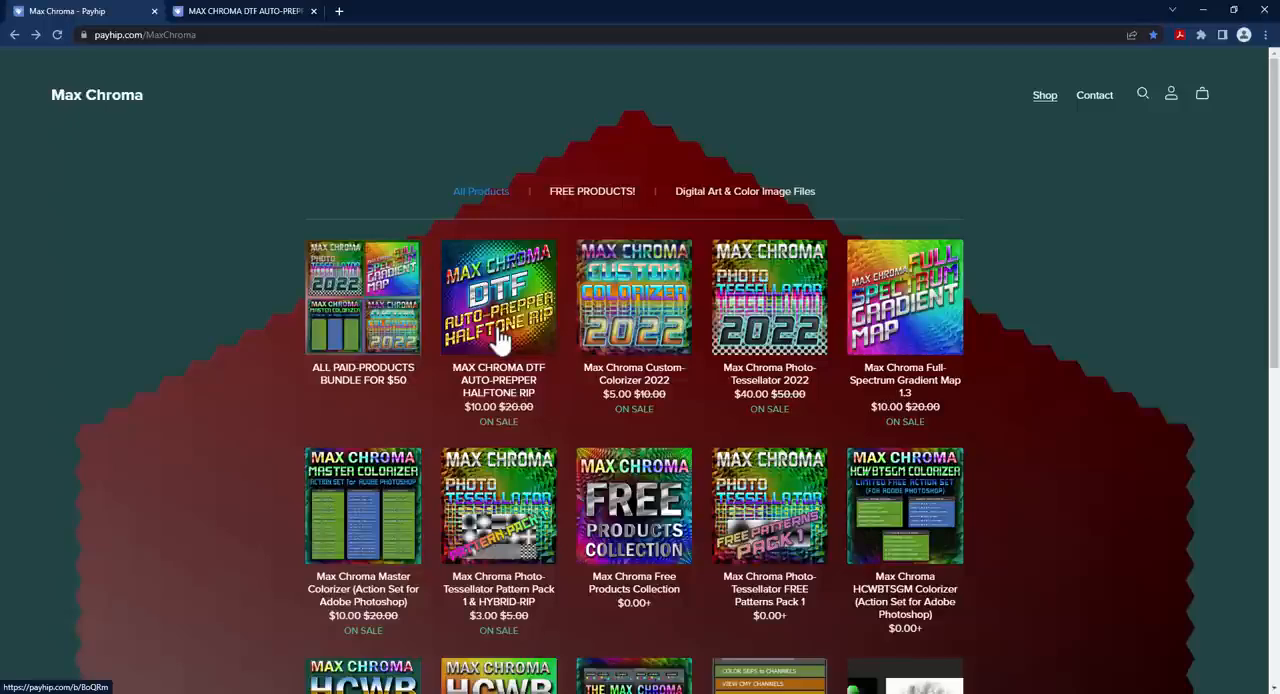
# Step: Review the MAX CHROMA DTF AUTO-PREPPER HALFTONE RIP product page, including its preview images and the compatible Photoshop version
pyautogui.click(255, 11)
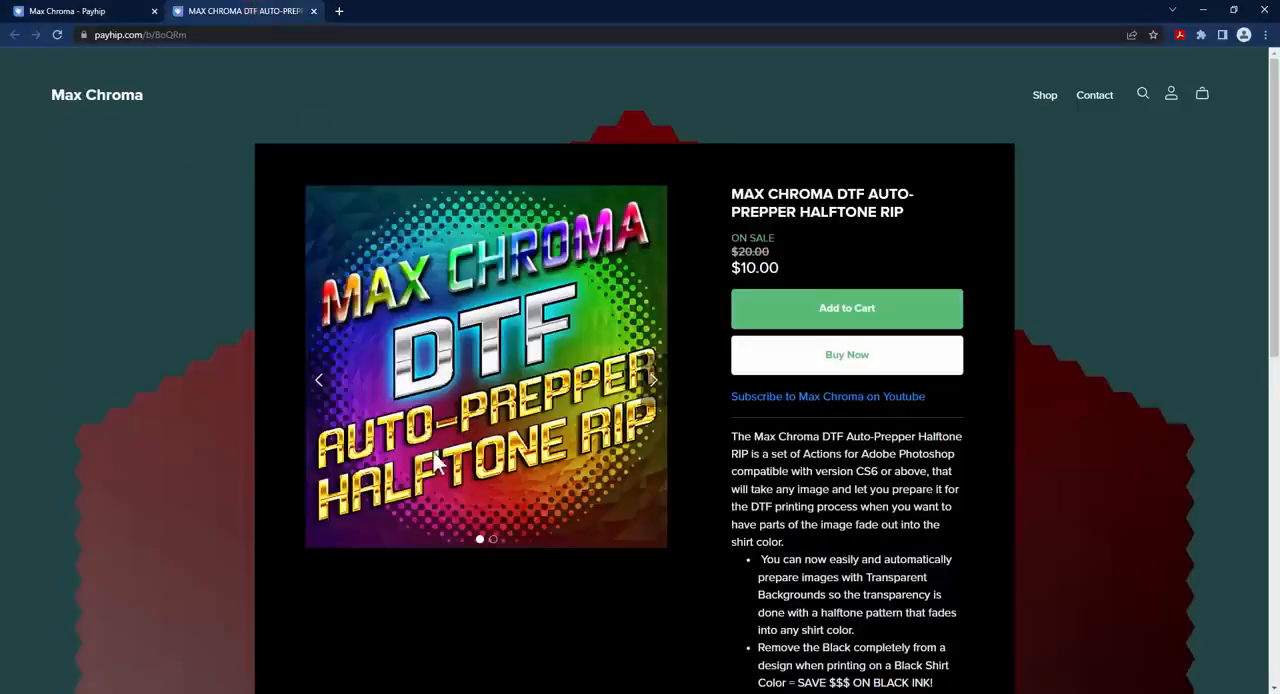
pyautogui.click(653, 380)
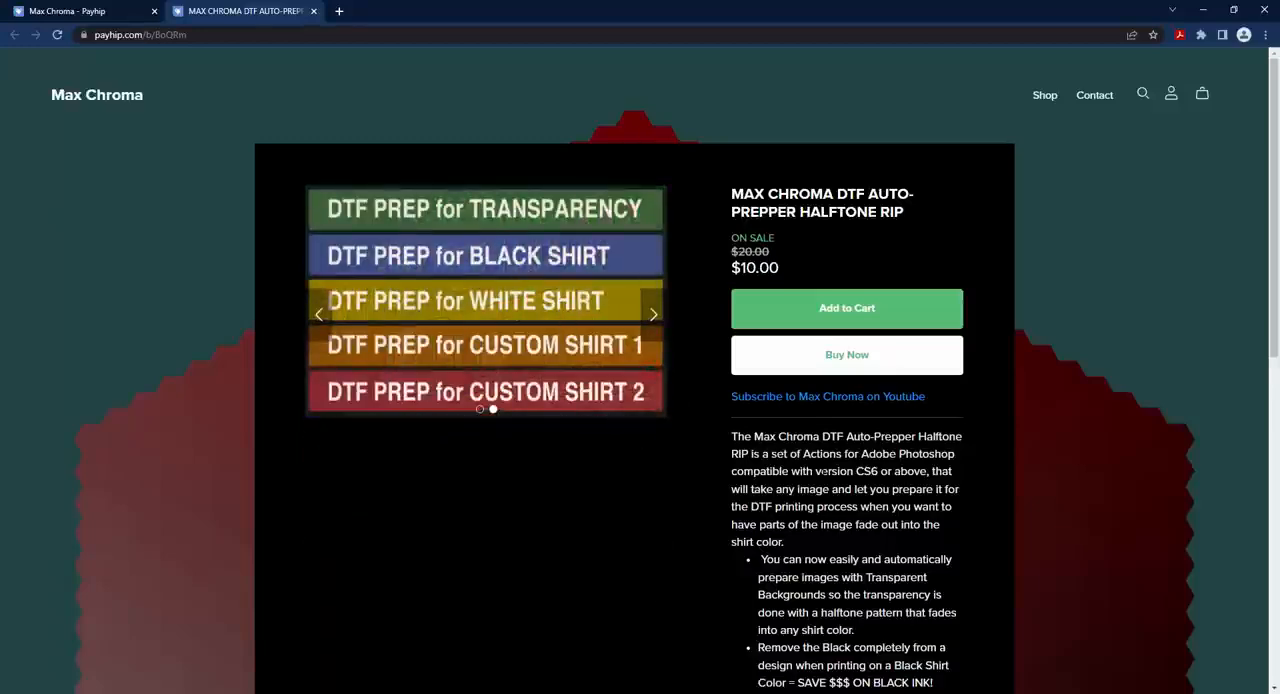
pyautogui.moveTo(852, 469); pyautogui.dragTo(920, 471)
pyautogui.click(797, 471)
pyautogui.click(318, 314)
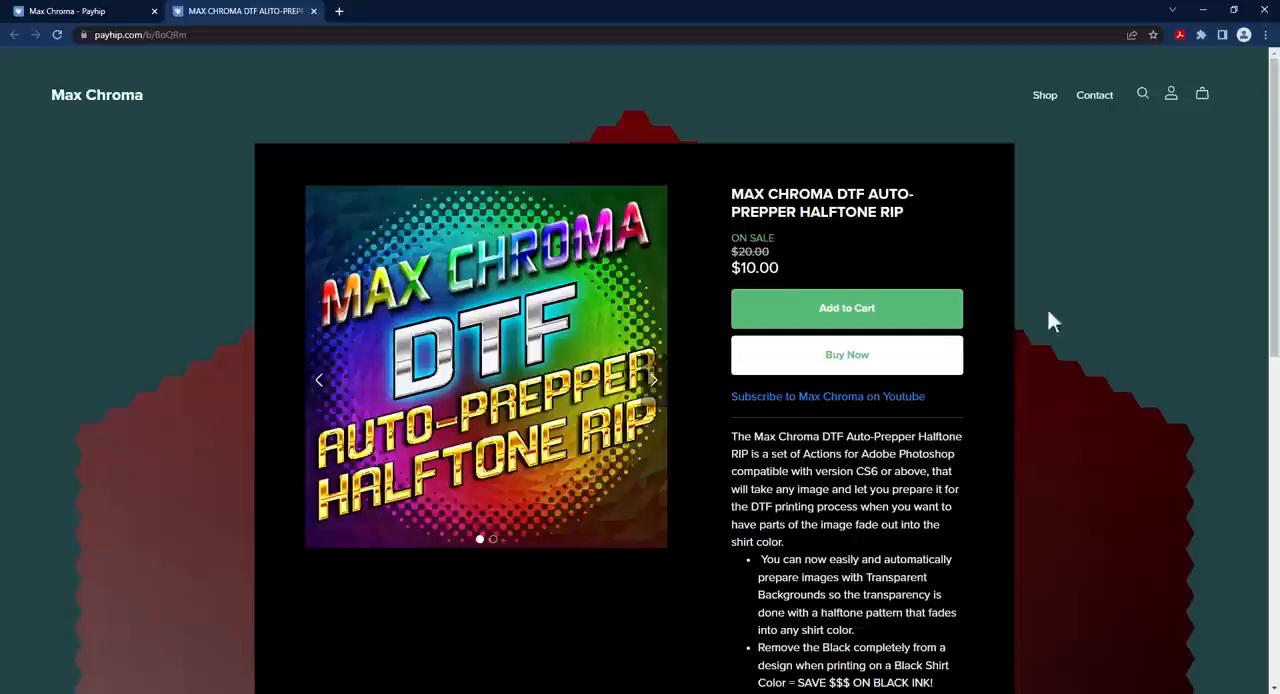
# Step: Switch to the desktop and examine the action file, the halftone pattern file and the contents of the LPI CALCULATOR folder
pyautogui.click(1208, 10)
pyautogui.click(484, 370)
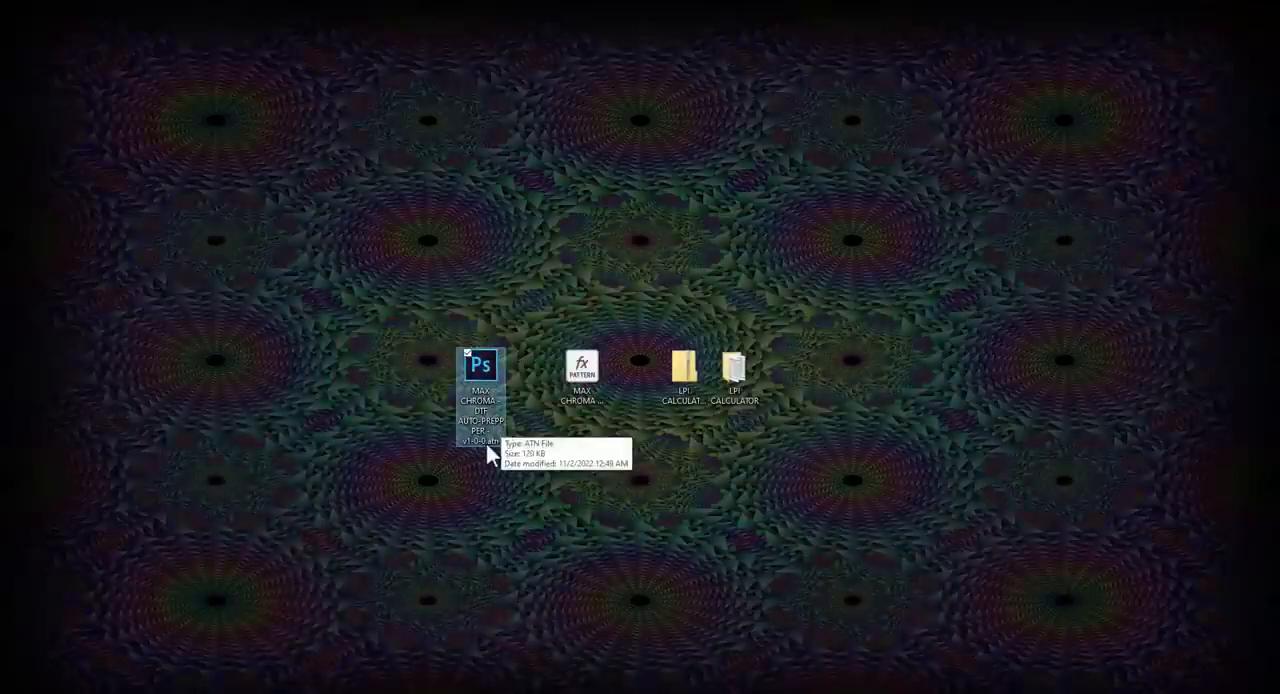
pyautogui.click(595, 395)
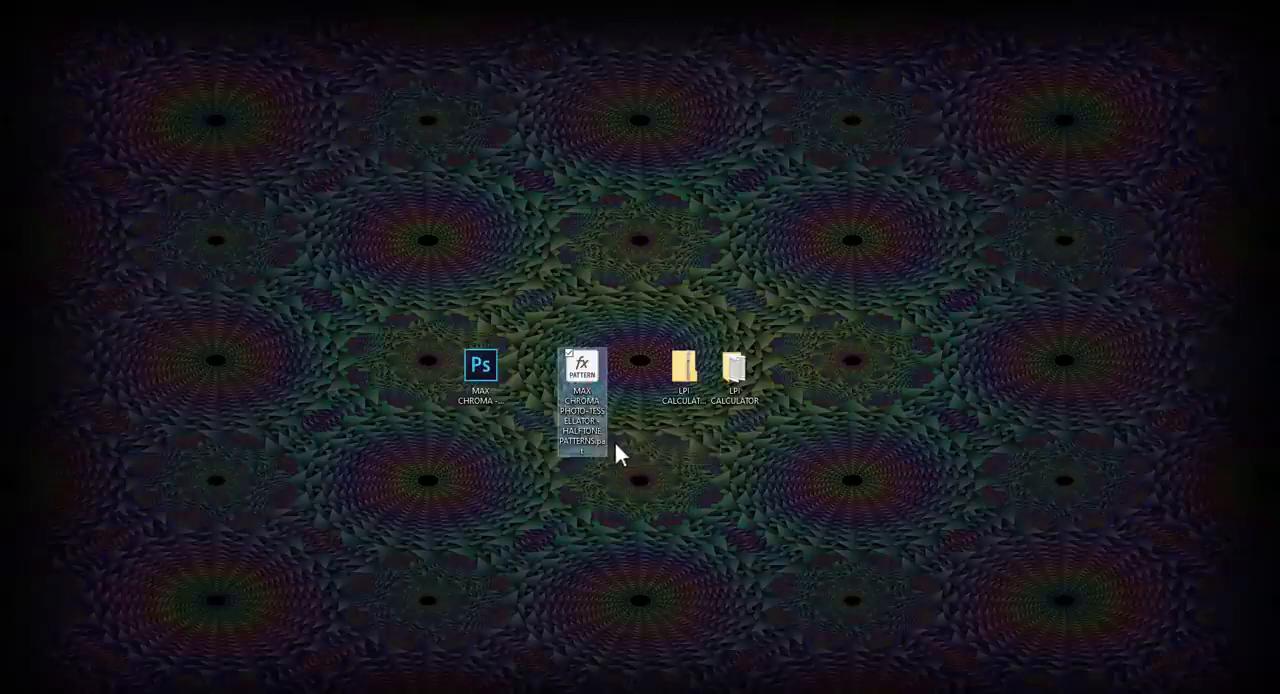
pyautogui.click(733, 374)
pyautogui.click(694, 385)
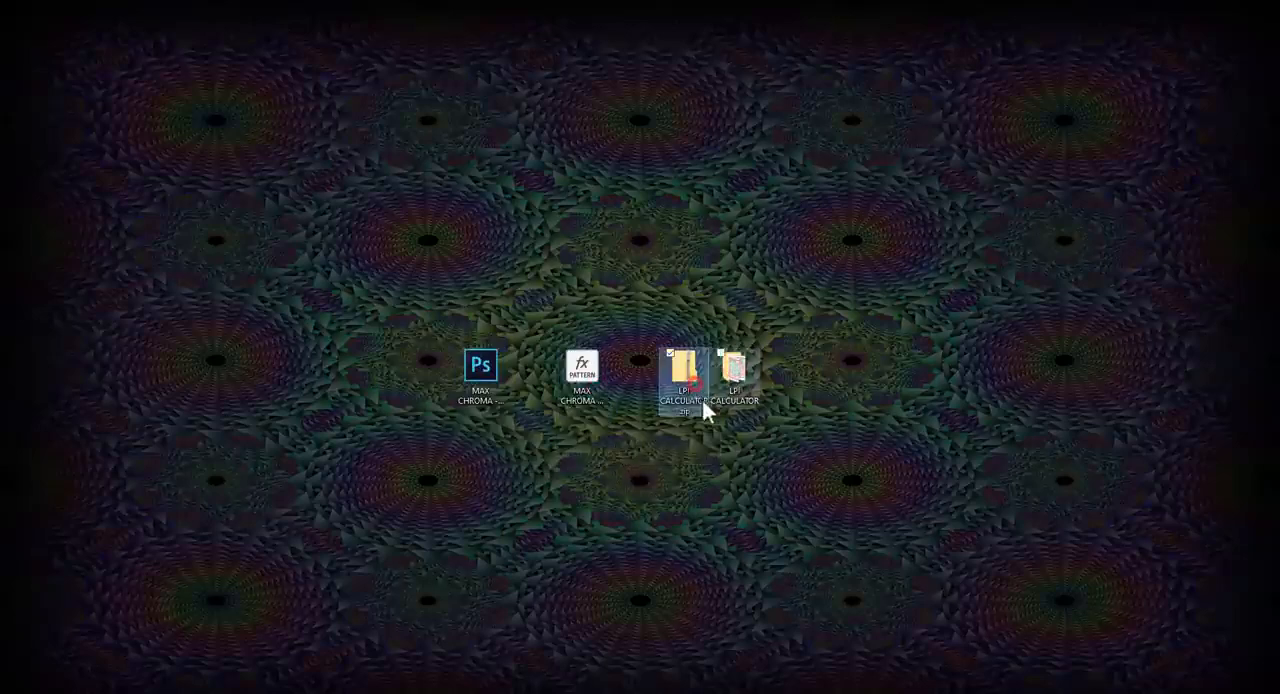
pyautogui.click(737, 385)
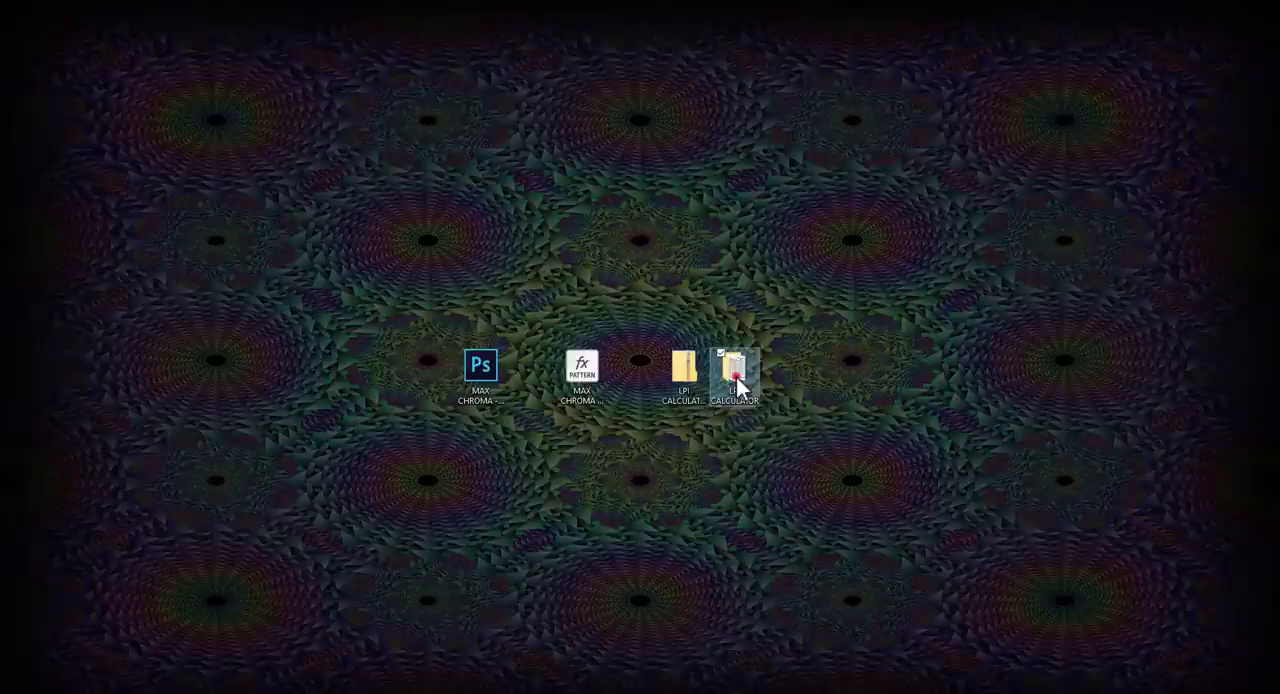
pyautogui.doubleClick(737, 385)
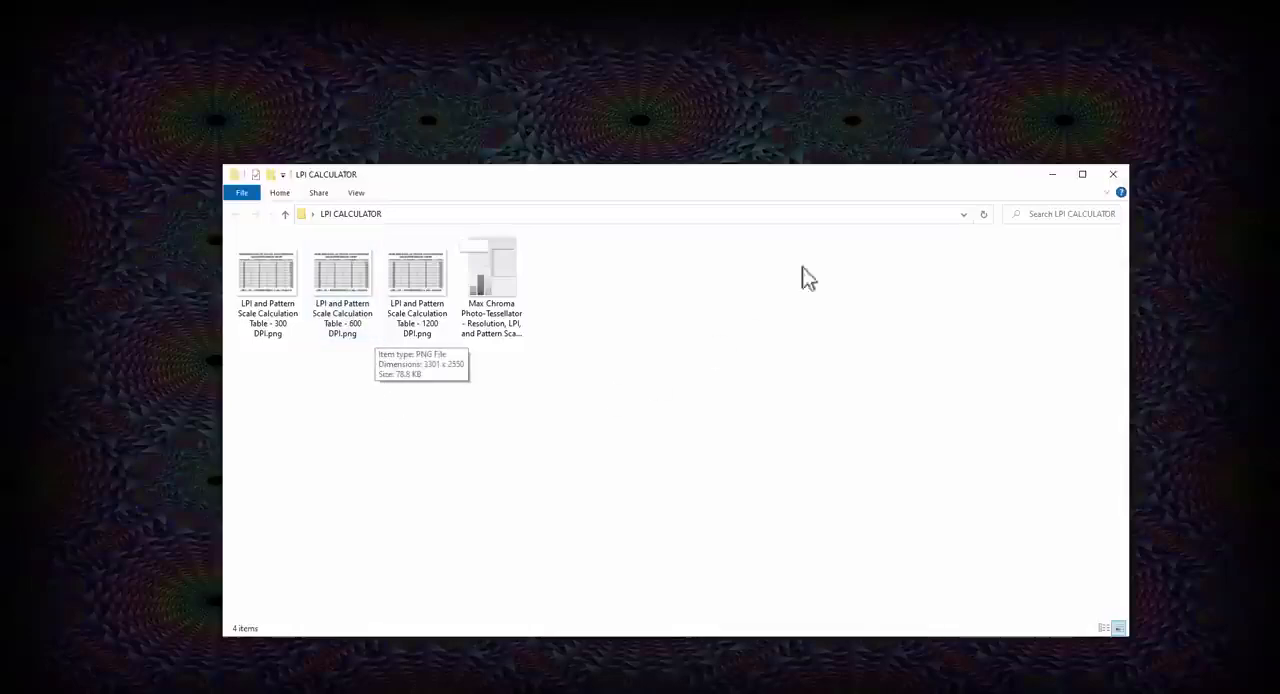
pyautogui.click(1116, 176)
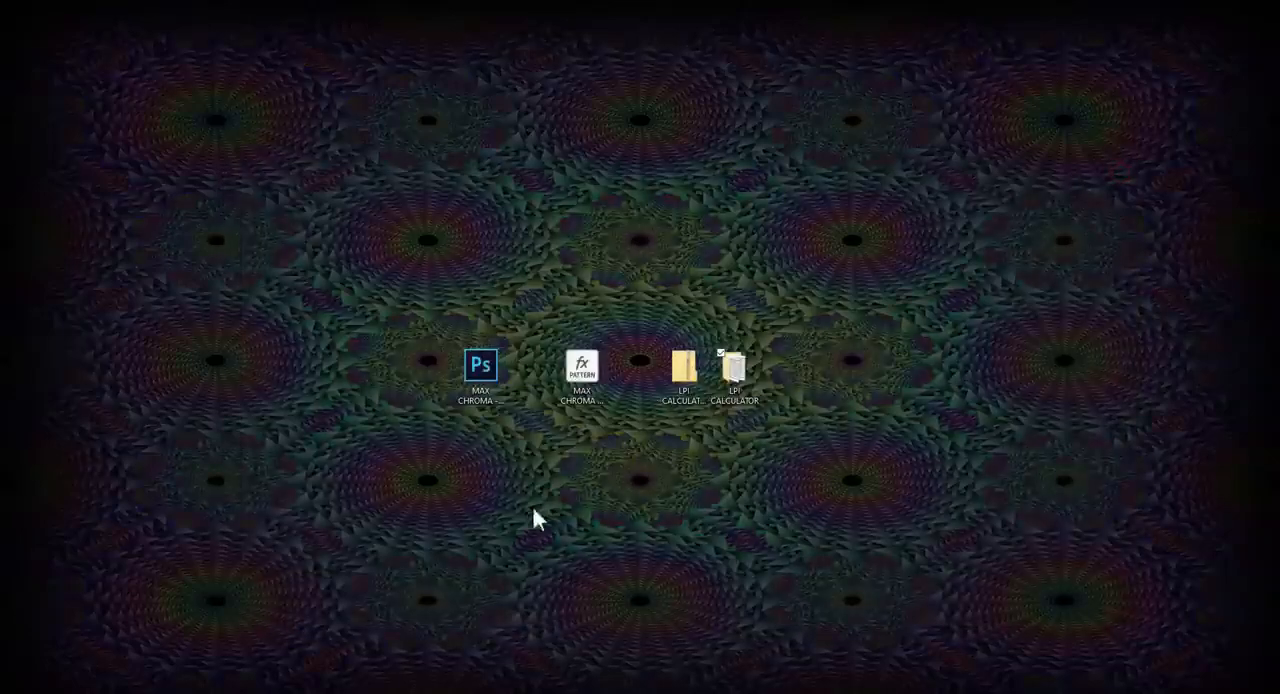
# Step: Switch to Photoshop and check which program version is installed
pyautogui.click(571, 692)
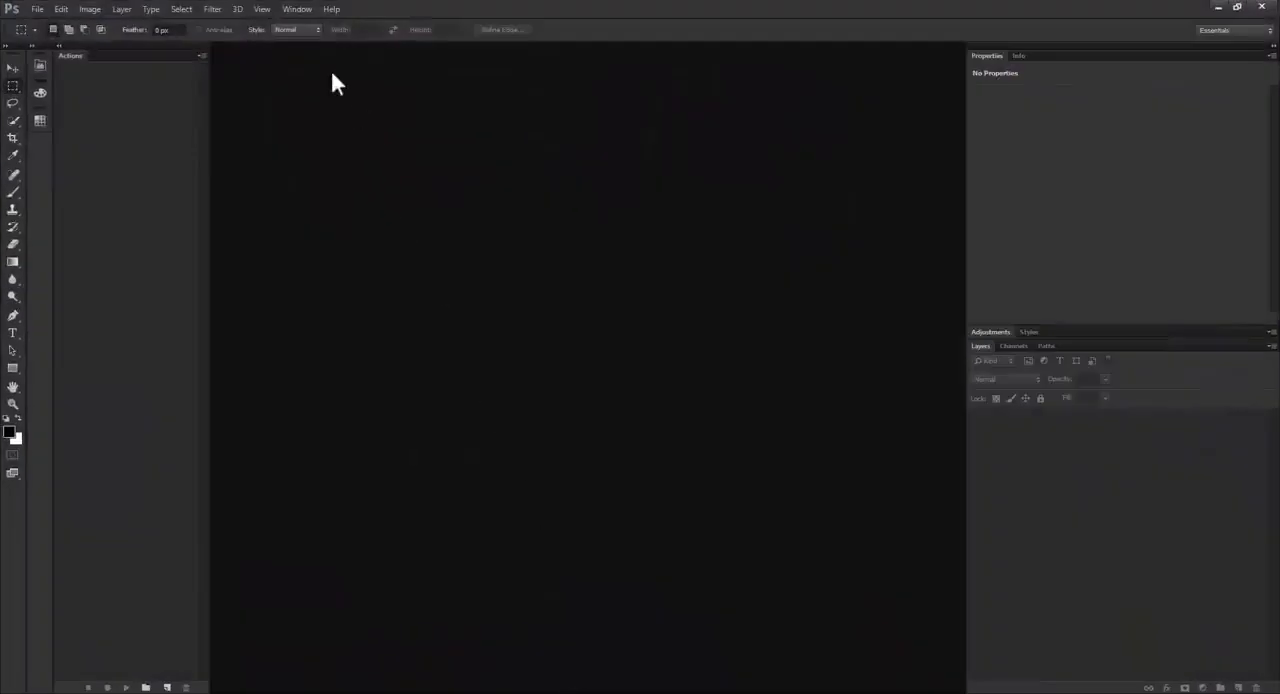
pyautogui.click(328, 10)
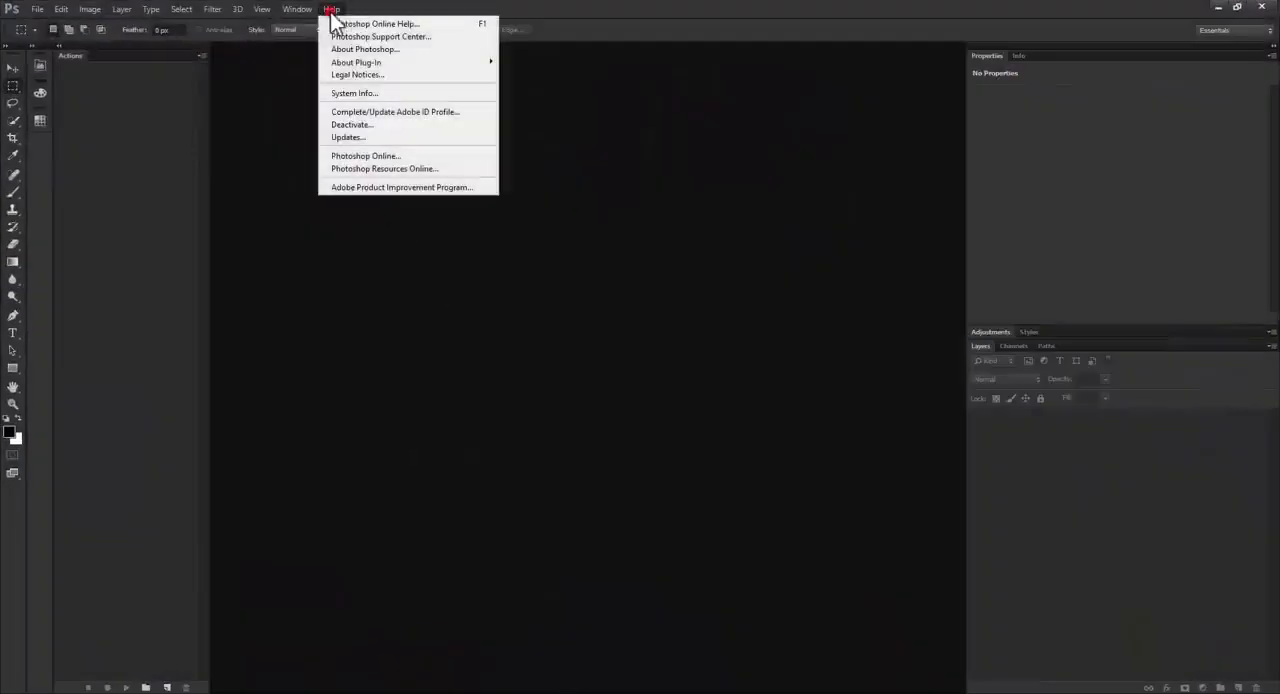
pyautogui.click(376, 50)
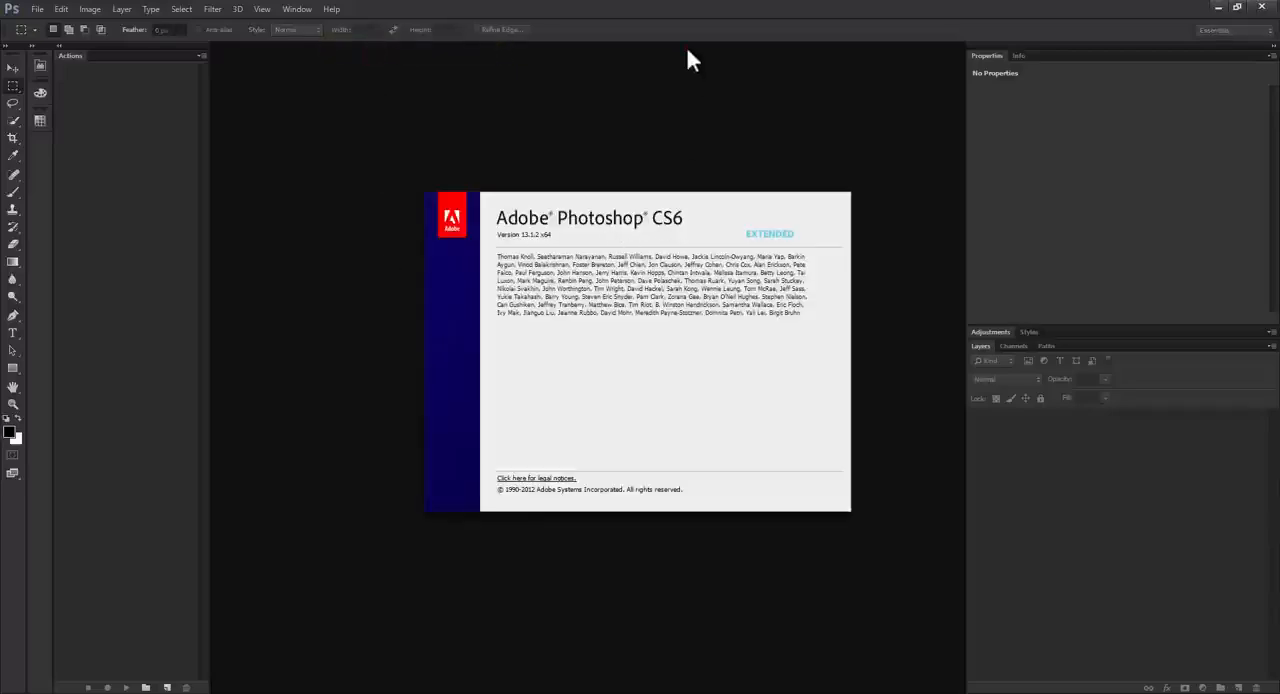
pyautogui.click(687, 49)
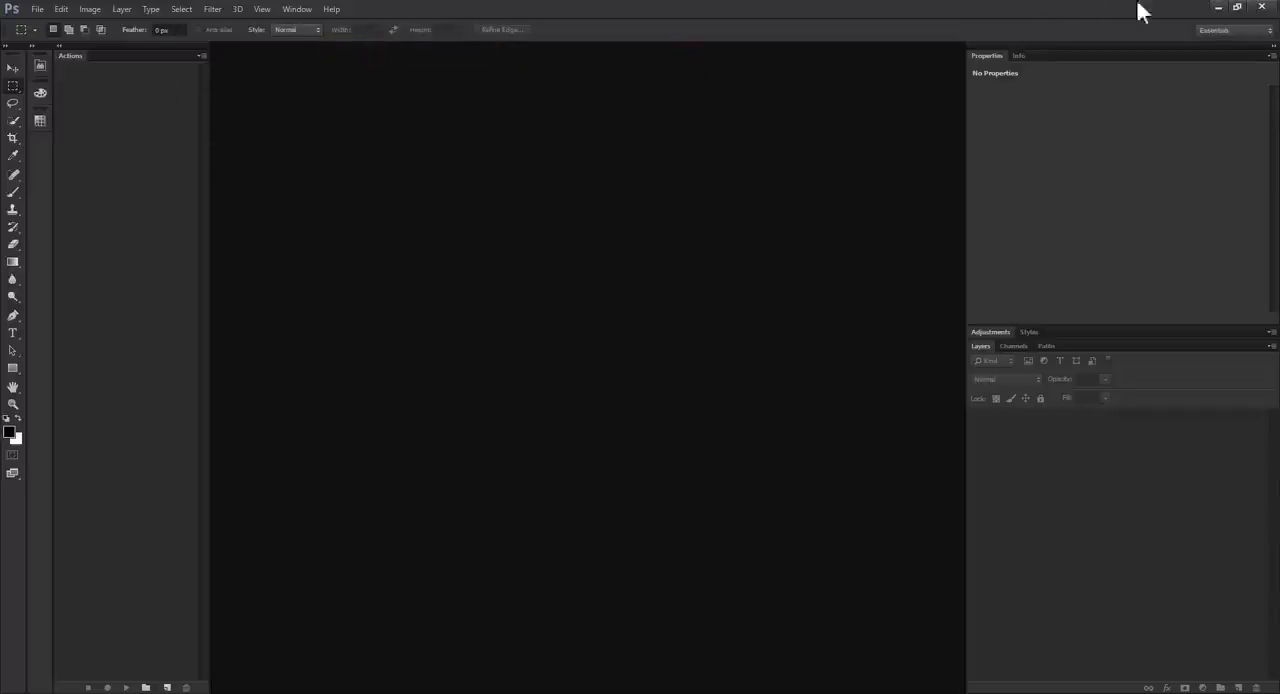
pyautogui.click(302, 10)
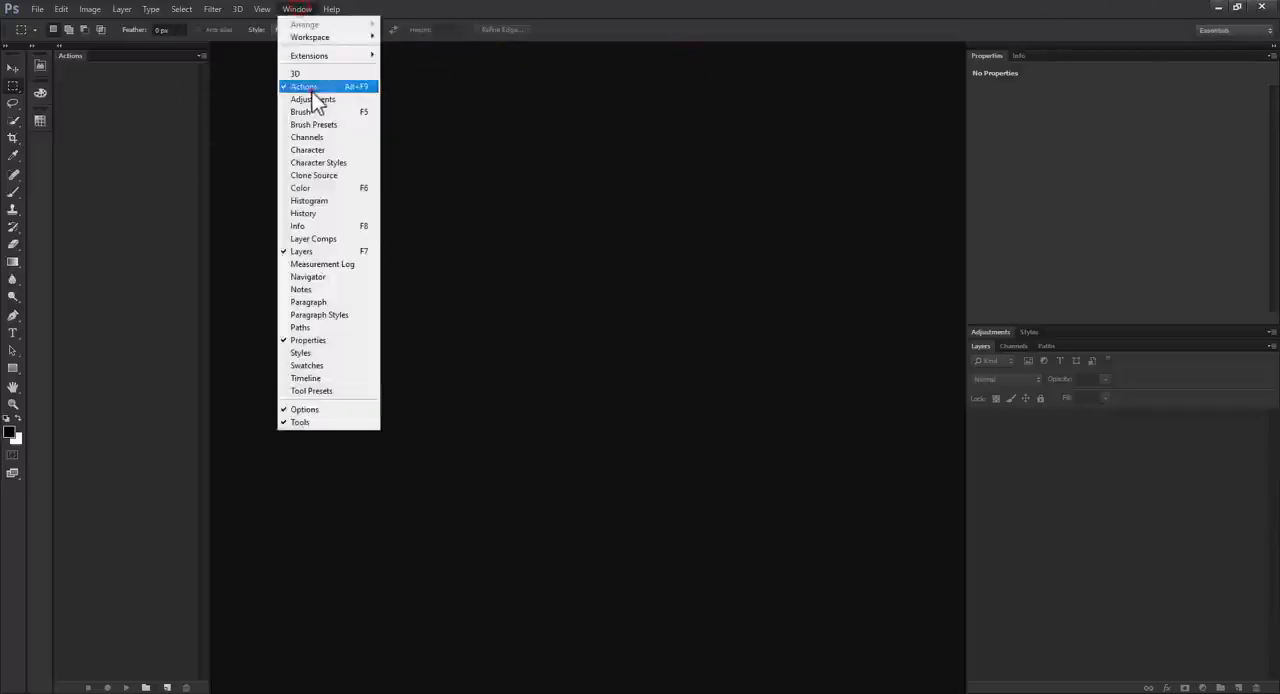
pyautogui.click(306, 86)
pyautogui.click(298, 10)
pyautogui.click(304, 86)
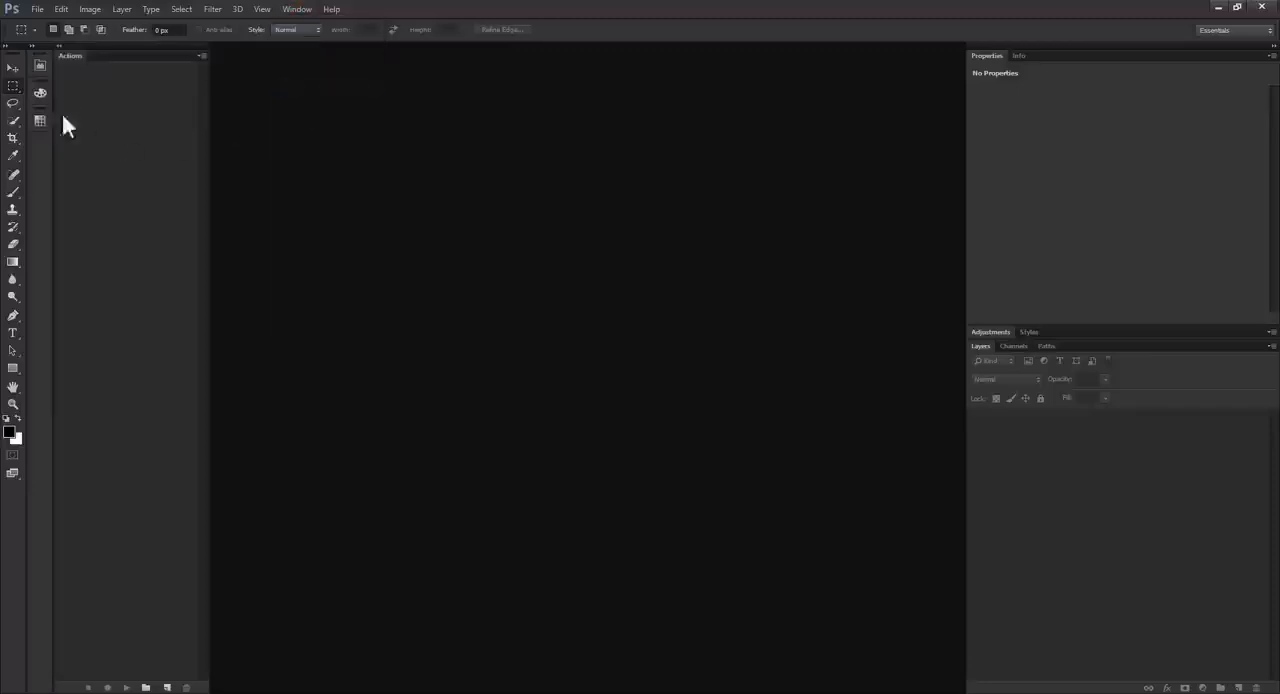
pyautogui.click(201, 56)
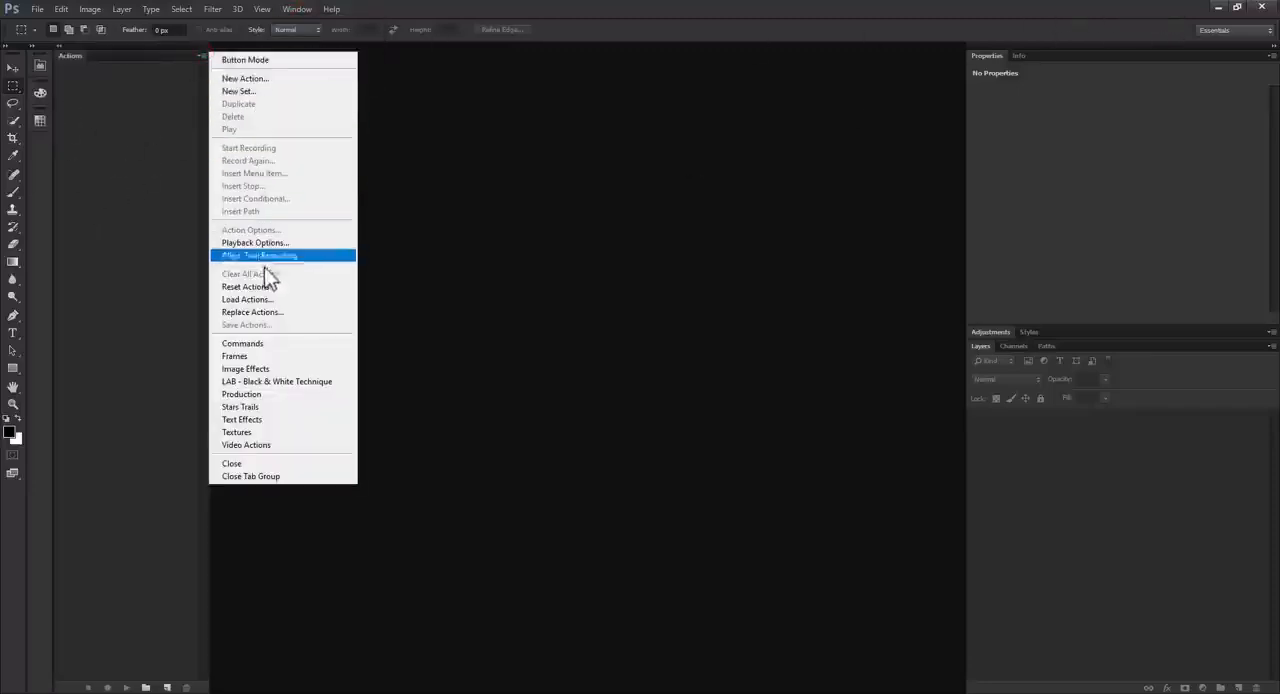
pyautogui.click(479, 291)
# Step: Load the MAX CHROMA DTF AUTO-PREPPER v1-0-0 action file from the desktop into Photoshop and display the actions in Button Mode
pyautogui.click(1219, 7)
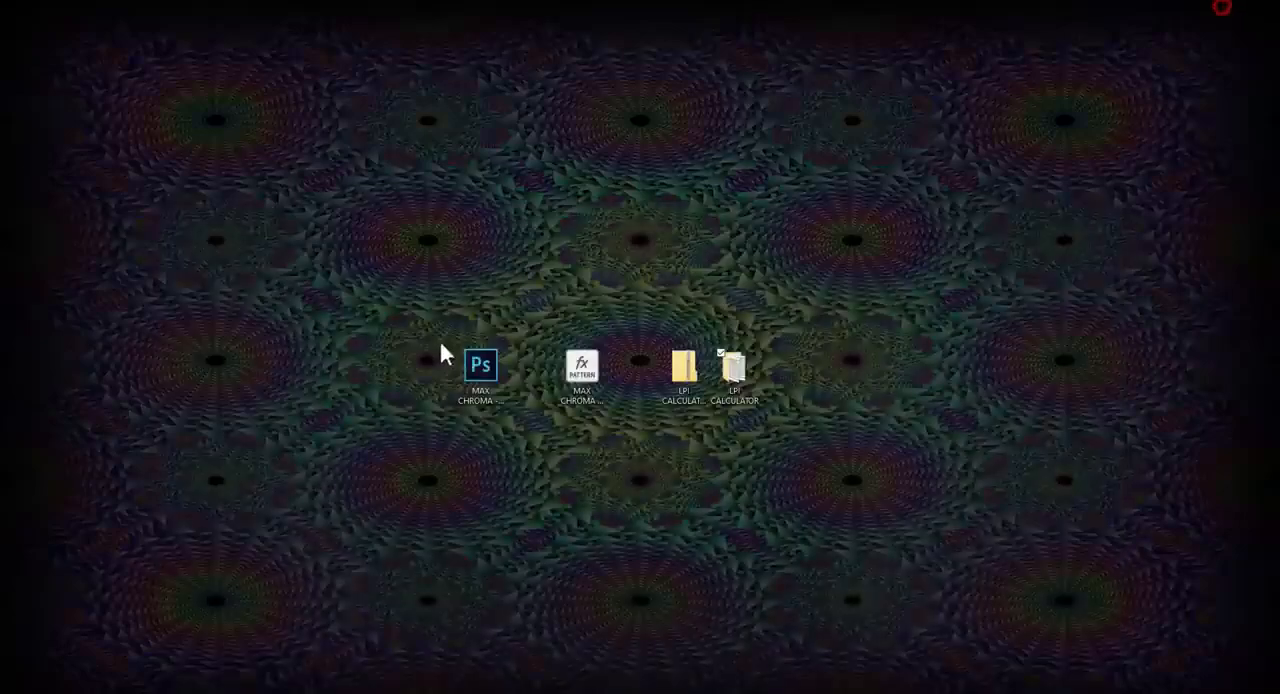
pyautogui.click(480, 366)
pyautogui.moveTo(488, 375); pyautogui.dragTo(103, 89)
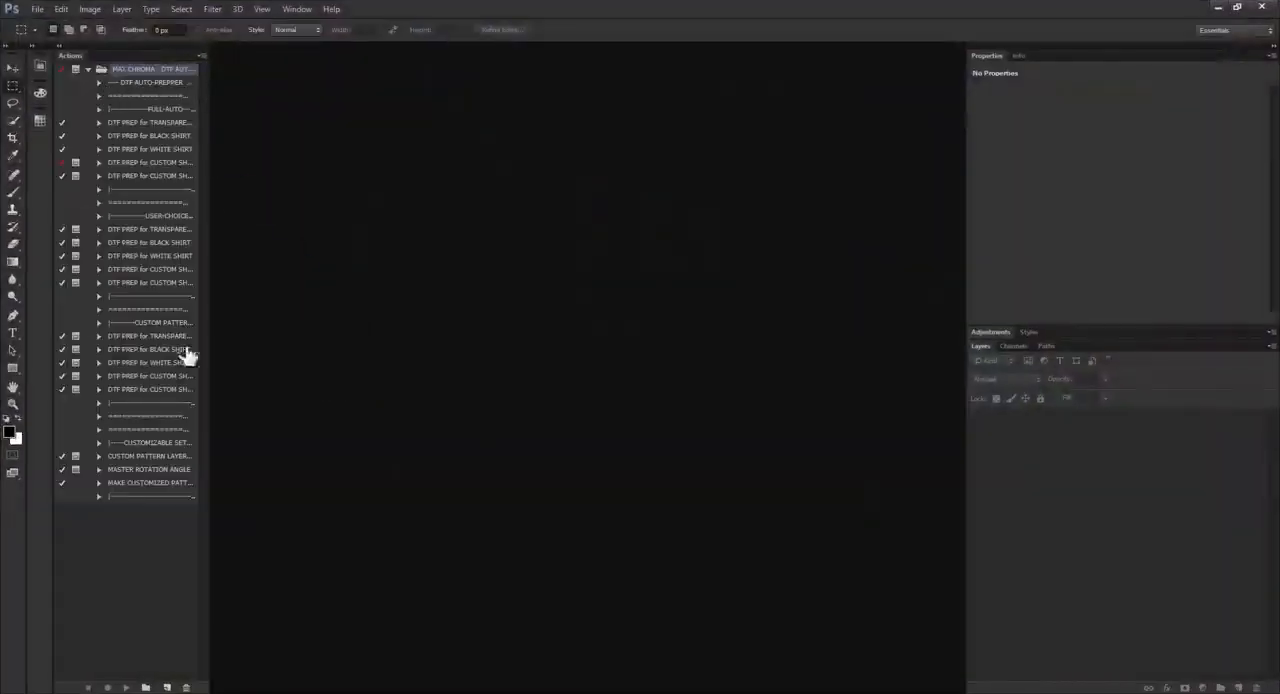
pyautogui.click(201, 55)
pyautogui.click(224, 60)
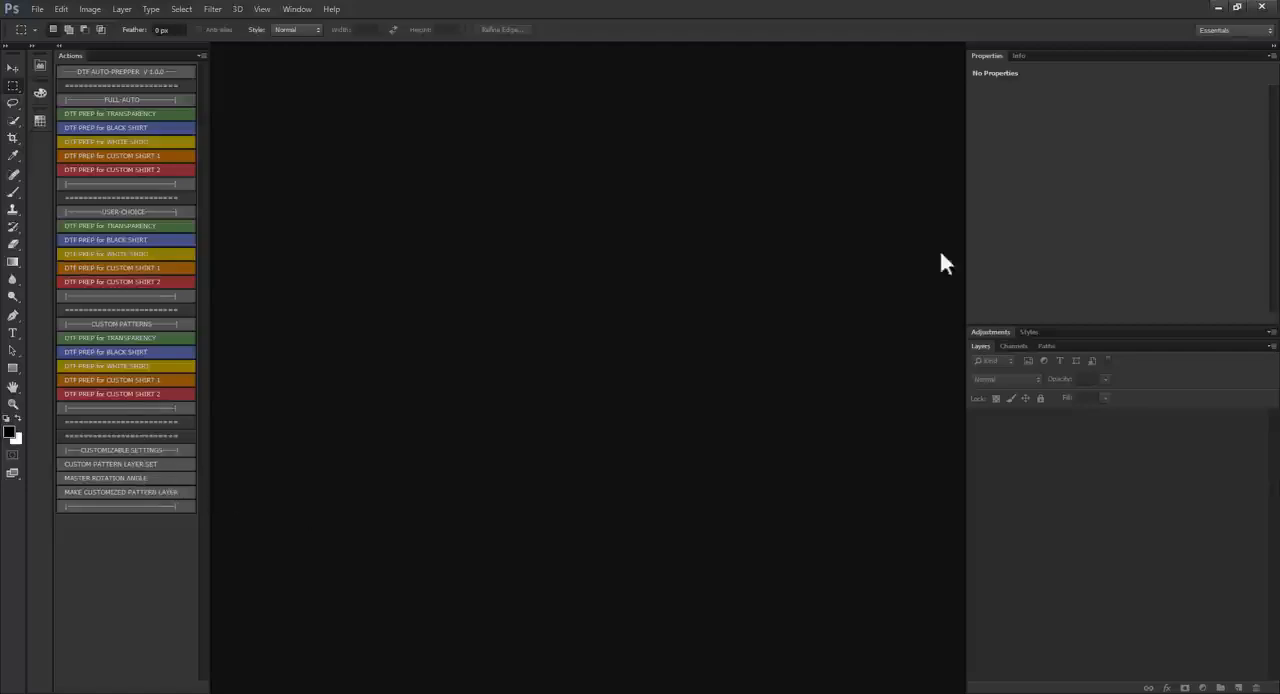
# Step: Load MAX CHROMA PHOTO-TESSELLATOR - HALFTONE PATTERNS.pat into the Patterns presets using the Preset Manager
pyautogui.click(290, 8)
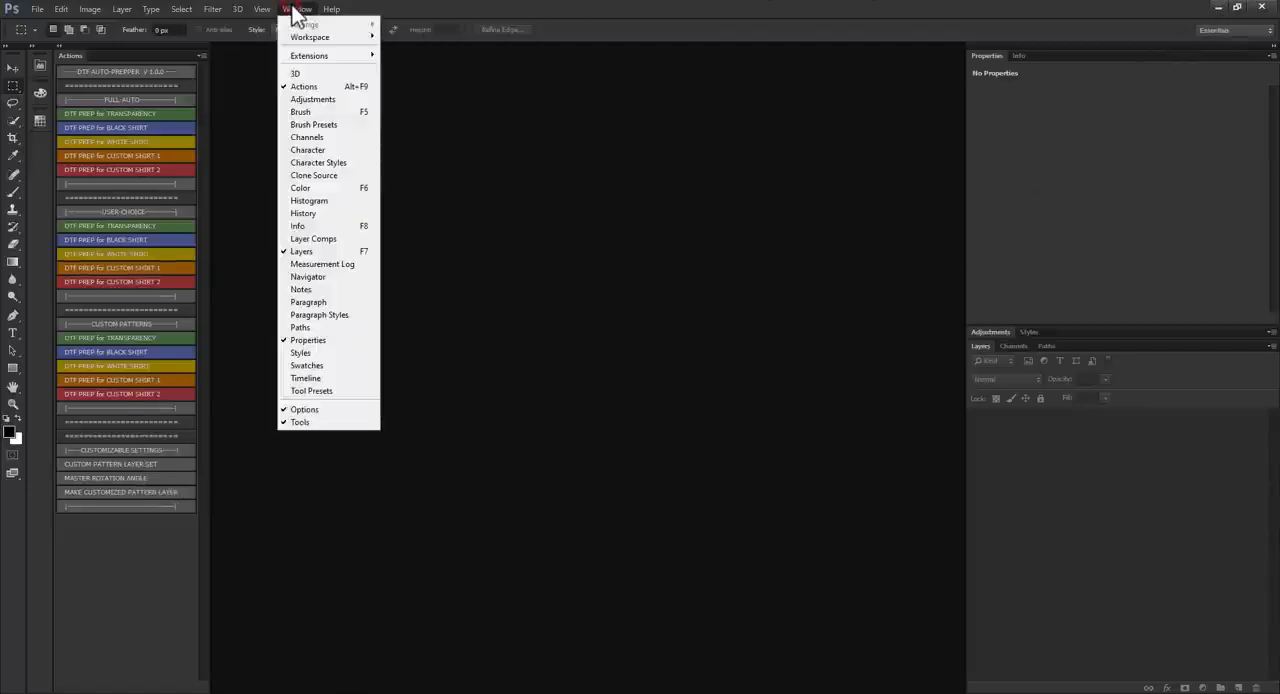
pyautogui.click(317, 125)
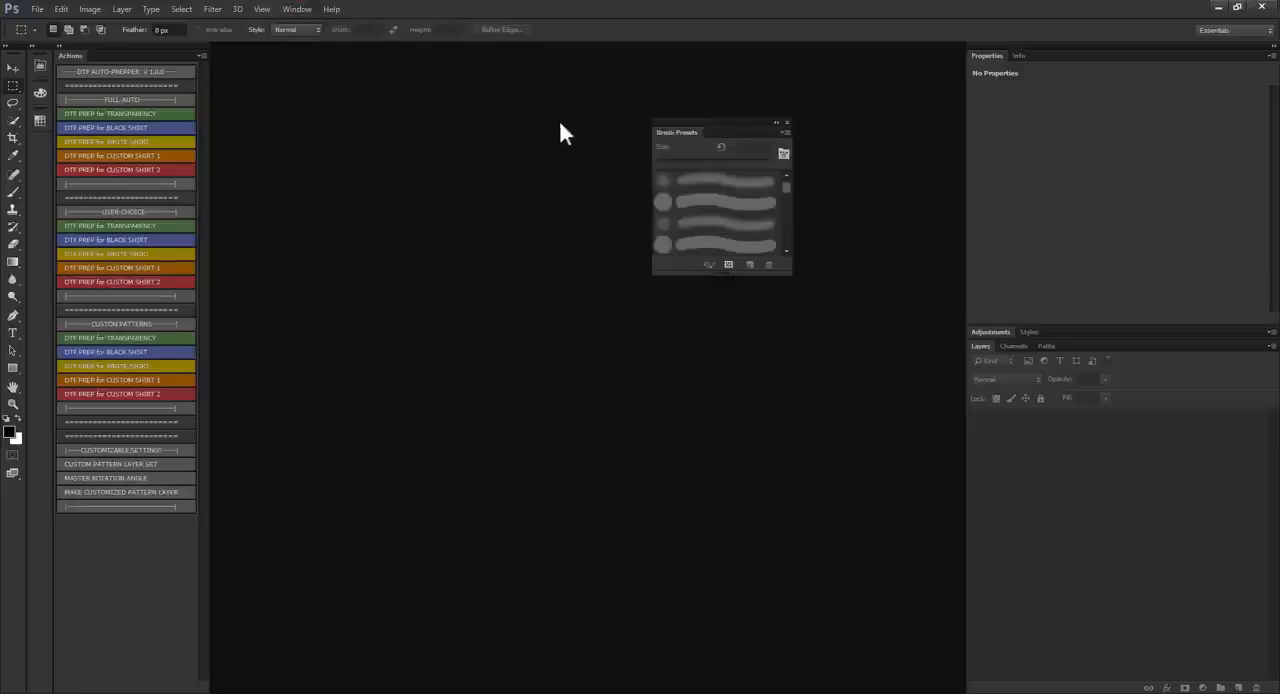
pyautogui.click(786, 133)
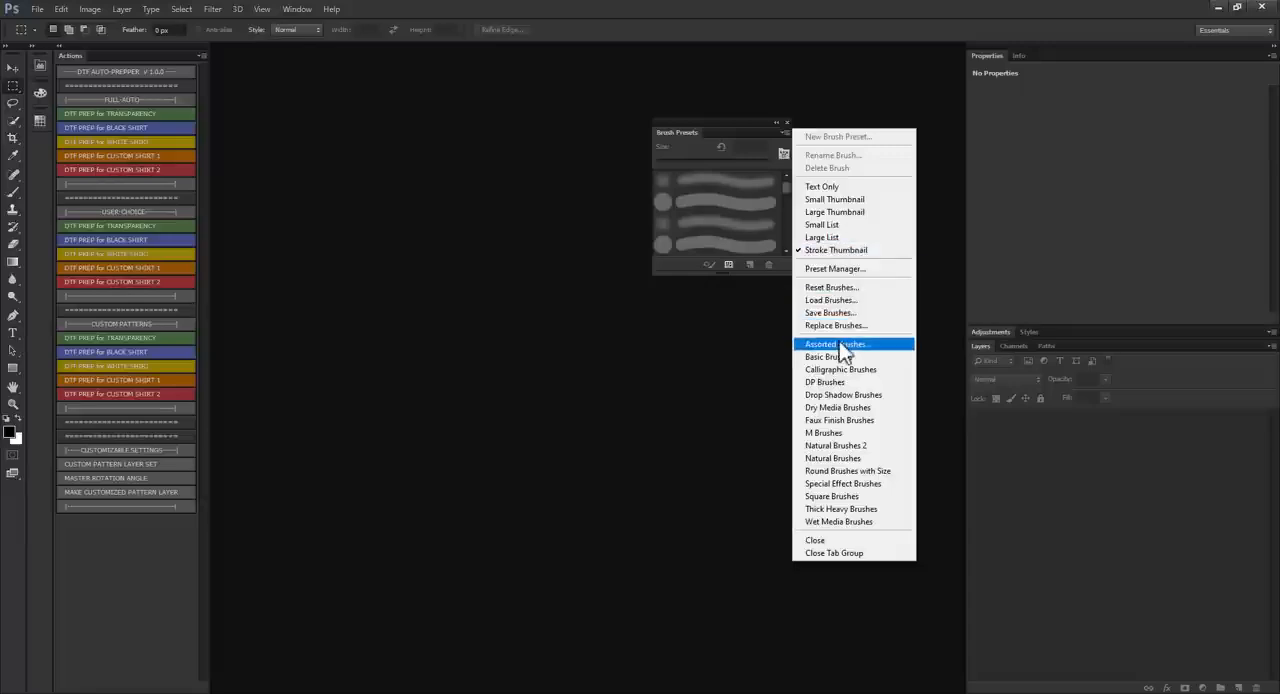
pyautogui.click(835, 268)
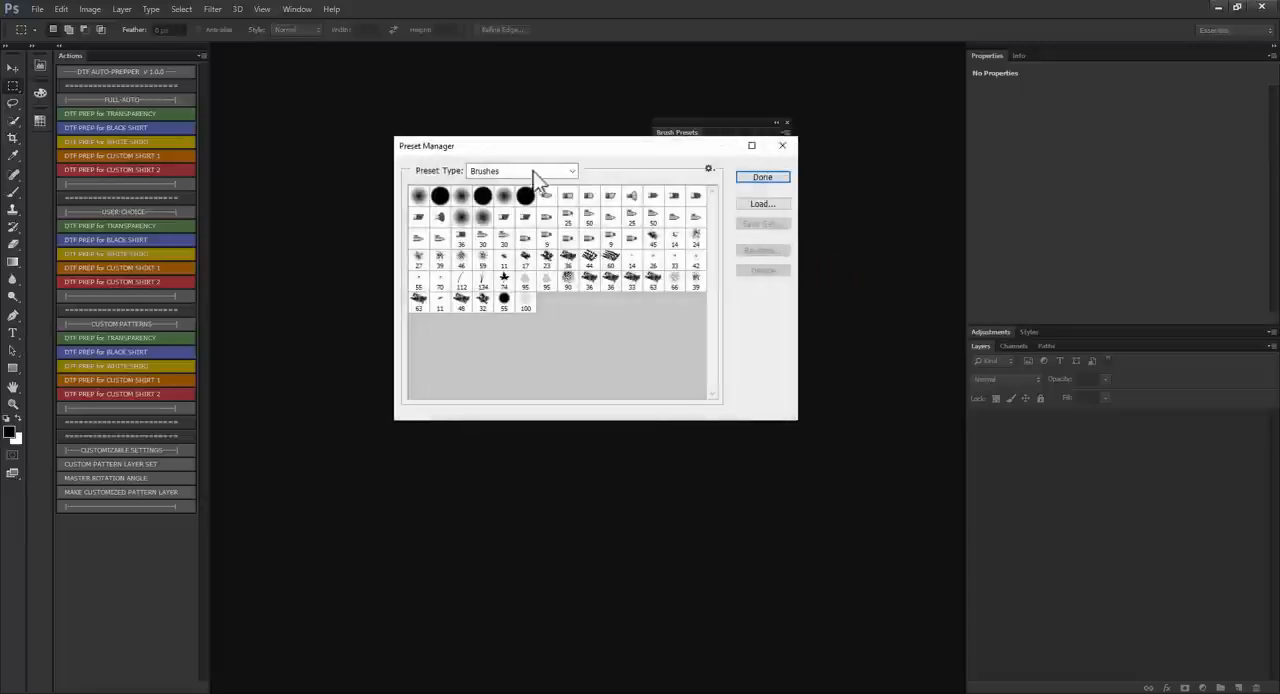
pyautogui.click(478, 172)
pyautogui.click(487, 226)
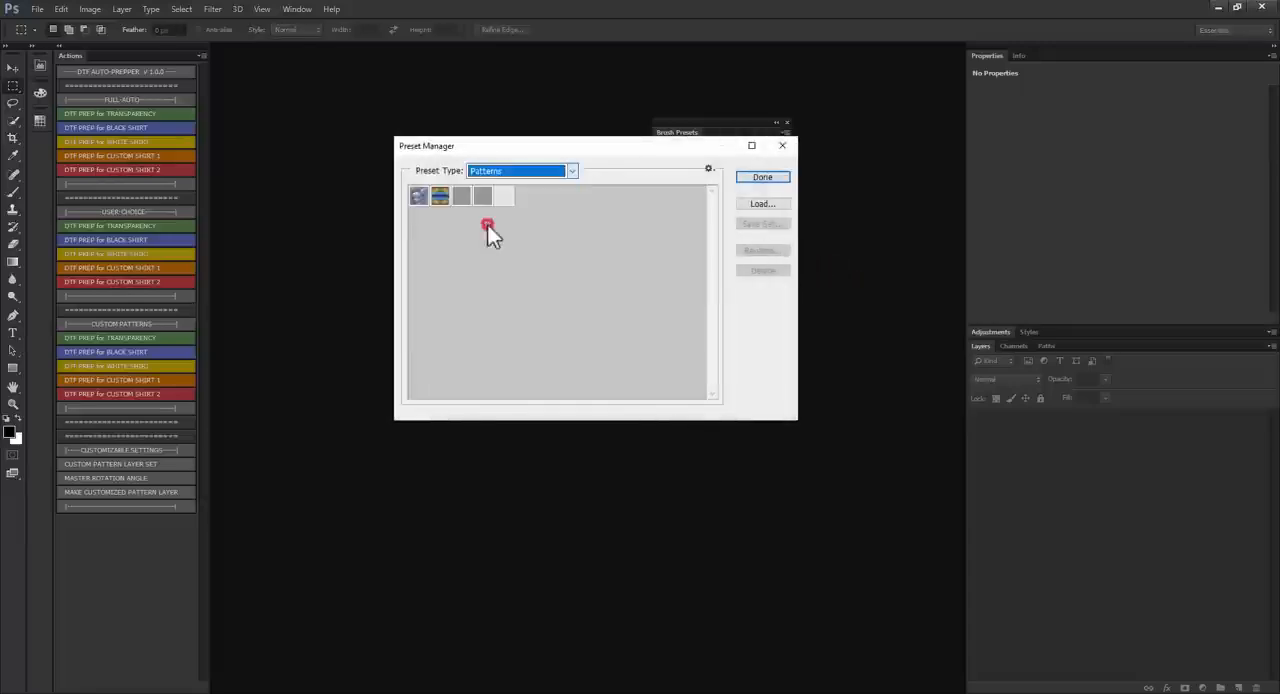
pyautogui.click(748, 202)
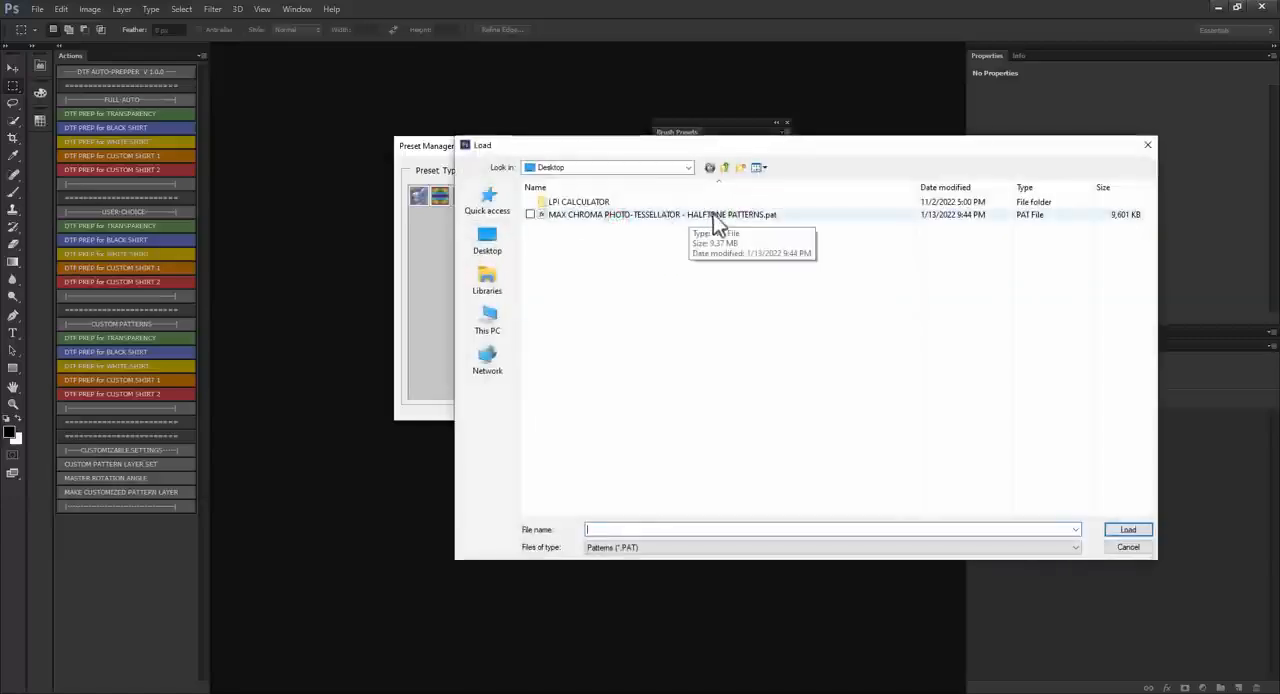
pyautogui.doubleClick(716, 216)
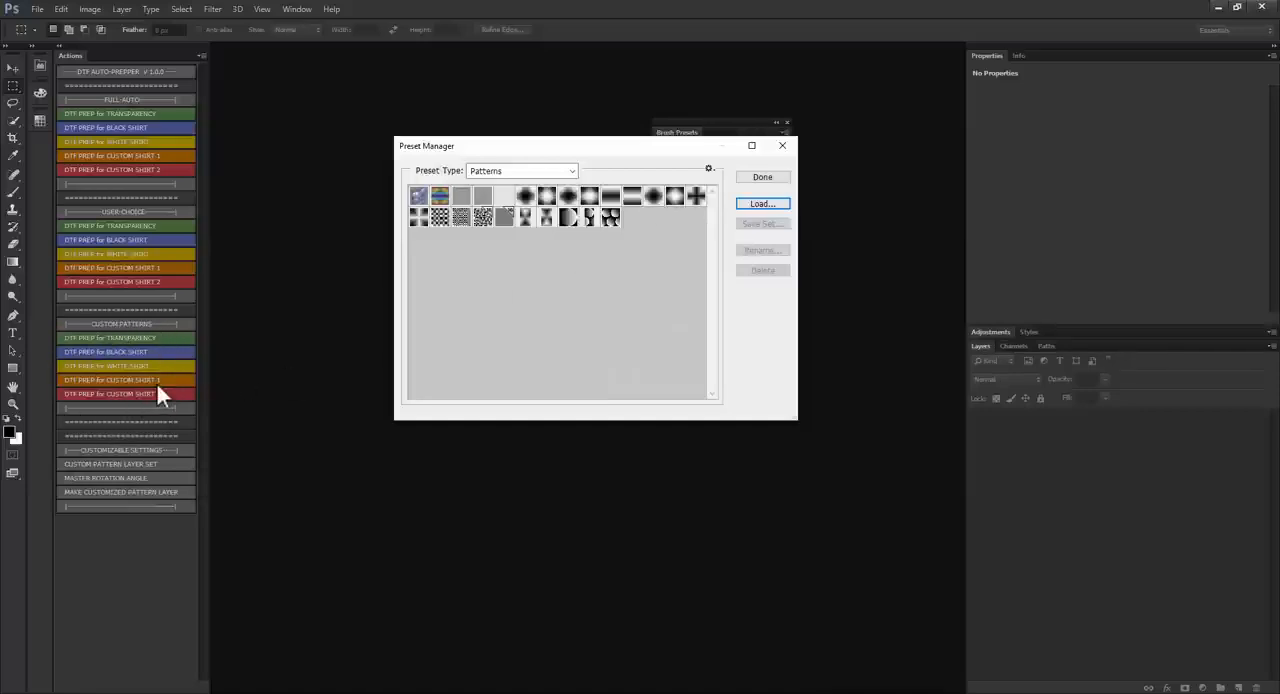
pyautogui.click(764, 178)
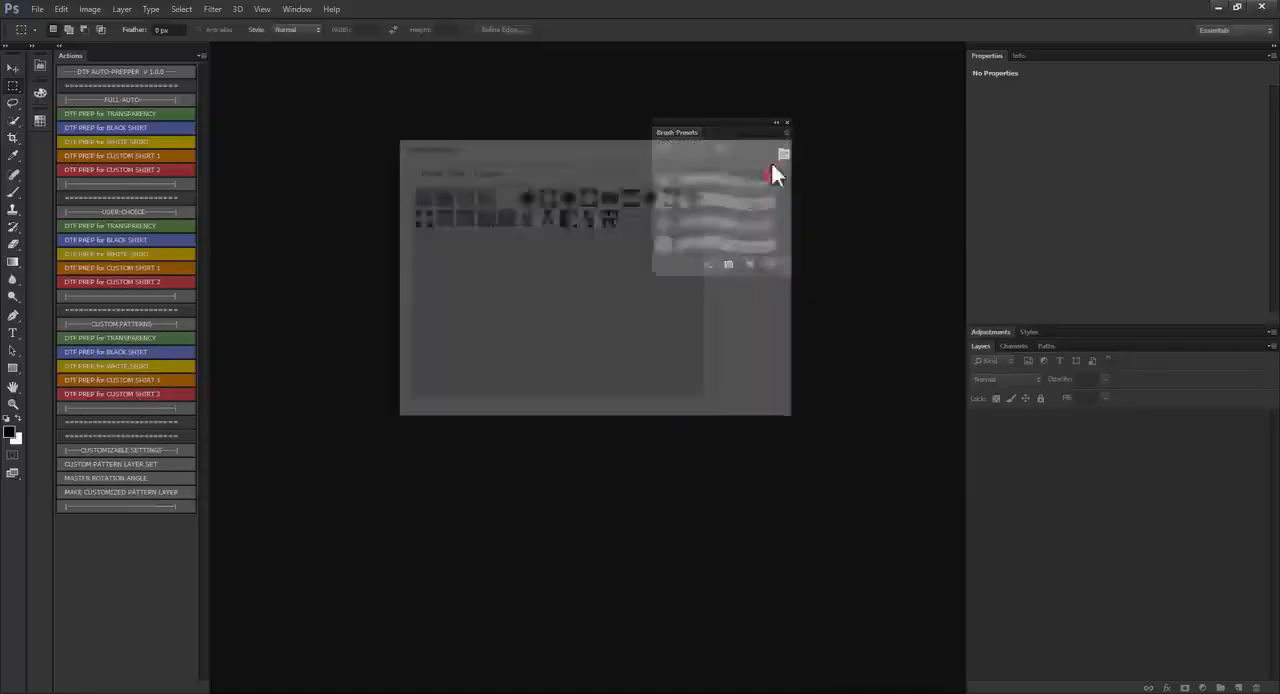
pyautogui.click(787, 123)
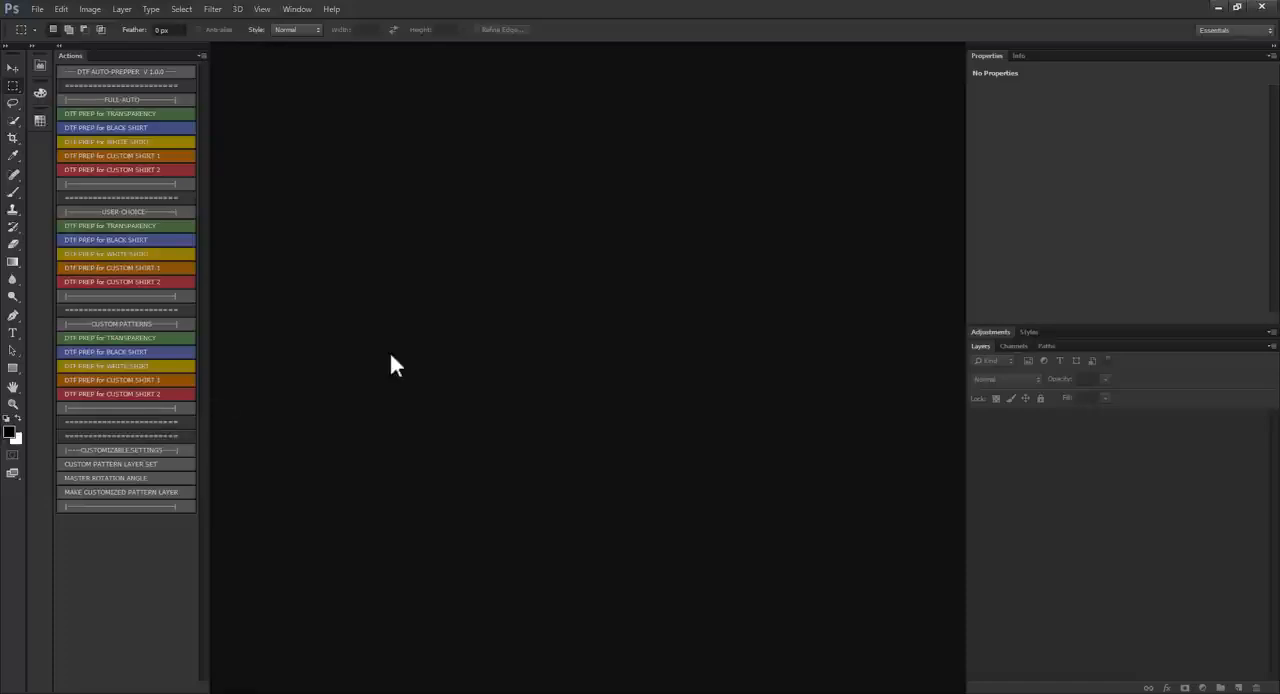
# Step: Open the Max Chroma HWB COLOR WHEEL-with trans.png image from the 10-22-22 - TEST FILES folder in Photoshop
pyautogui.click(303, 693)
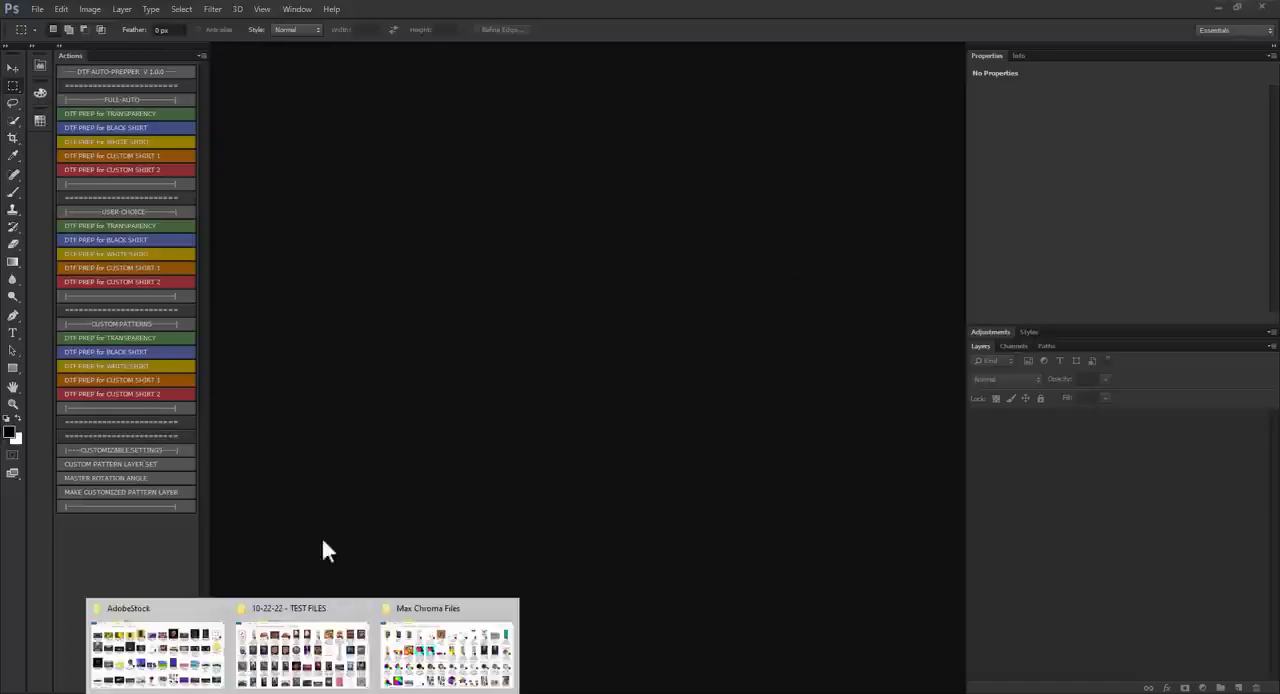
pyautogui.click(328, 650)
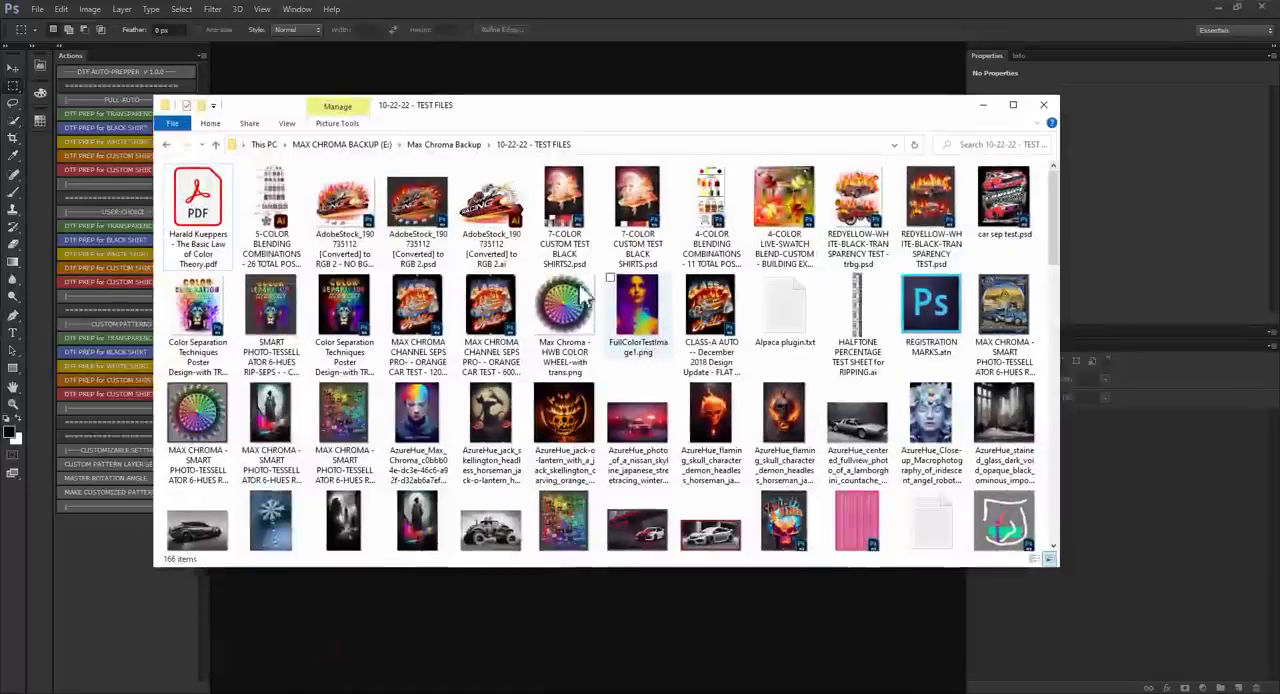
pyautogui.moveTo(568, 318); pyautogui.dragTo(652, 64)
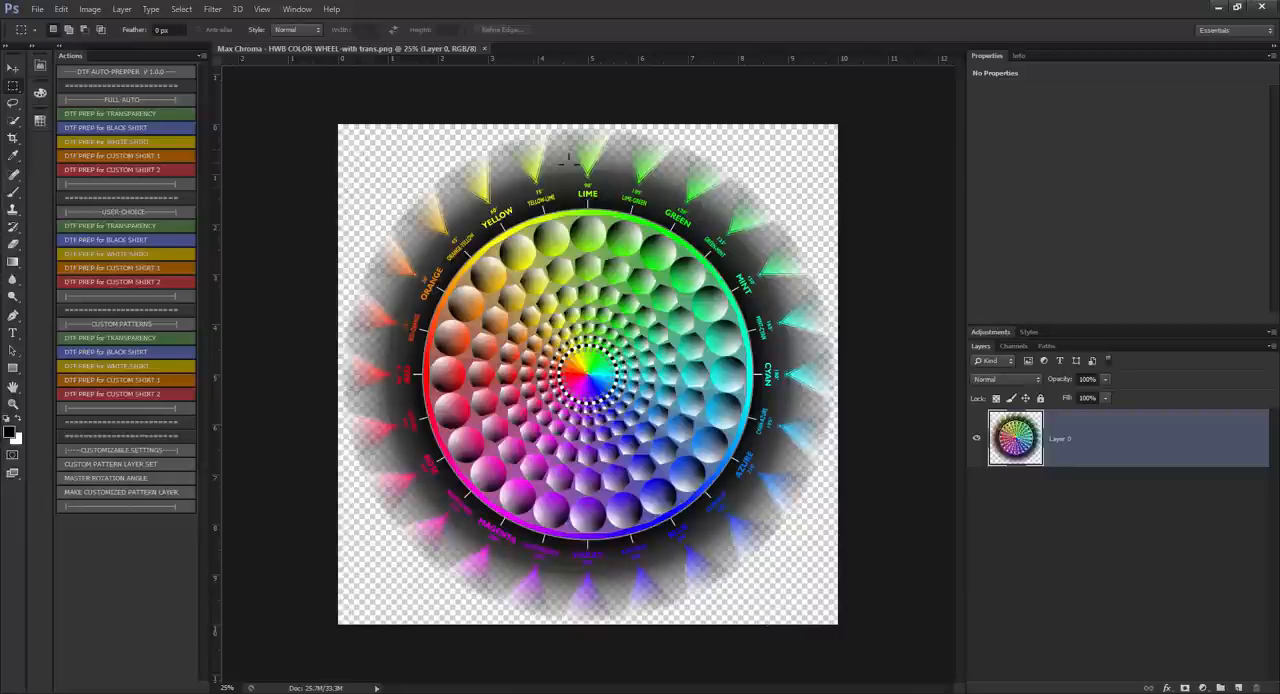
# Step: Activate the Move tool and inspect the semi-transparent fading edge of the color wheel near the ORANGE-YELLOW label
pyautogui.scroll(8, 397, 263)
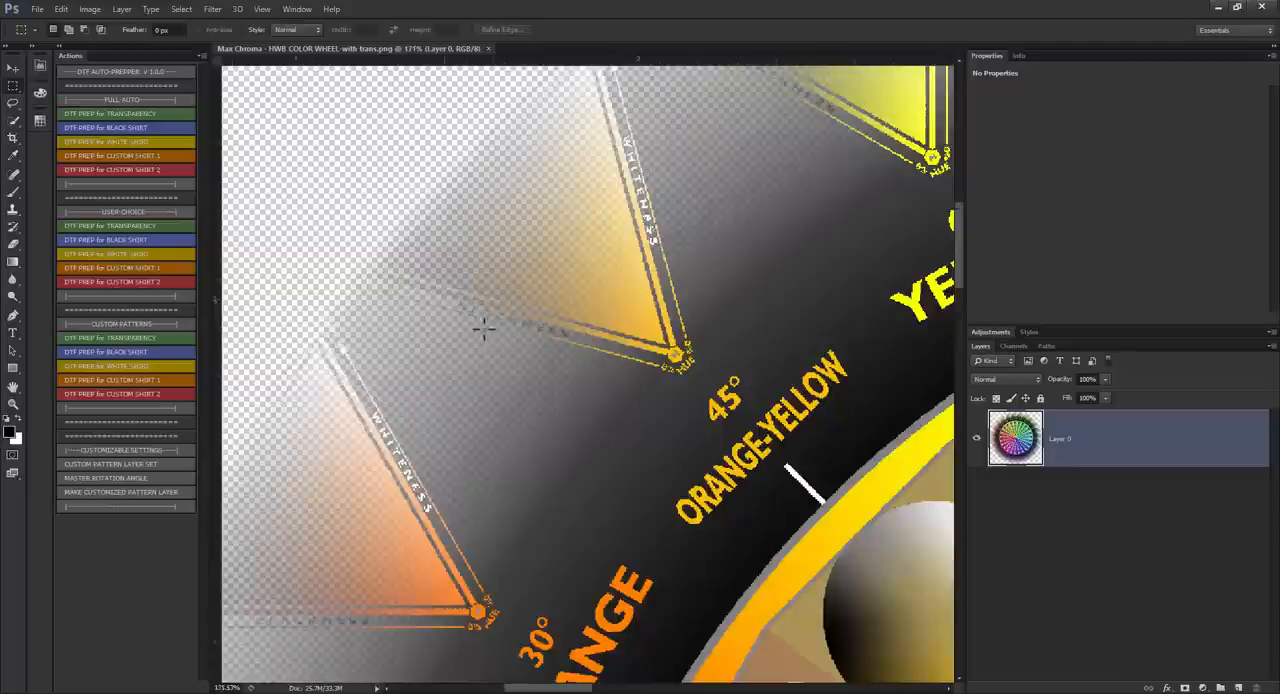
pyautogui.scroll(1, 483, 328)
pyautogui.click(13, 67)
pyautogui.scroll(2, 640, 214)
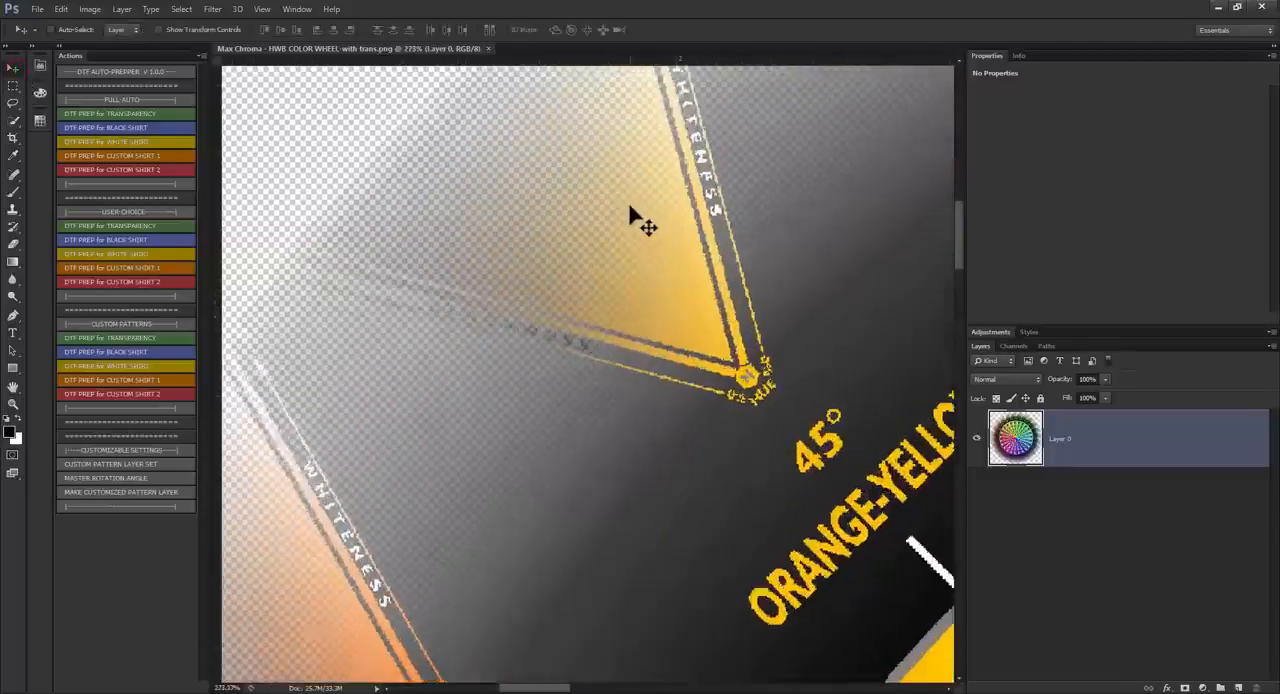
pyautogui.scroll(-2, 806, 440)
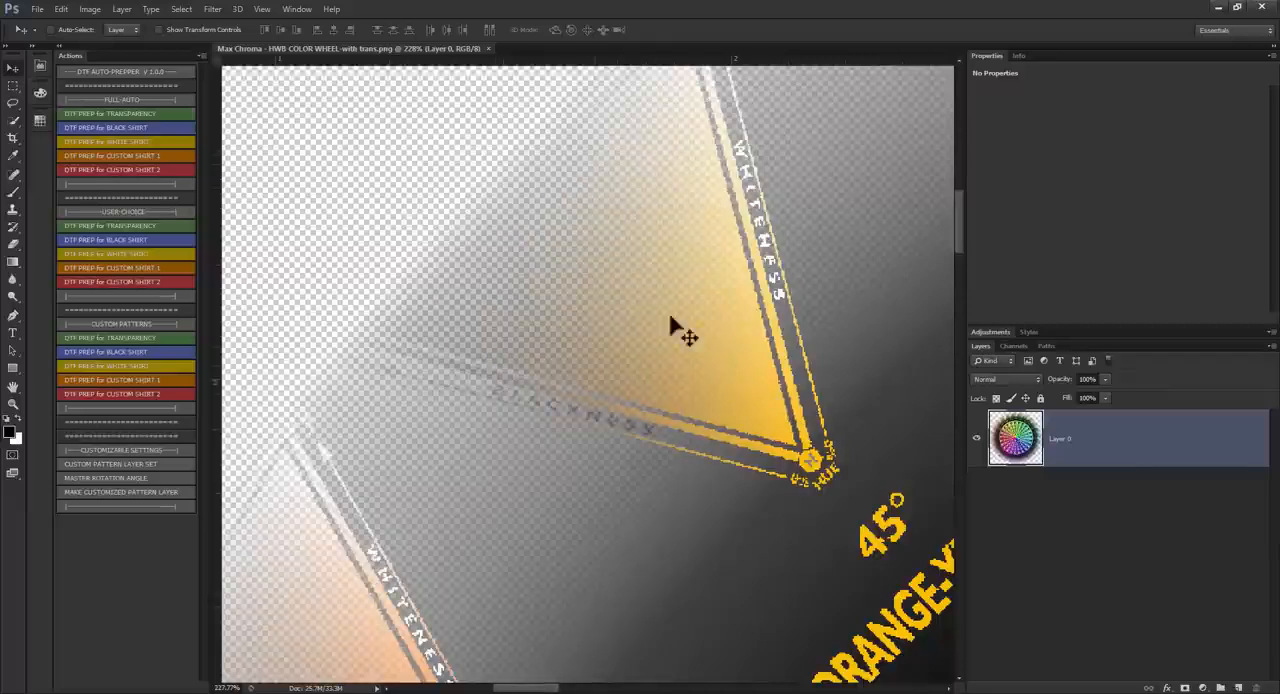
pyautogui.scroll(-3, 515, 325)
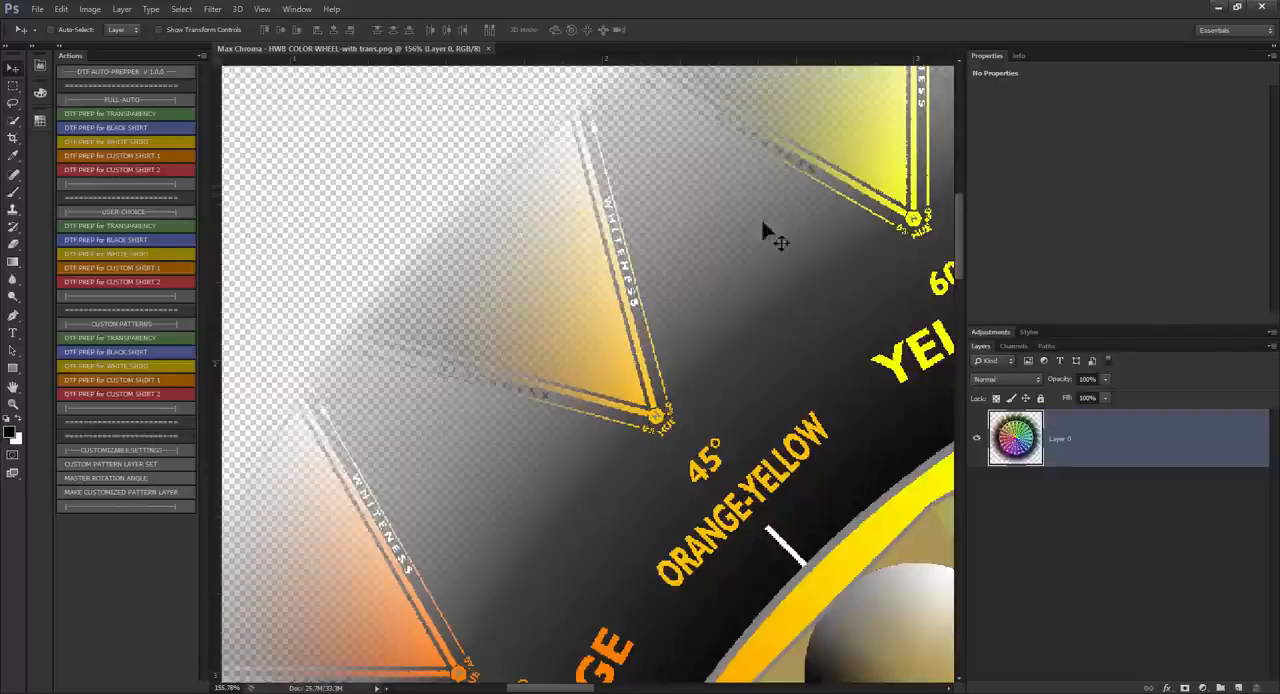
# Step: Delete a rectangular area over the orange-yellow circle below the ORANGE-YELLOW label and inspect the cutout's hard edges
pyautogui.scroll(-1, 478, 300)
pyautogui.scroll(-3, 478, 295)
pyautogui.scroll(8, 911, 612)
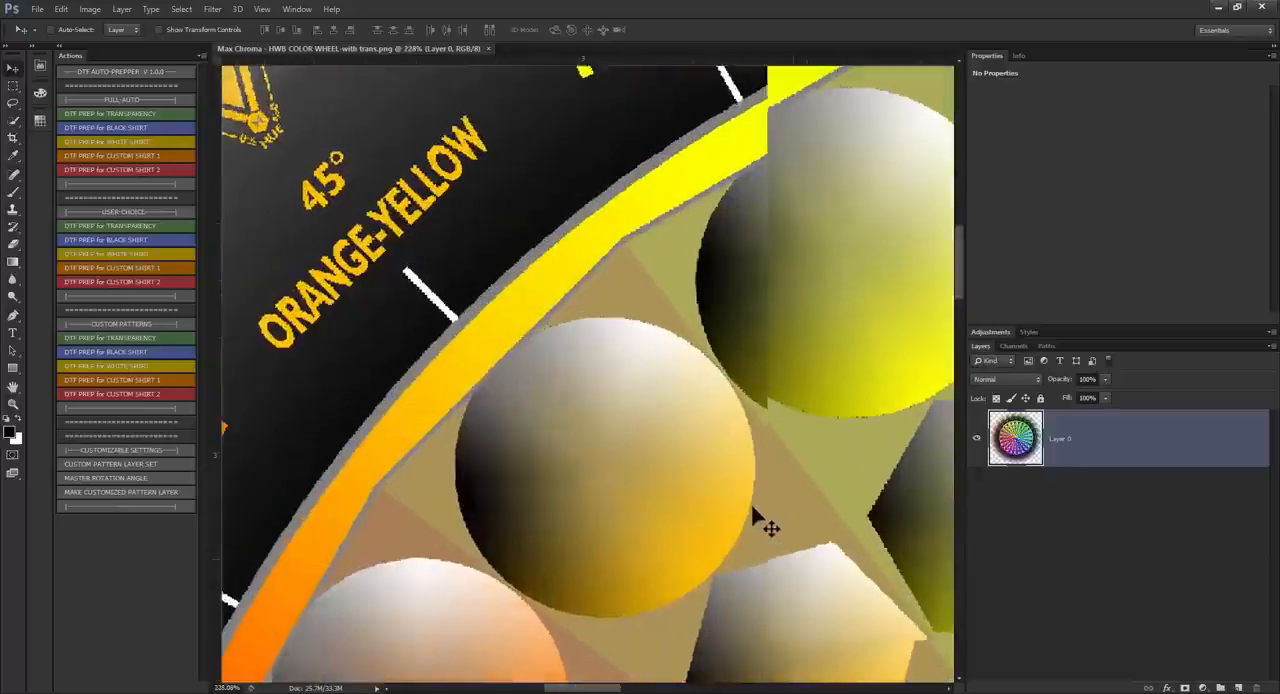
pyautogui.scroll(-5, 825, 467)
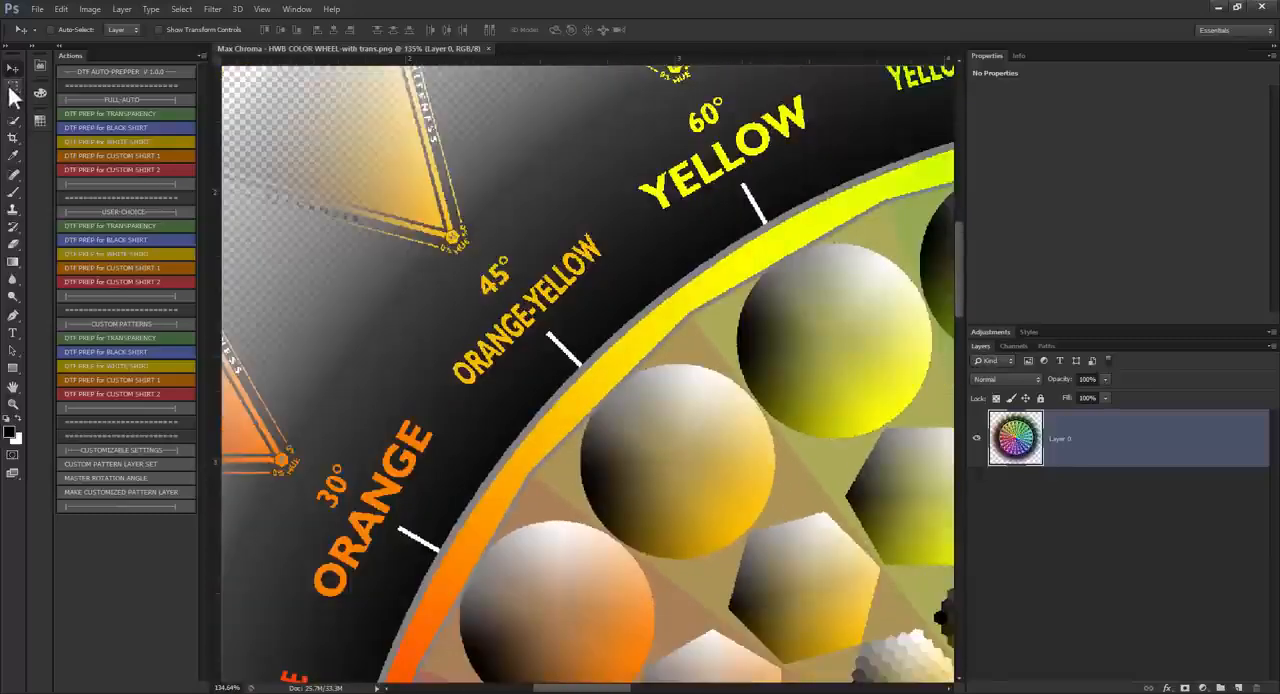
pyautogui.click(13, 86)
pyautogui.moveTo(588, 365); pyautogui.dragTo(698, 440)
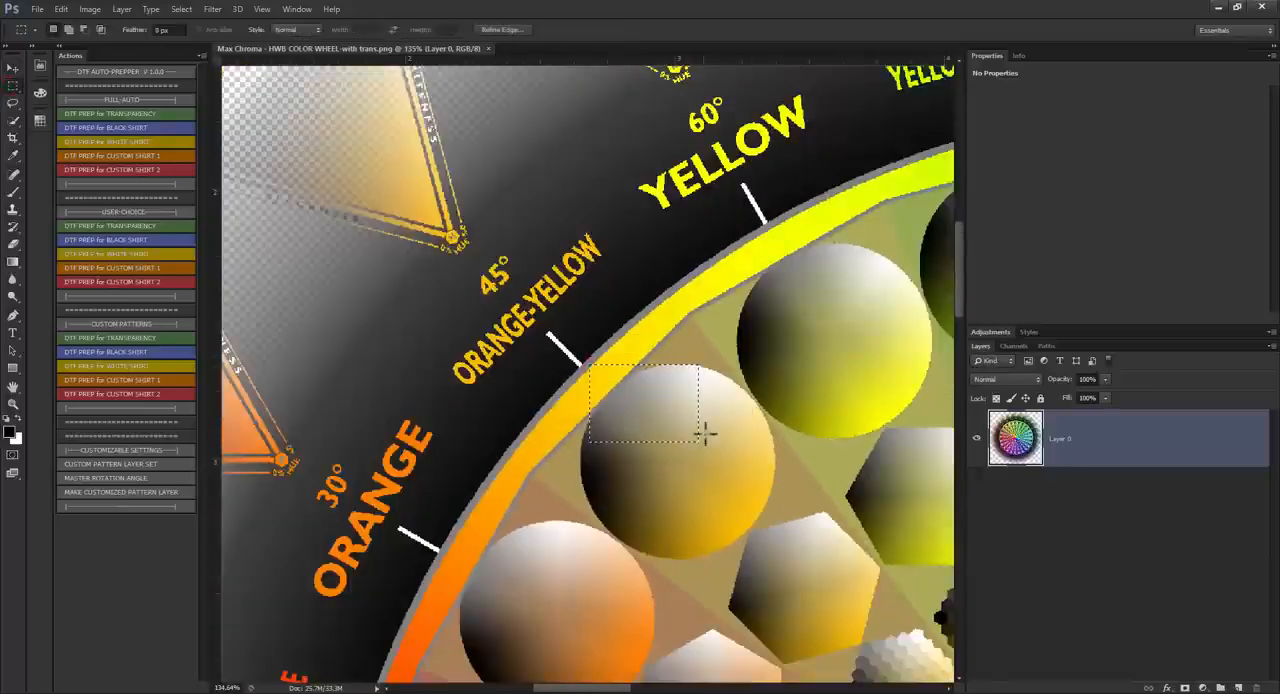
pyautogui.press('Delete')
pyautogui.scroll(5, 694, 423)
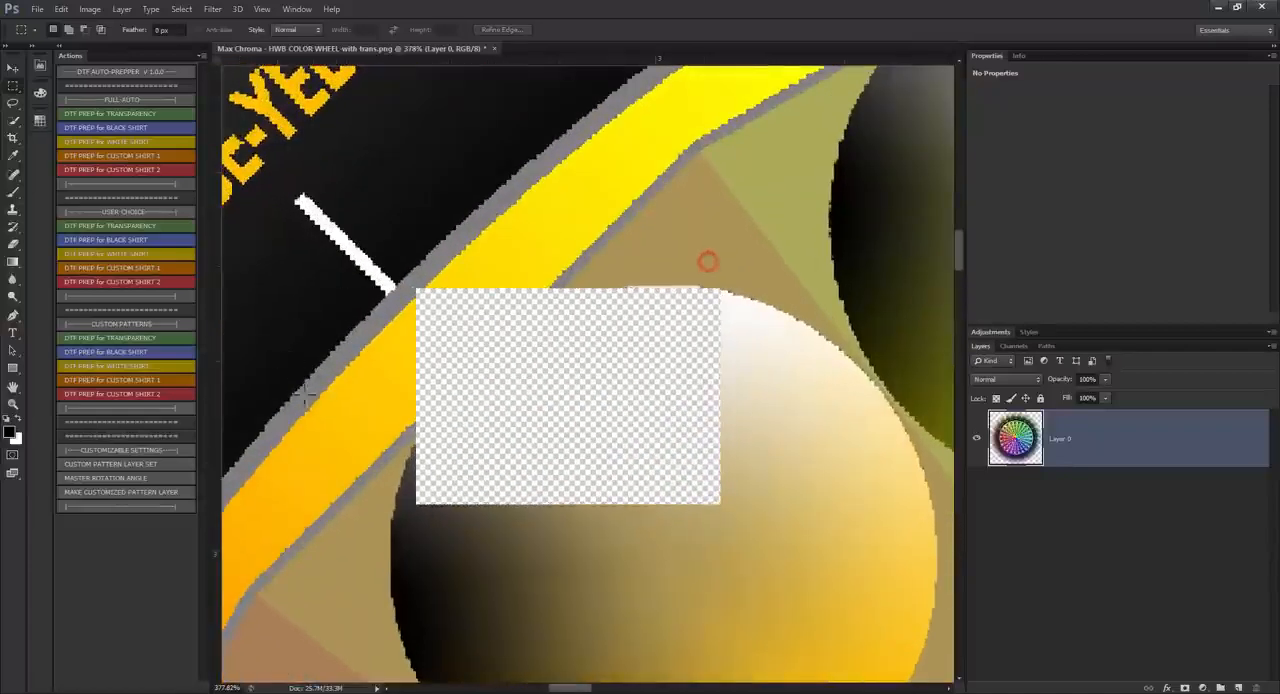
pyautogui.scroll(2, 673, 503)
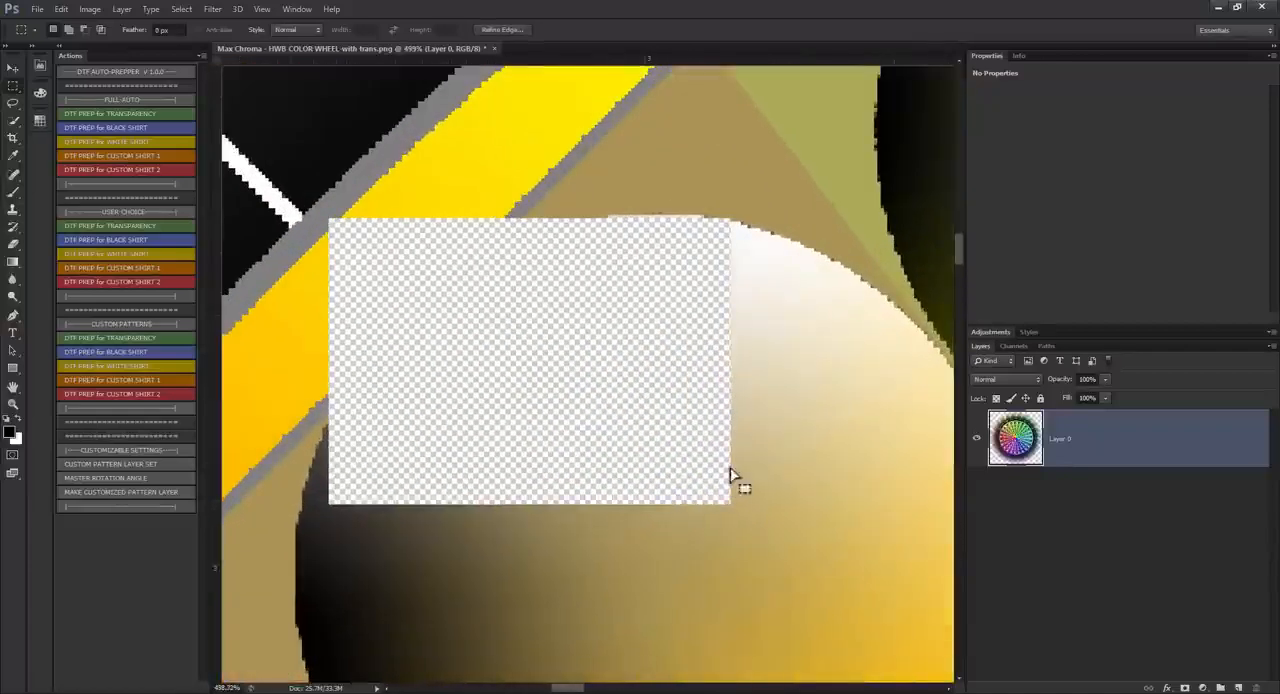
pyautogui.scroll(-3, 720, 477)
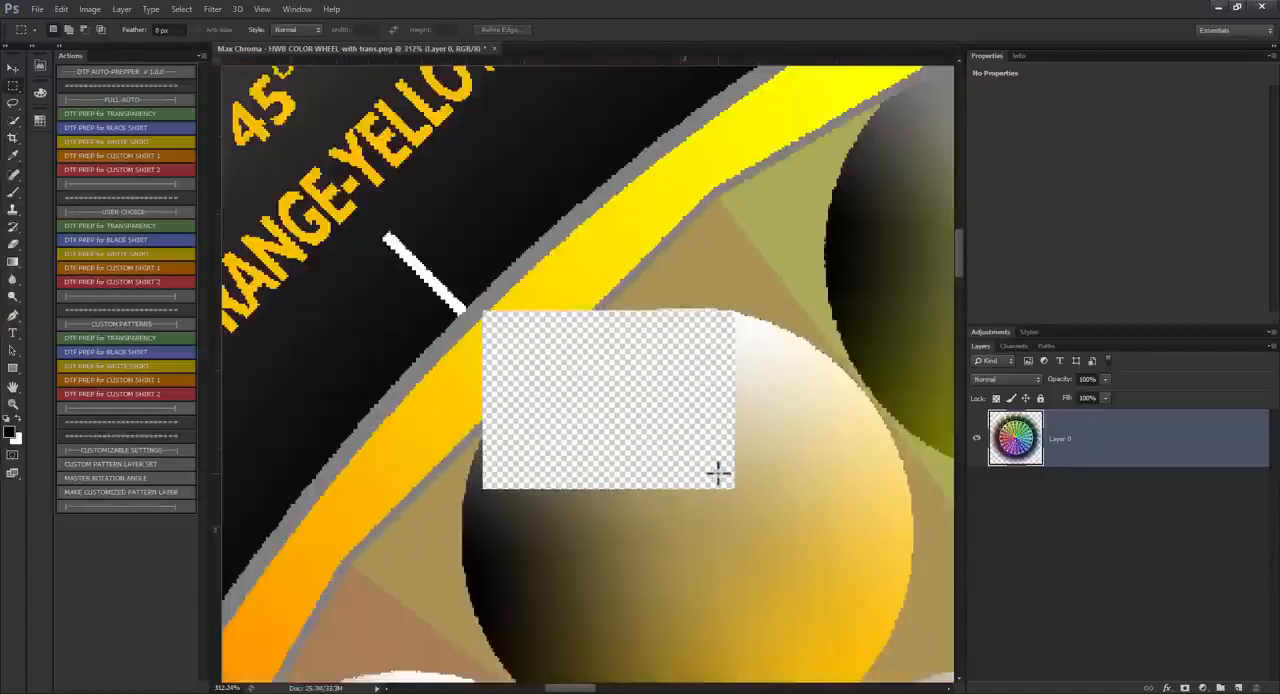
# Step: Undo the rectangular deletion and bring the whole color wheel back into view
pyautogui.hotkey('ctrl', 'z')
pyautogui.scroll(-3, 737, 474)
pyautogui.scroll(-2, 337, 186)
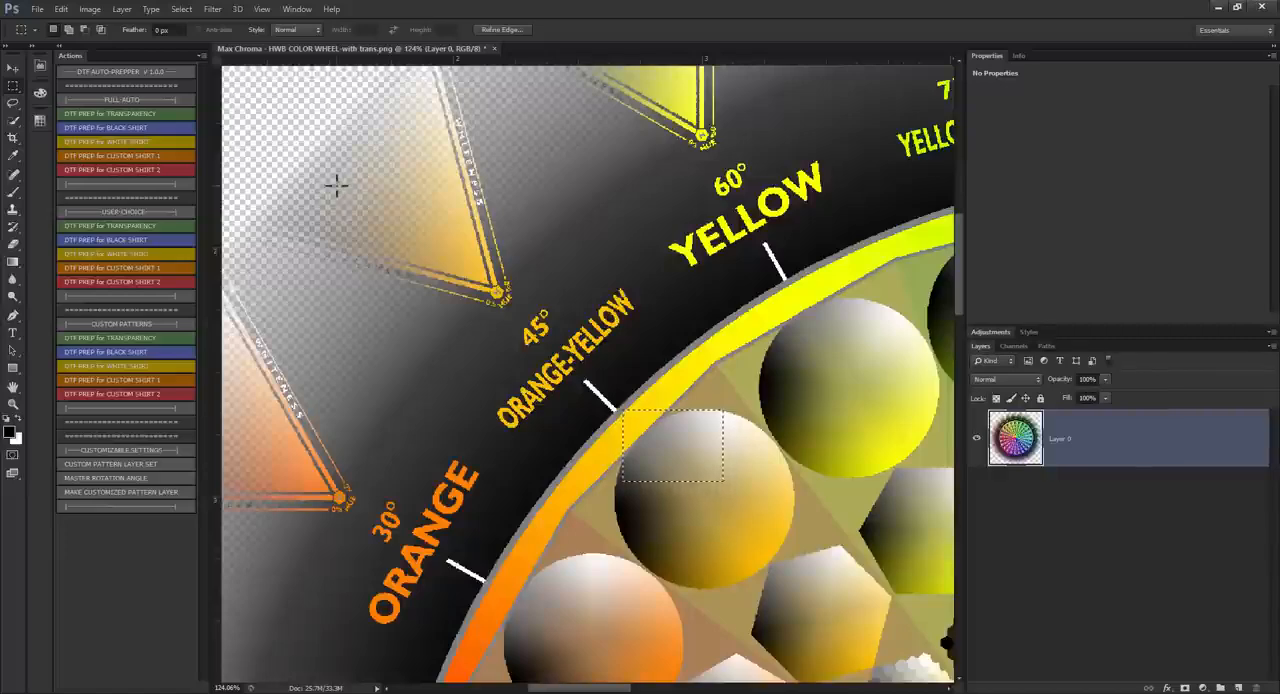
pyautogui.scroll(-3, 560, 280)
pyautogui.scroll(-2, 531, 337)
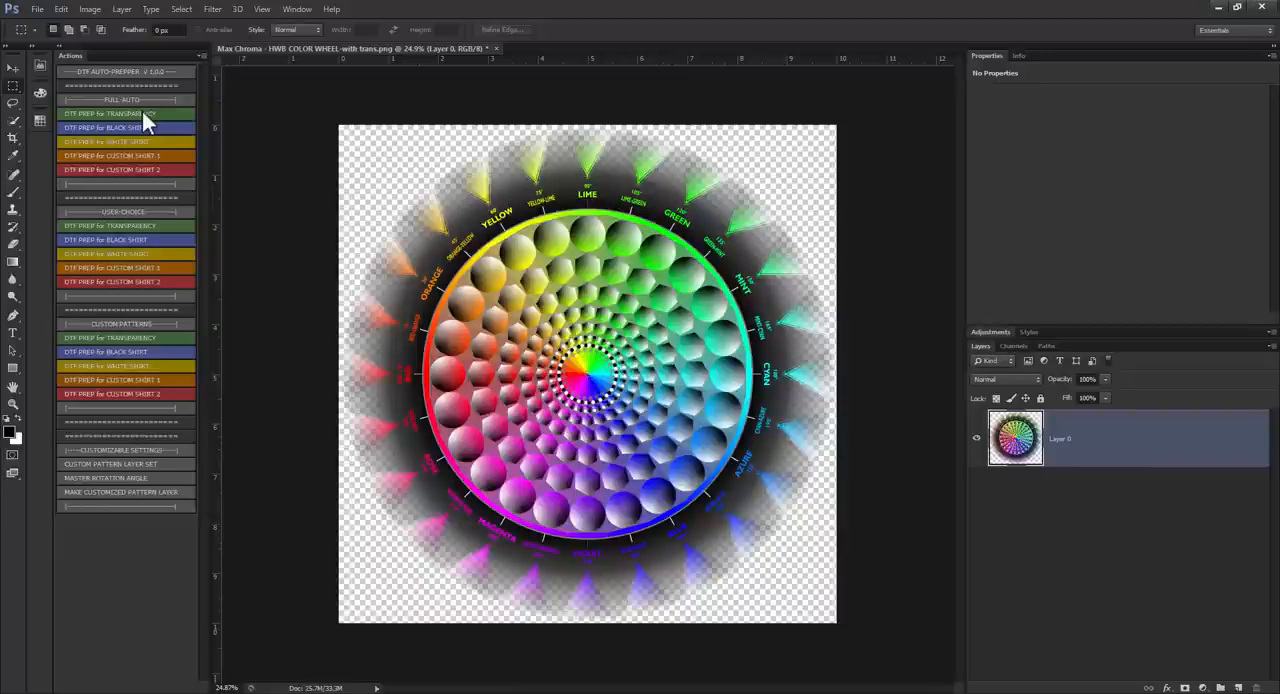
# Step: Activate the Move tool and run the FULL-AUTO DTF PREP for TRANSPARENCY action on the color wheel image
pyautogui.click(13, 68)
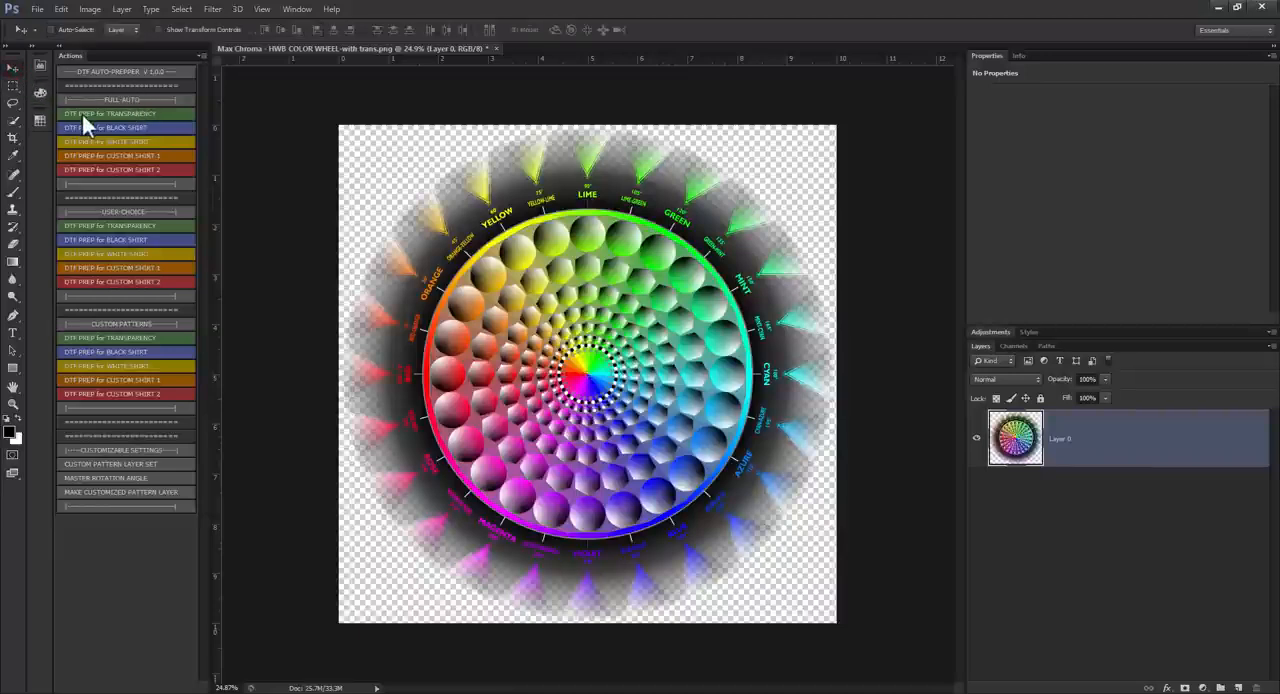
pyautogui.click(151, 115)
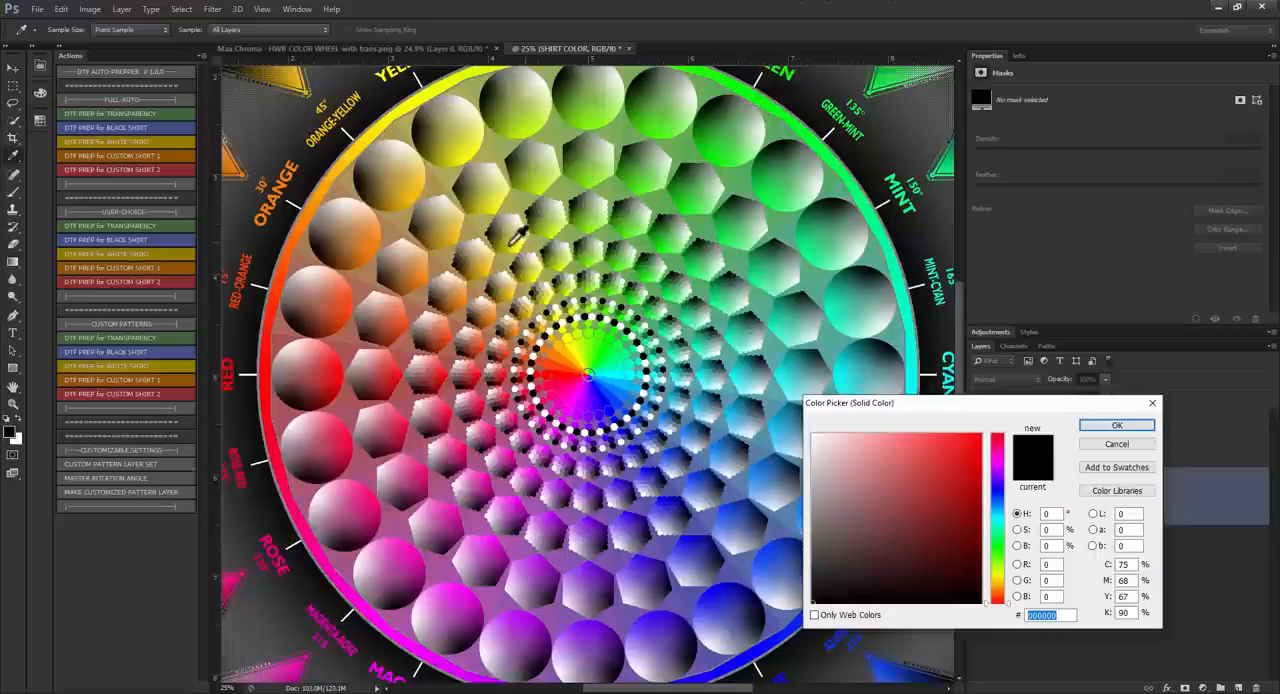
pyautogui.scroll(-4, 564, 304)
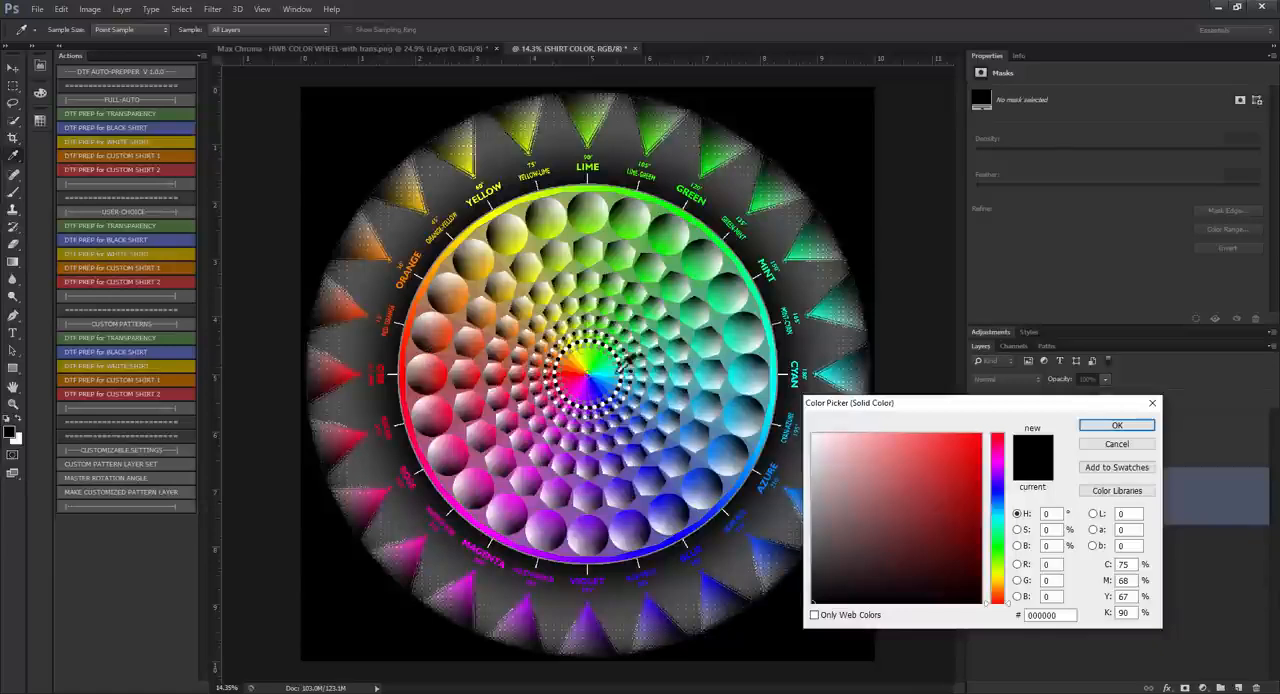
# Step: Set the shirt color to a neutral gray with 50% brightness (808080) and let the action finish
pyautogui.click(1040, 615)
pyautogui.write('7f7f7f')
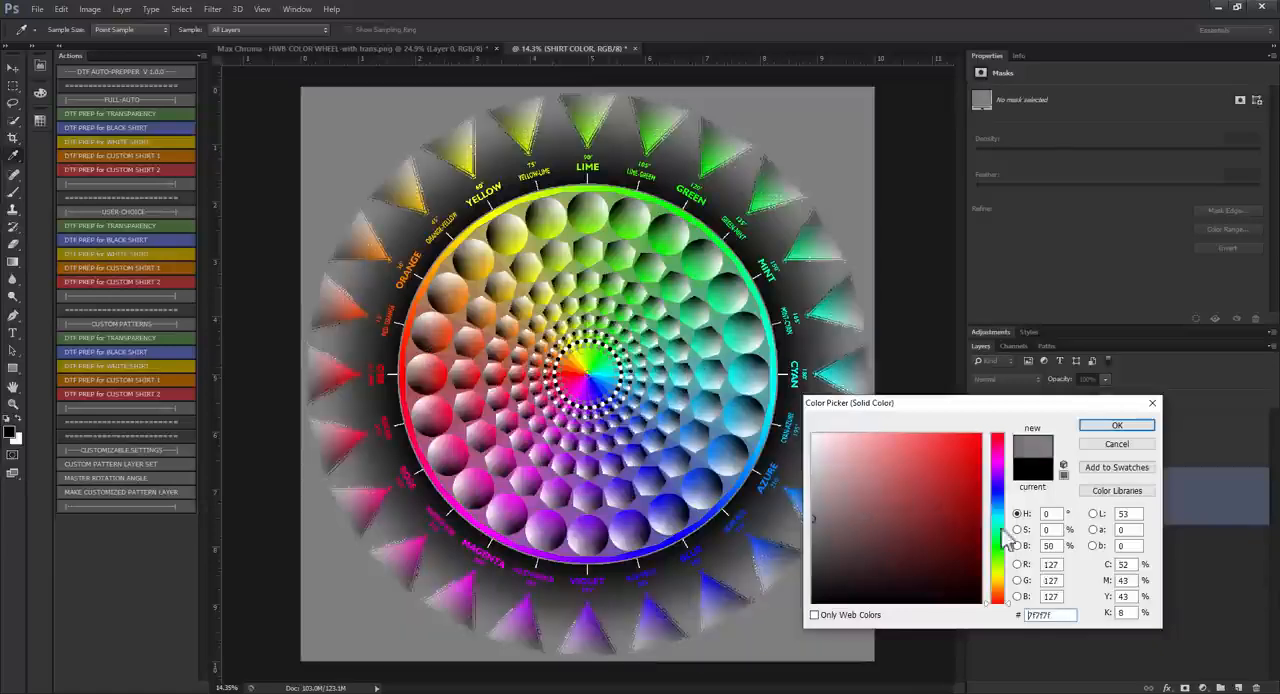
pyautogui.moveTo(1053, 547); pyautogui.dragTo(991, 557)
pyautogui.write('50')
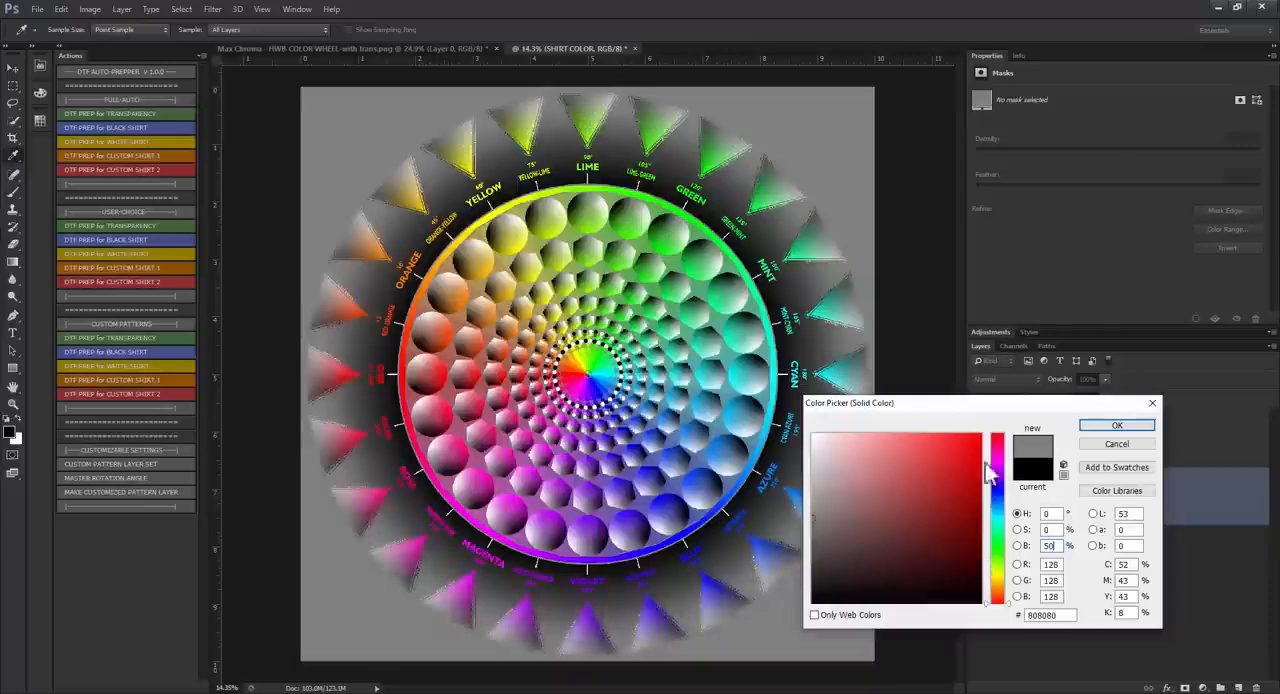
pyautogui.click(1116, 427)
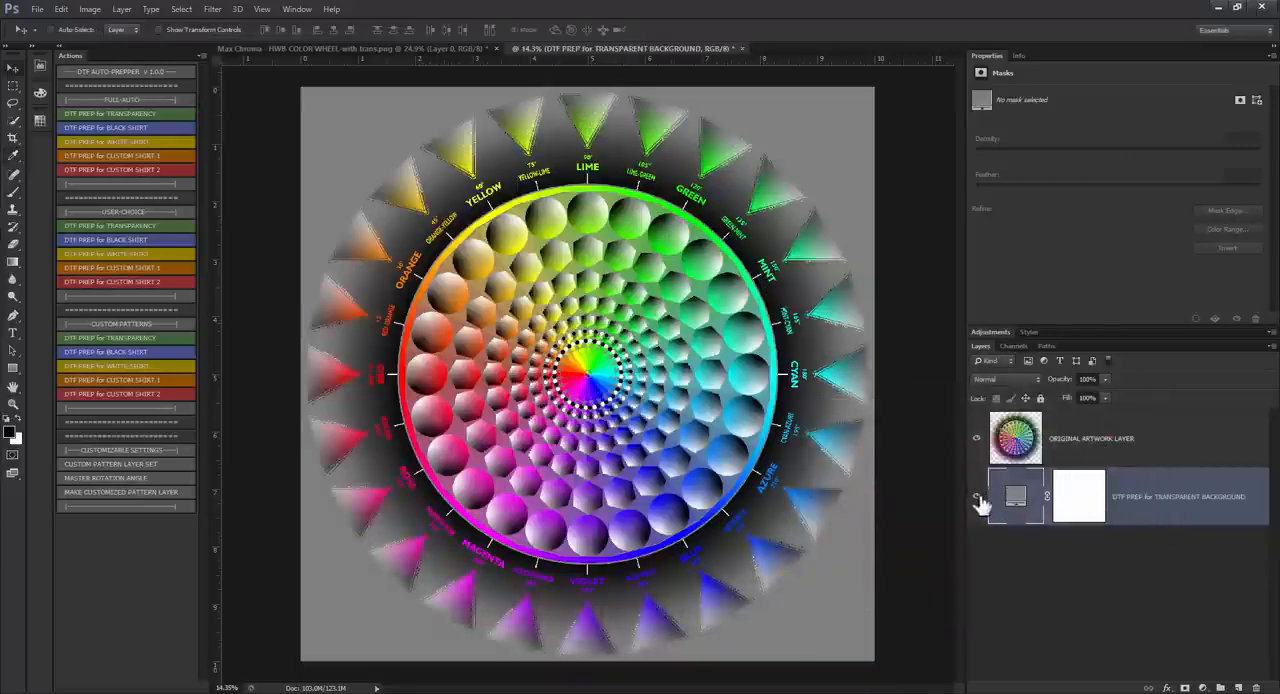
# Step: Hide the DTF PREP for TRANSPARENT BACKGROUND layer and examine the halftone dots along the wheel's fading edge near ORANGE-YELLOW
pyautogui.scroll(5, 368, 206)
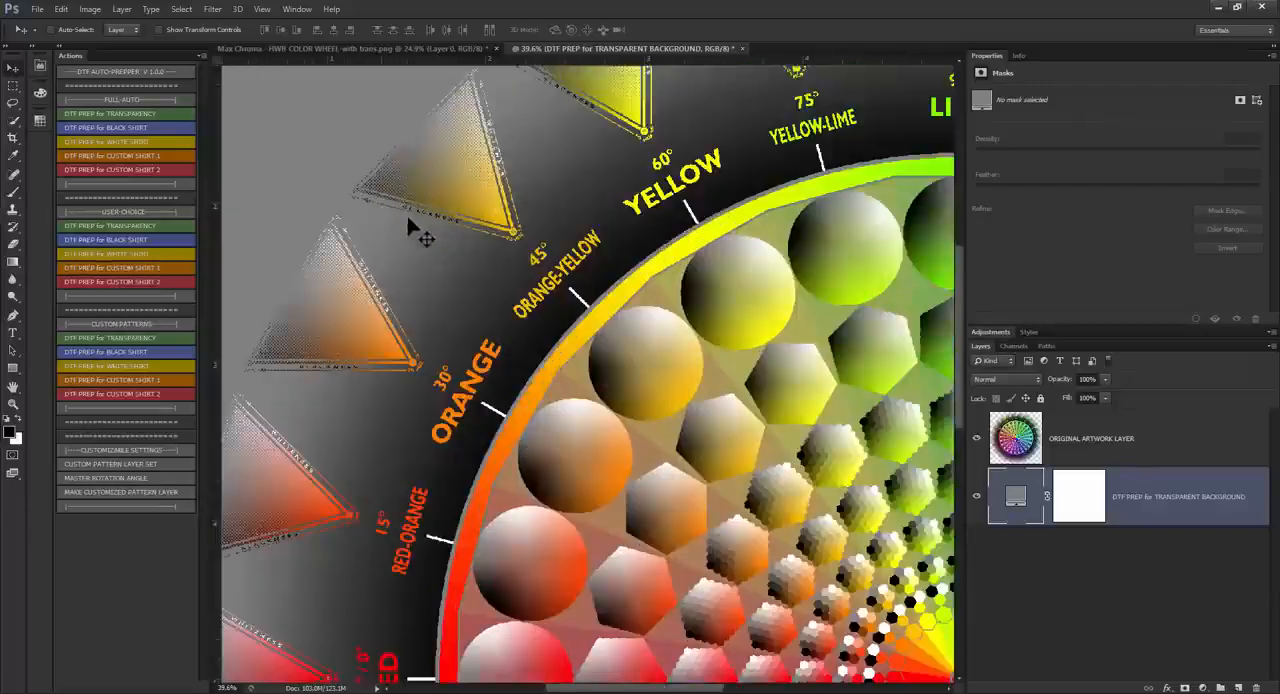
pyautogui.scroll(5, 430, 245)
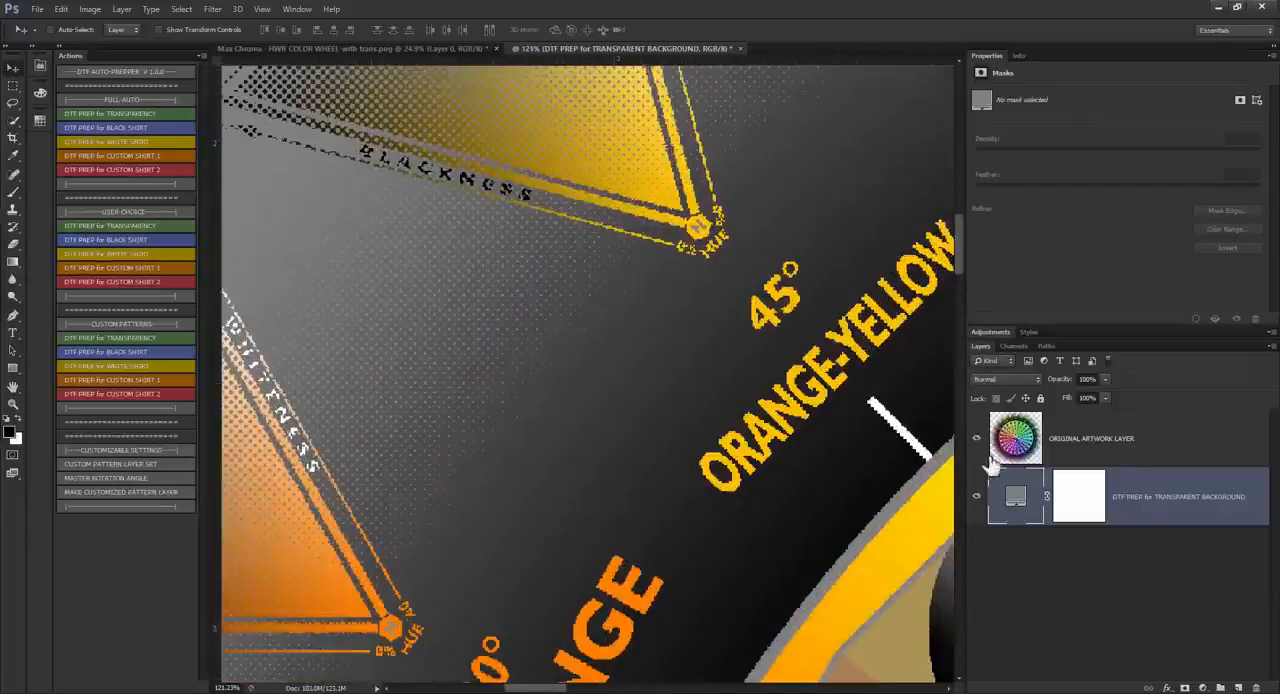
pyautogui.click(977, 497)
pyautogui.scroll(-3, 694, 397)
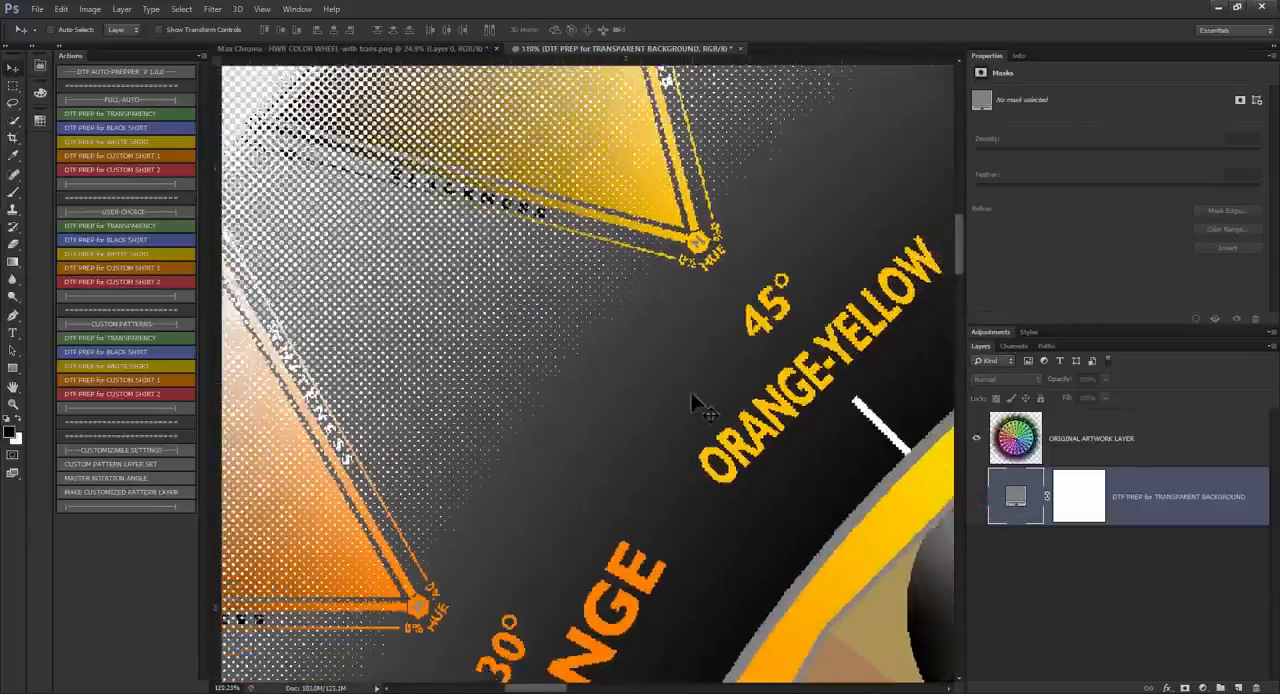
pyautogui.scroll(-2, 597, 406)
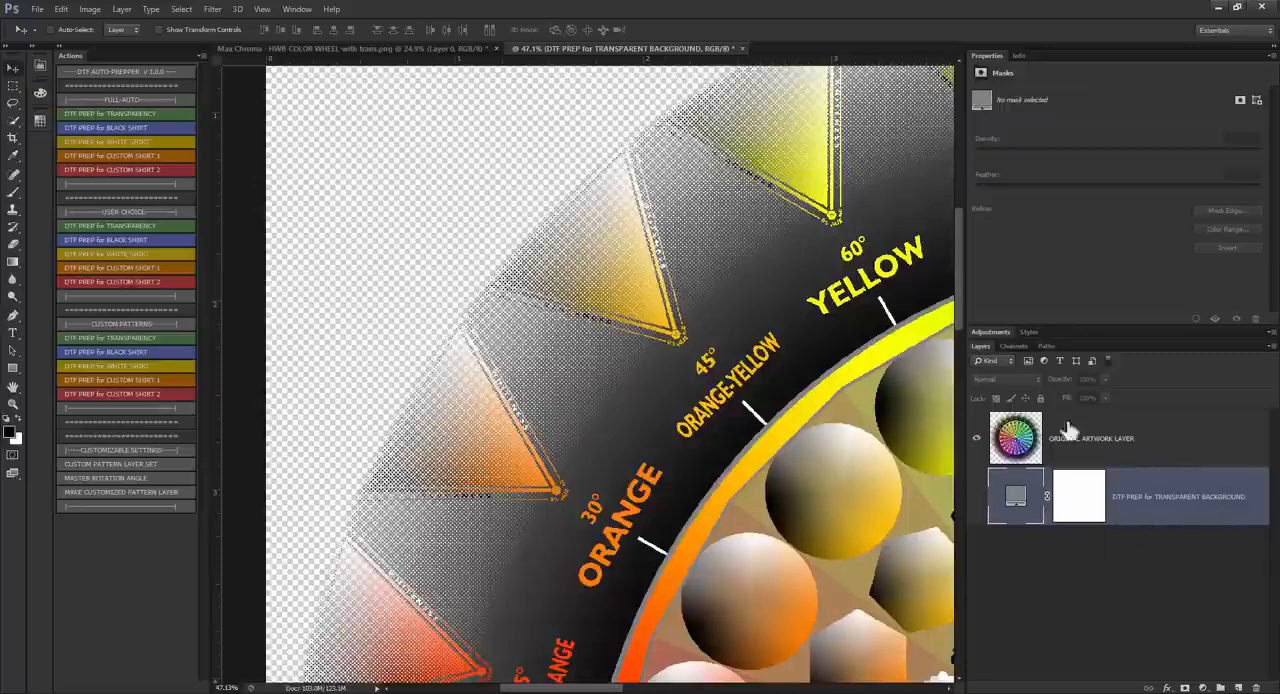
pyautogui.scroll(4, 725, 262)
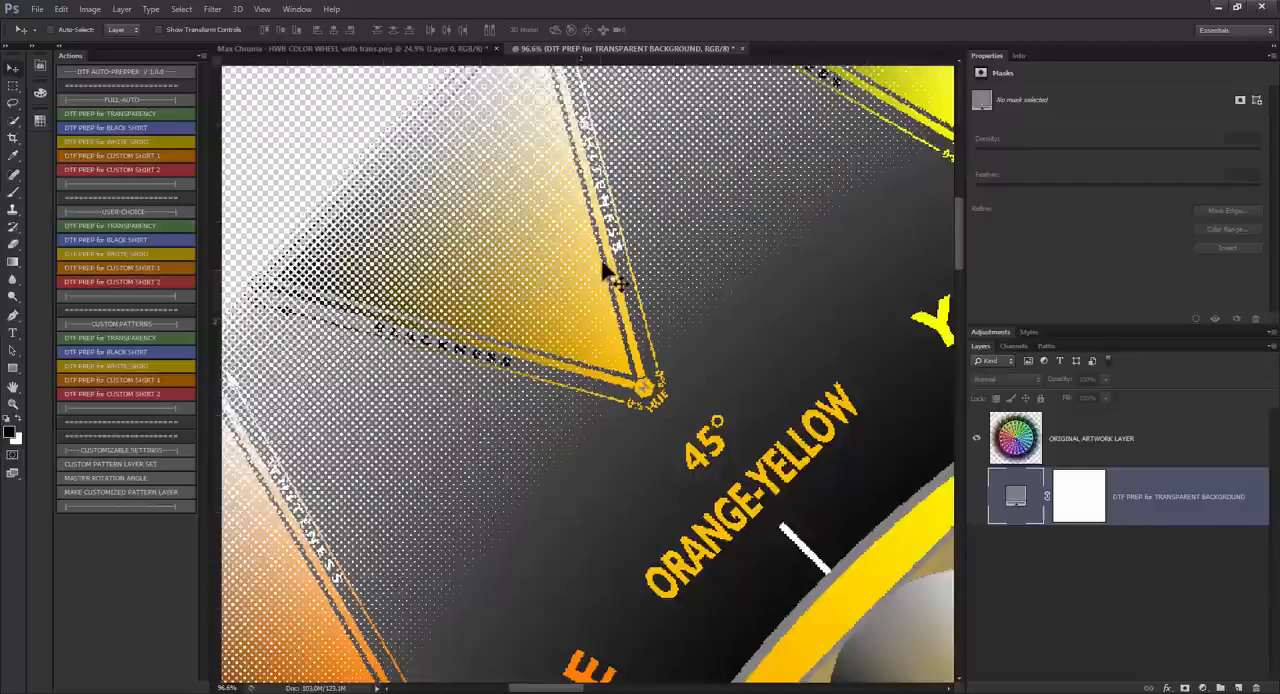
pyautogui.scroll(3, 373, 143)
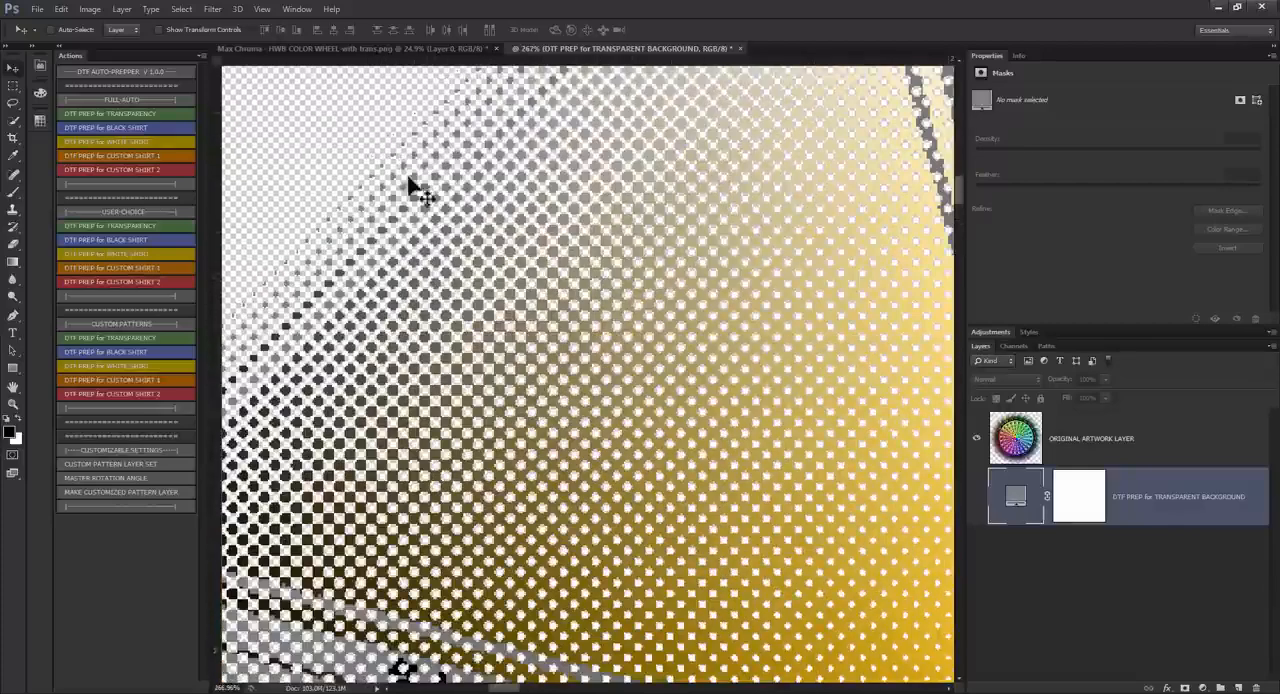
pyautogui.scroll(-5, 537, 314)
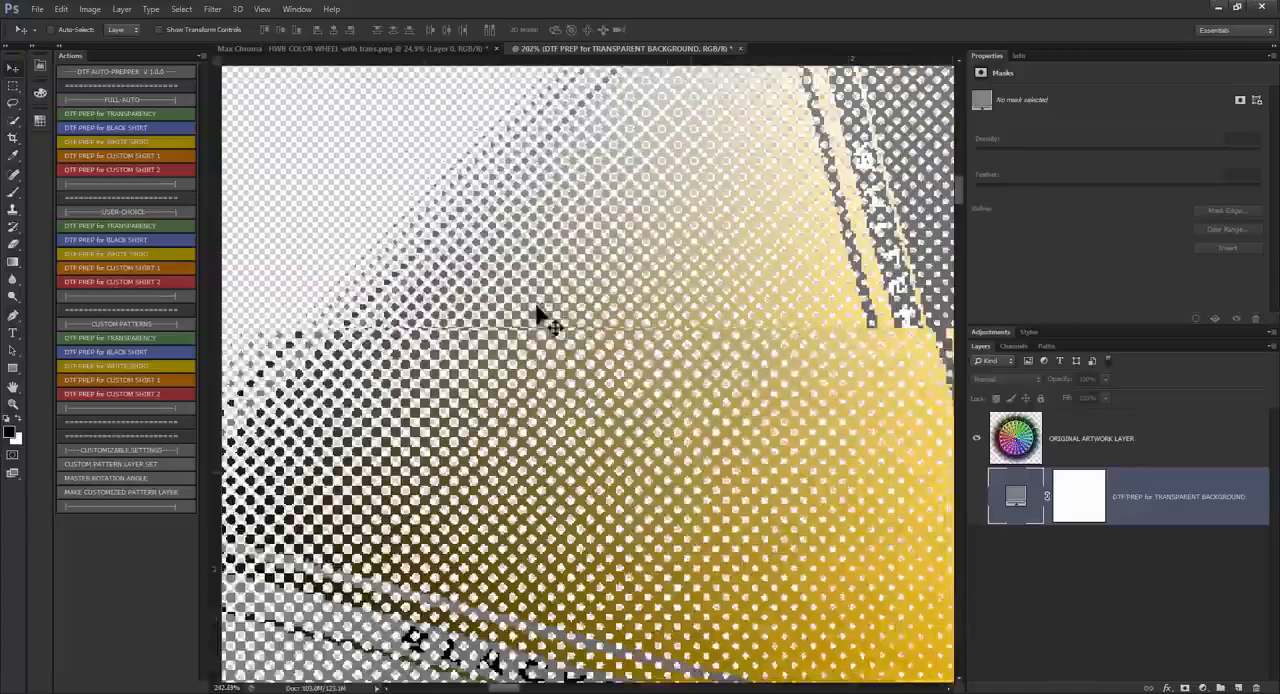
pyautogui.scroll(4, 455, 237)
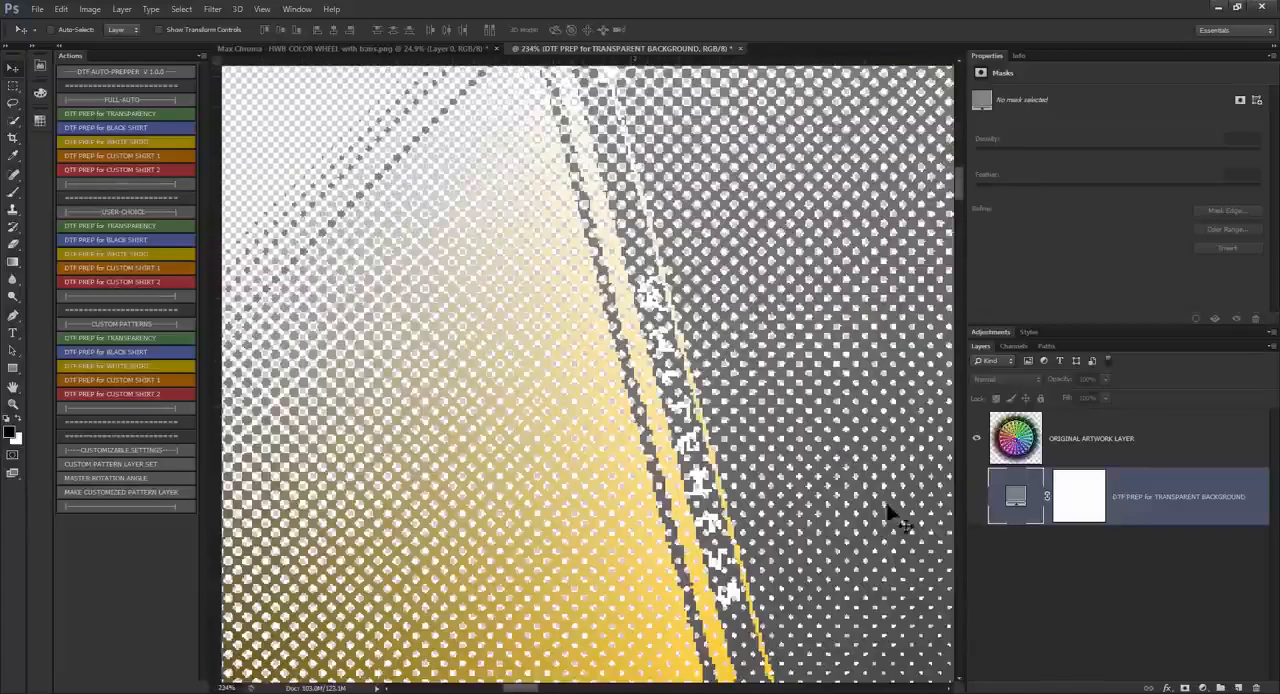
pyautogui.scroll(-3, 830, 320)
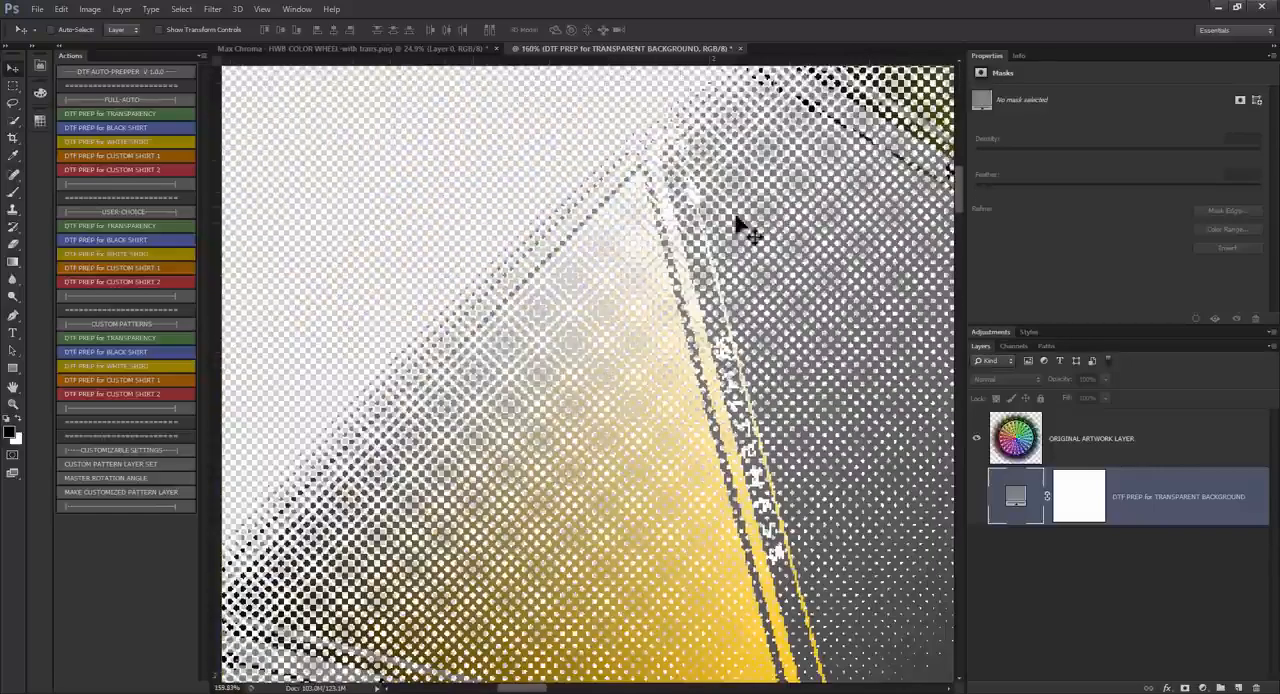
pyautogui.scroll(4, 737, 220)
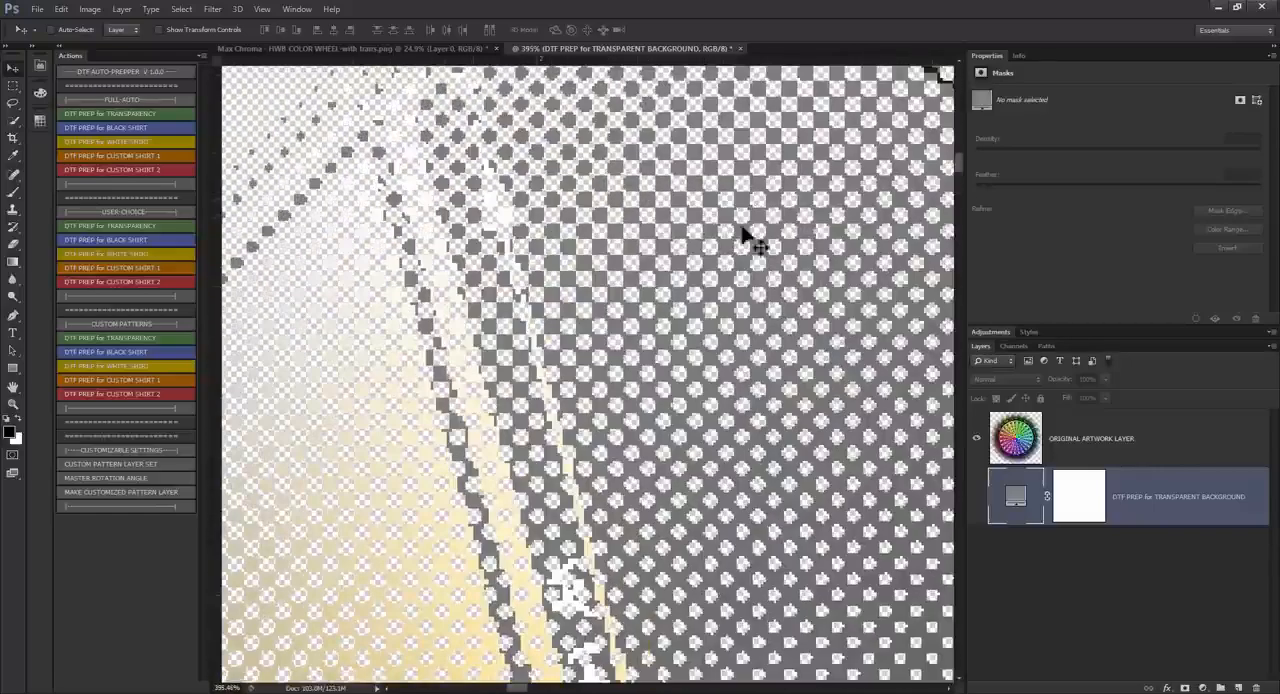
# Step: Show the DTF PREP for TRANSPARENT BACKGROUND layer again and change its fill color to red (ff4747)
pyautogui.click(977, 496)
pyautogui.doubleClick(1019, 498)
pyautogui.click(957, 443)
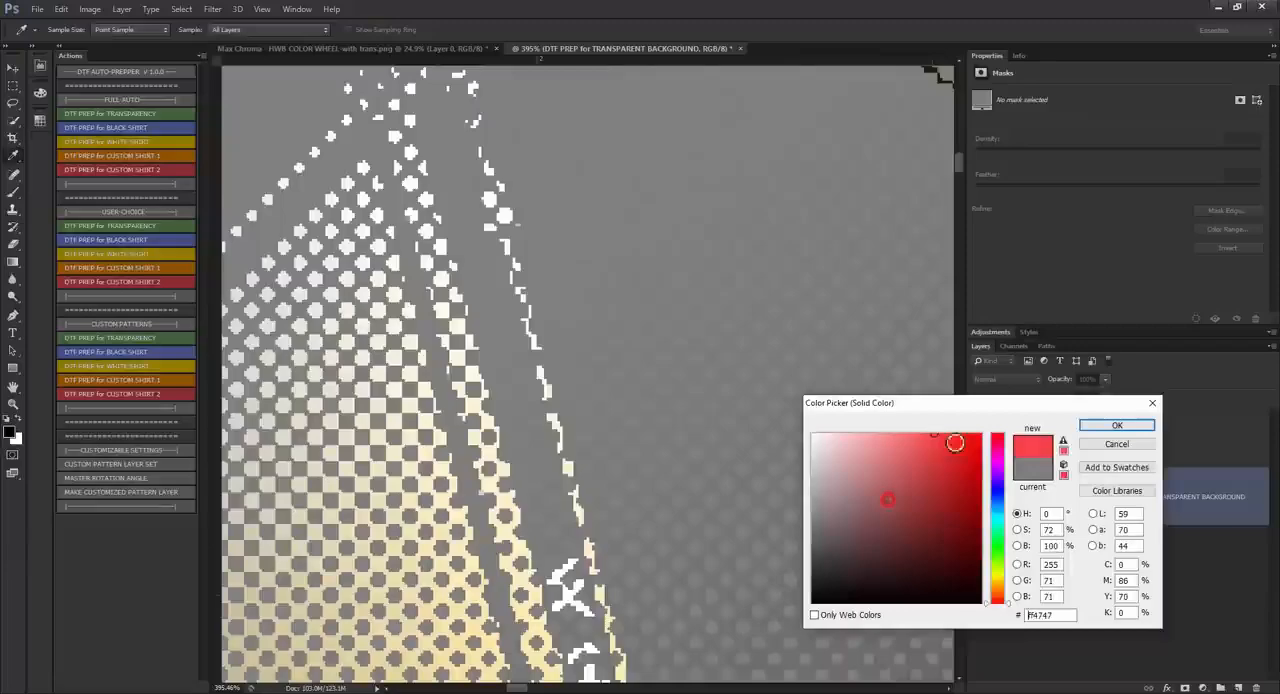
pyautogui.click(1110, 425)
# Step: Examine how the halftoned edge of the color wheel blends into the red background, up close and as a whole
pyautogui.scroll(-3, 620, 287)
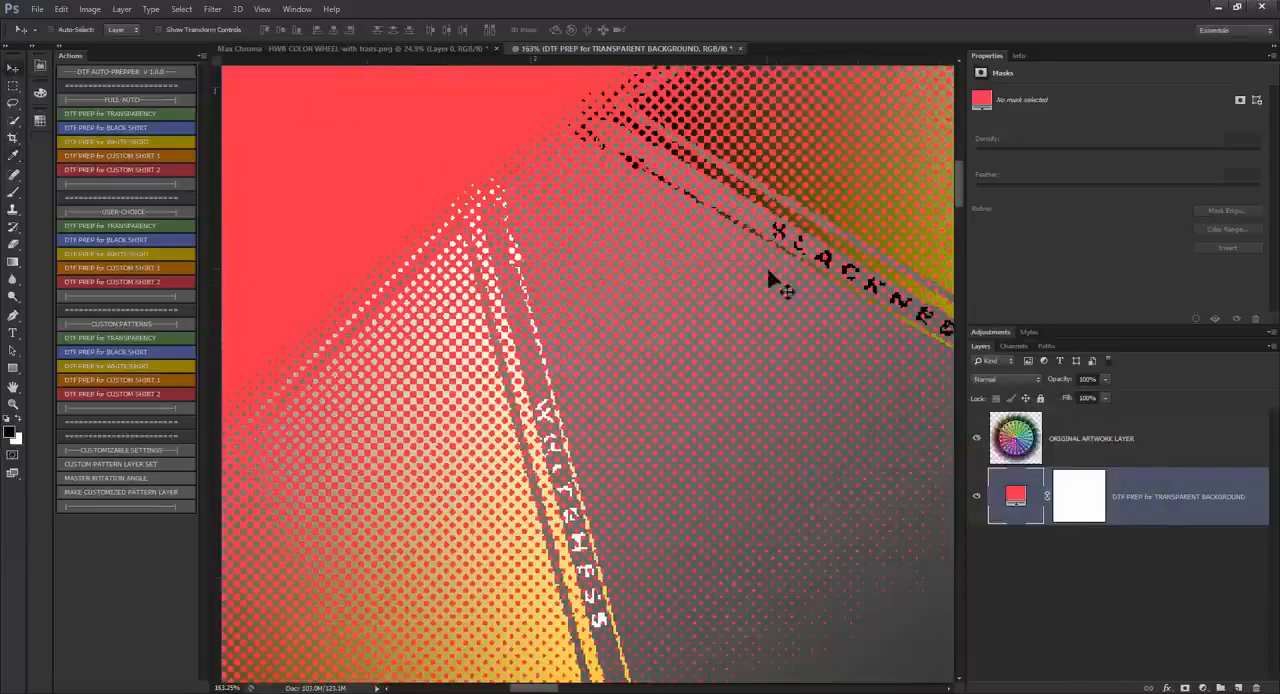
pyautogui.scroll(2, 780, 283)
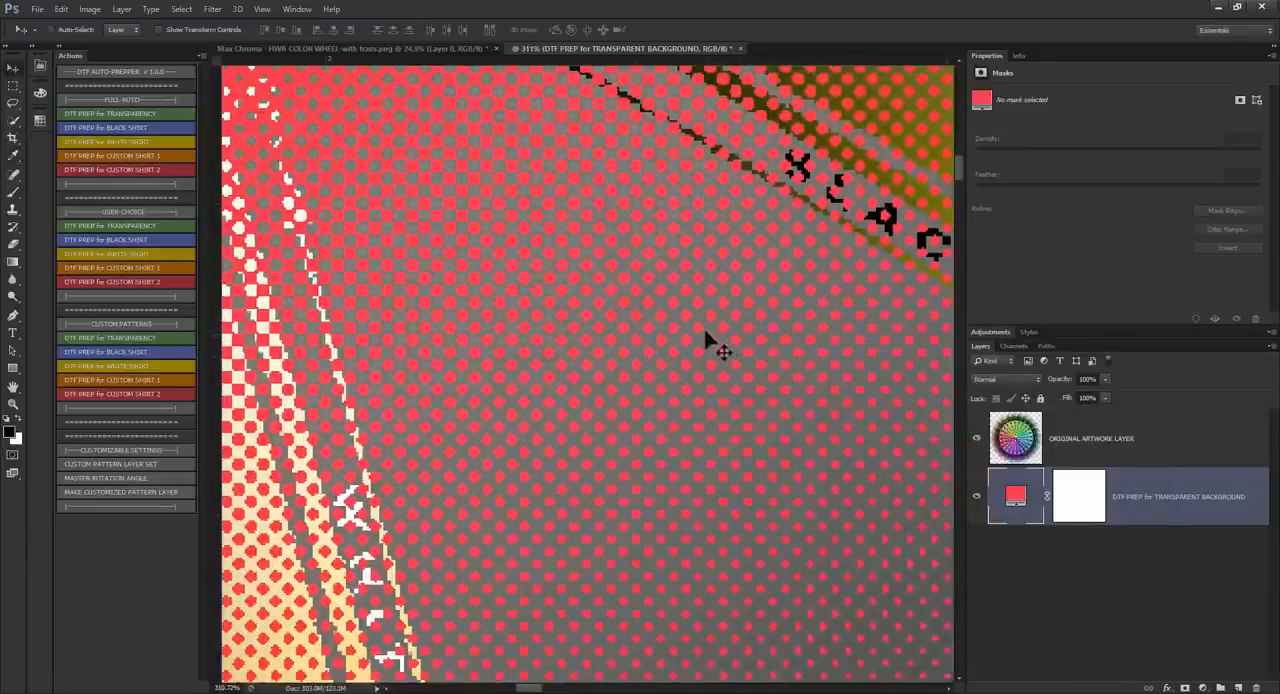
pyautogui.scroll(-3, 725, 345)
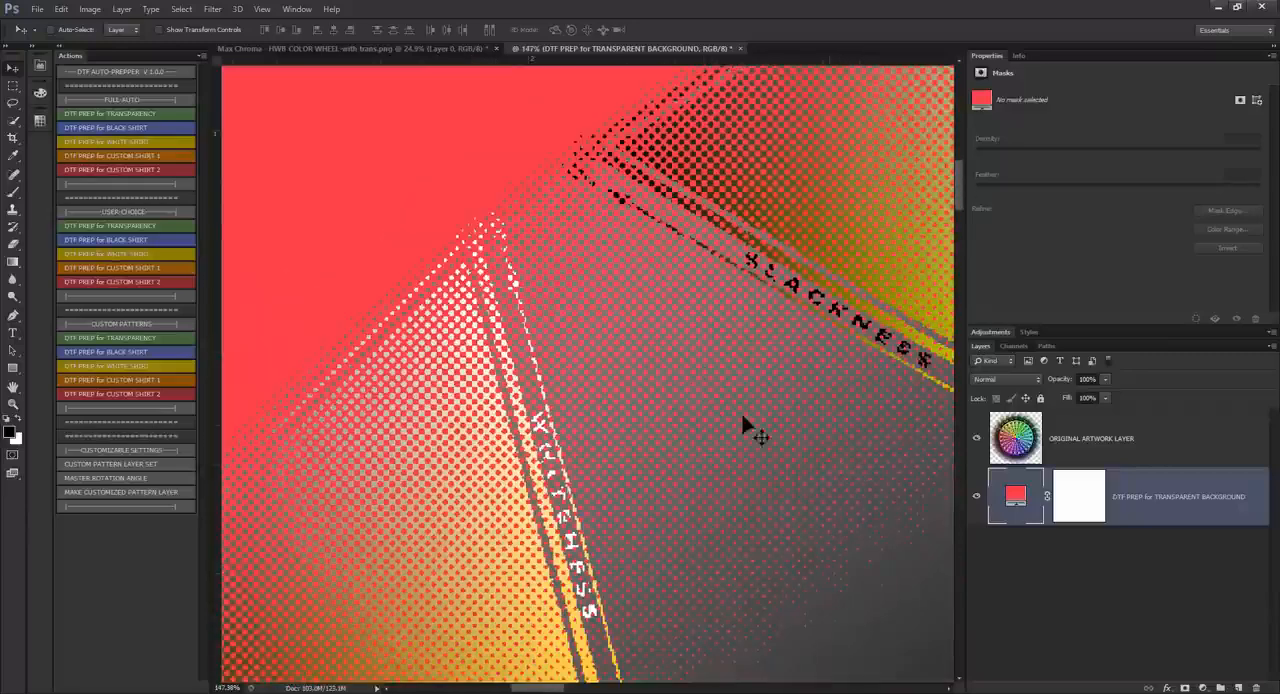
pyautogui.scroll(-2, 462, 255)
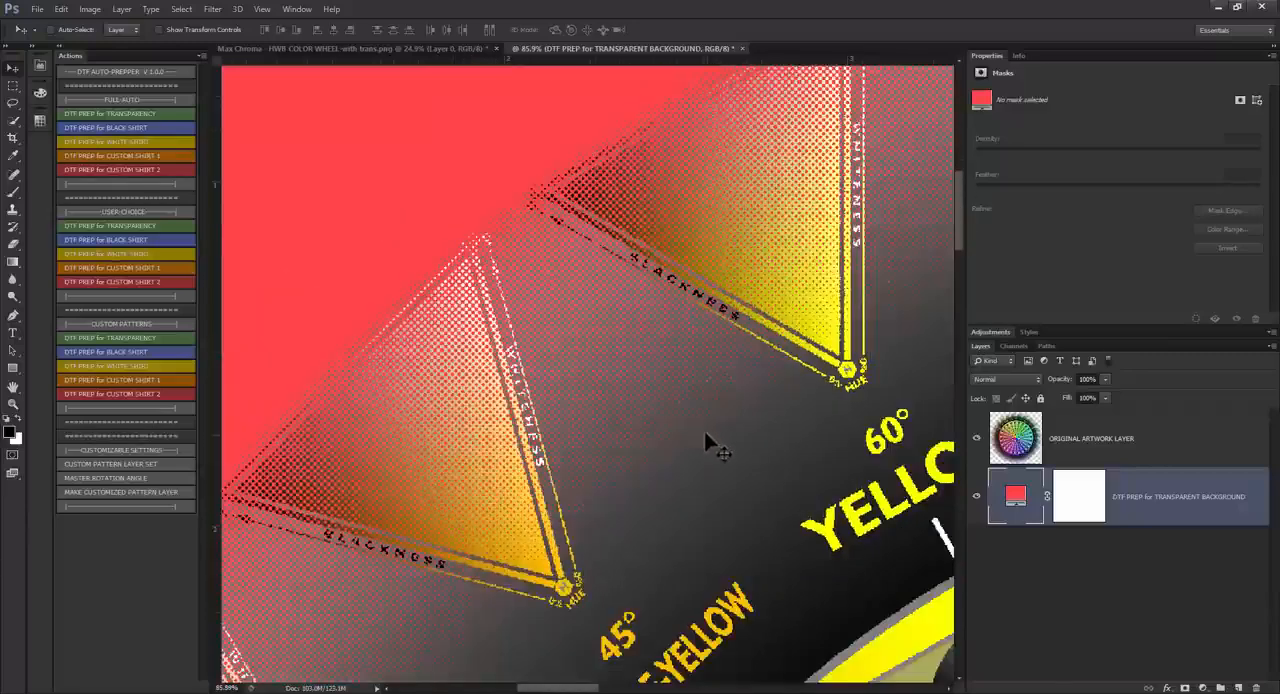
pyautogui.scroll(-2, 615, 325)
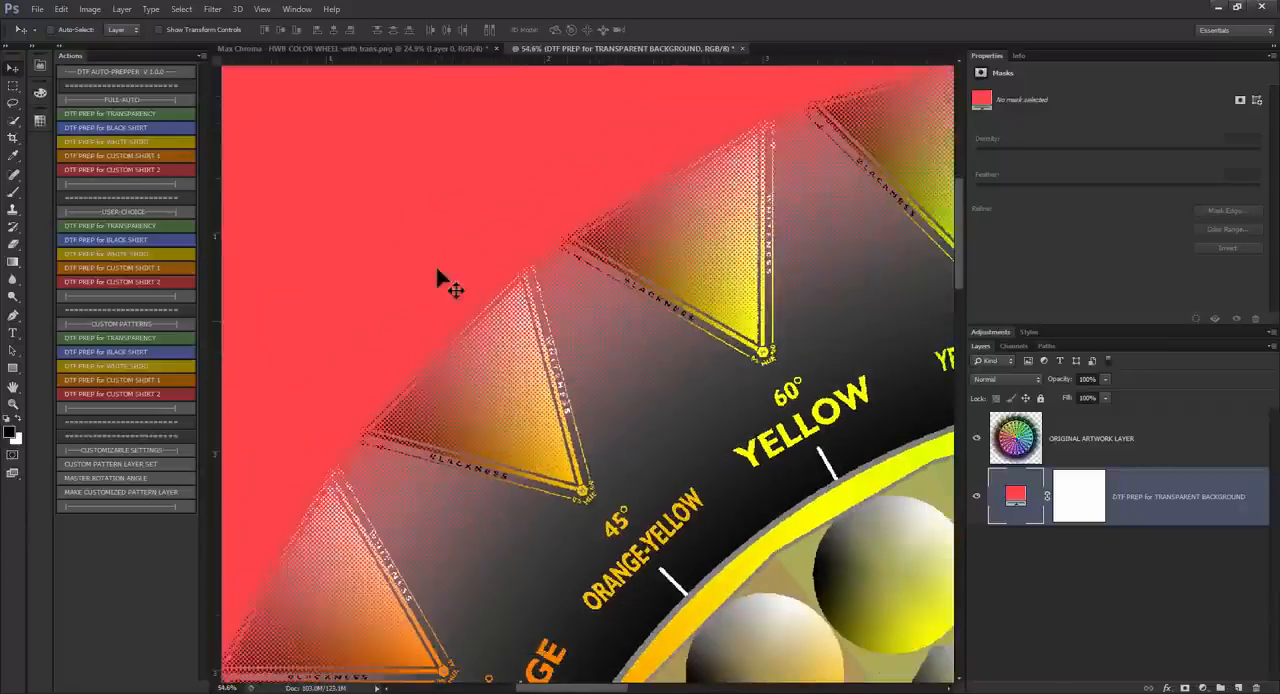
pyautogui.scroll(-4, 437, 280)
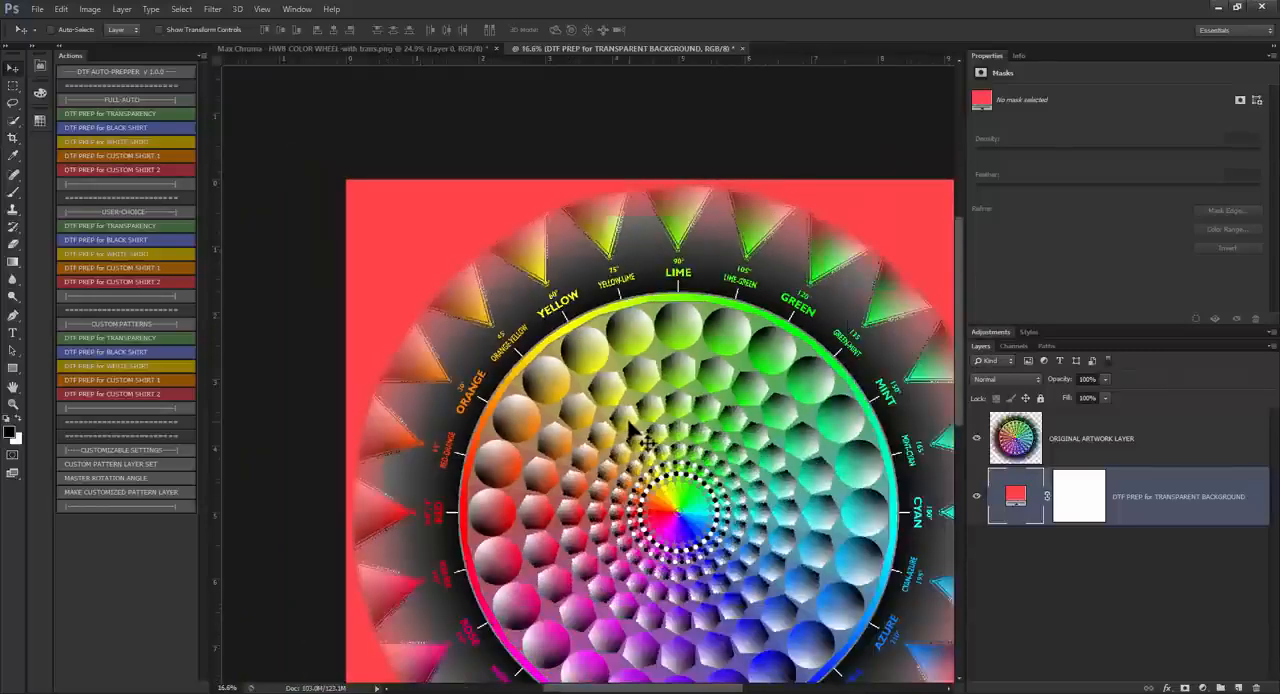
pyautogui.scroll(1, 655, 452)
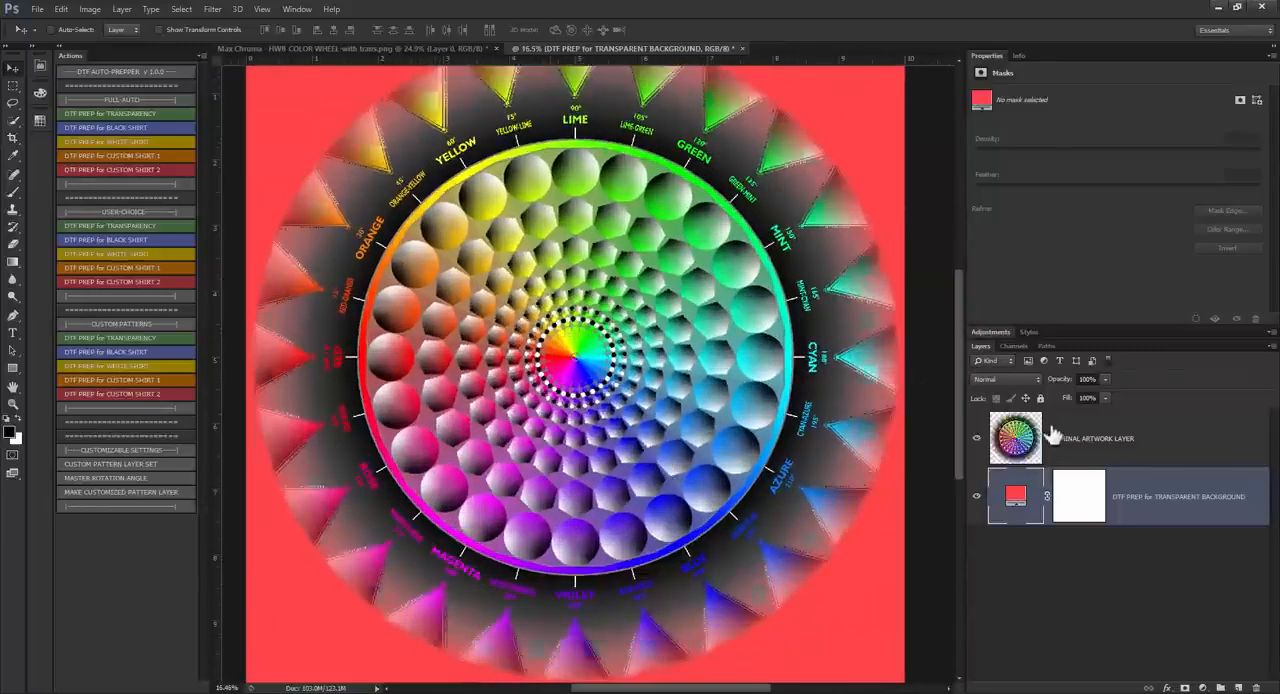
# Step: Delete the DTF PREP for TRANSPARENT BACKGROUND layer and close the prepared document without saving
pyautogui.click(1106, 436)
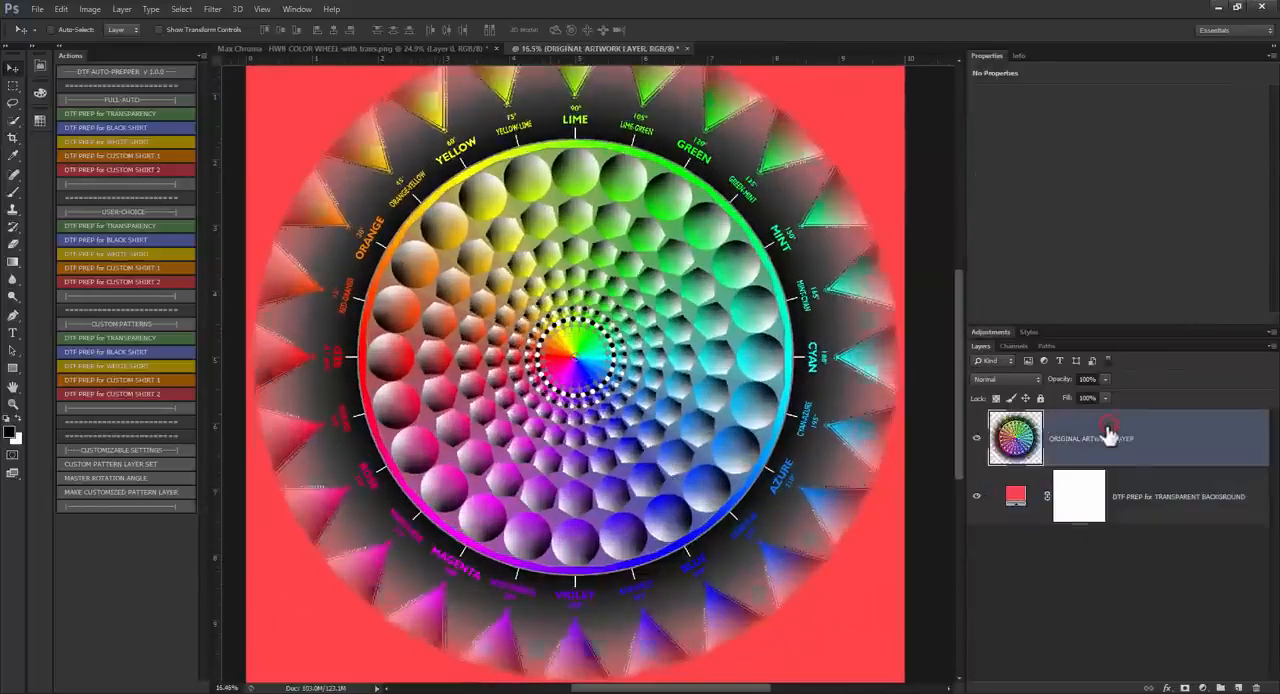
pyautogui.click(1181, 497)
pyautogui.press('Delete')
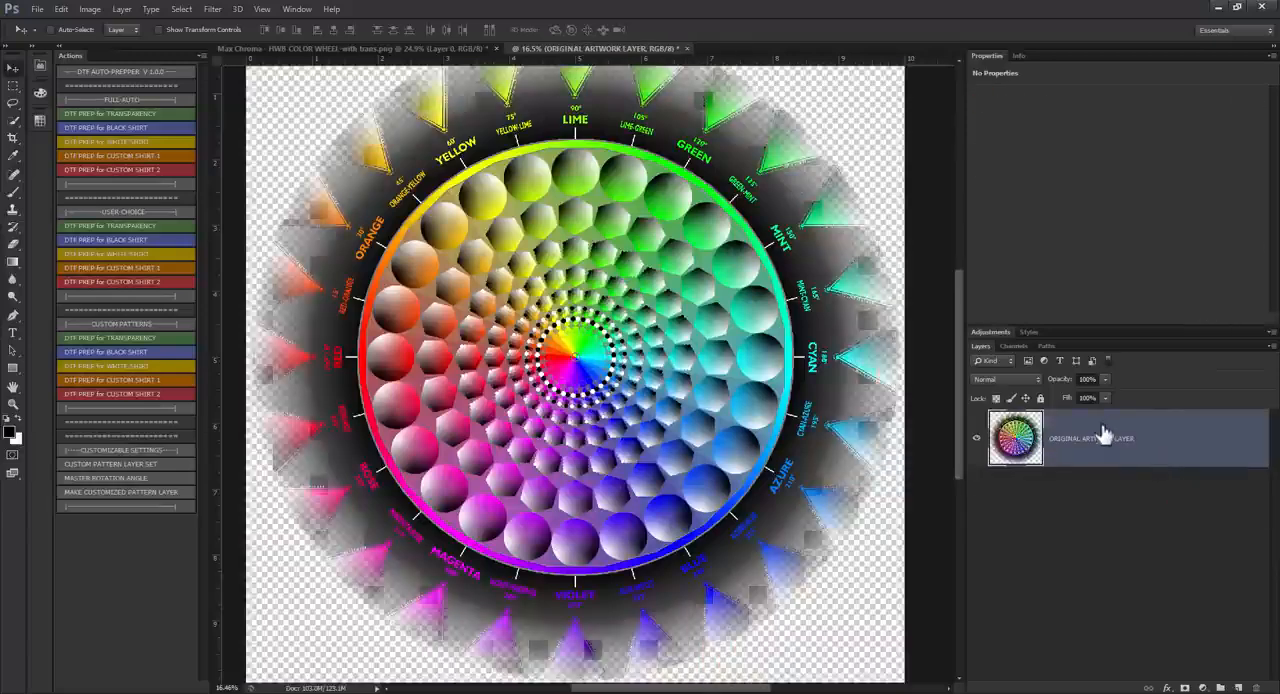
pyautogui.click(684, 47)
pyautogui.click(642, 266)
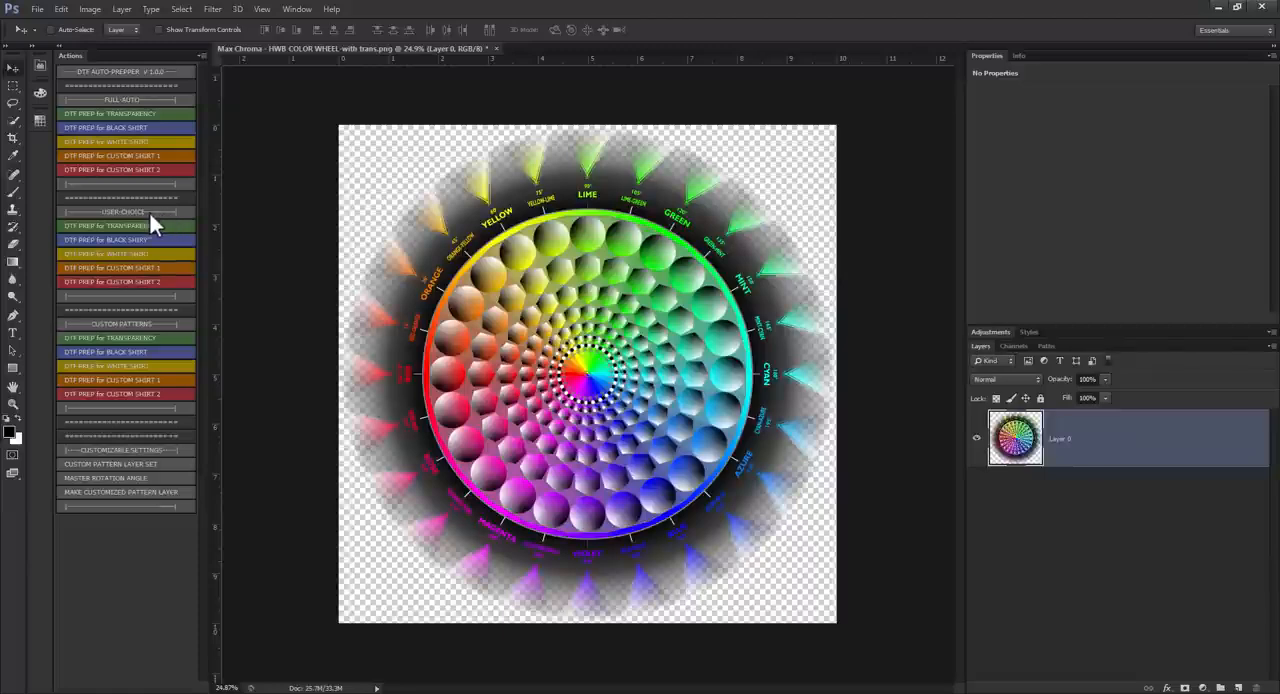
# Step: Run the USER-CHOICE DTF PREP for TRANSPARENCY action, sizing the image to 6000 × 6000 pixels at 600 pixels/inch
pyautogui.click(113, 225)
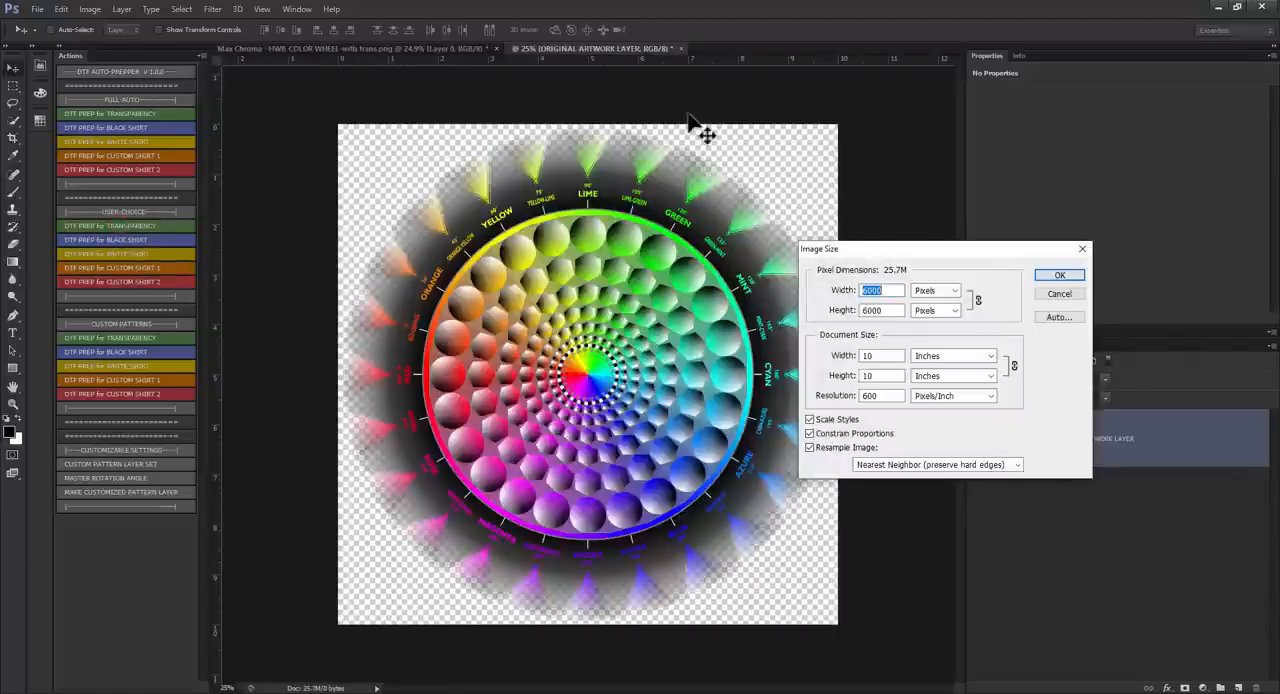
pyautogui.click(866, 396)
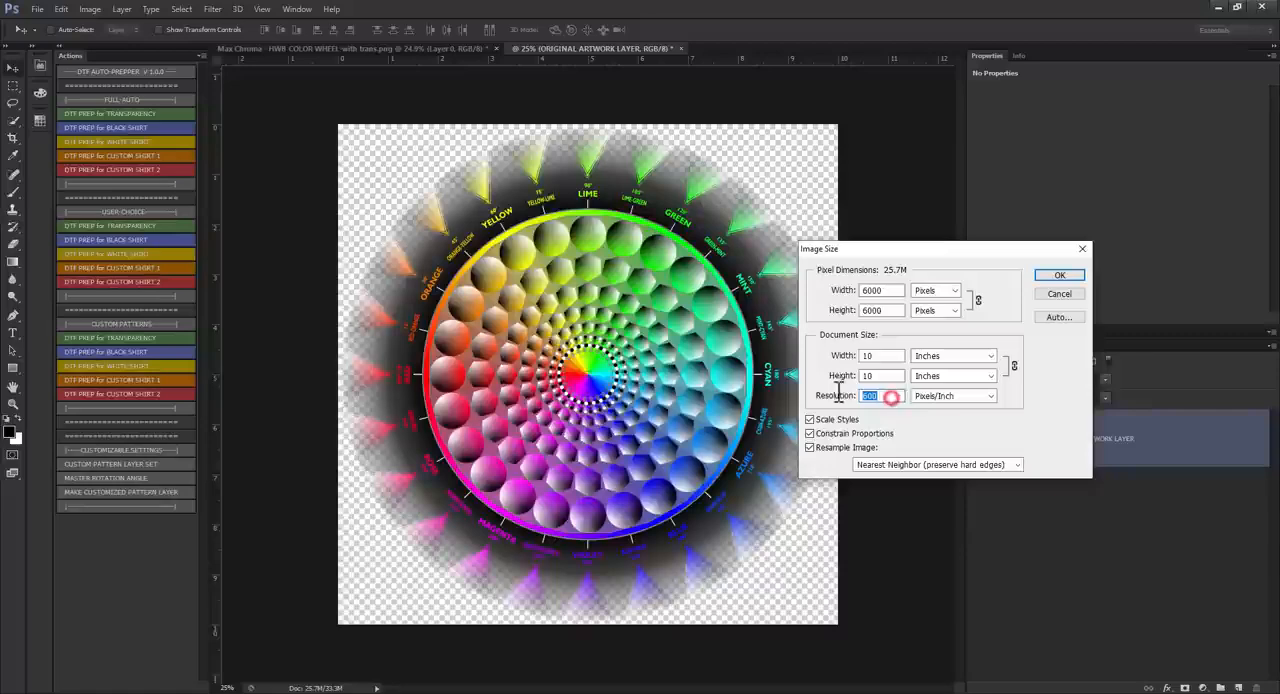
pyautogui.click(1056, 275)
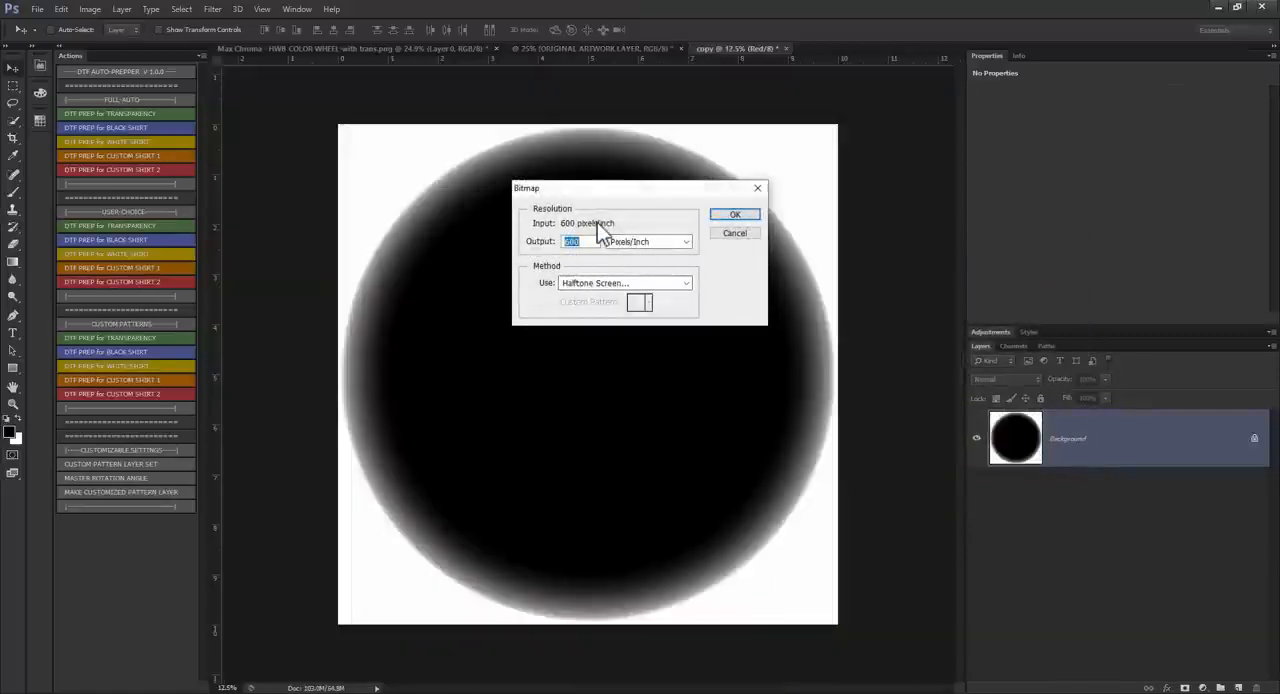
# Step: Convert the mask copy to a bitmap with 600 pixels/inch output and the Halftone Screen method
pyautogui.click(595, 284)
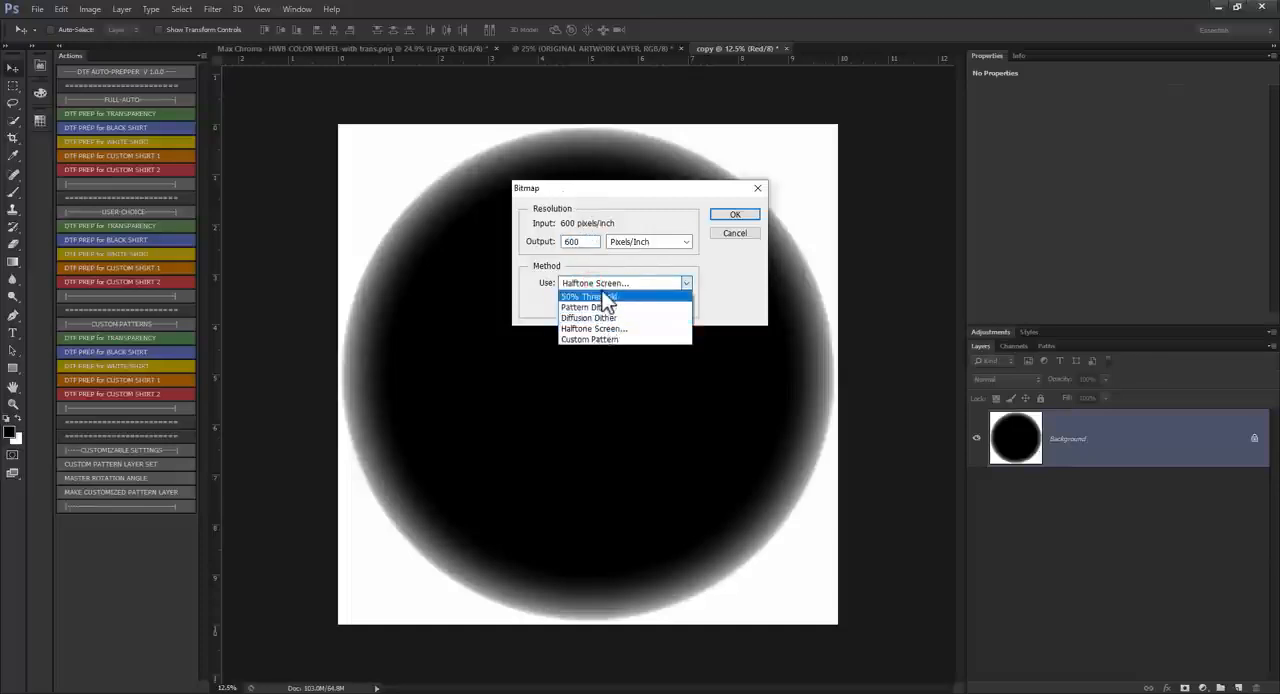
pyautogui.click(603, 328)
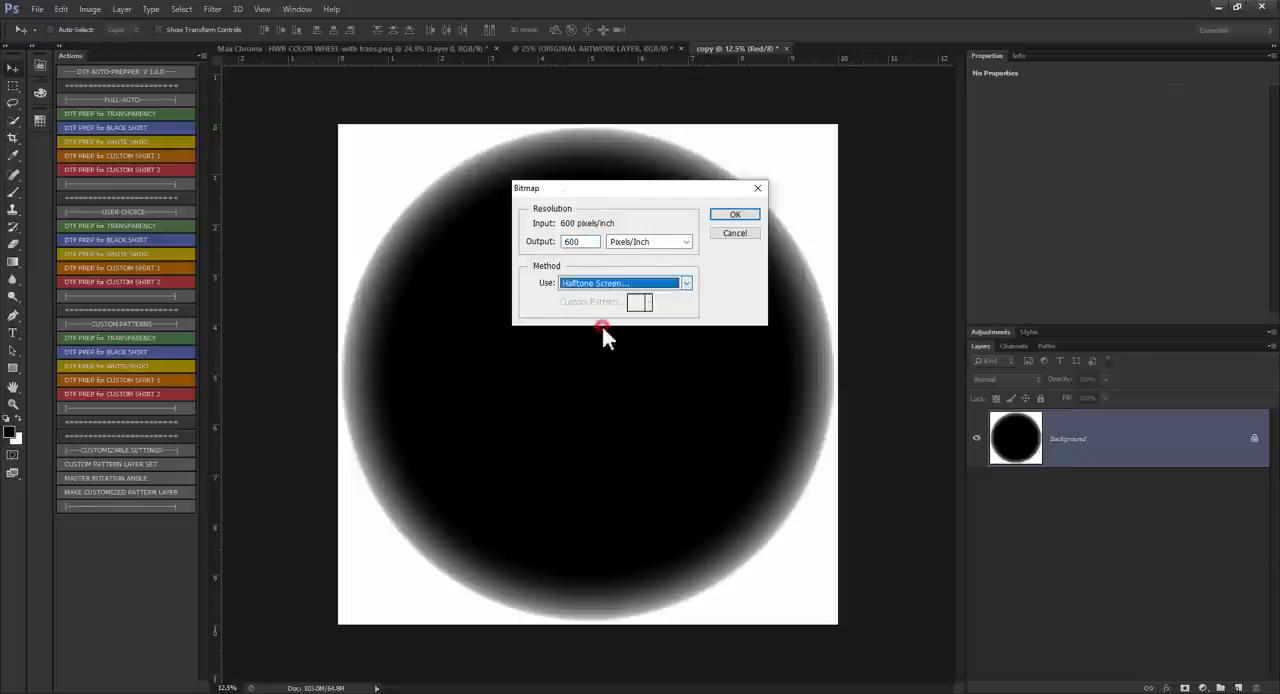
pyautogui.click(745, 214)
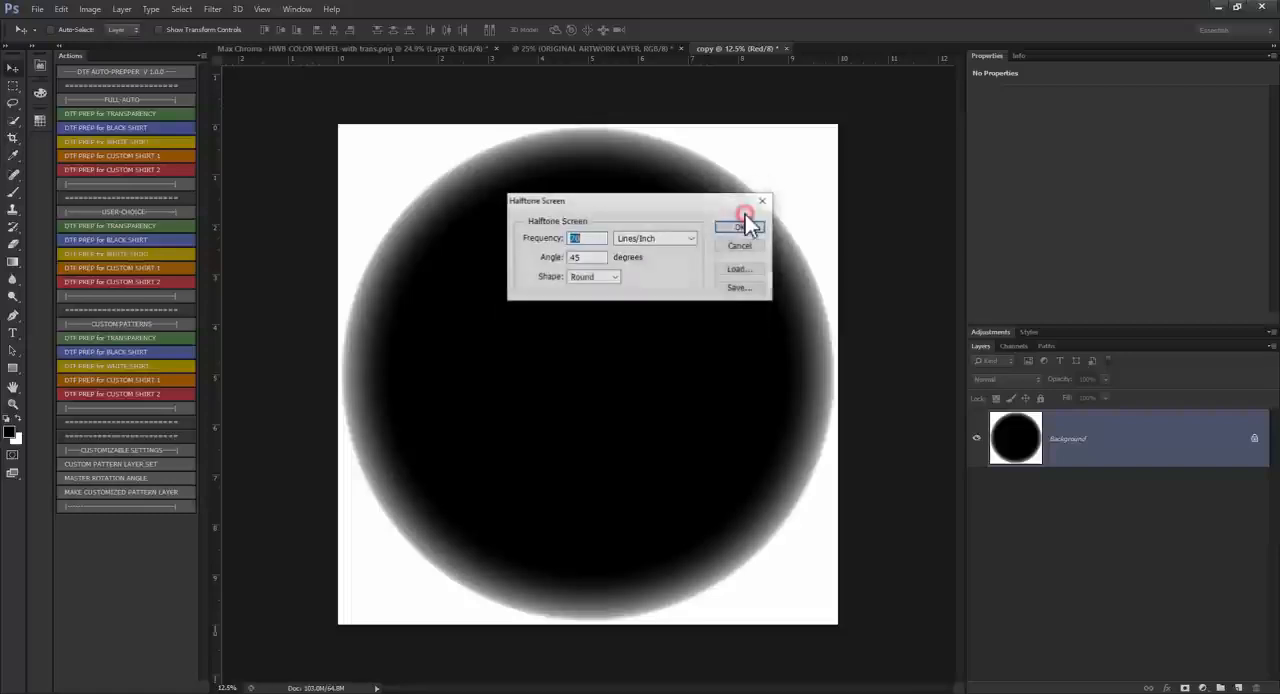
# Step: Set the halftone screen to 25 lines/inch, 45 degrees and Line shape, and accept black (000000) as the shirt color
pyautogui.doubleClick(580, 259)
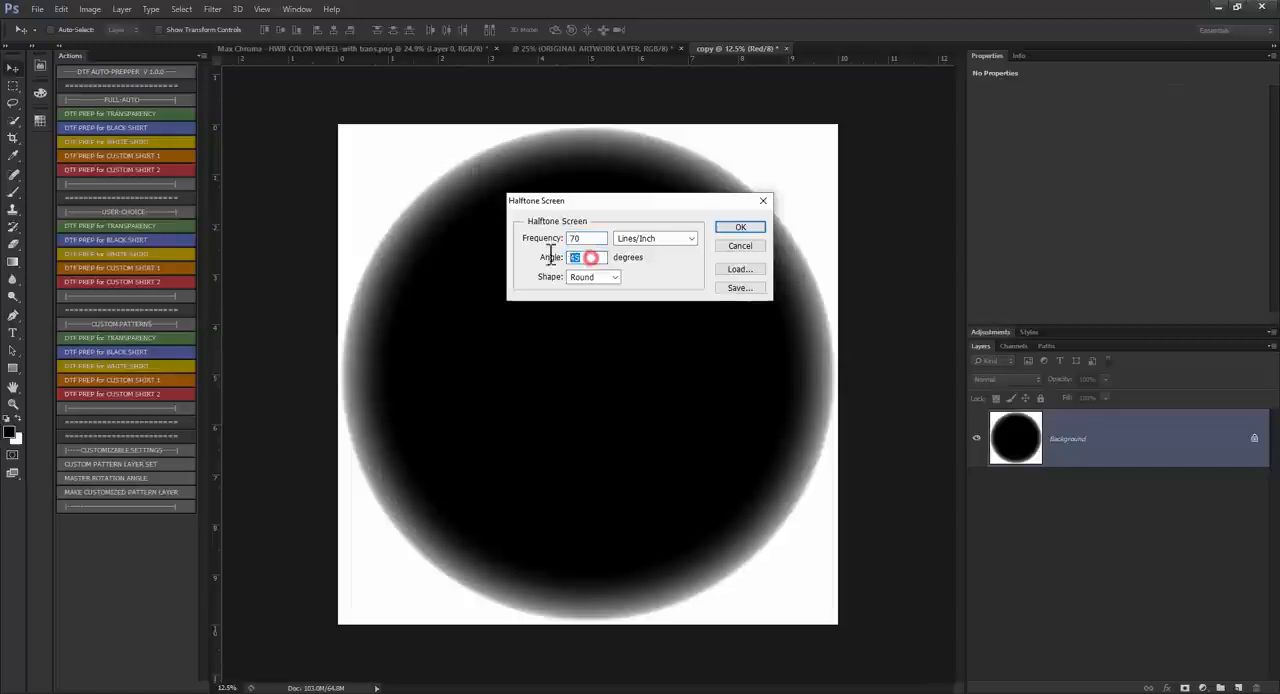
pyautogui.click(614, 278)
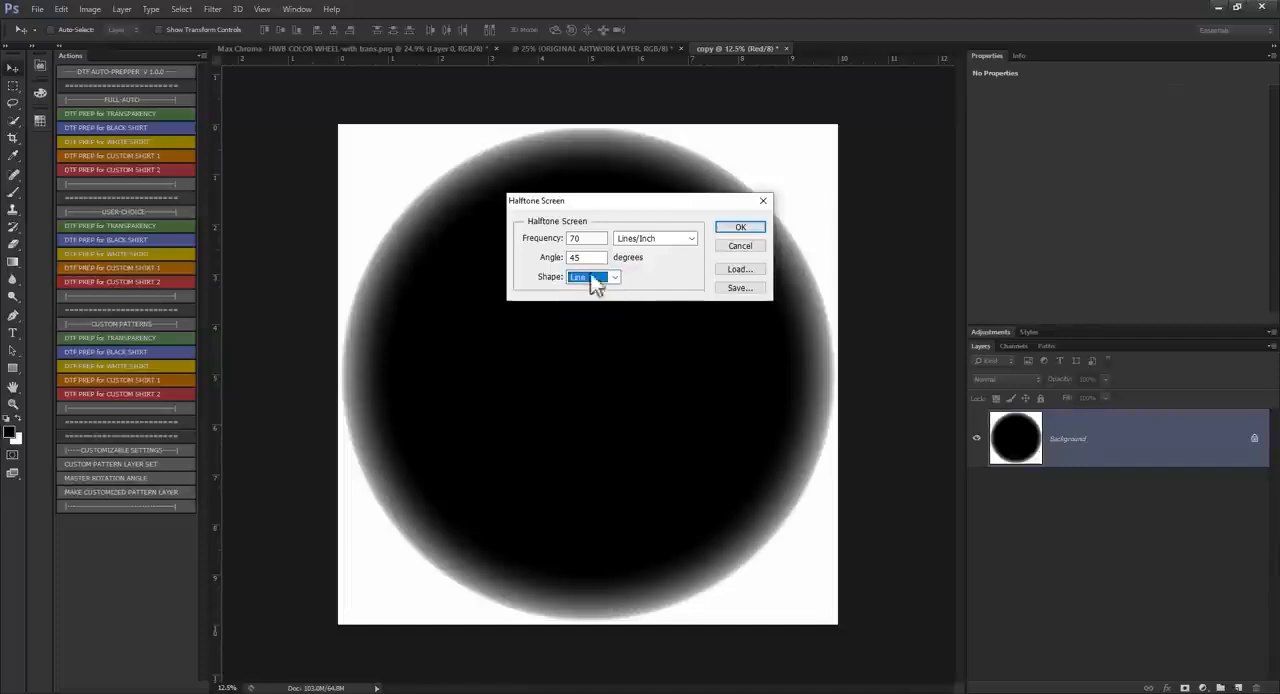
pyautogui.doubleClick(590, 238)
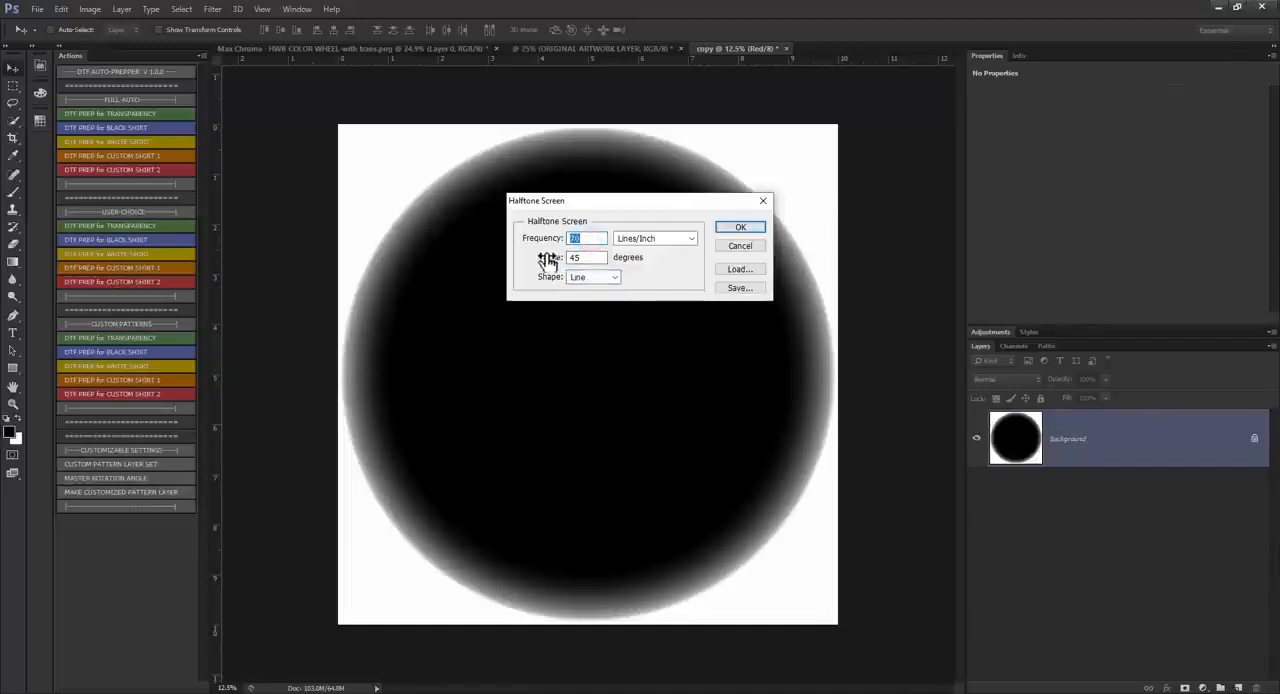
pyautogui.write('25')
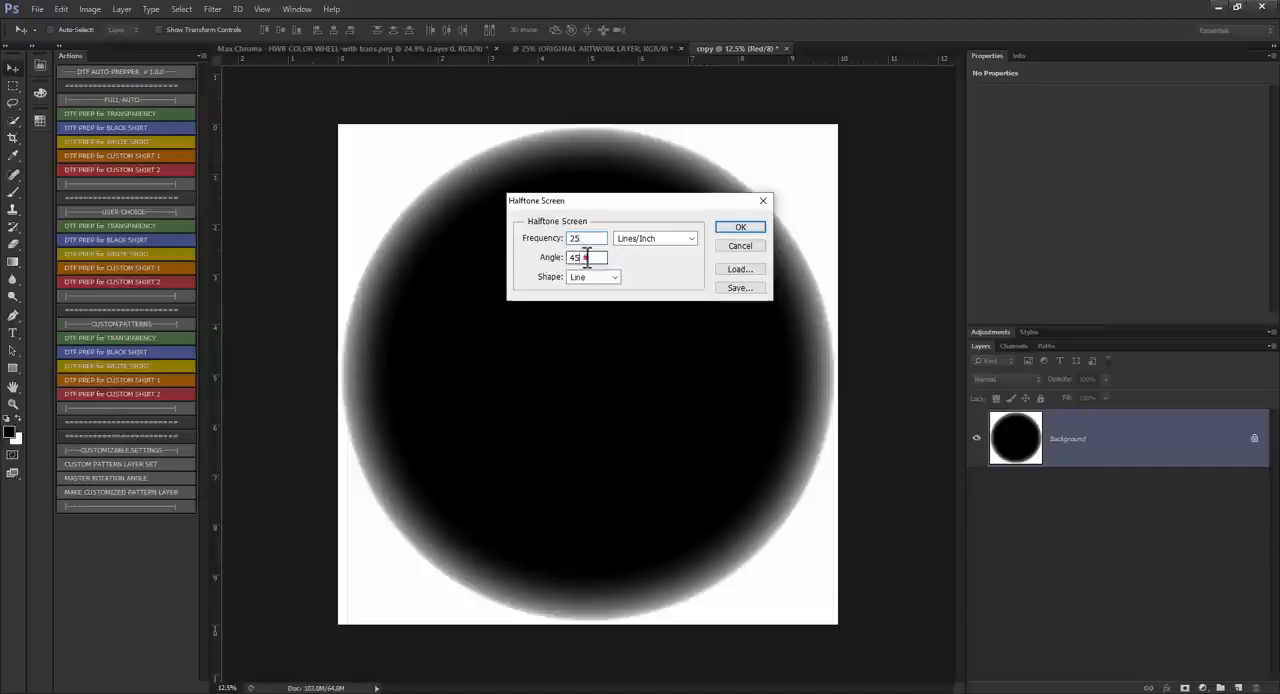
pyautogui.doubleClick(586, 257)
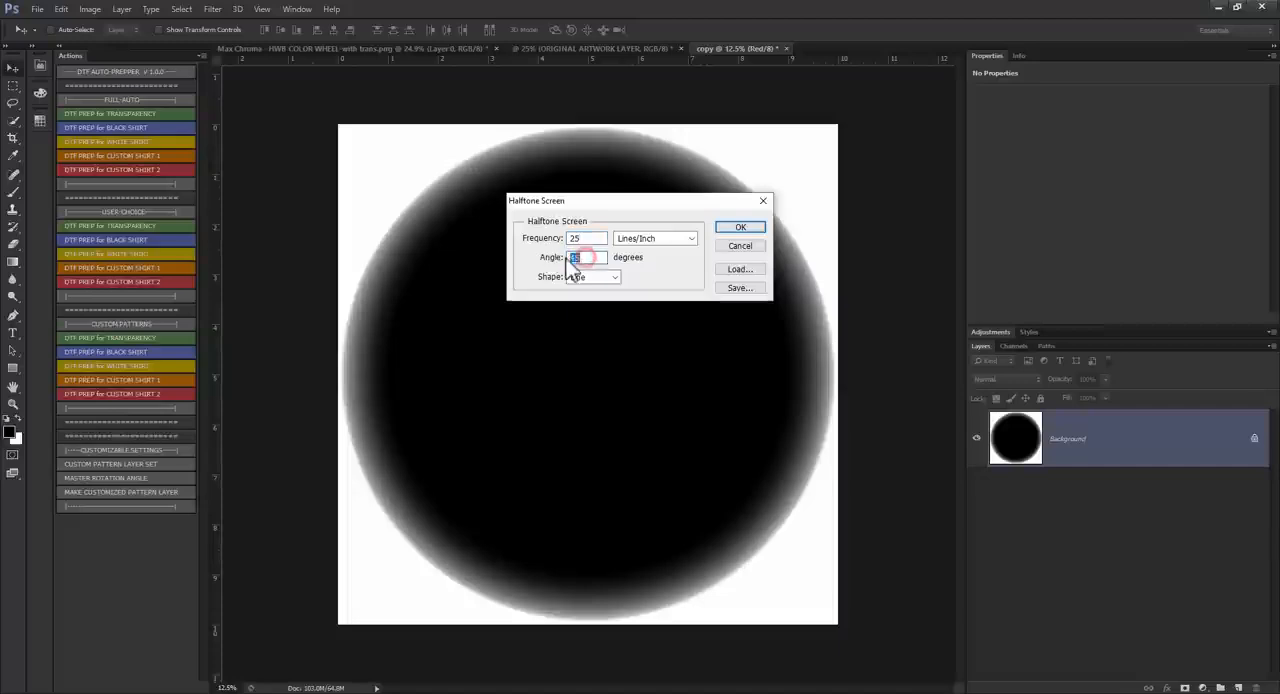
pyautogui.click(739, 228)
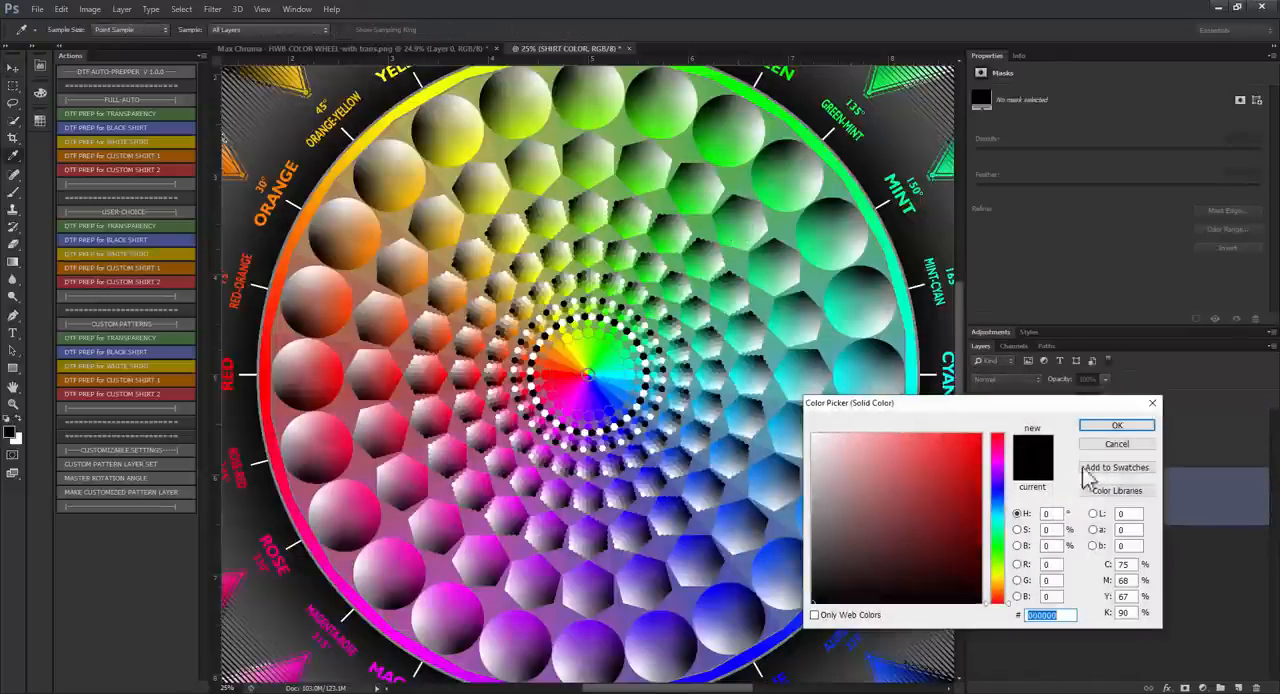
pyautogui.click(1117, 425)
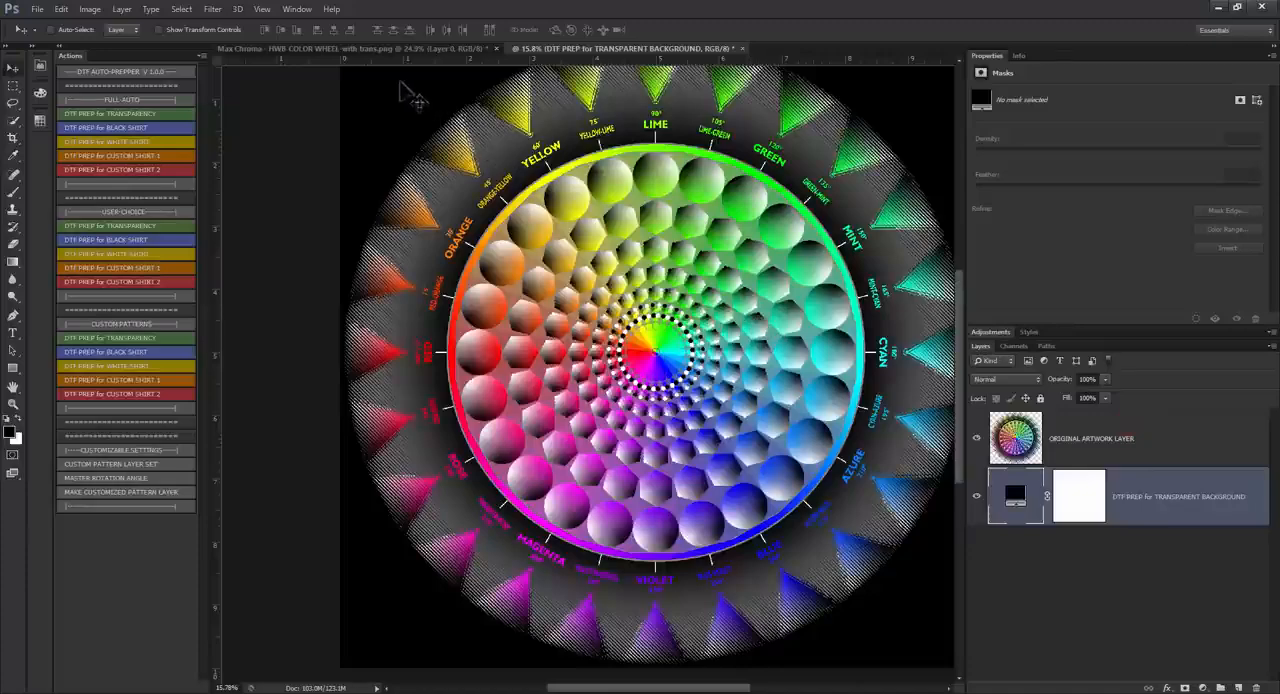
# Step: Check the line halftone near ORANGE-YELLOW and change the DTF PREP for TRANSPARENT BACKGROUND layer's fill to muted red (984848)
pyautogui.scroll(10, 401, 84)
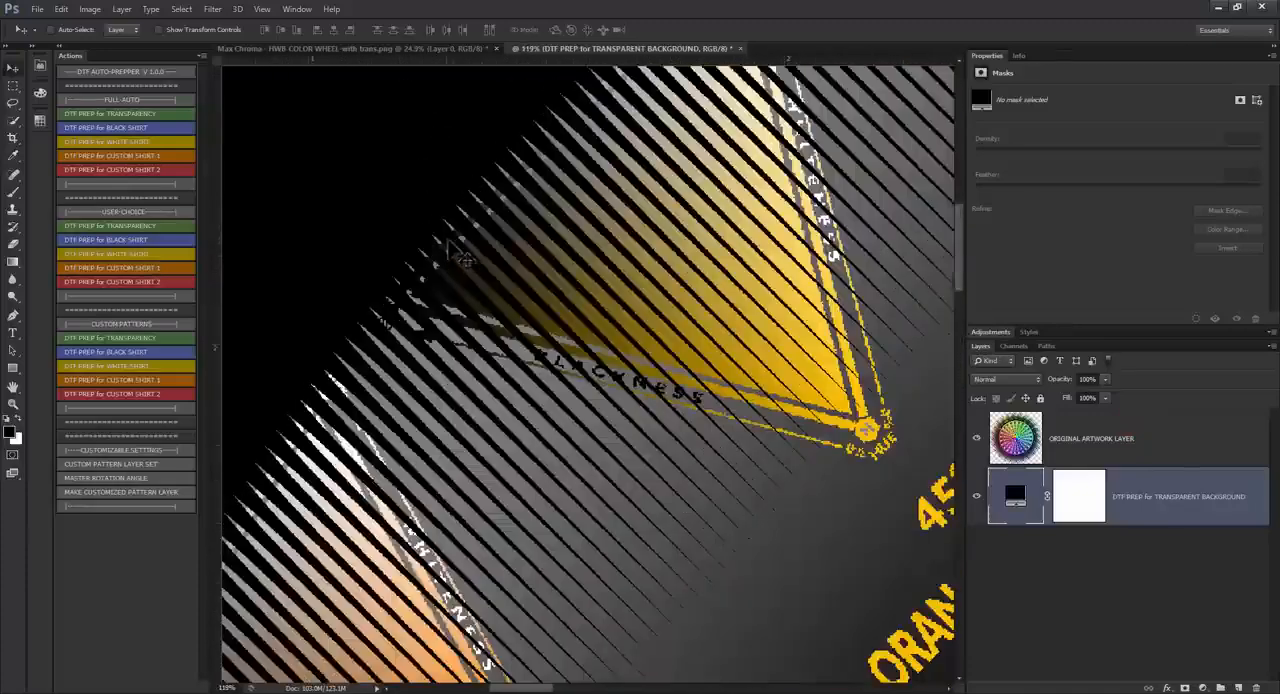
pyautogui.scroll(2, 401, 224)
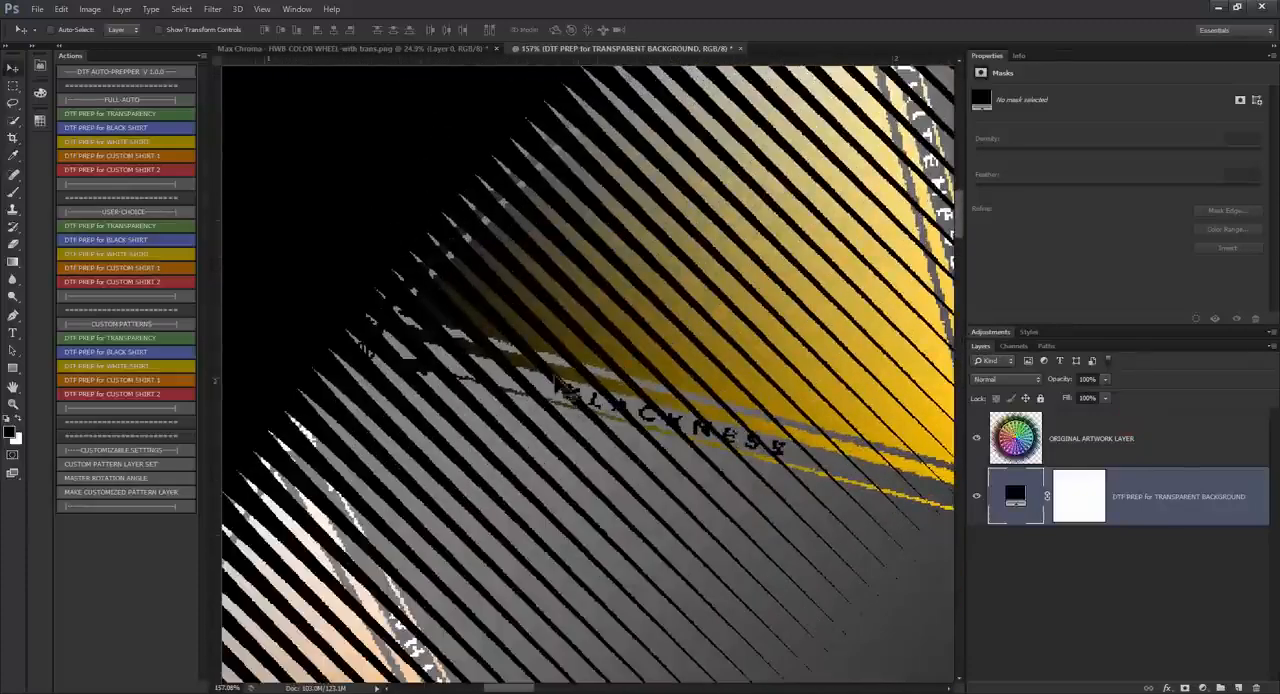
pyautogui.scroll(-5, 603, 280)
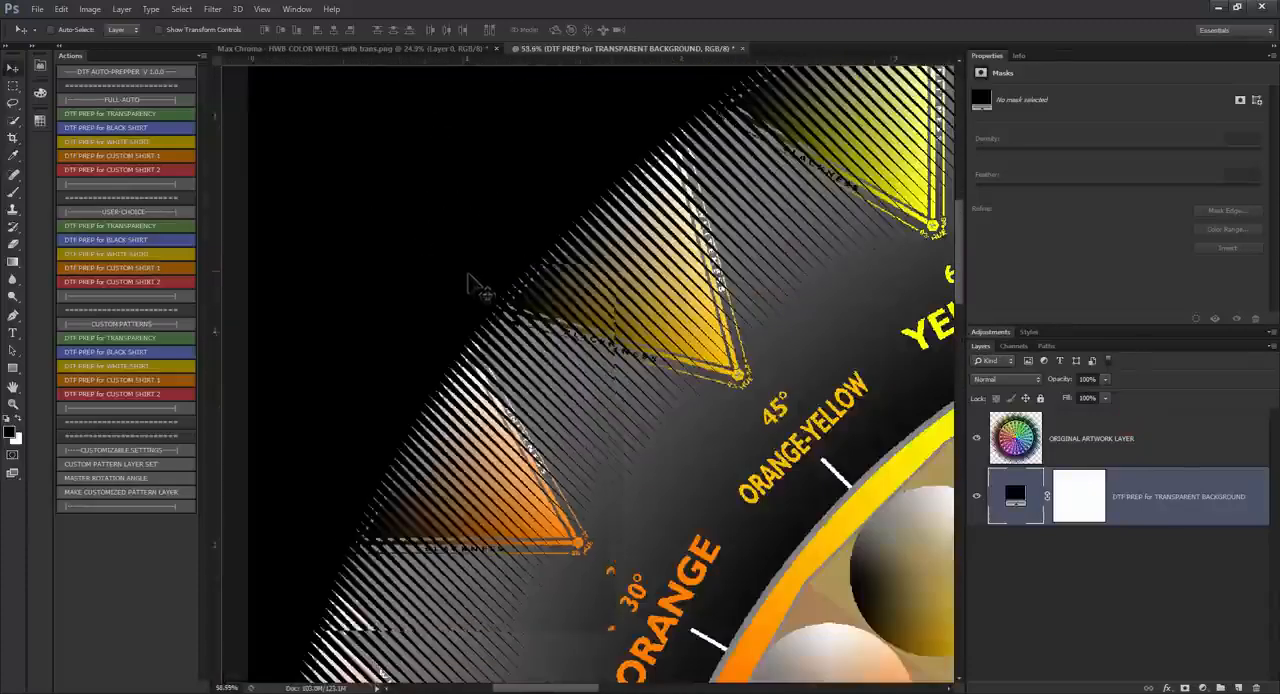
pyautogui.scroll(-2, 478, 287)
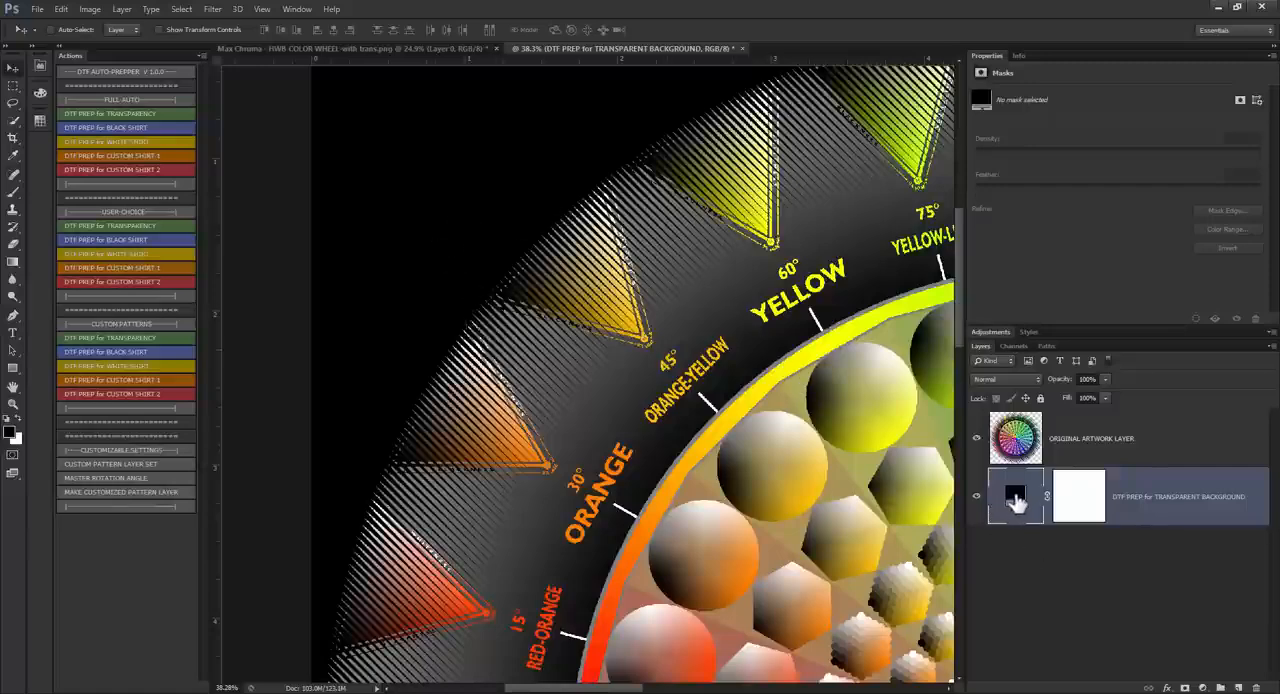
pyautogui.doubleClick(1014, 498)
pyautogui.click(900, 502)
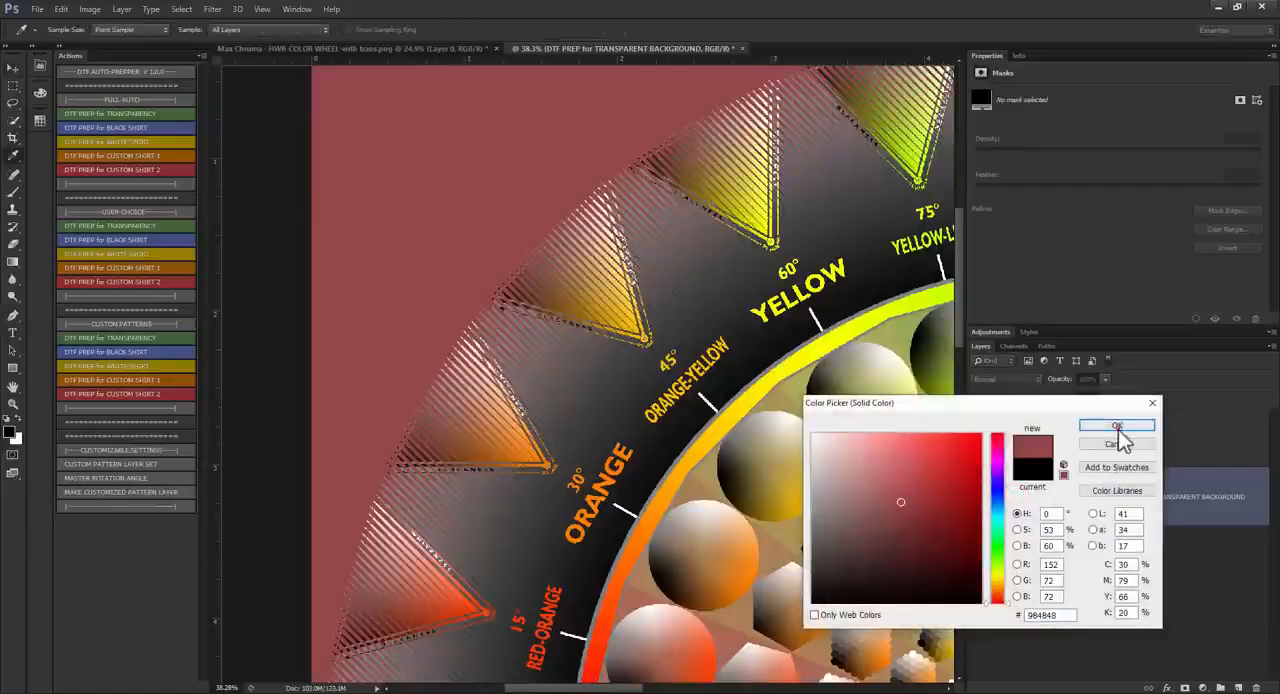
pyautogui.click(1117, 425)
# Step: Check the line-halftoned edge around RED against the muted red background and close the prepared document without saving
pyautogui.scroll(-3, 490, 565)
pyautogui.scroll(4, 486, 565)
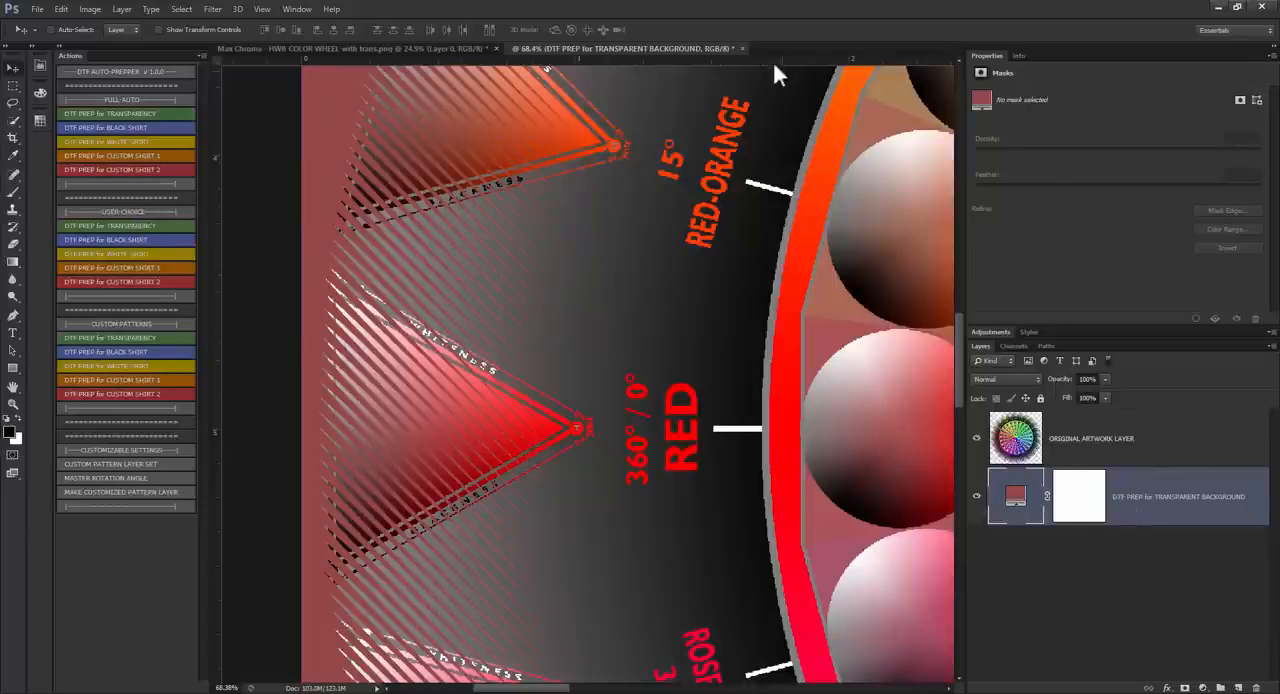
pyautogui.click(742, 48)
pyautogui.click(644, 268)
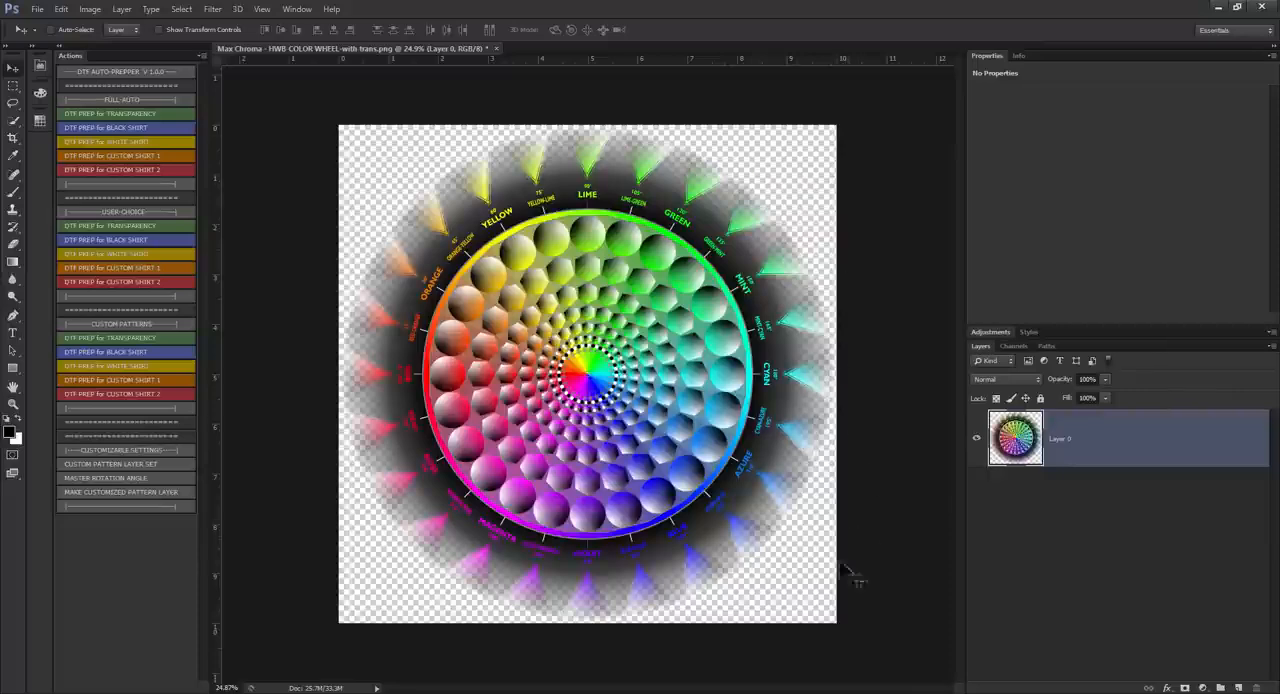
# Step: Run the CUSTOM PATTERNS DTF PREP for TRANSPARENCY action, sizing the image to 6000 × 6000 pixels at 600 pixels/inch
pyautogui.click(88, 339)
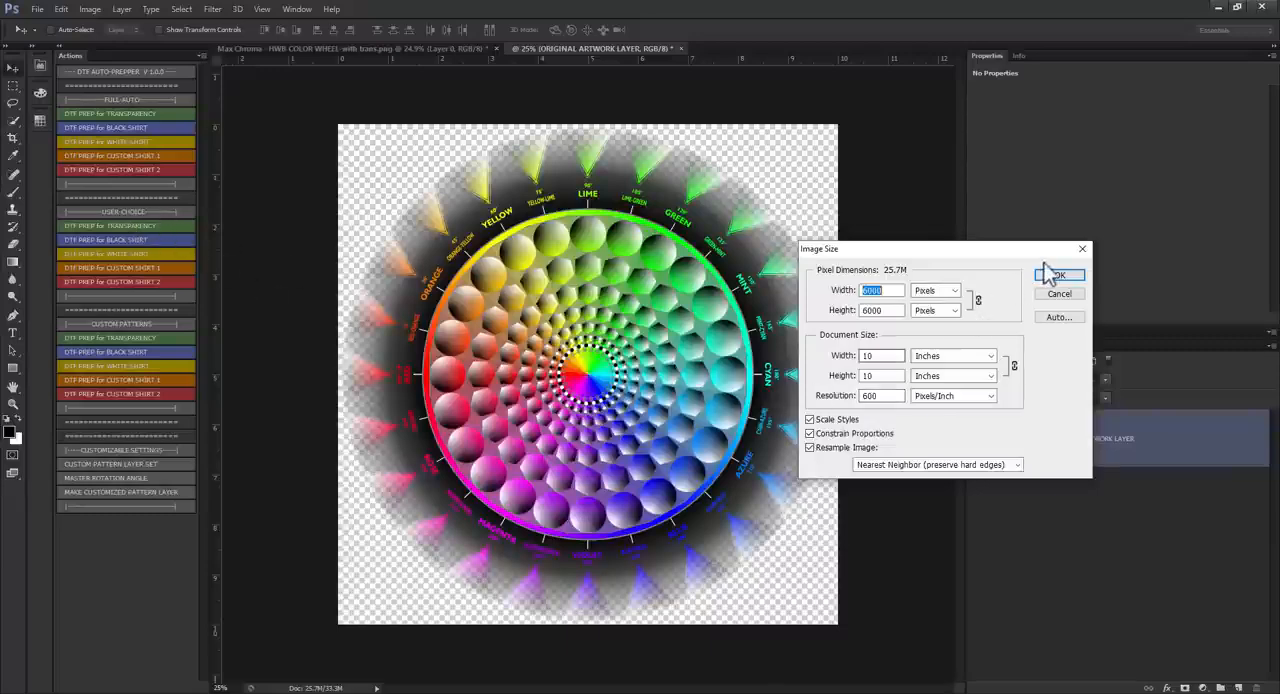
pyautogui.doubleClick(887, 396)
pyautogui.click(1058, 276)
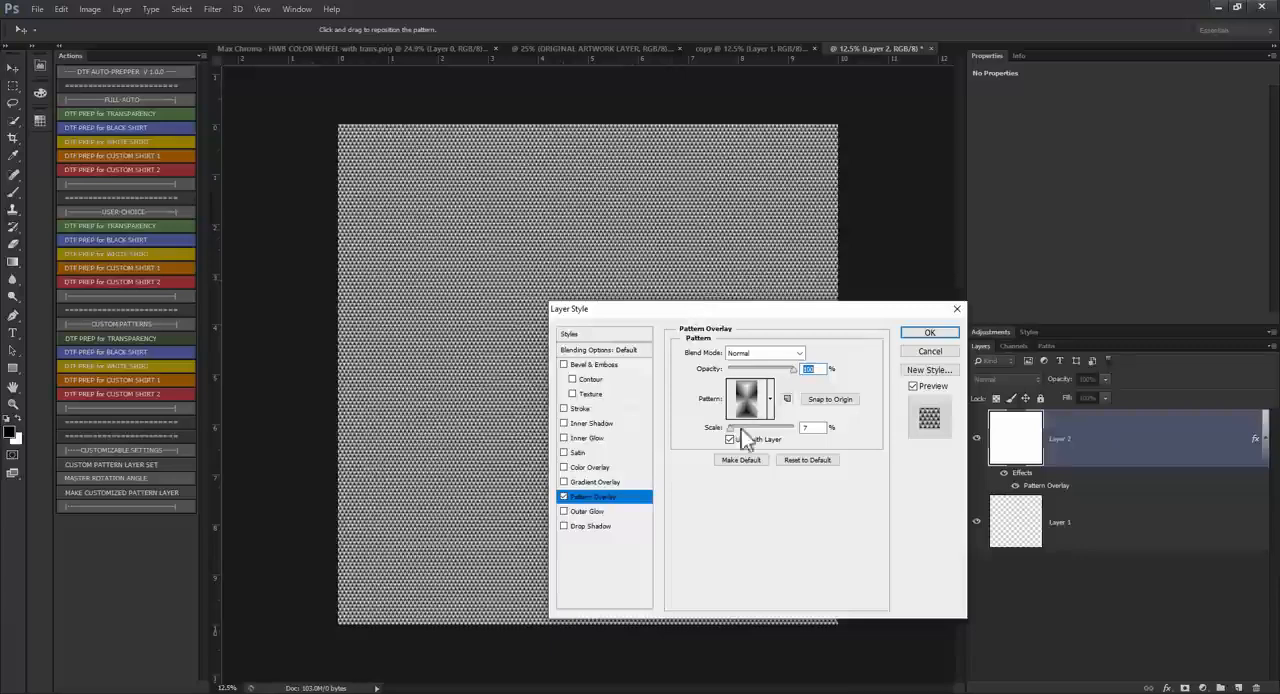
# Step: Apply the Pattern Overlay using the hourglass-shaped gradient pattern at 7% scale and 100% opacity
pyautogui.click(771, 400)
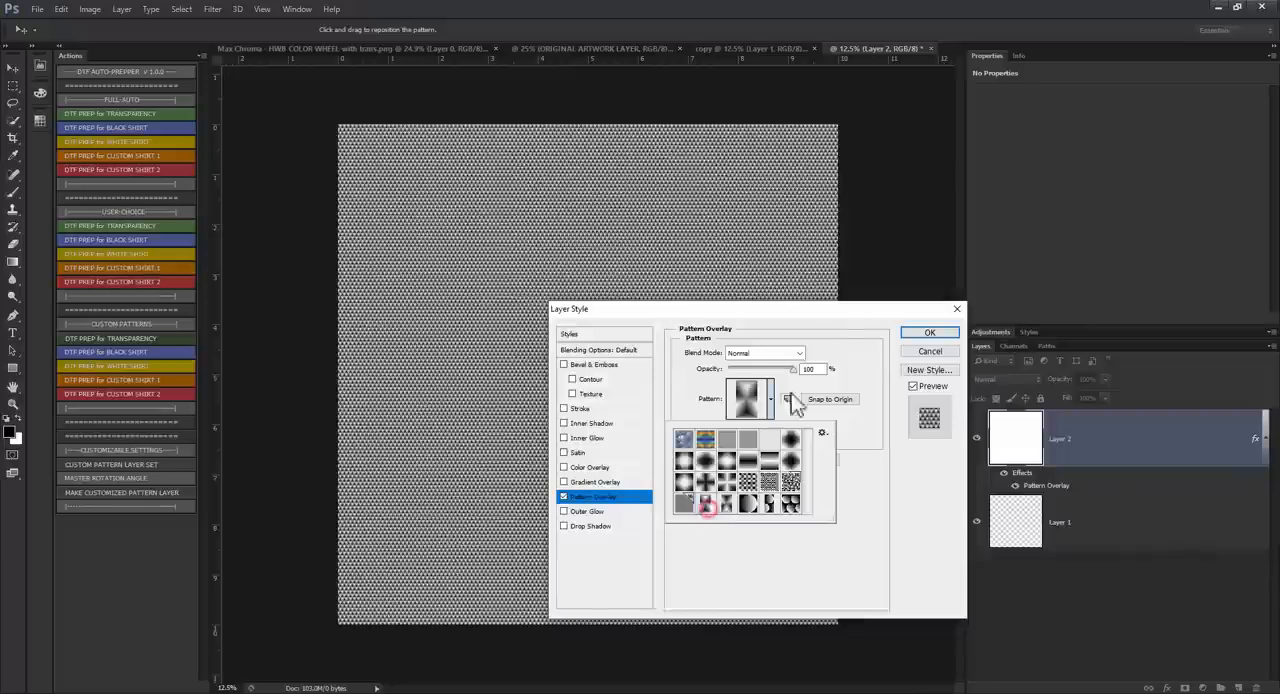
pyautogui.click(837, 318)
pyautogui.click(816, 427)
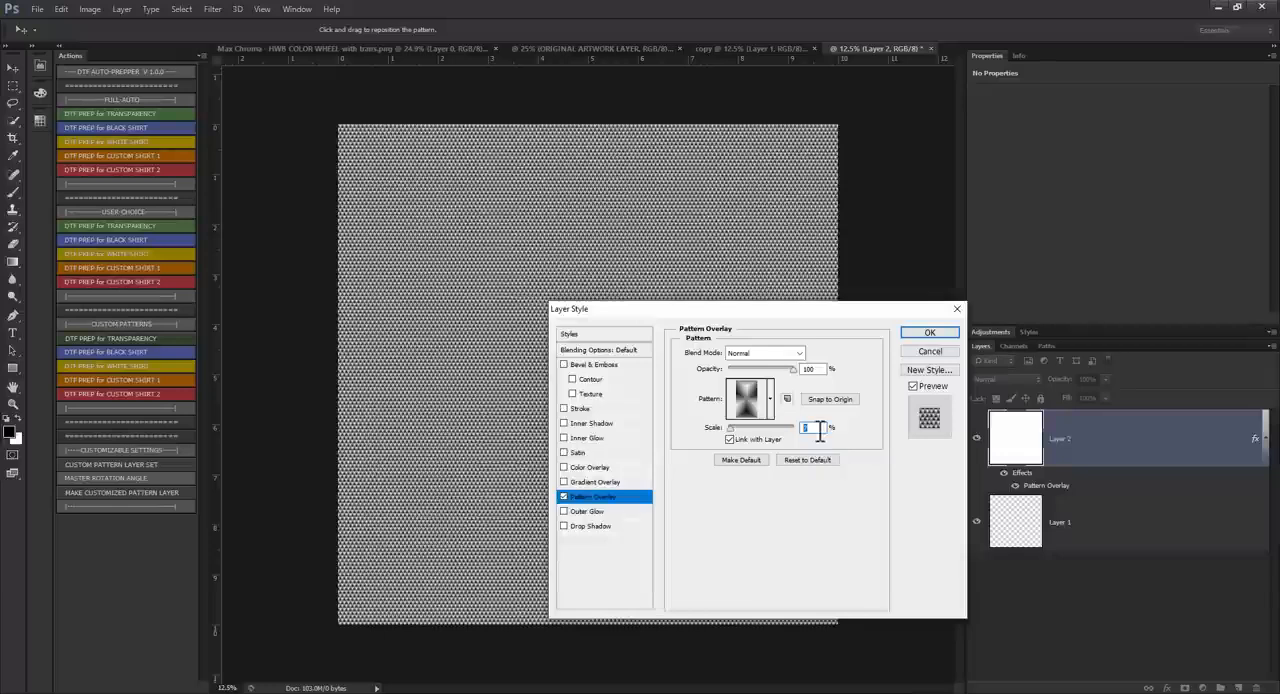
pyautogui.click(929, 332)
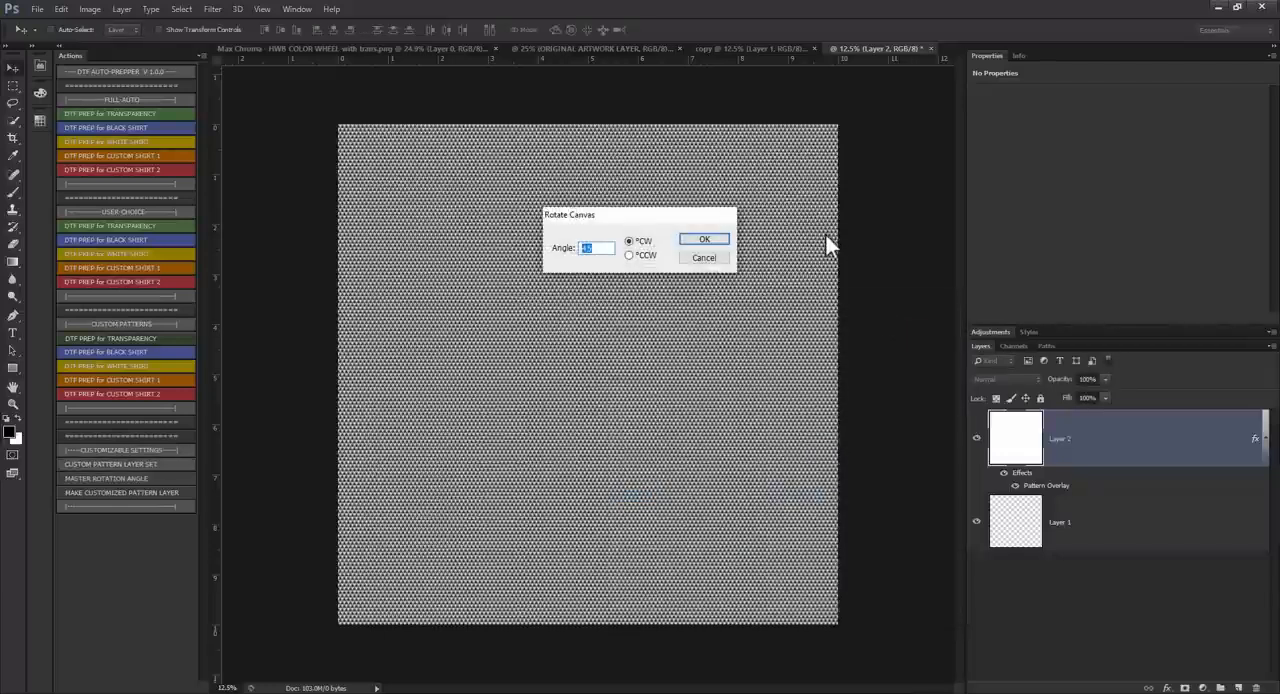
# Step: Rotate the pattern canvas 45° clockwise and set the shirt color to white (ffffff)
pyautogui.press('Return')
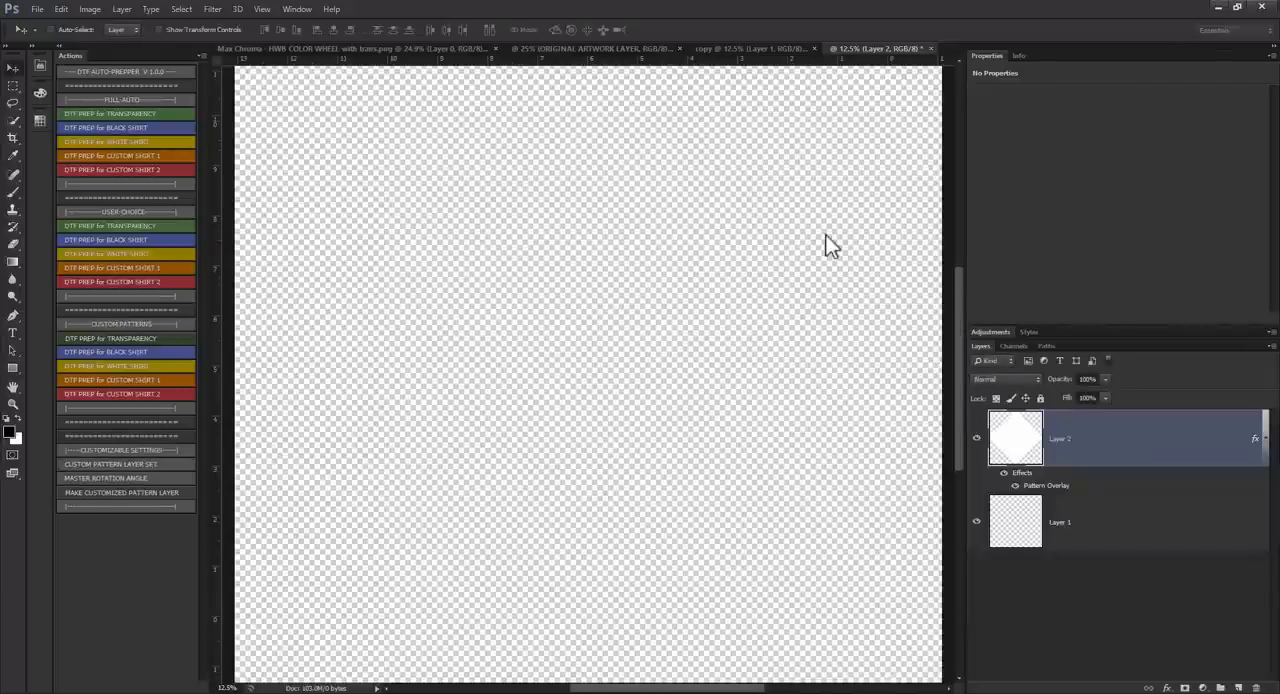
pyautogui.press('Return')
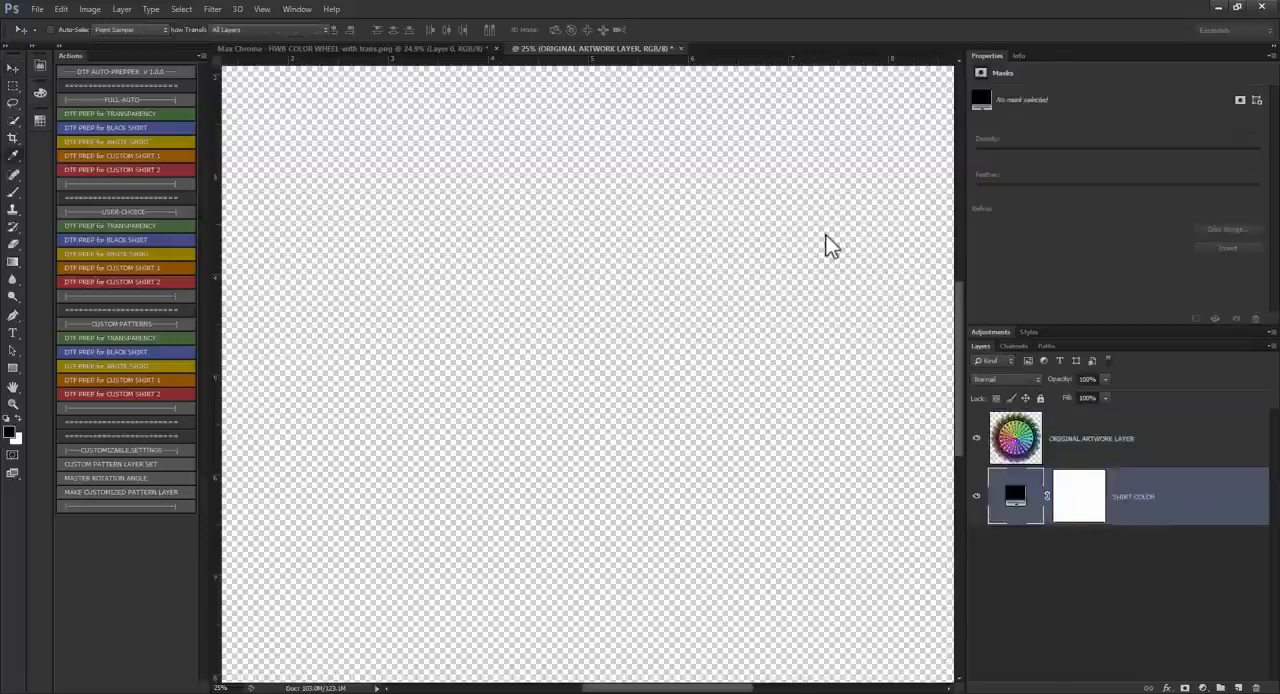
pyautogui.write('ffffff')
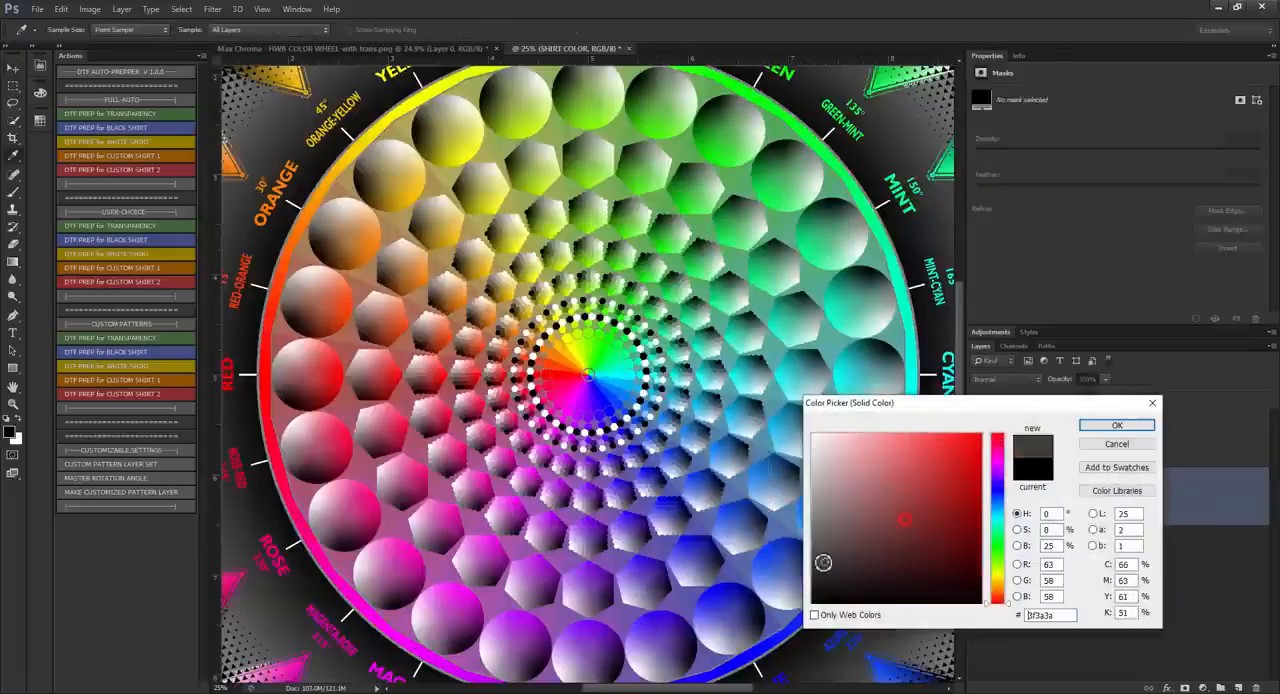
pyautogui.click(1090, 424)
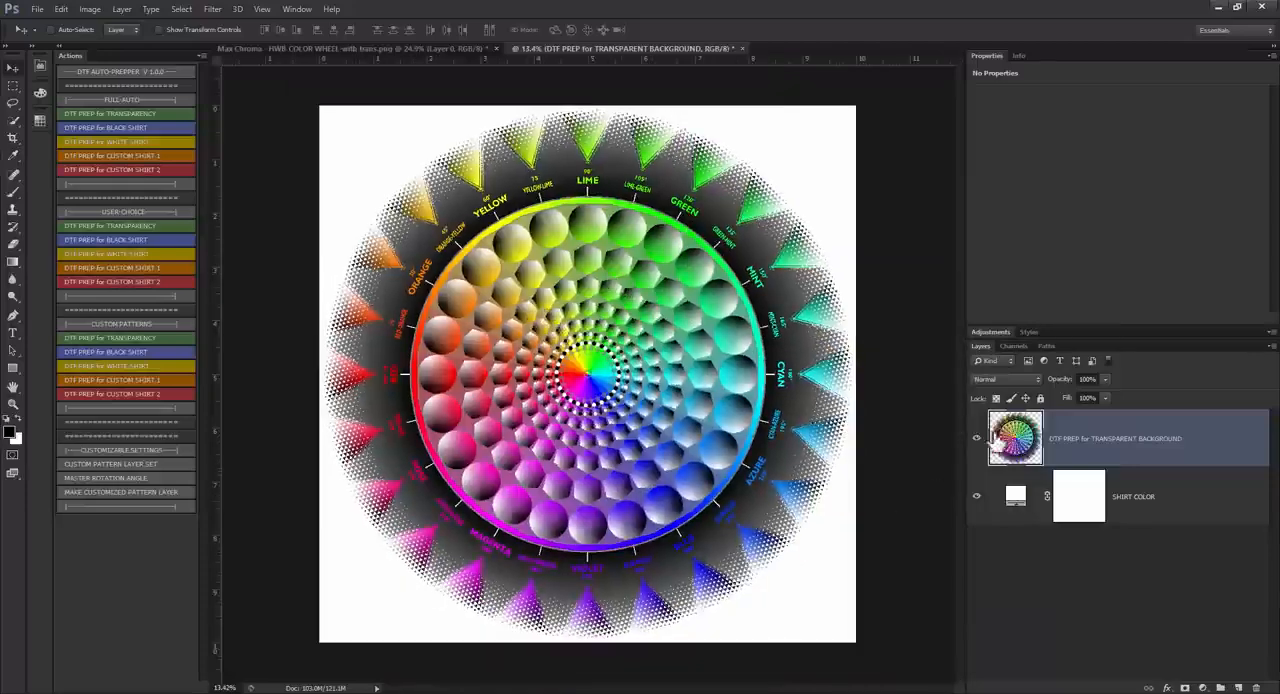
# Step: Inspect the triangle halftones along the wheel's faded edge around ORANGE and RED-ORANGE against the white shirt color
pyautogui.scroll(6, 314, 200)
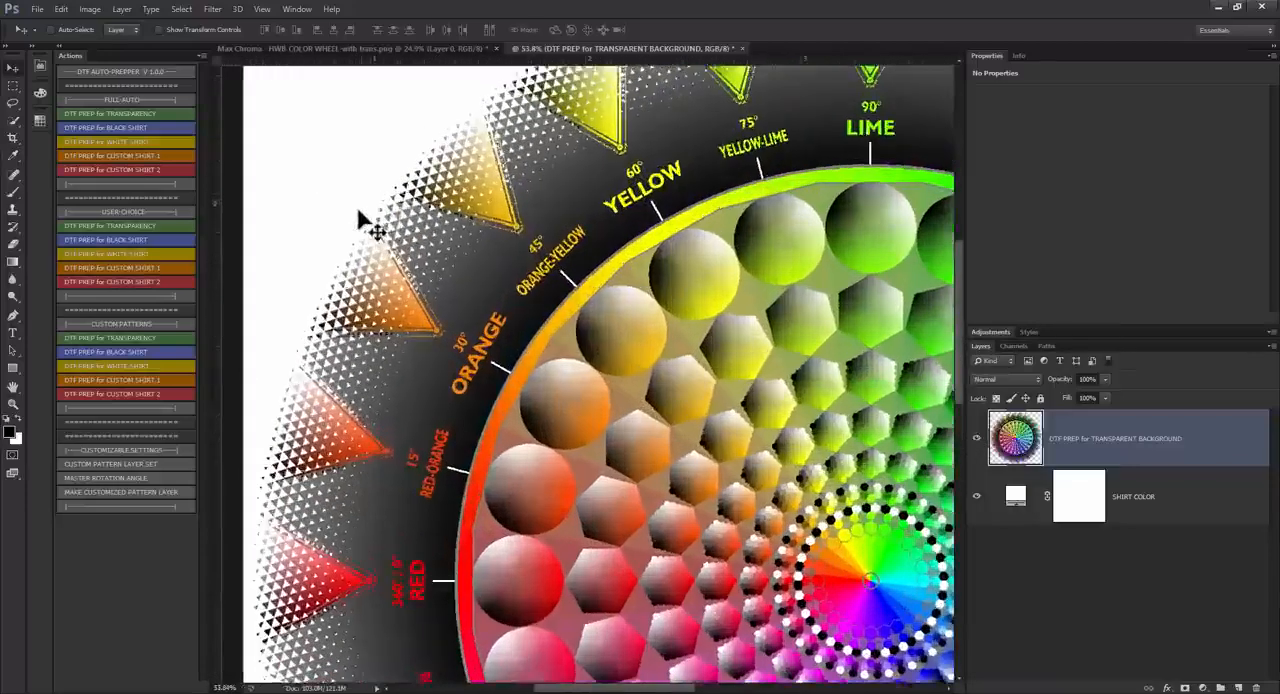
pyautogui.scroll(2, 397, 240)
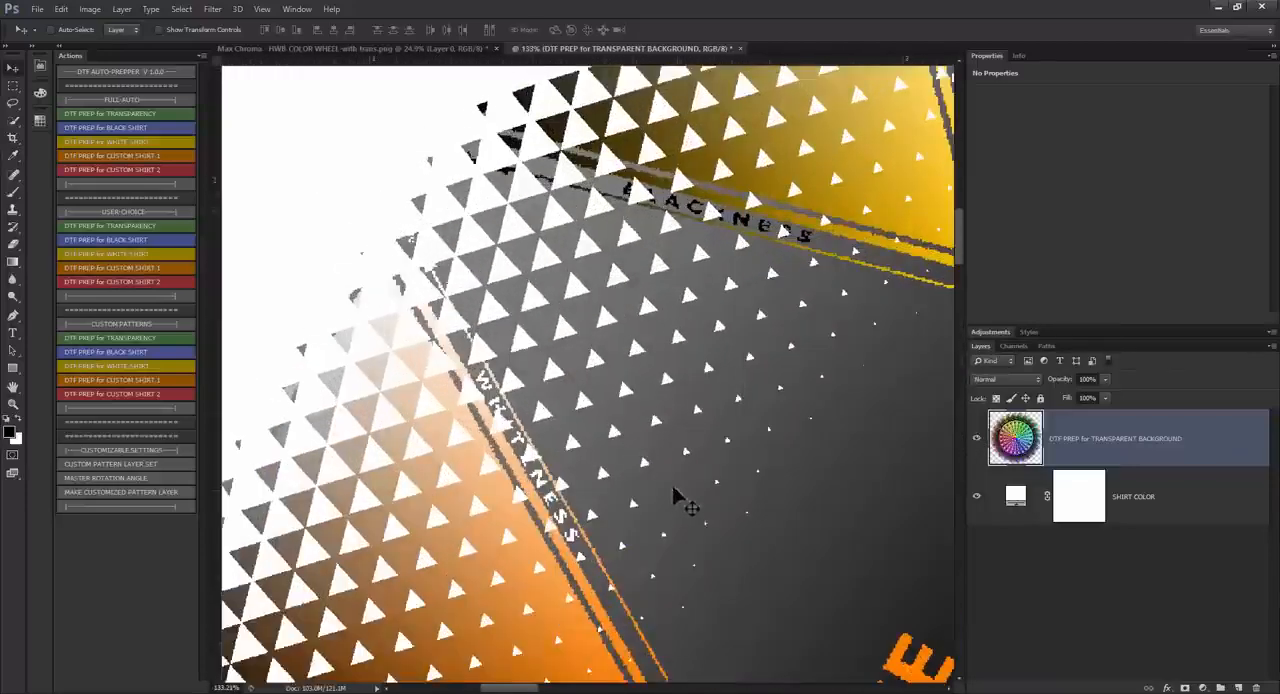
pyautogui.scroll(-3, 346, 200)
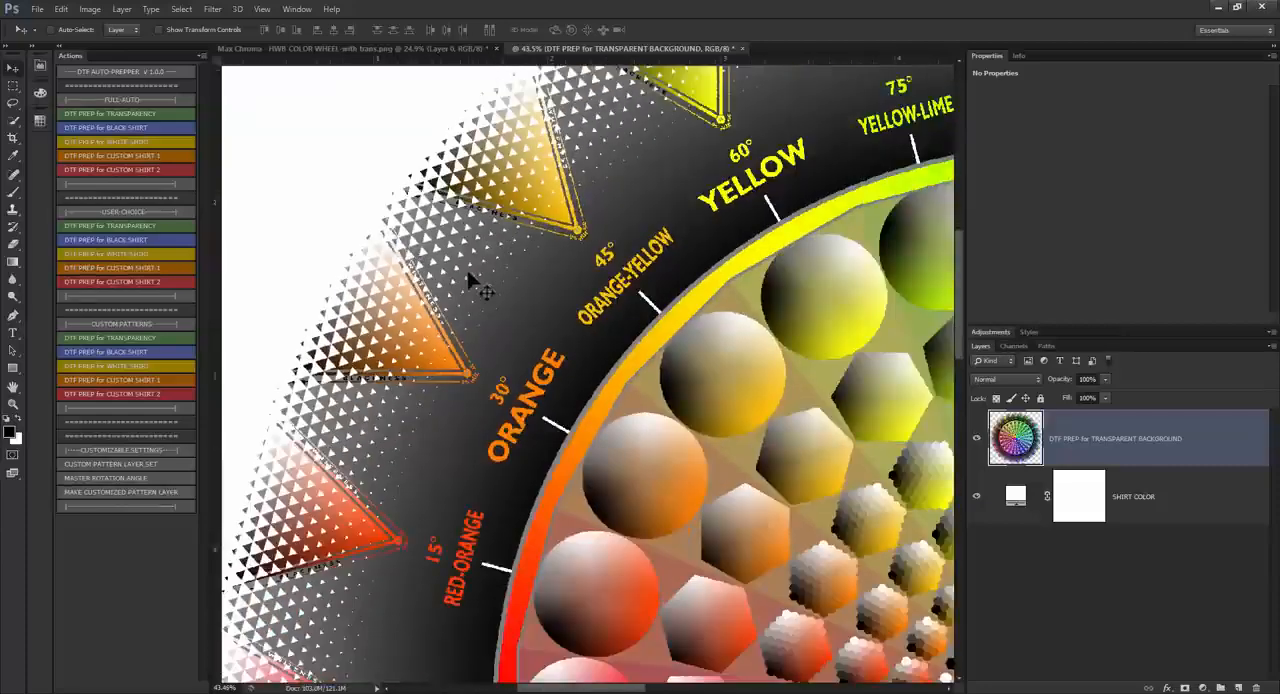
pyautogui.scroll(2, 471, 289)
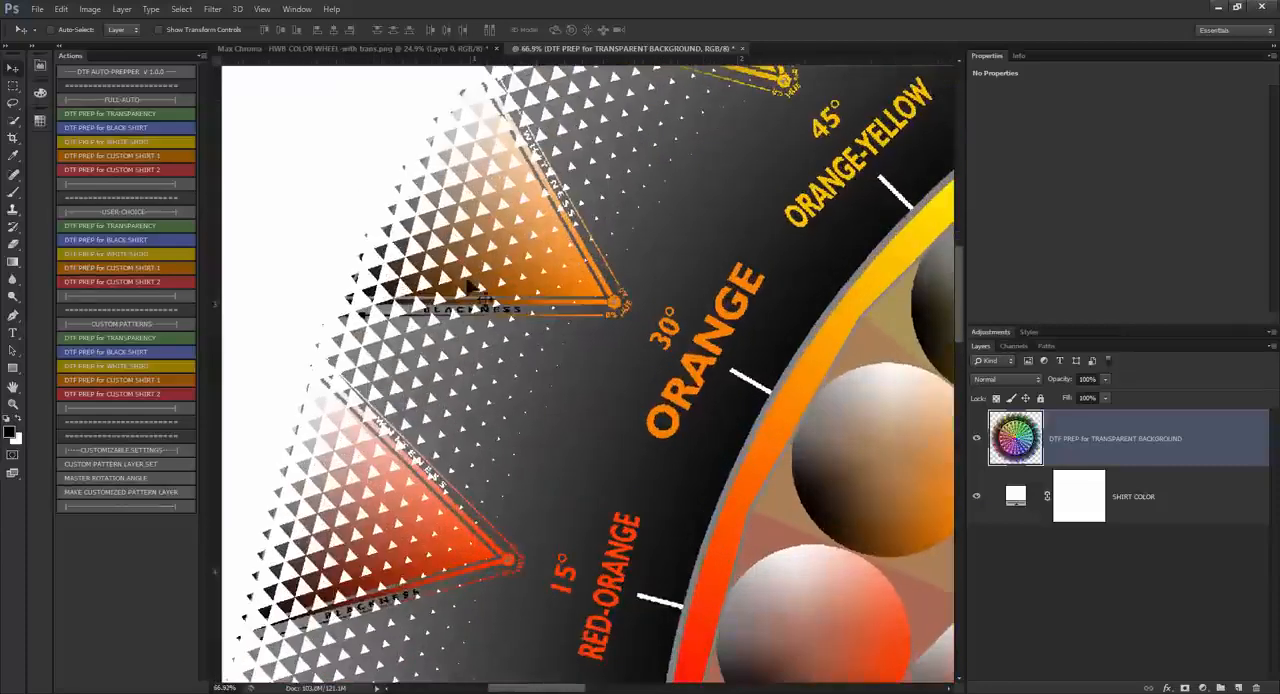
pyautogui.scroll(-5, 471, 289)
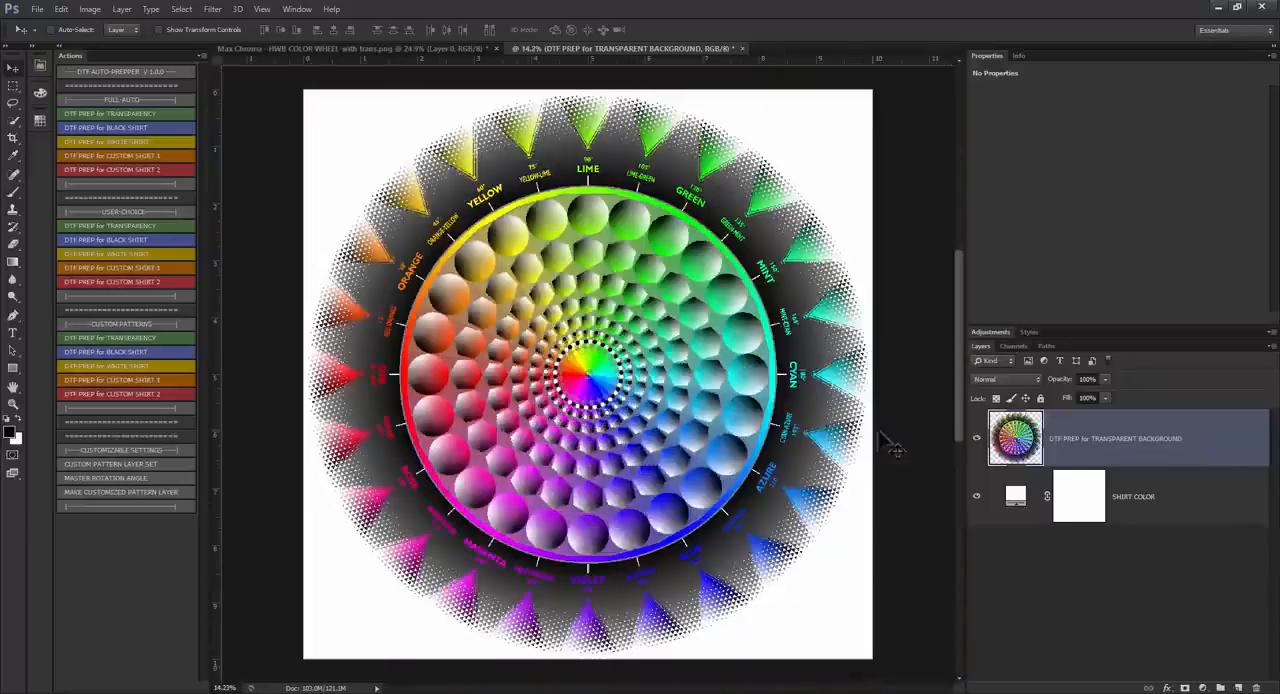
# Step: Change the SHIRT COLOR fill to a light salmon pink, and close the prepared document without saving
pyautogui.doubleClick(1015, 496)
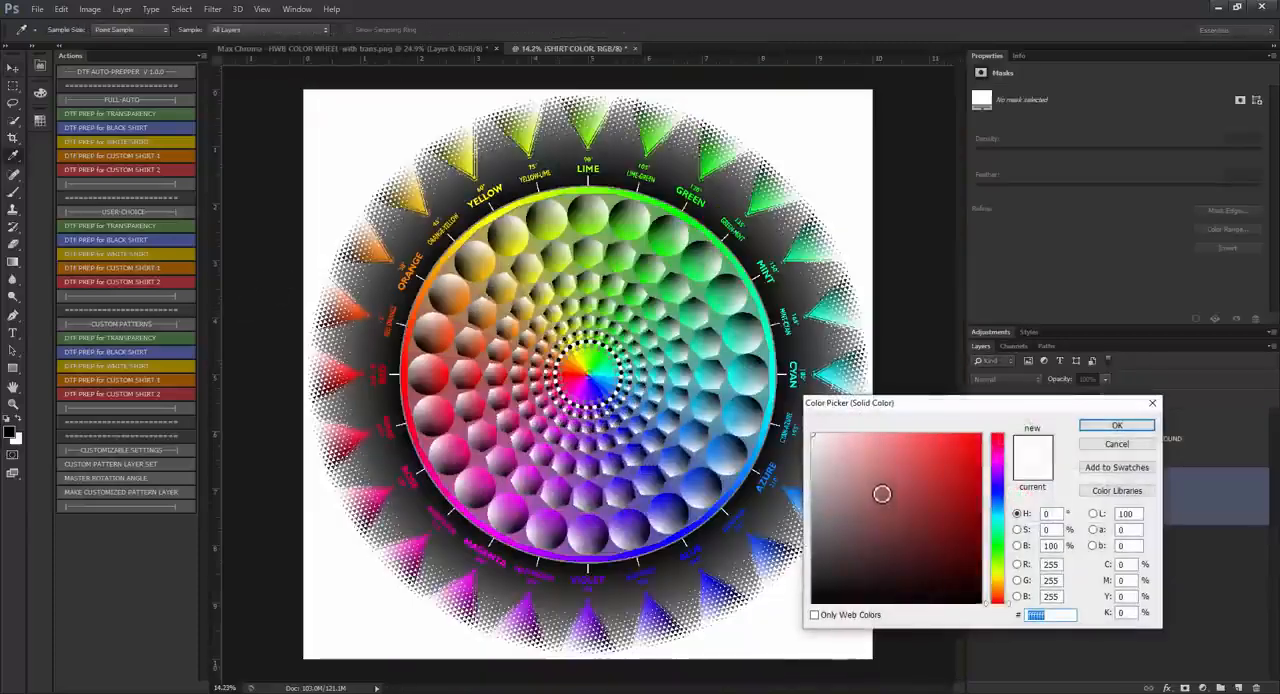
pyautogui.click(882, 494)
pyautogui.click(1114, 428)
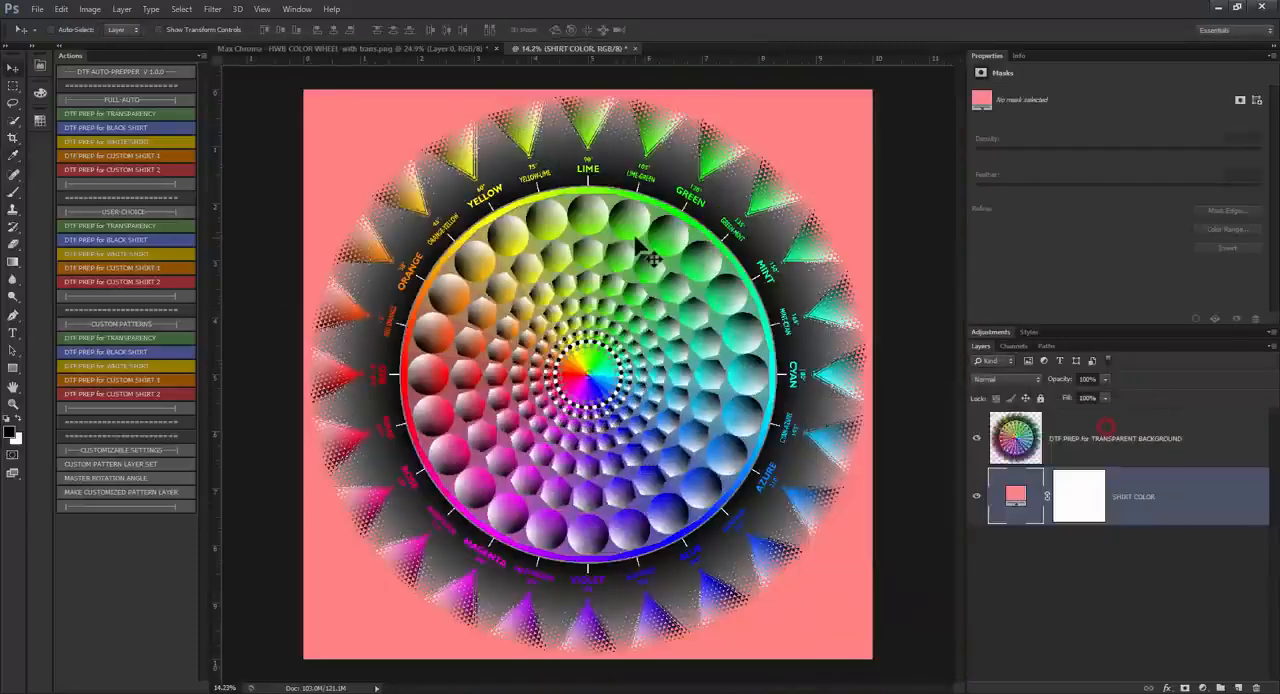
pyautogui.click(634, 48)
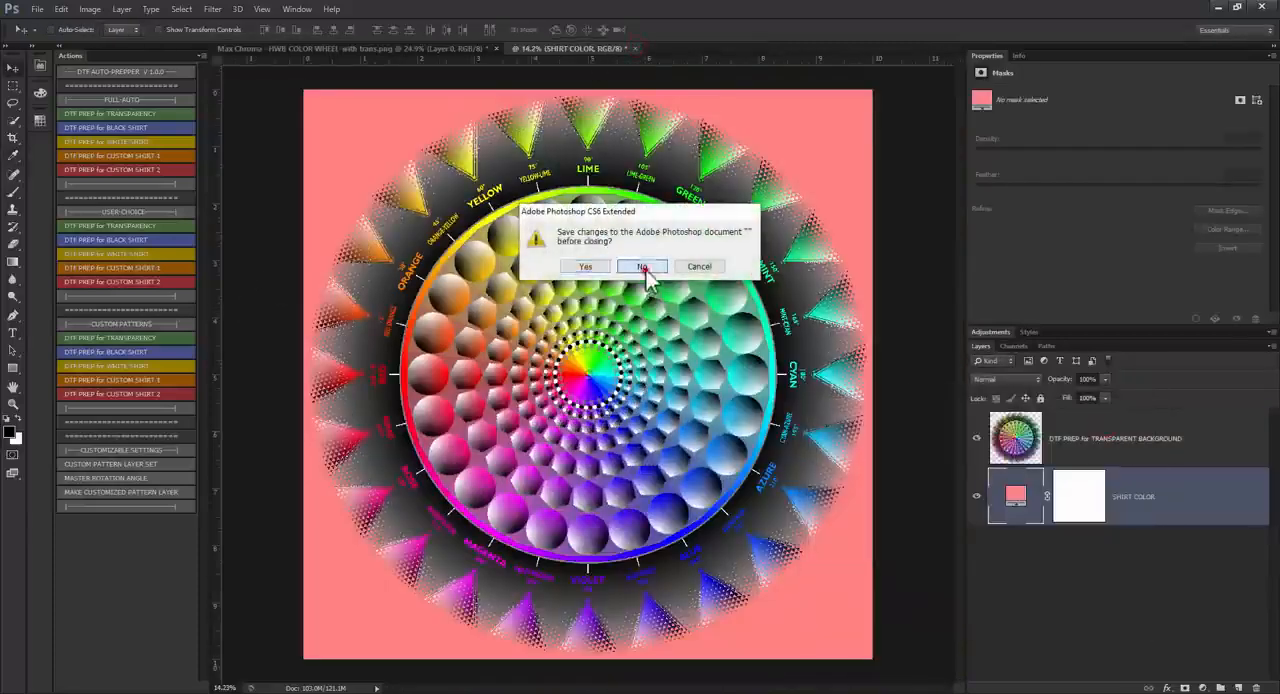
pyautogui.click(642, 268)
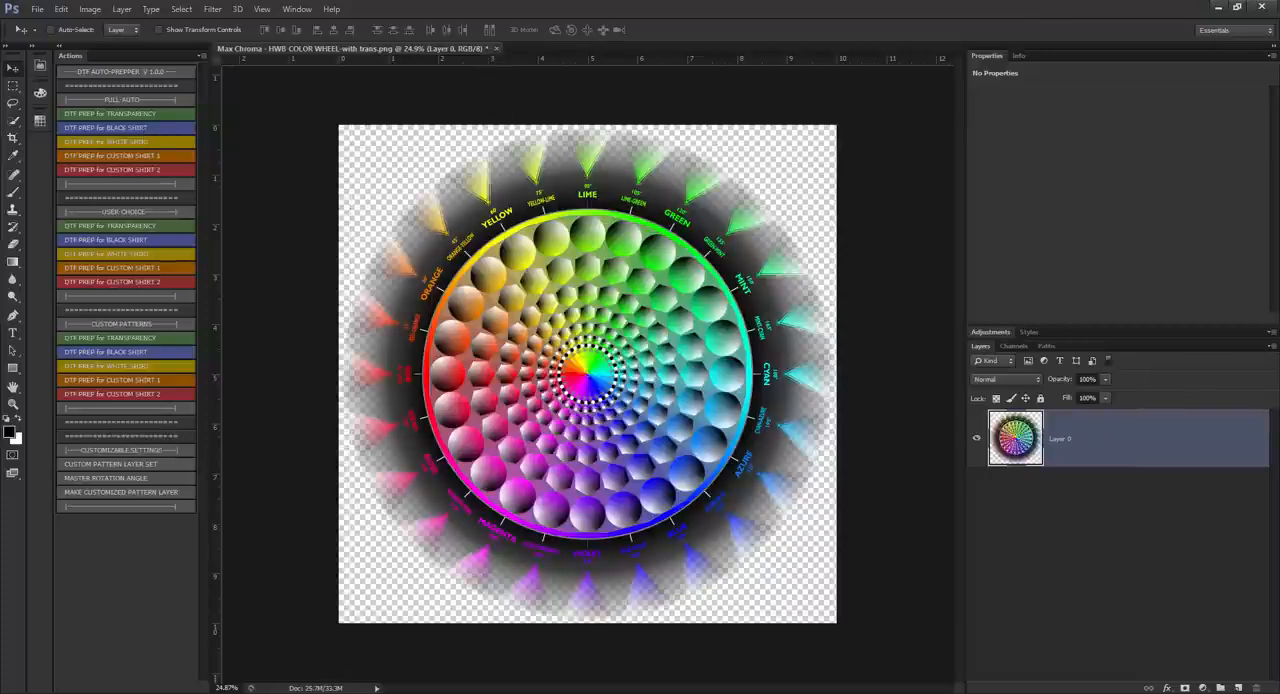
# Step: Open "AdobeStock_190735112 [Converted] to RGB 2 - NO BG.psd" from the 10-22-22 - TEST FILES folder and close the color wheel document without saving
pyautogui.click(302, 693)
pyautogui.moveTo(200, 662)
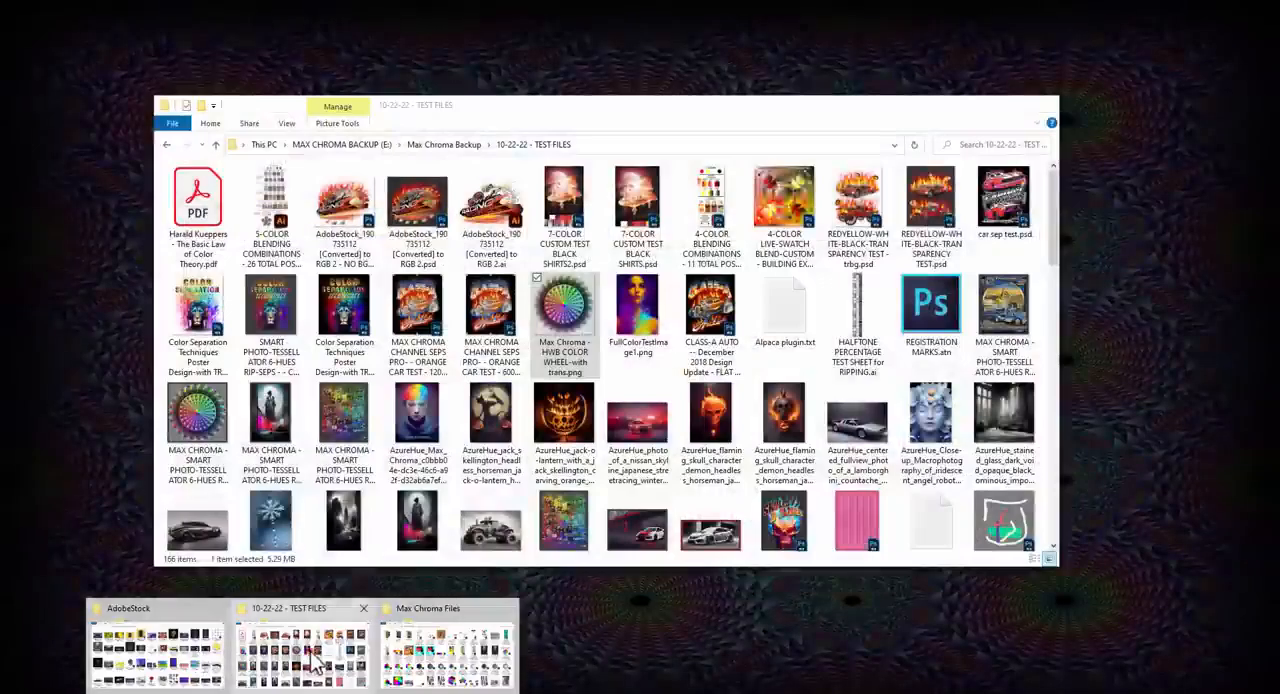
pyautogui.click(312, 662)
pyautogui.click(733, 316)
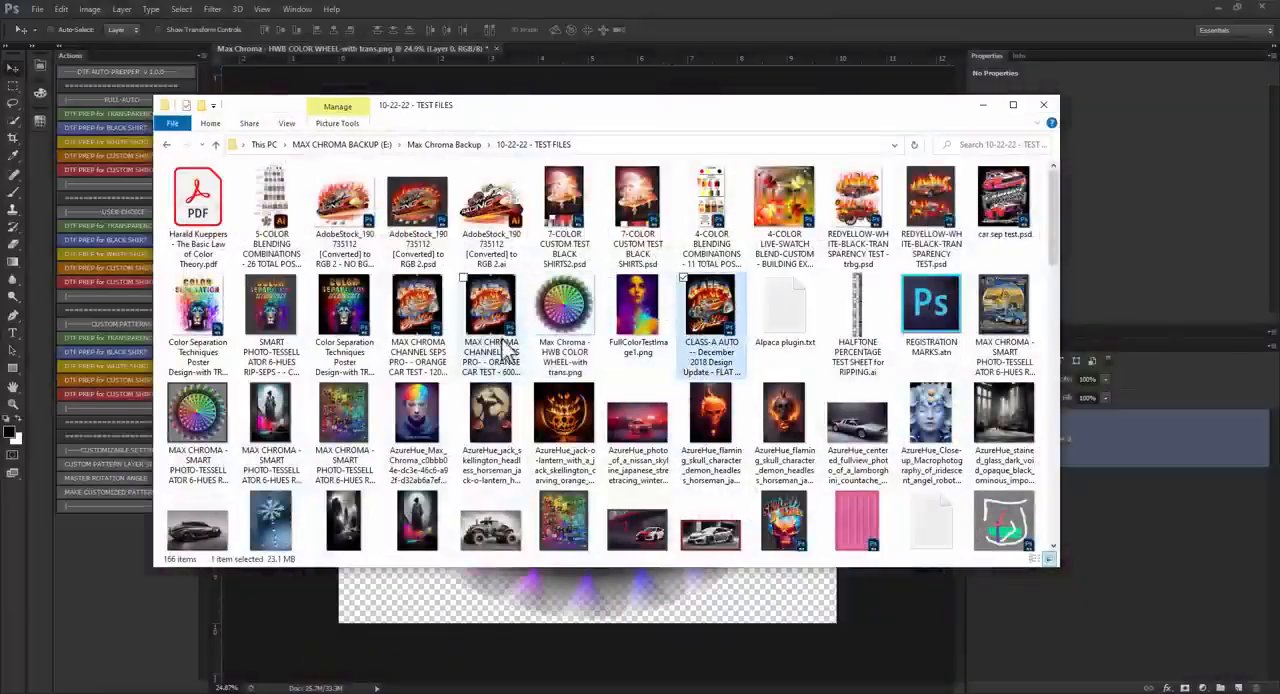
pyautogui.scroll(-2, 510, 330)
pyautogui.click(590, 285)
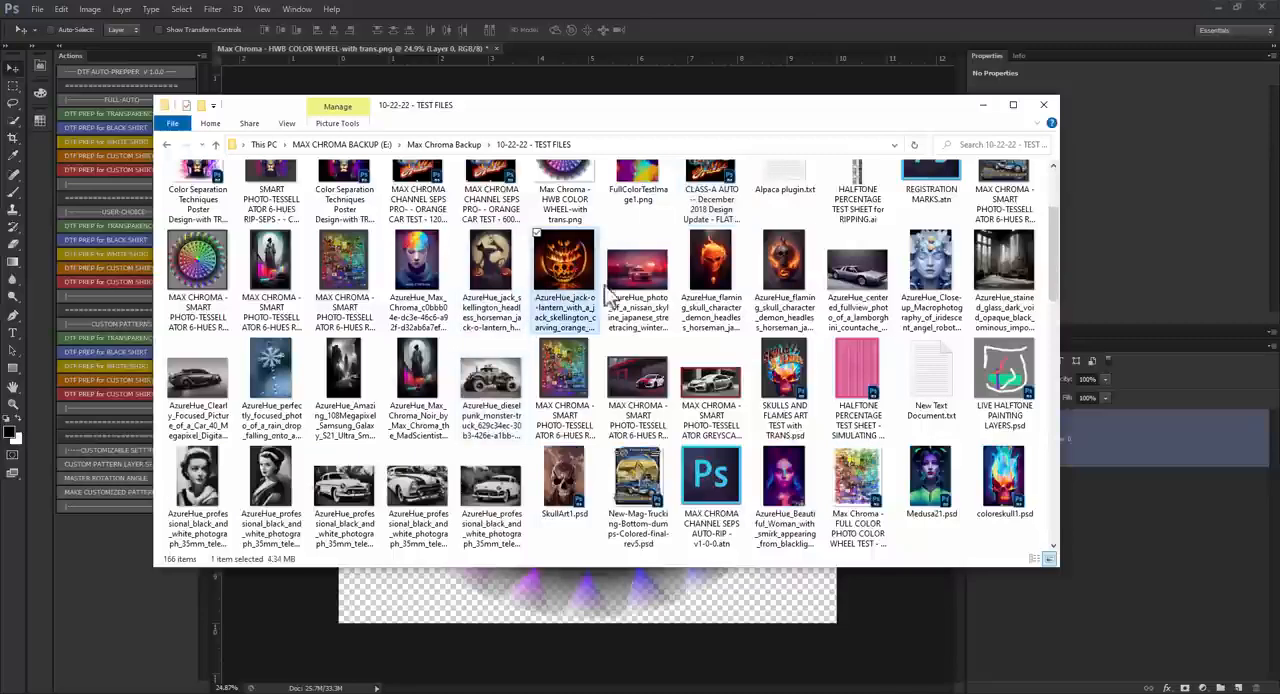
pyautogui.moveTo(560, 278)
pyautogui.mouseDown()
pyautogui.moveTo(678, 76)
pyautogui.moveTo(564, 283)
pyautogui.mouseUp()
pyautogui.scroll(1, 455, 307)
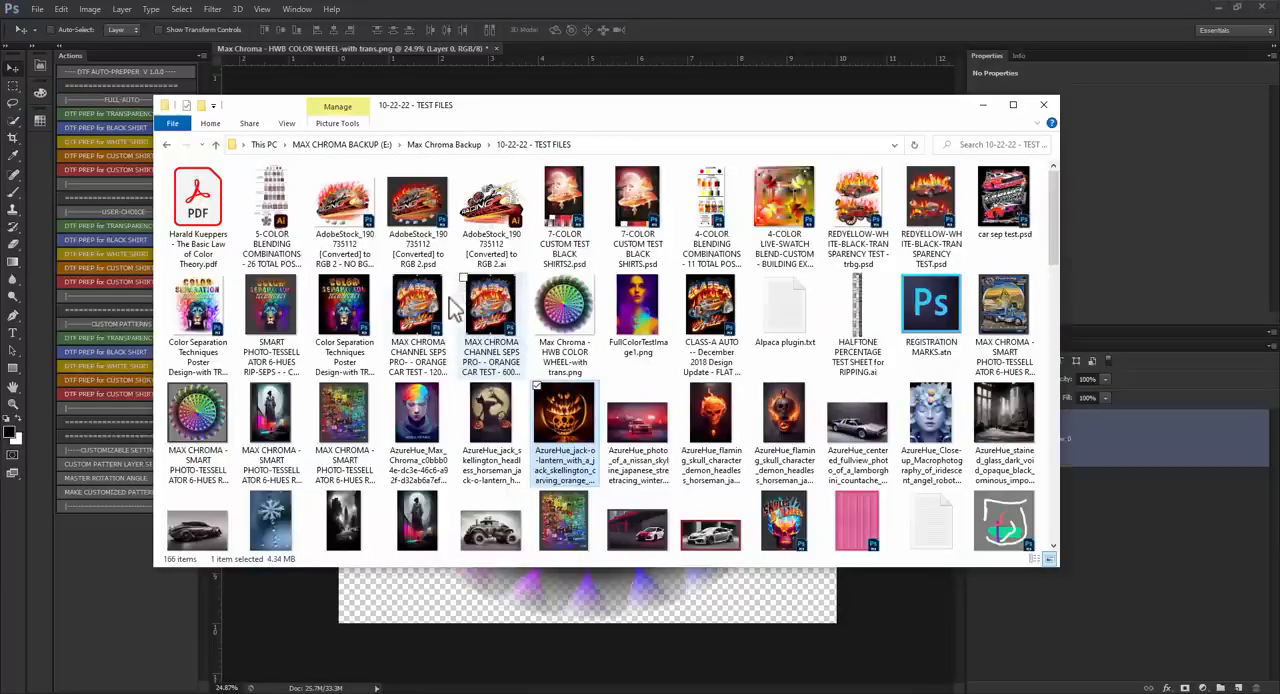
pyautogui.click(342, 312)
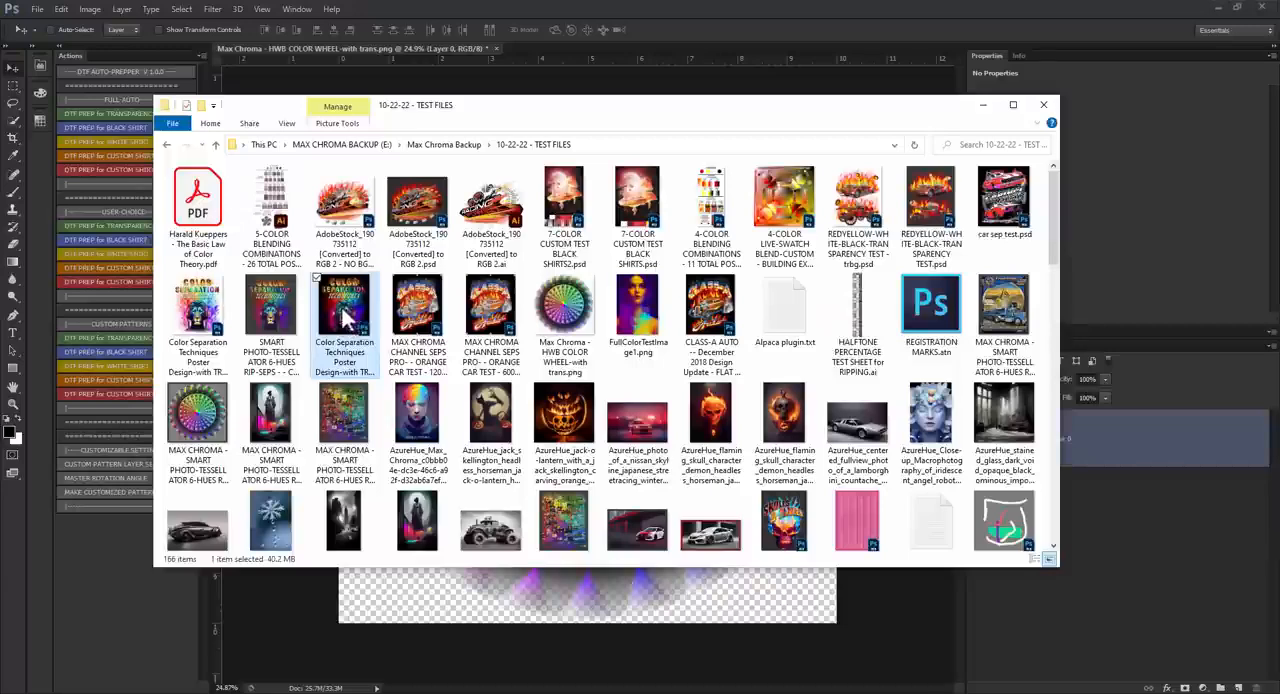
pyautogui.click(491, 205)
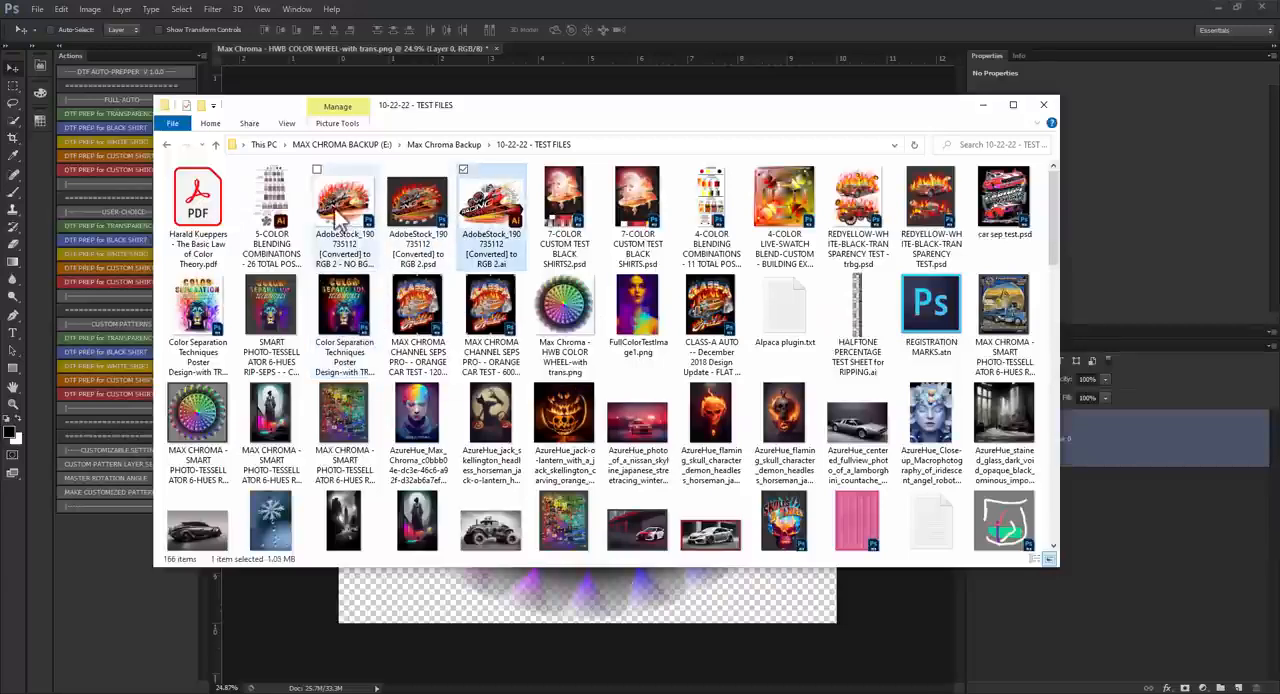
pyautogui.click(342, 225)
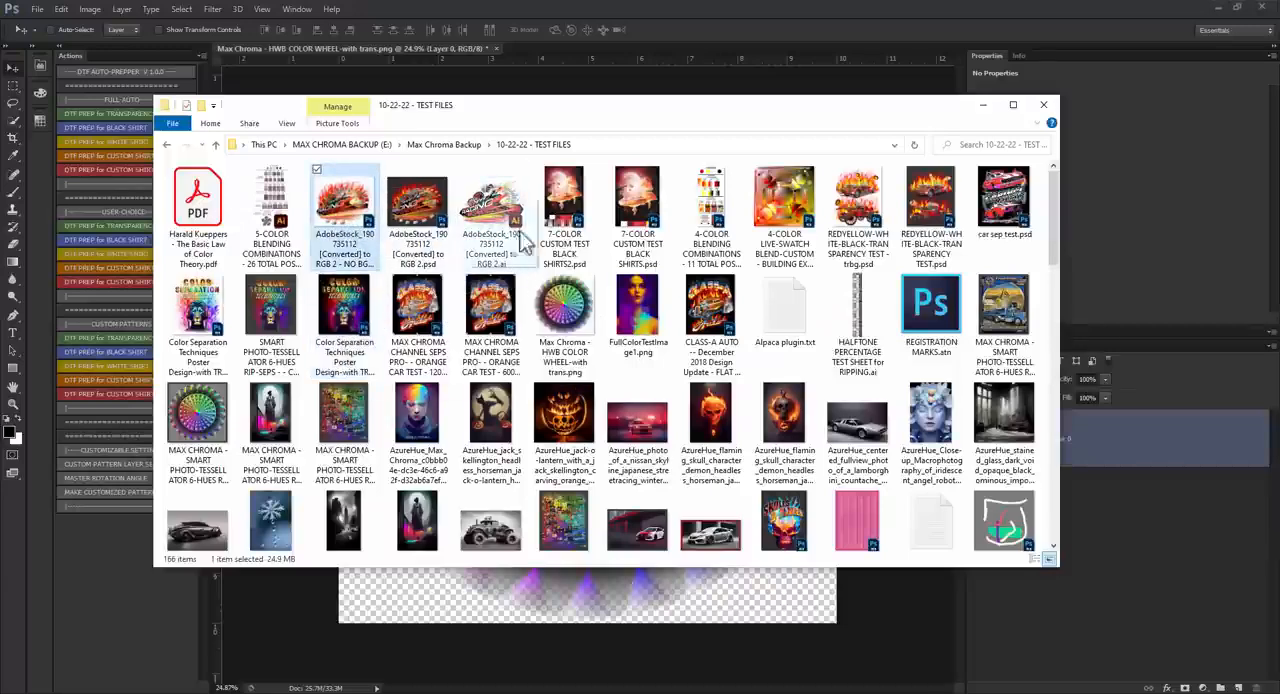
pyautogui.press('Return')
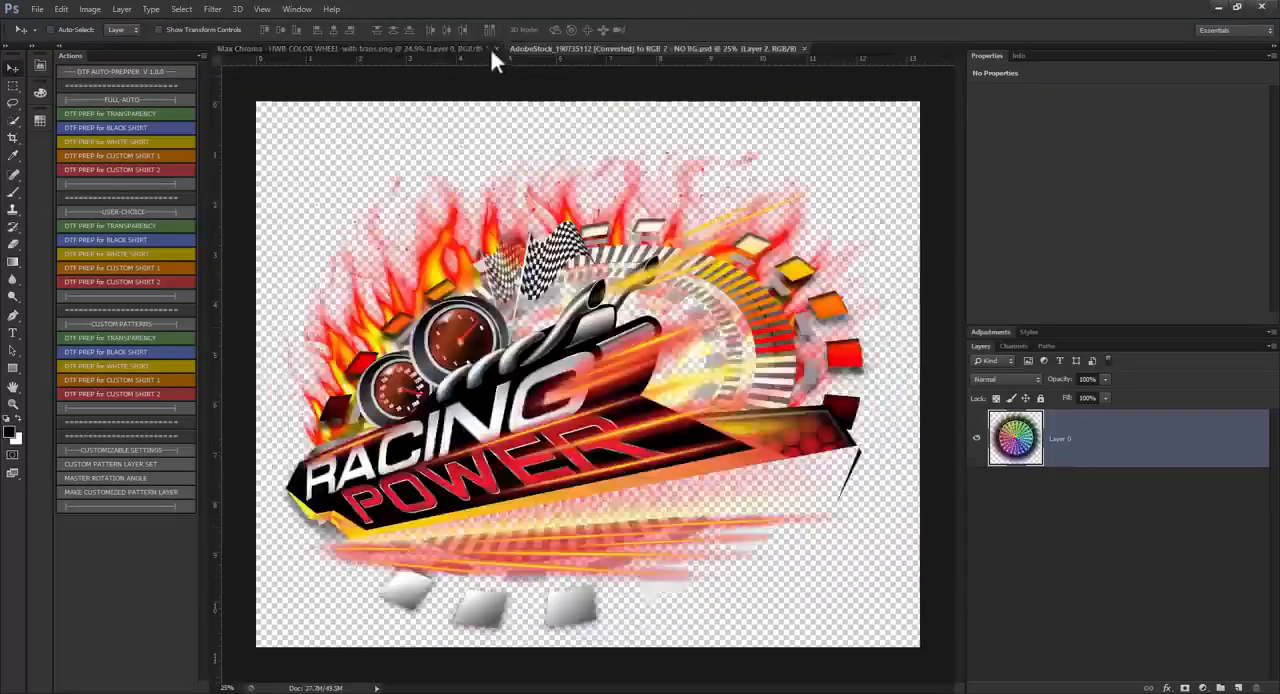
pyautogui.click(495, 48)
pyautogui.click(642, 272)
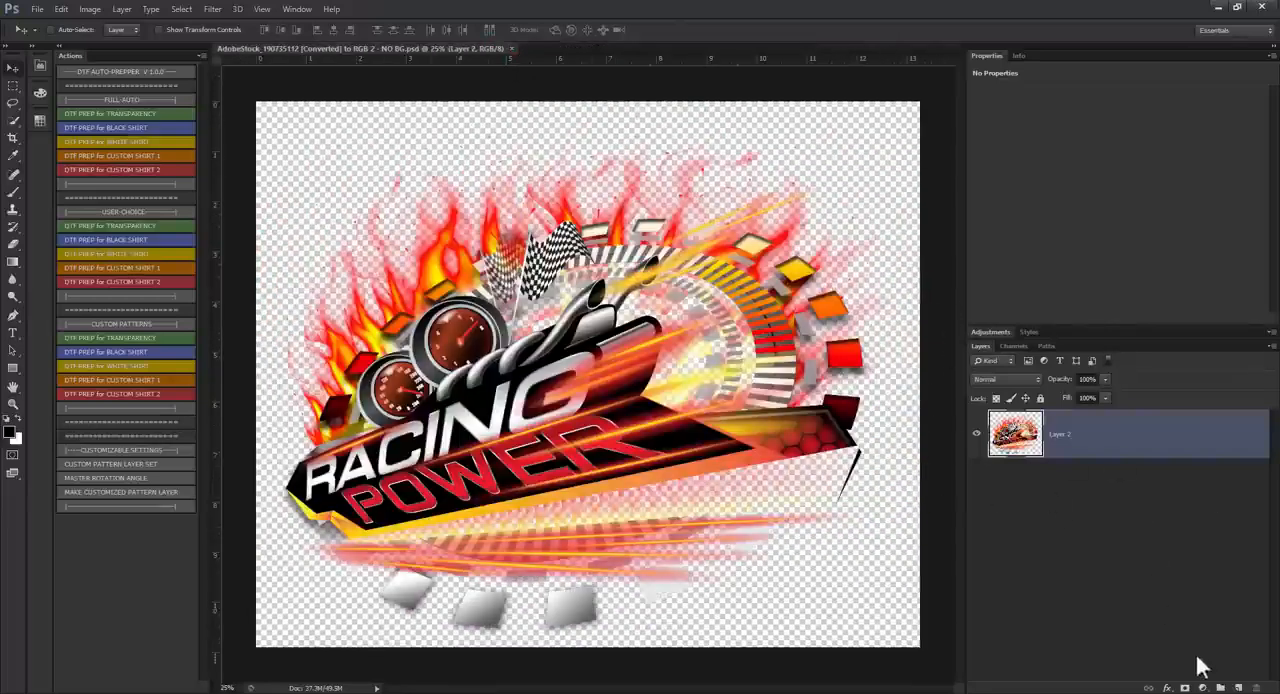
# Step: Add a black (000000) Solid Color fill layer beneath the racing artwork and flatten the image
pyautogui.click(1202, 688)
pyautogui.click(1188, 399)
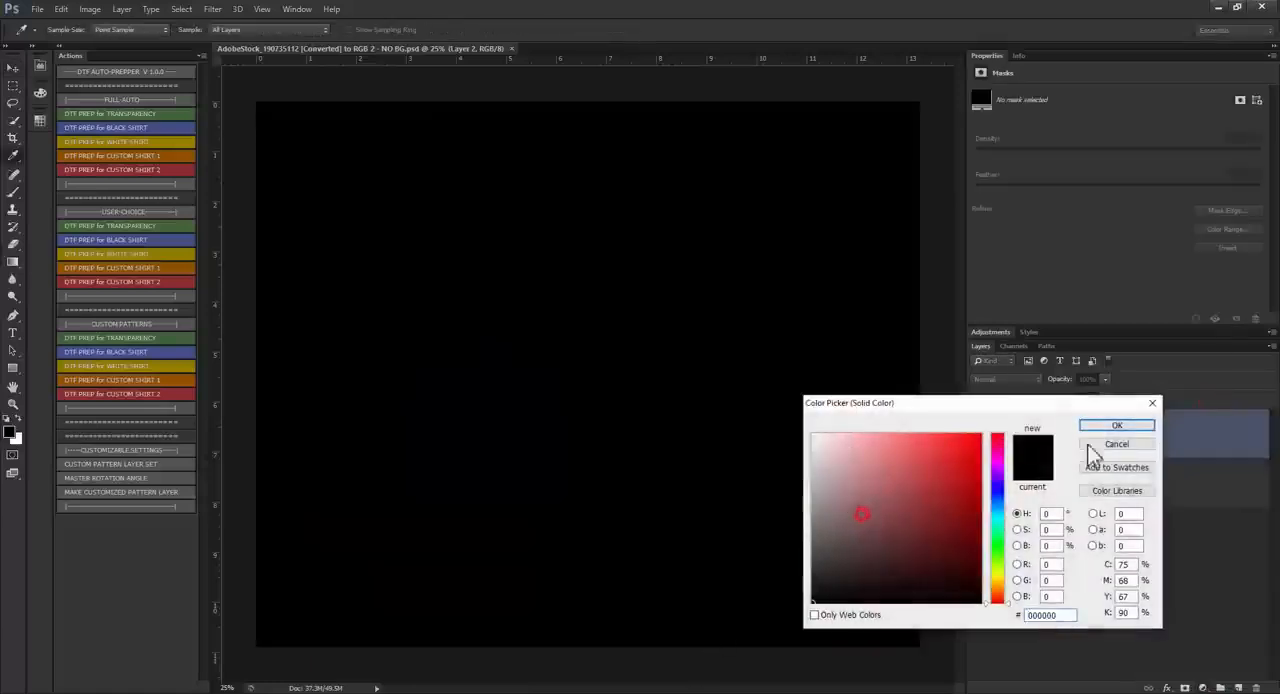
pyautogui.click(1127, 426)
pyautogui.moveTo(1108, 519); pyautogui.dragTo(1108, 512)
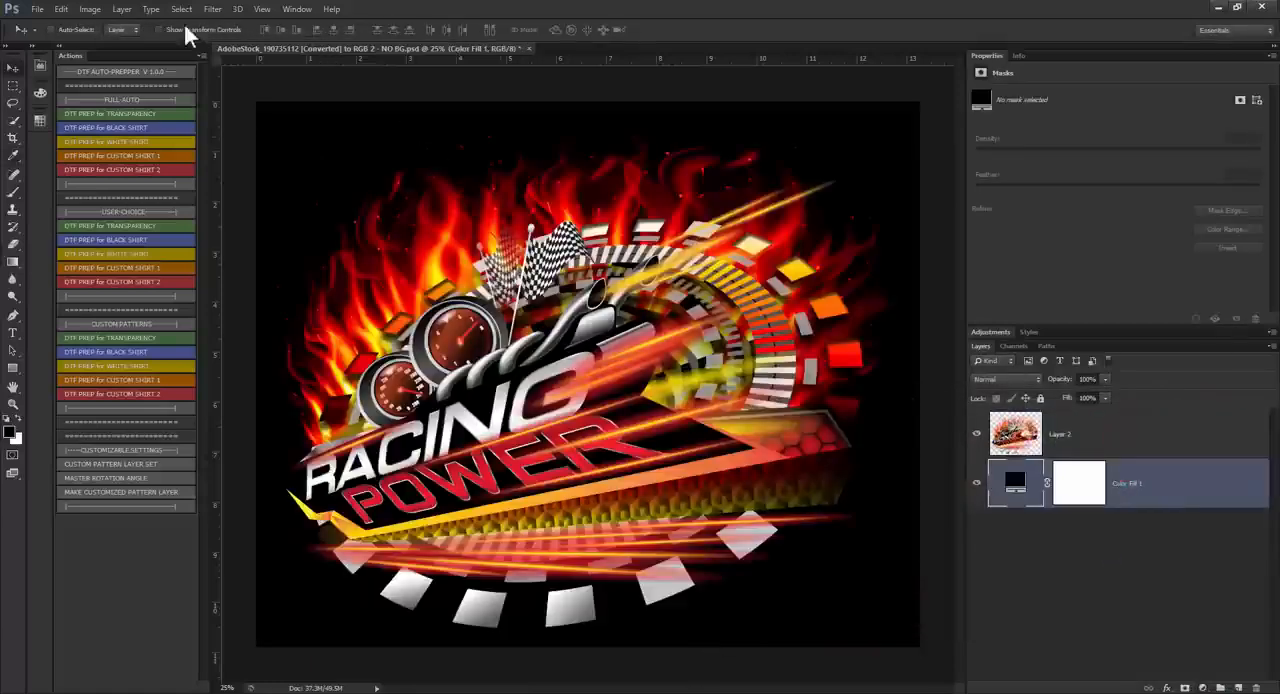
pyautogui.click(122, 9)
pyautogui.click(150, 456)
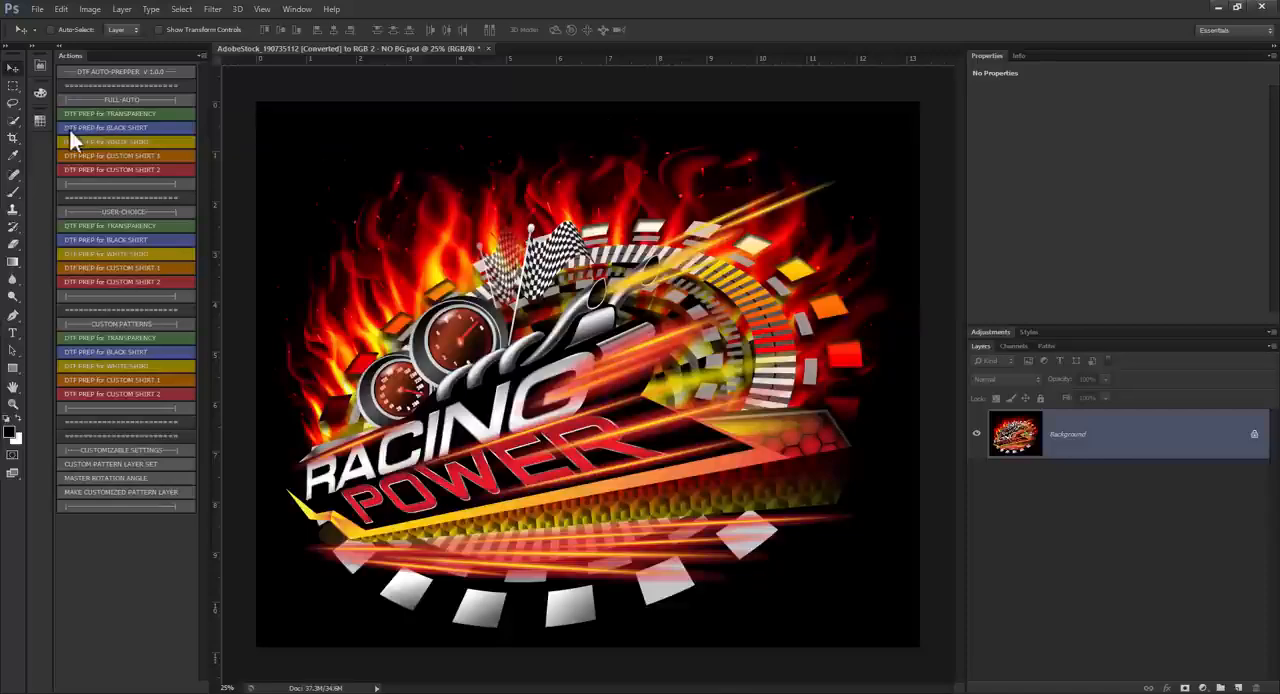
# Step: Run the FULL-AUTO DTF PREP for BLACK SHIRT action and hide the BLACK SHIRT COLOR layer
pyautogui.click(118, 128)
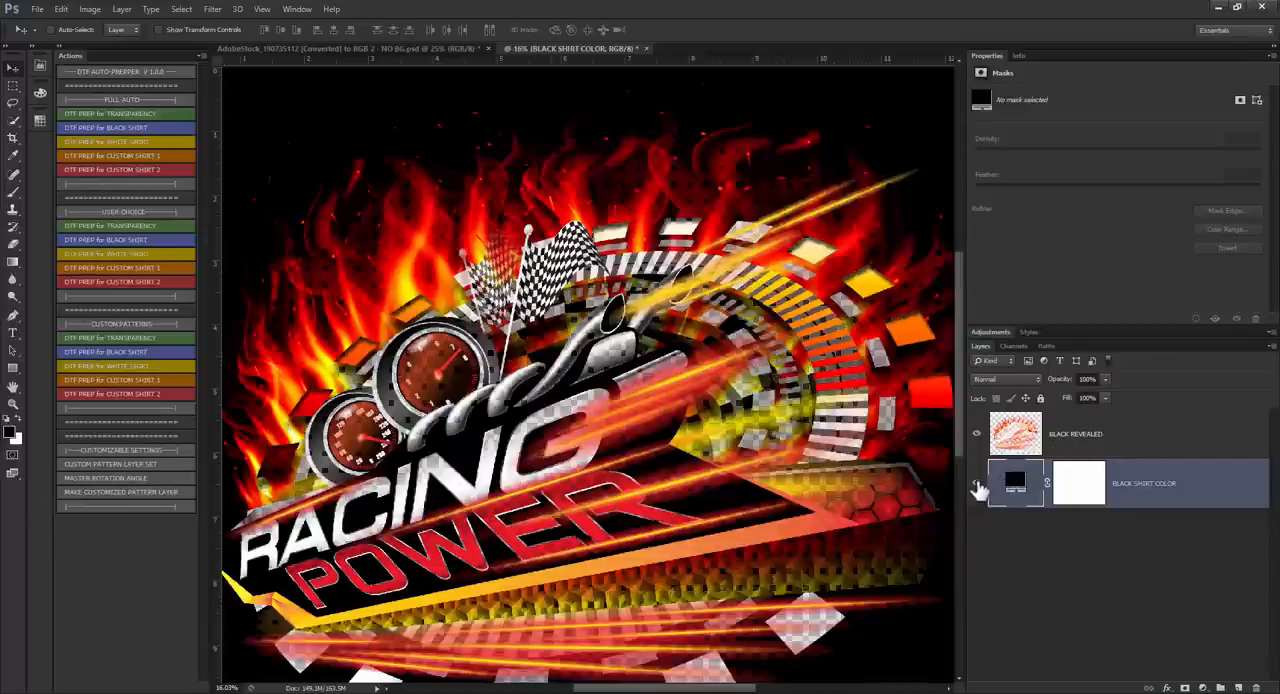
pyautogui.click(977, 485)
# Step: Examine the halftone dots in the flames, gauges, lettering and honeycomb area of the BLACK REVEALED layer over transparency
pyautogui.scroll(-2, 803, 370)
pyautogui.scroll(5, 388, 224)
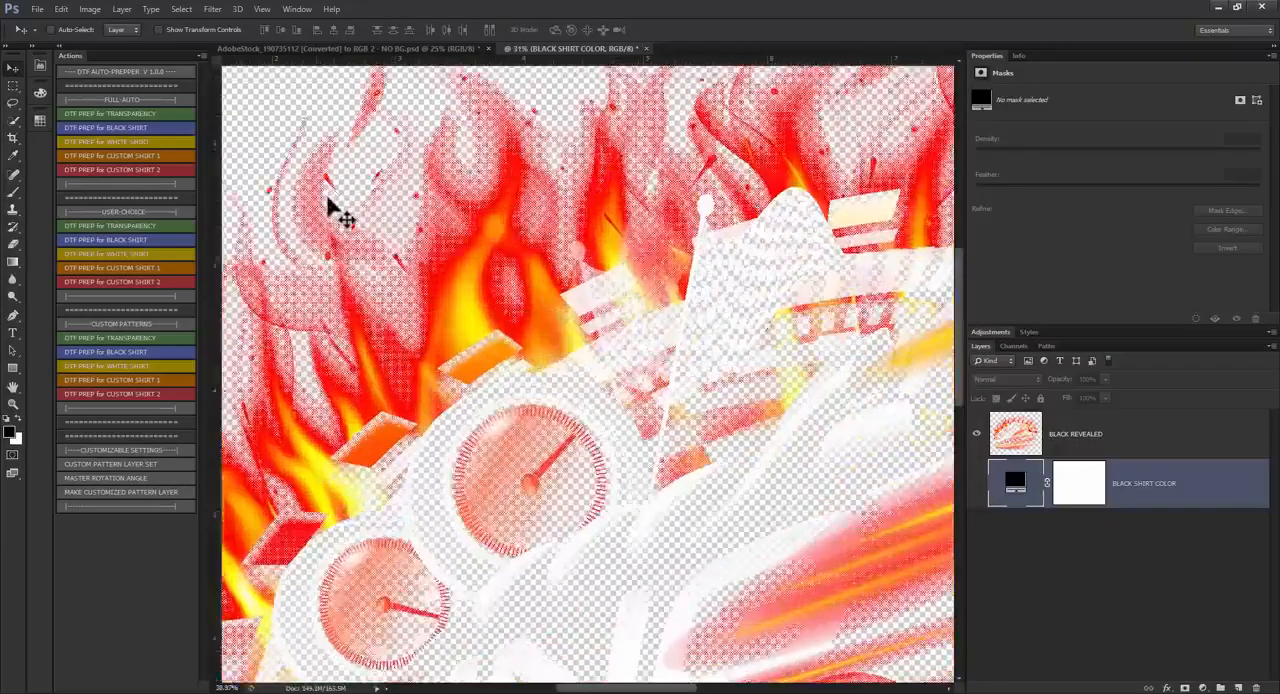
pyautogui.scroll(10, 340, 215)
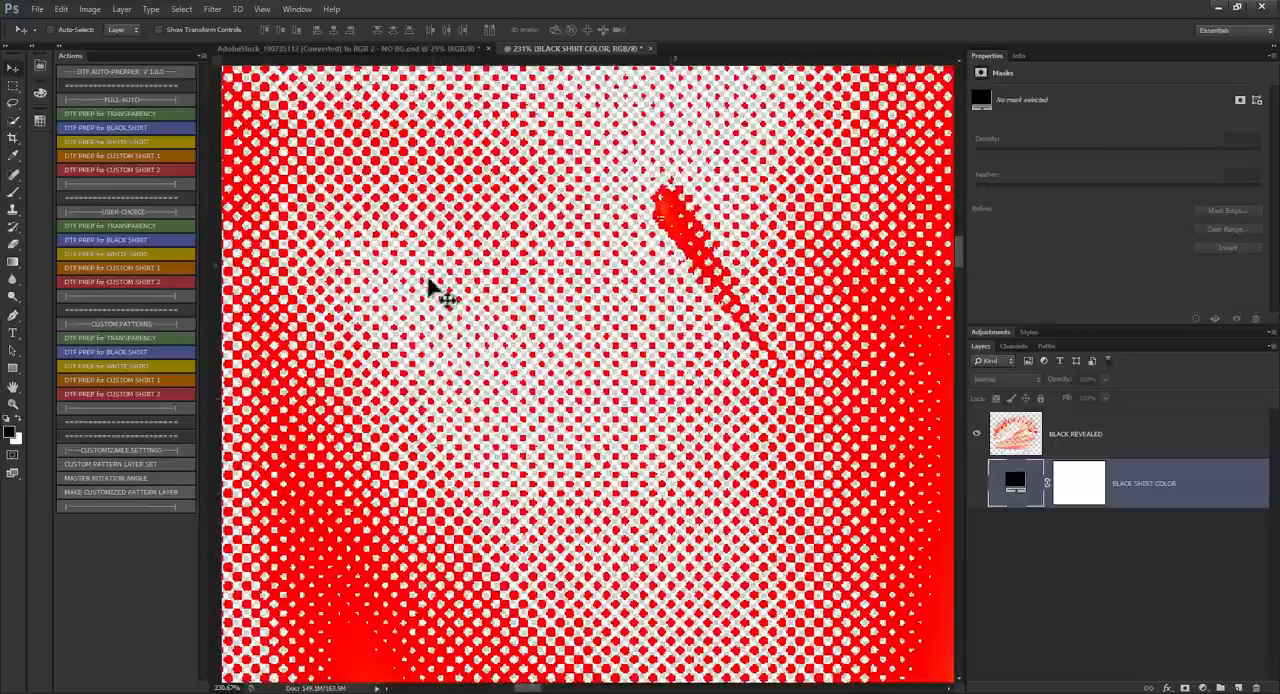
pyautogui.scroll(-4, 433, 290)
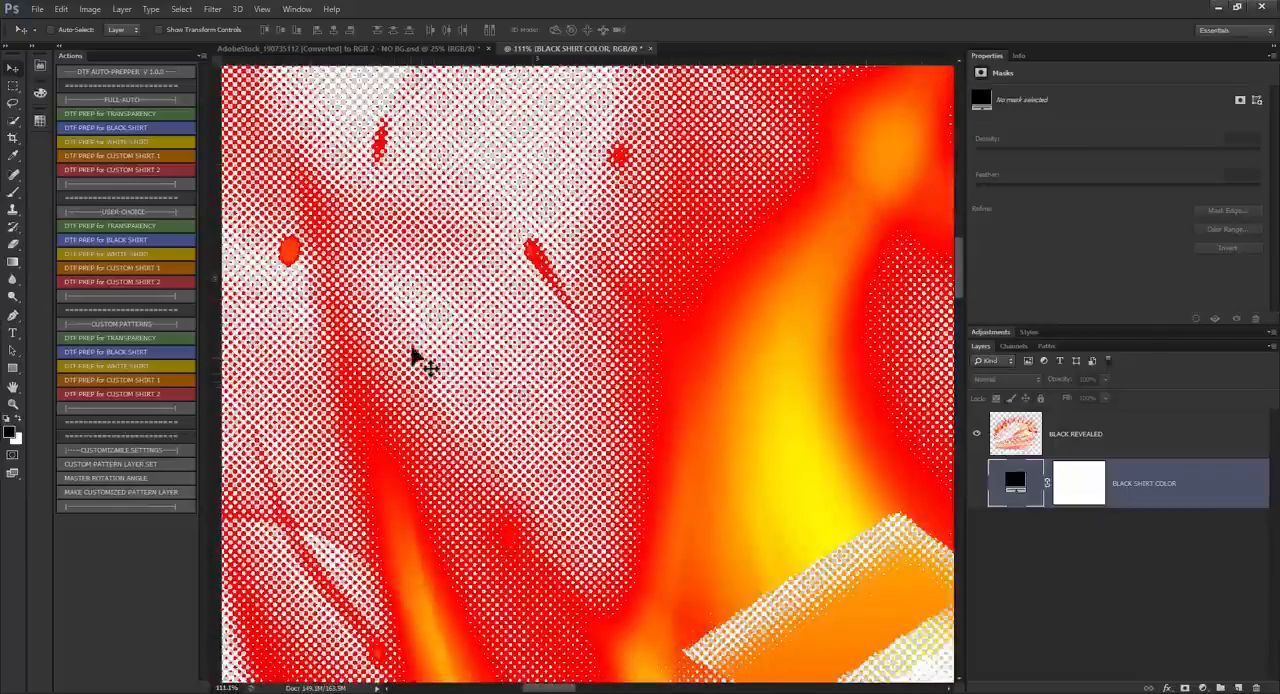
pyautogui.scroll(-3, 425, 325)
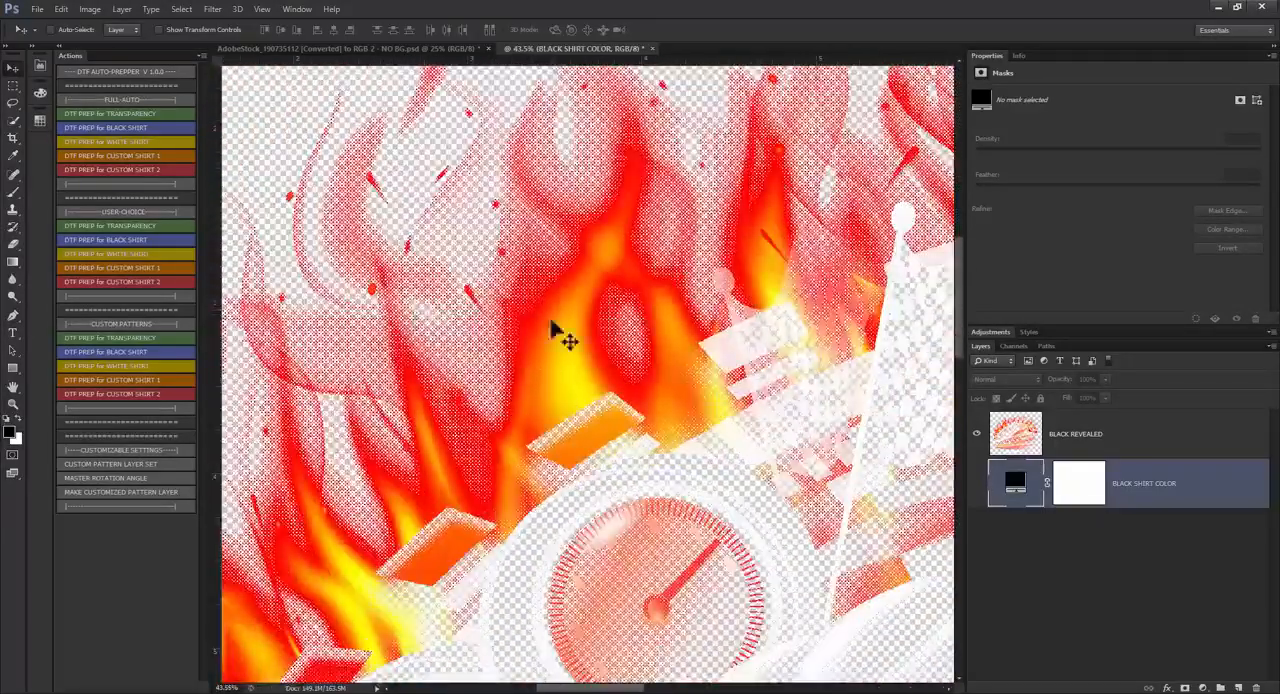
pyautogui.scroll(-2, 580, 380)
pyautogui.scroll(-2, 634, 526)
pyautogui.scroll(3, 636, 522)
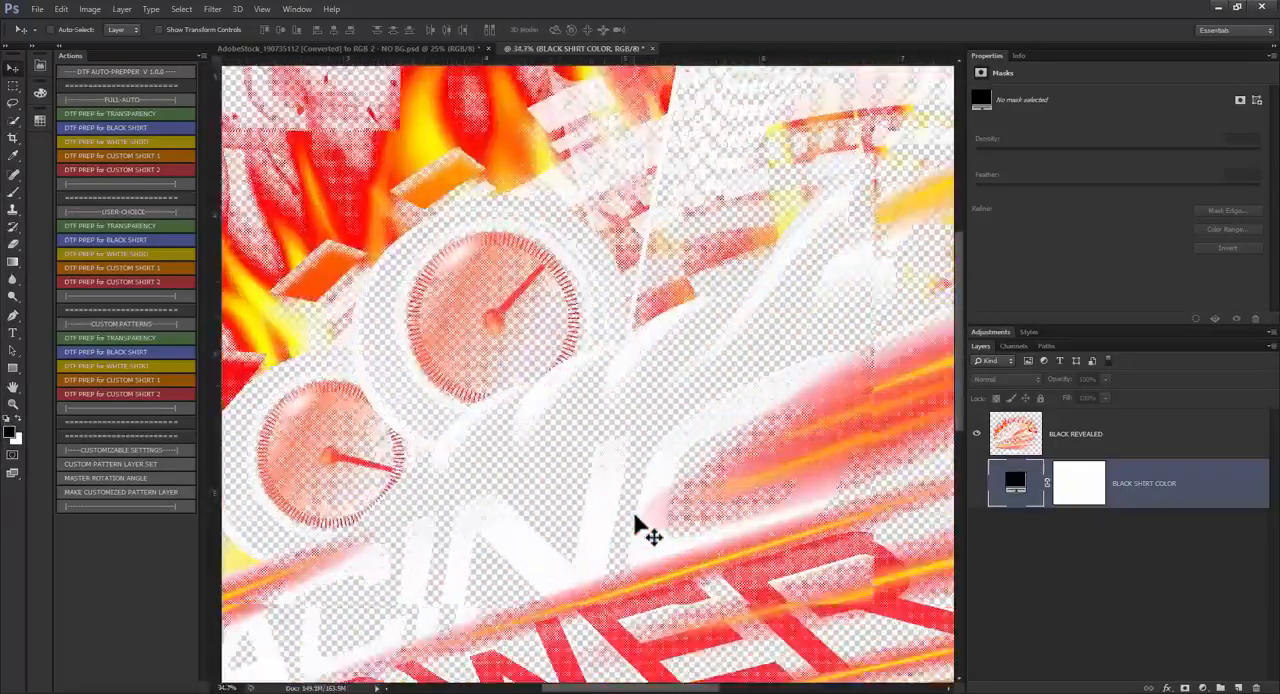
pyautogui.scroll(1, 571, 394)
pyautogui.scroll(-2, 549, 428)
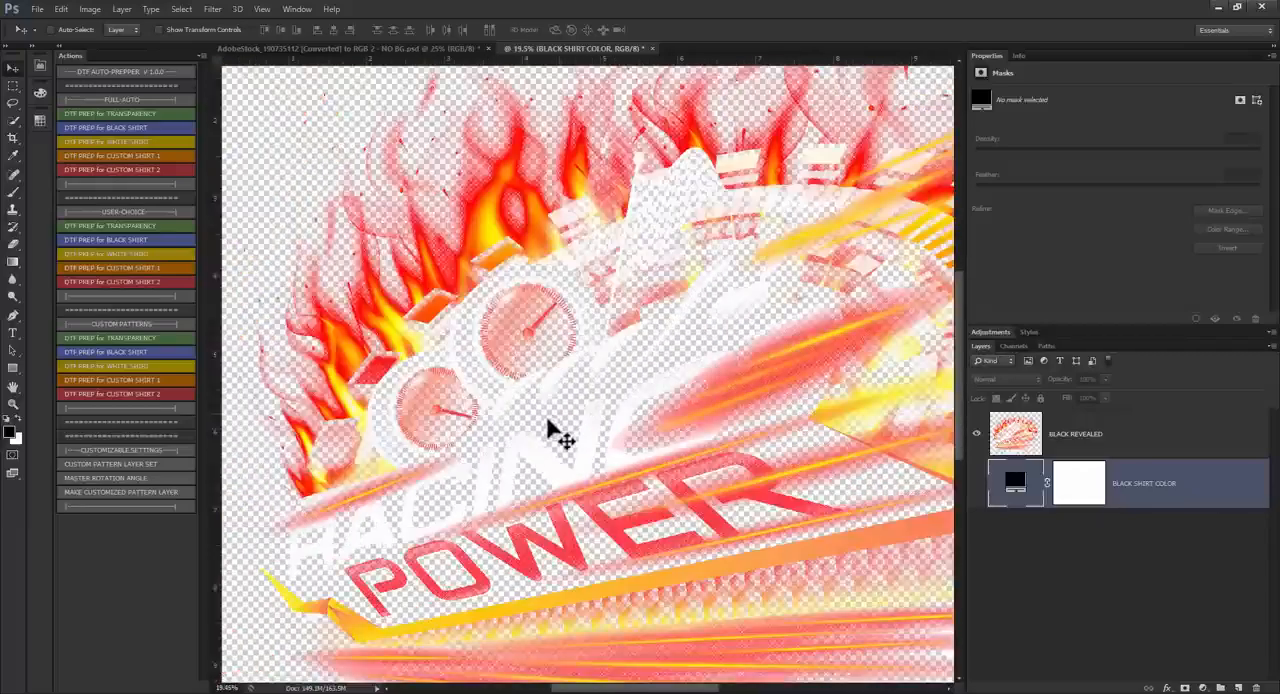
pyautogui.scroll(1, 650, 480)
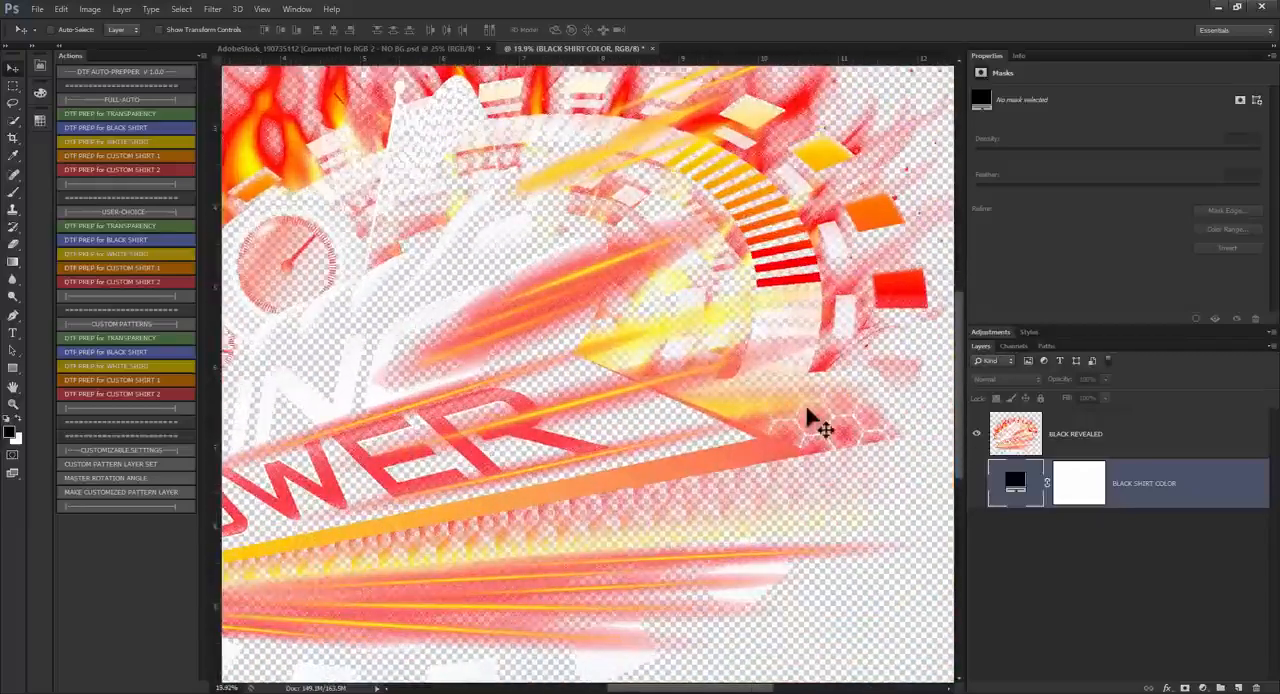
pyautogui.scroll(6, 812, 418)
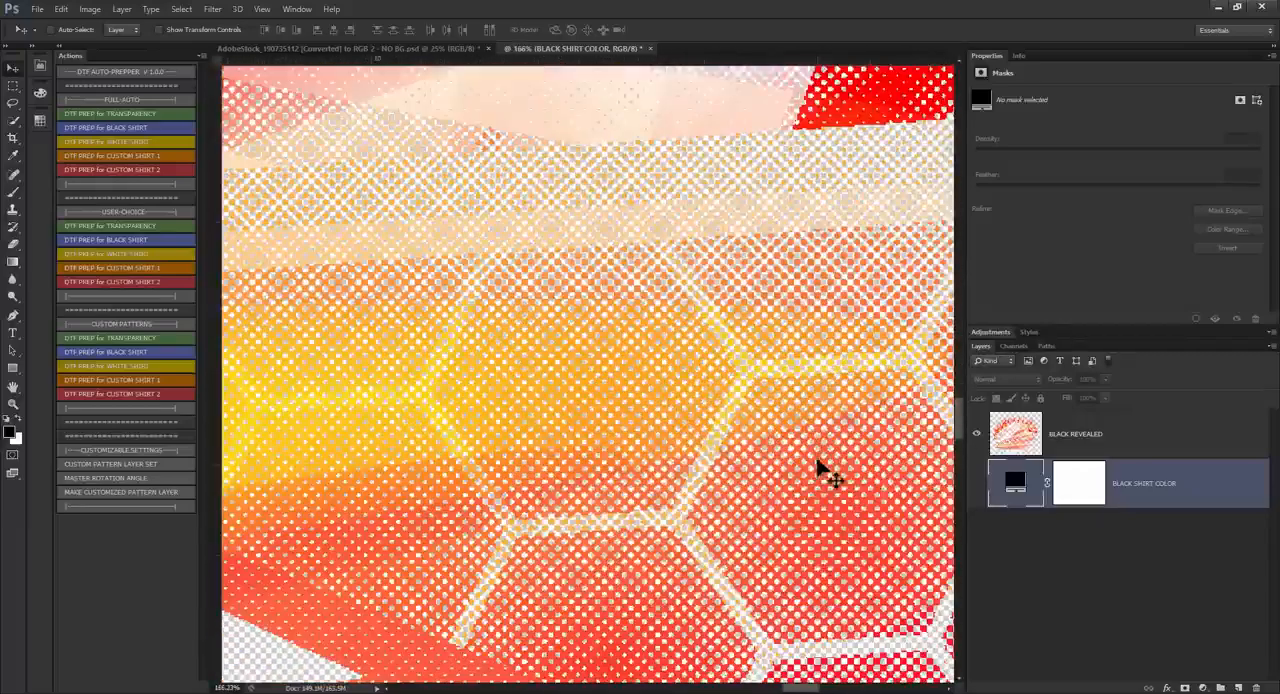
pyautogui.scroll(-4, 818, 464)
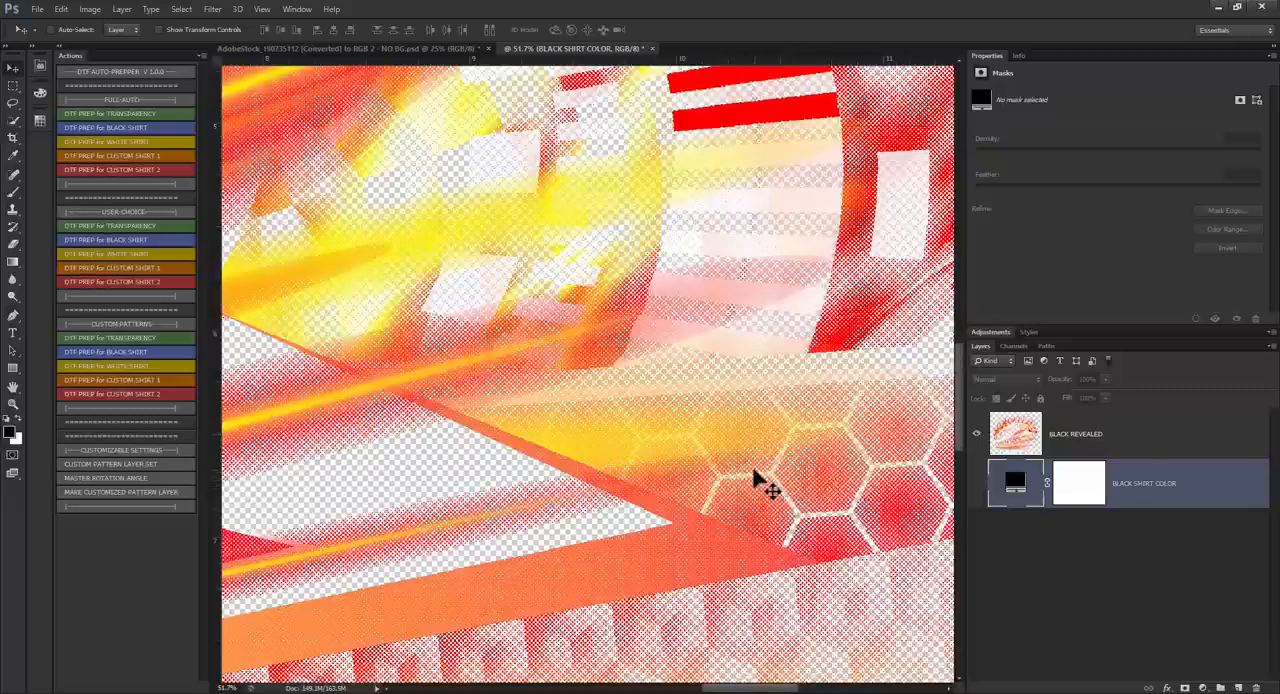
pyautogui.scroll(-5, 755, 472)
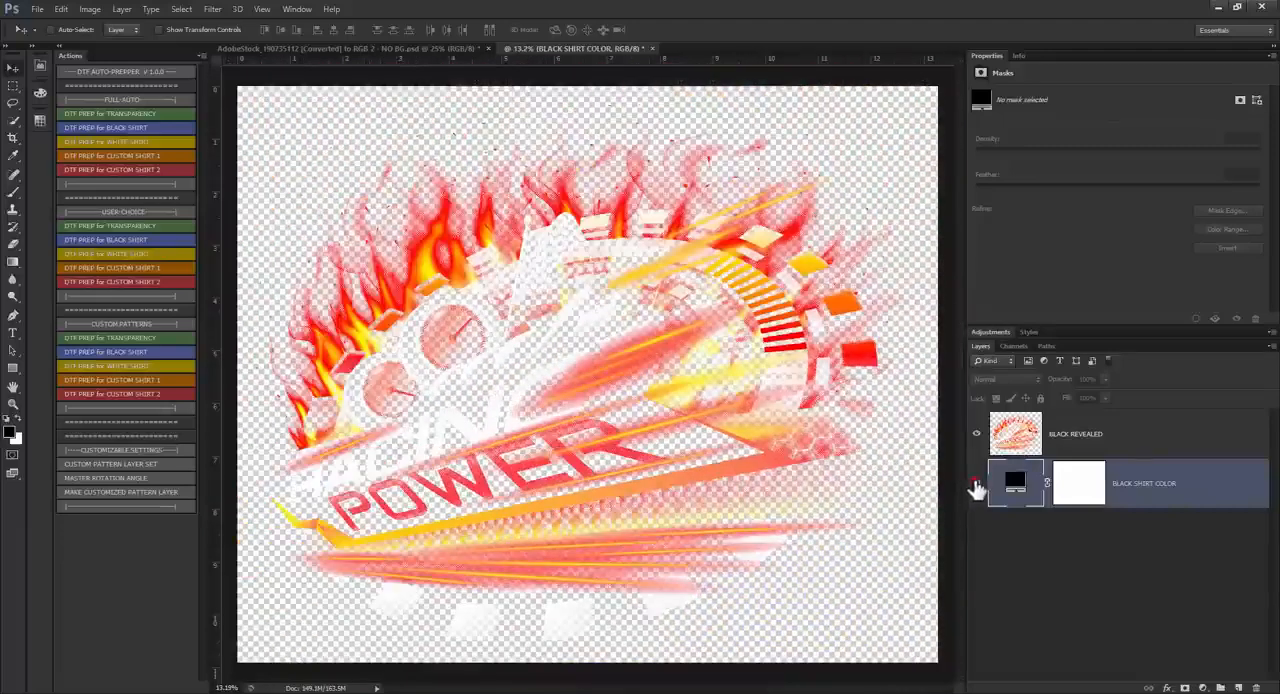
# Step: Show the BLACK SHIRT COLOR layer again and change its fill to a dark blue
pyautogui.click(976, 485)
pyautogui.doubleClick(1012, 483)
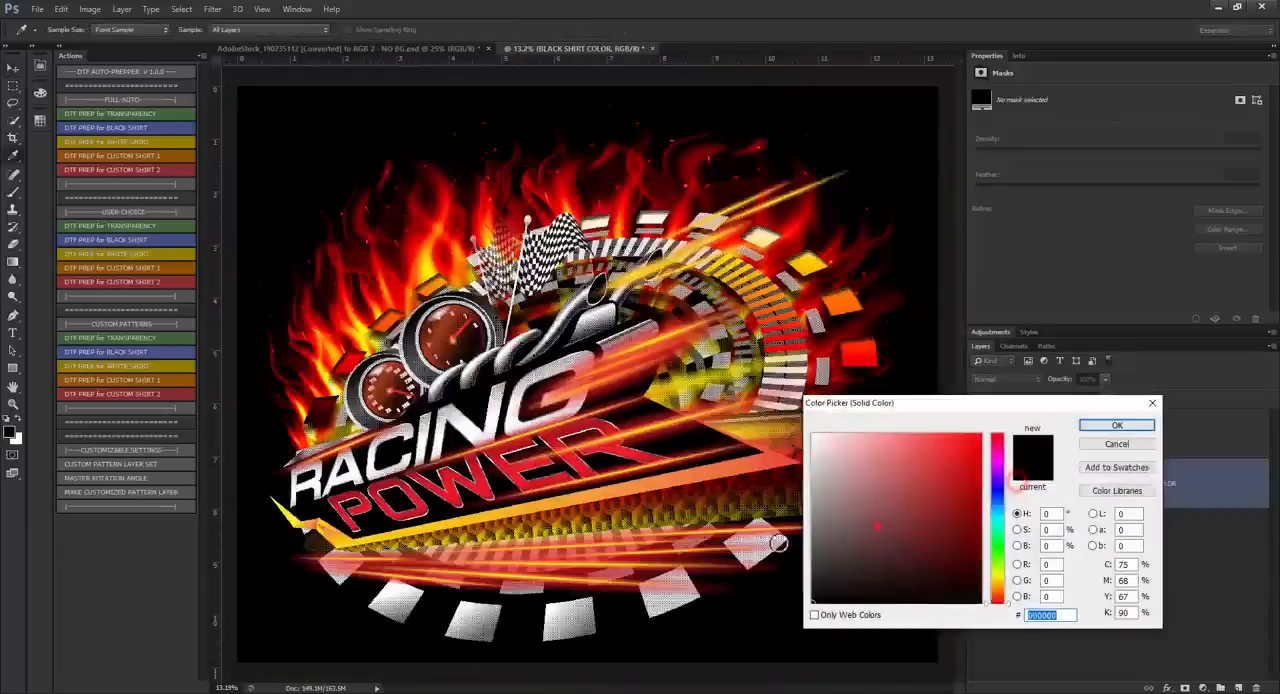
pyautogui.click(873, 552)
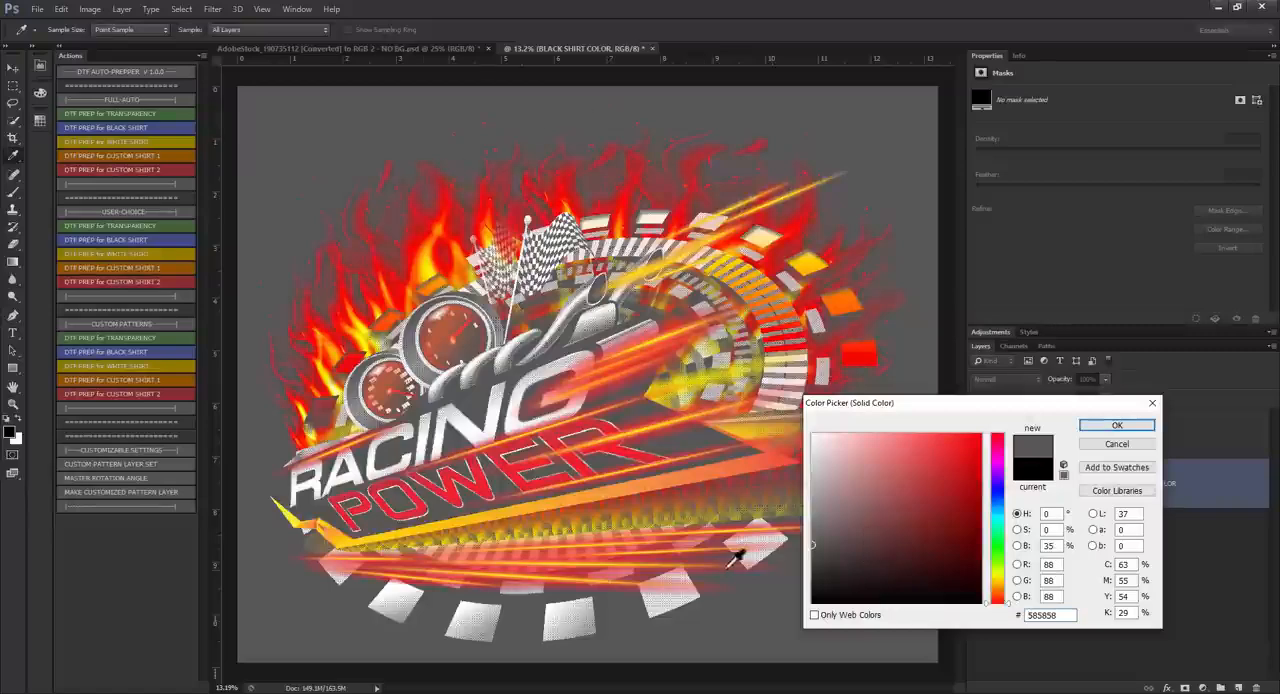
pyautogui.moveTo(859, 534)
pyautogui.mouseDown()
pyautogui.moveTo(852, 491)
pyautogui.moveTo(958, 531)
pyautogui.moveTo(977, 531)
pyautogui.moveTo(997, 485)
pyautogui.moveTo(1000, 505)
pyautogui.mouseUp()
pyautogui.click(997, 506)
pyautogui.click(1116, 426)
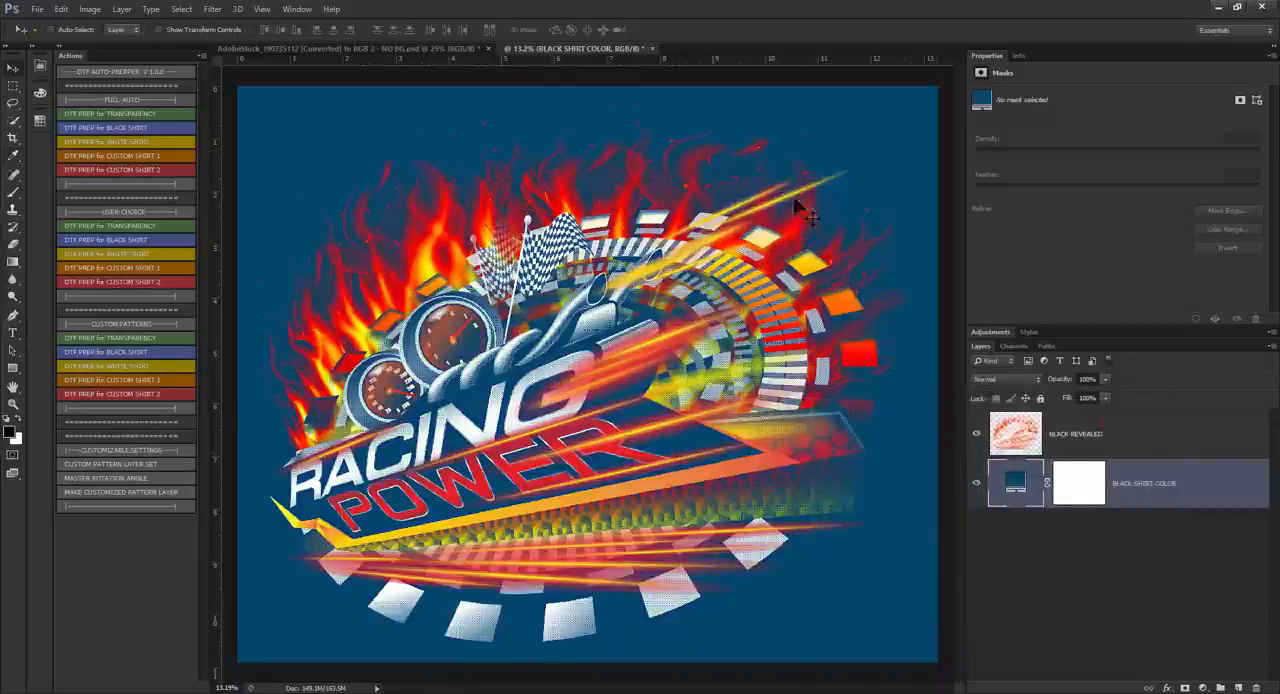
# Step: Close the halftoned racing document without saving and open Color Separation Techniques Poster Design-with TRANSPARENCY.psd from the 10-22-22 - TEST FILES folder
pyautogui.click(652, 48)
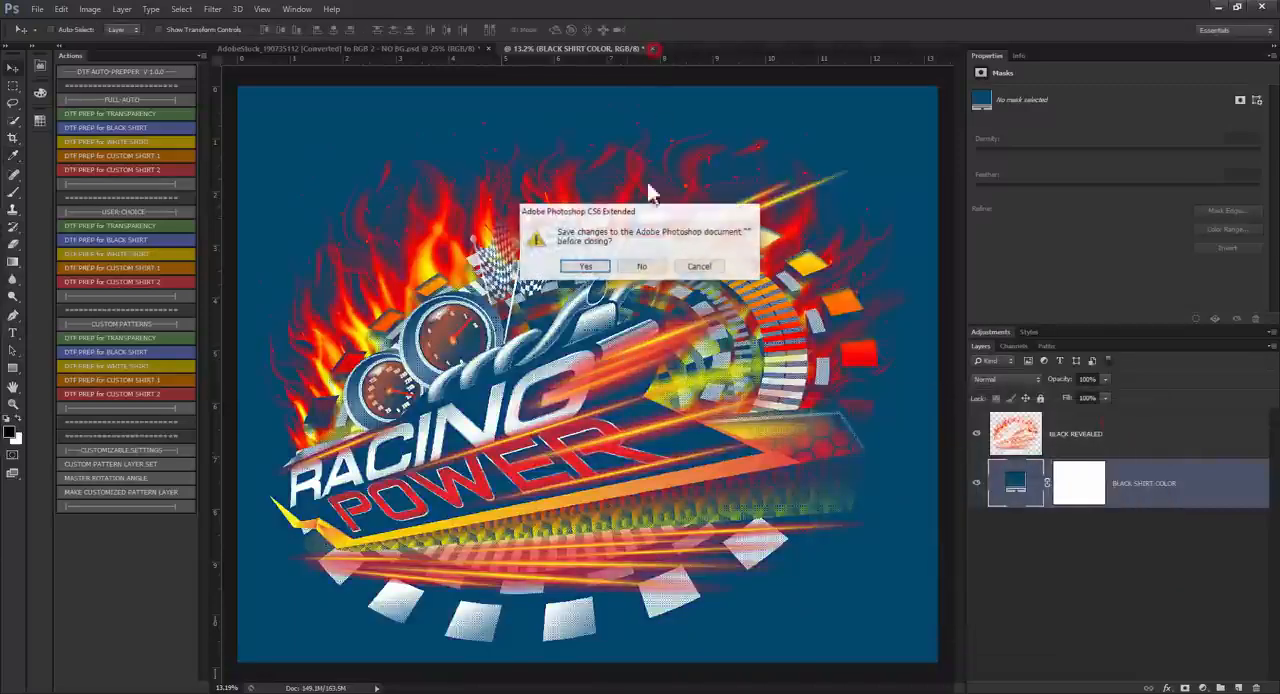
pyautogui.click(658, 266)
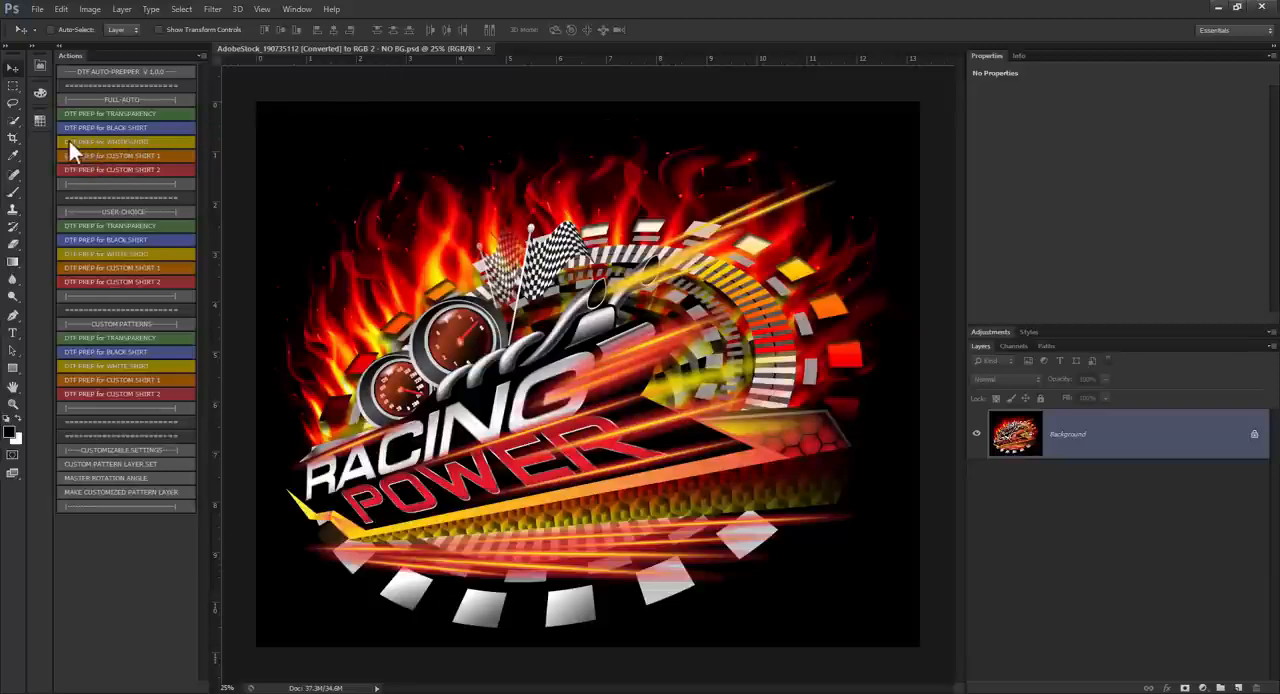
pyautogui.moveTo(305, 692)
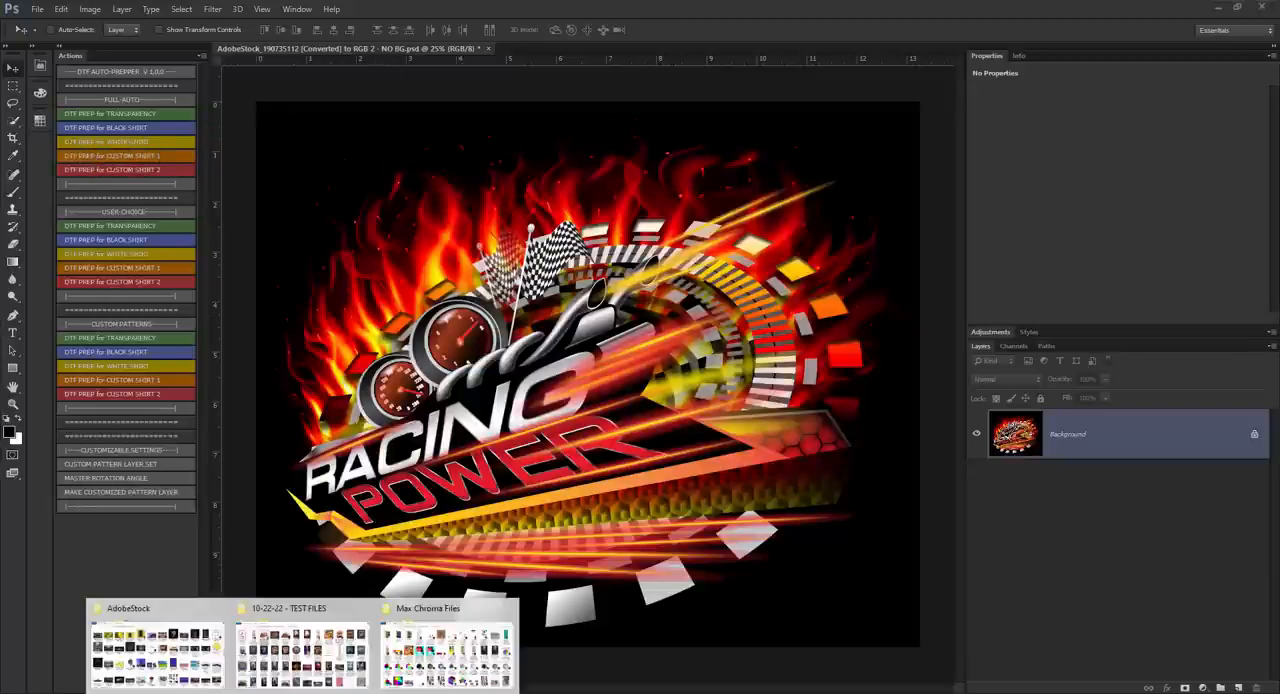
pyautogui.click(323, 641)
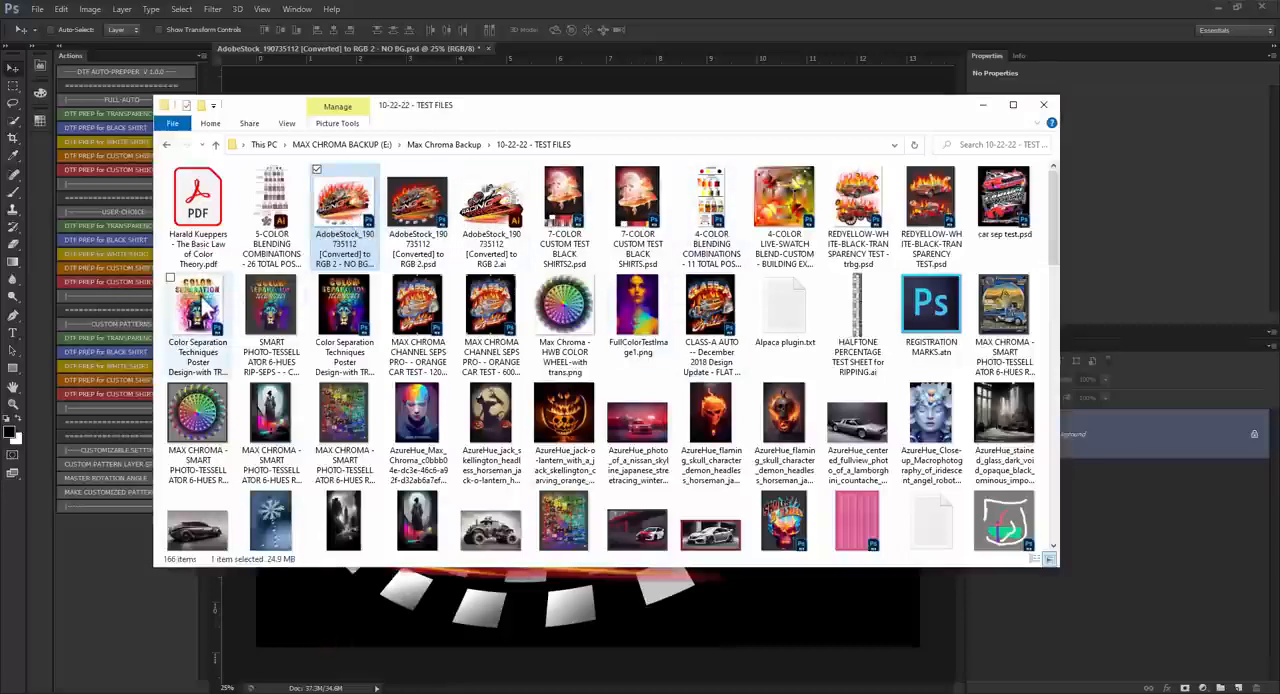
pyautogui.click(204, 318)
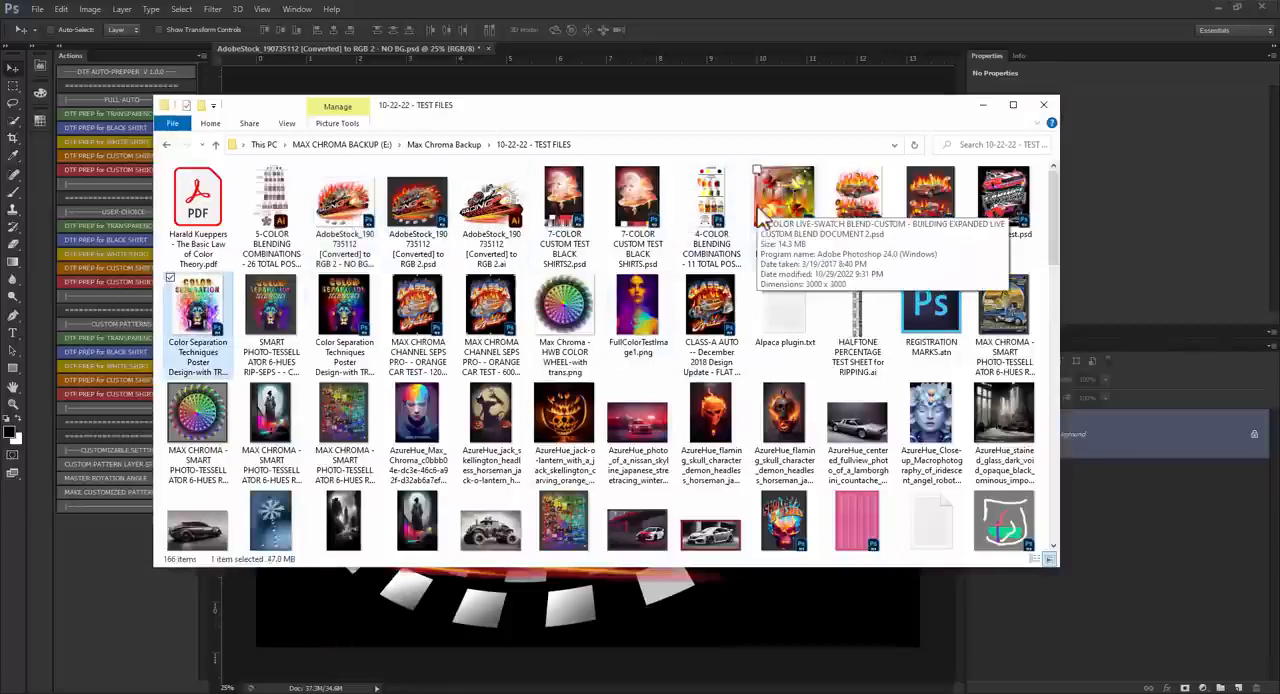
pyautogui.scroll(-3, 510, 330)
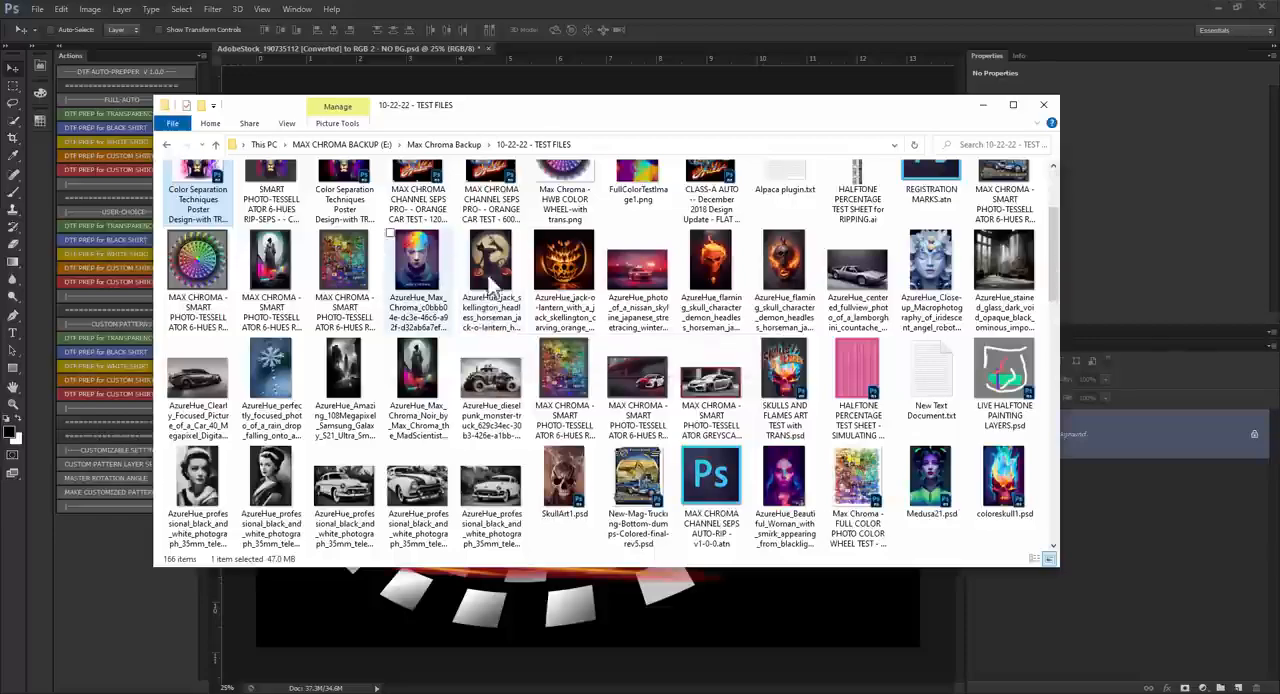
pyautogui.scroll(-2, 476, 291)
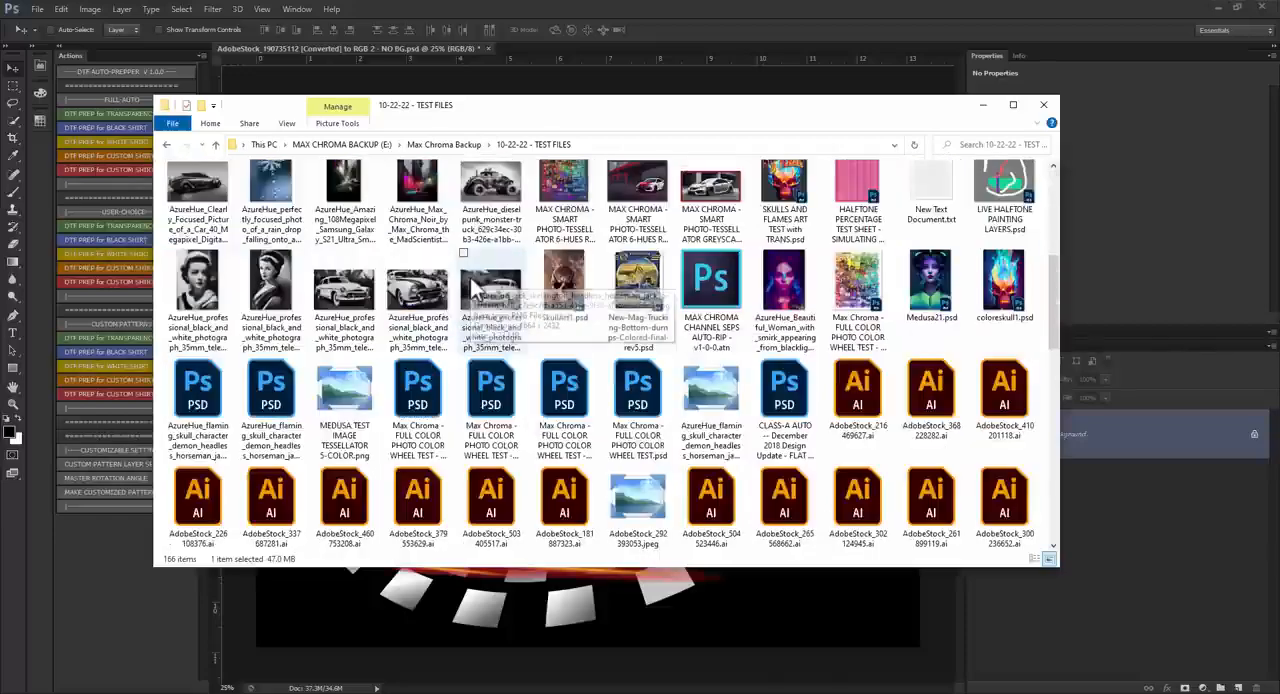
pyautogui.scroll(-5, 485, 237)
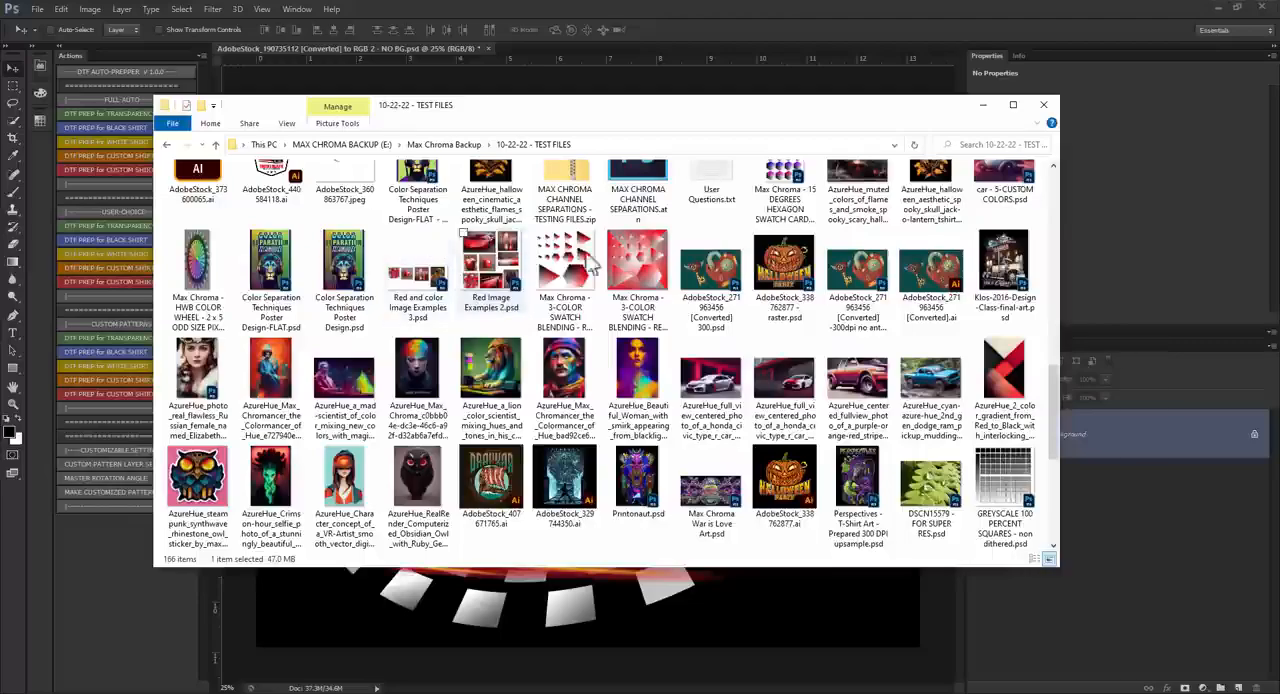
pyautogui.scroll(-5, 550, 315)
pyautogui.scroll(-10, 385, 297)
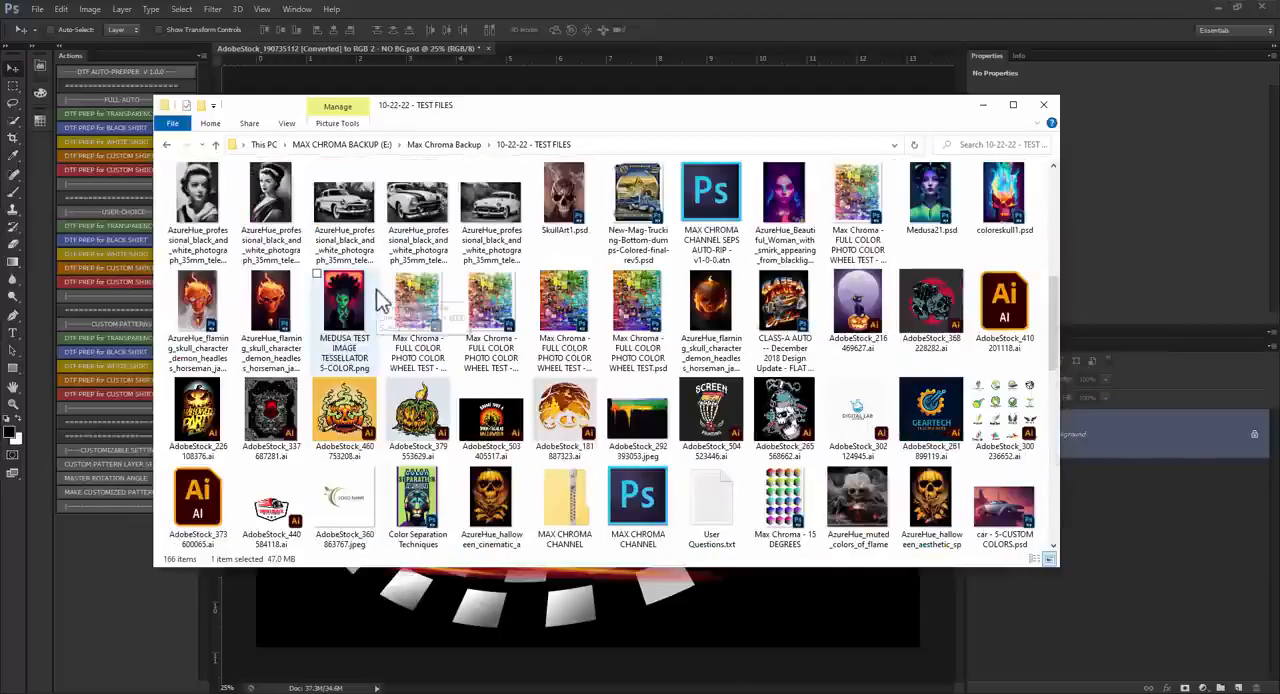
pyautogui.moveTo(194, 294); pyautogui.dragTo(727, 22)
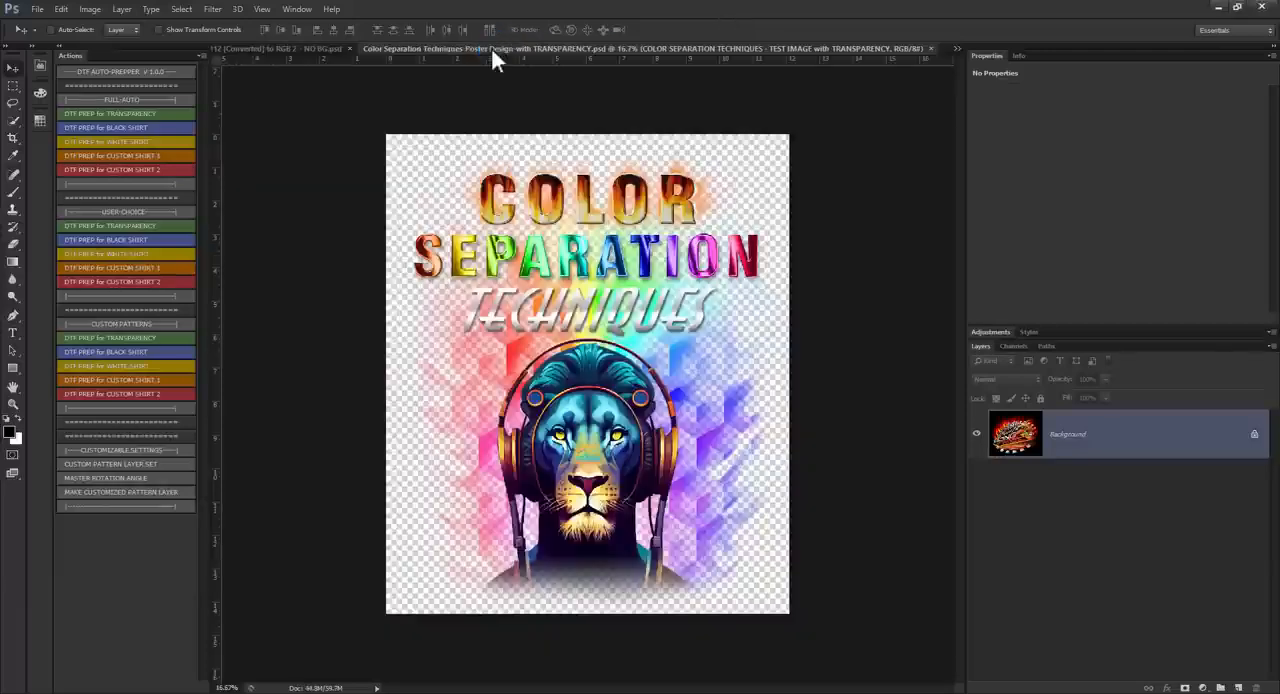
# Step: Close the original racing design without saving and flatten the color separation poster image
pyautogui.click(349, 47)
pyautogui.hotkey('ctrl', 'w')
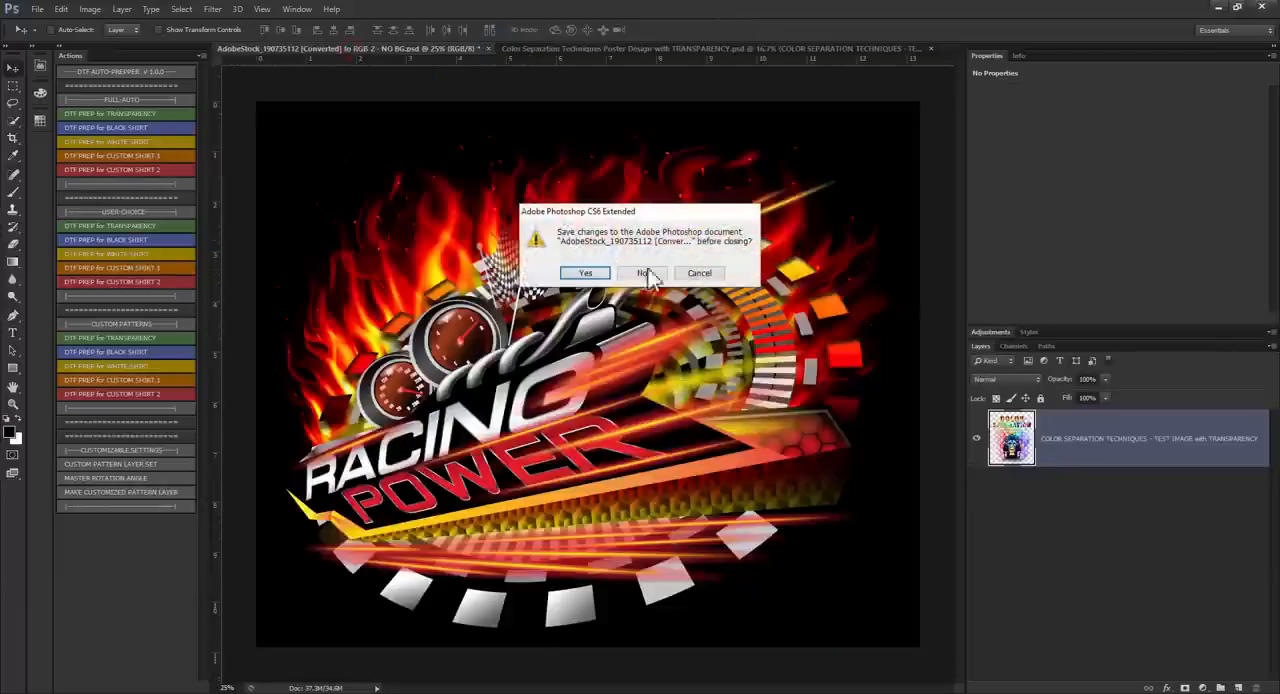
pyautogui.click(652, 273)
pyautogui.click(121, 9)
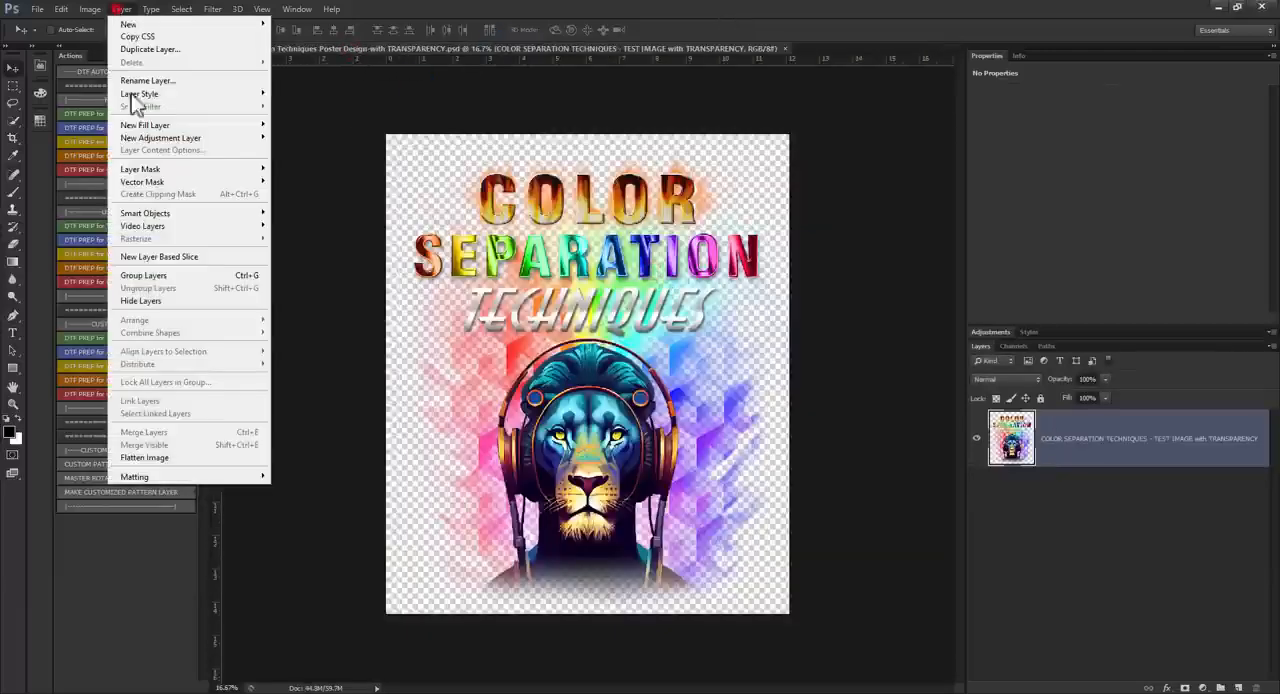
pyautogui.click(144, 457)
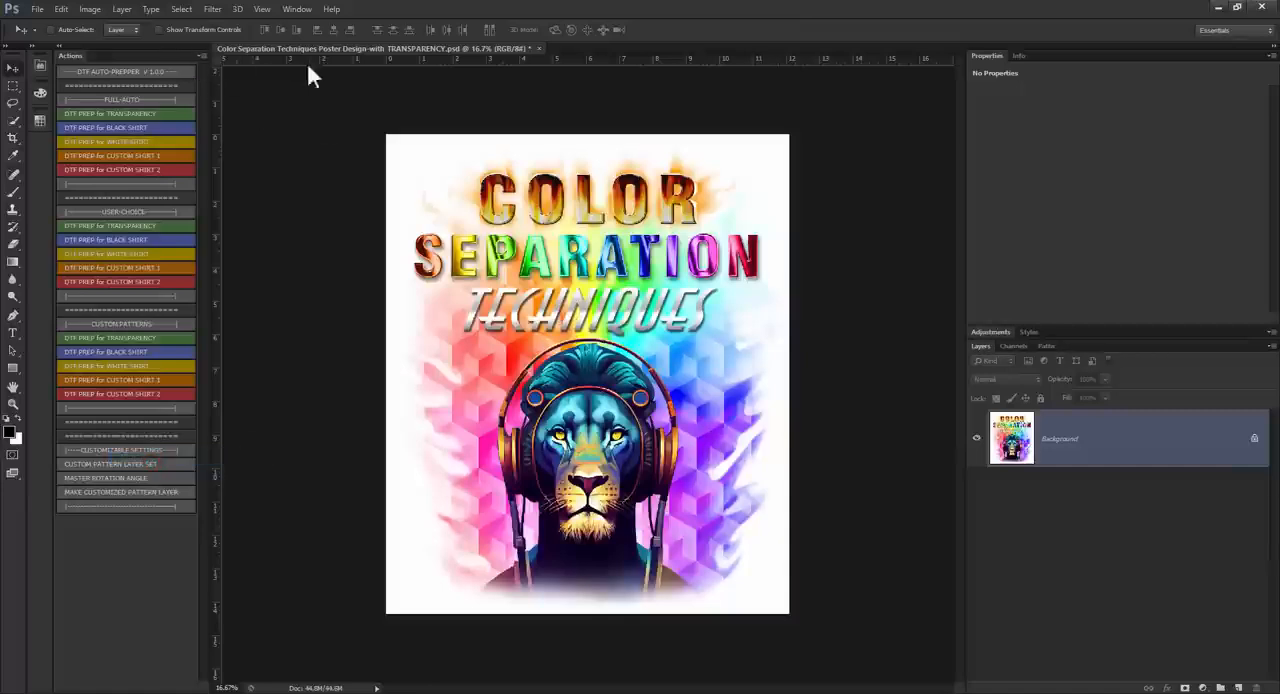
# Step: Check the flattened poster's document width, height and resolution in Image Size without changing them
pyautogui.click(90, 9)
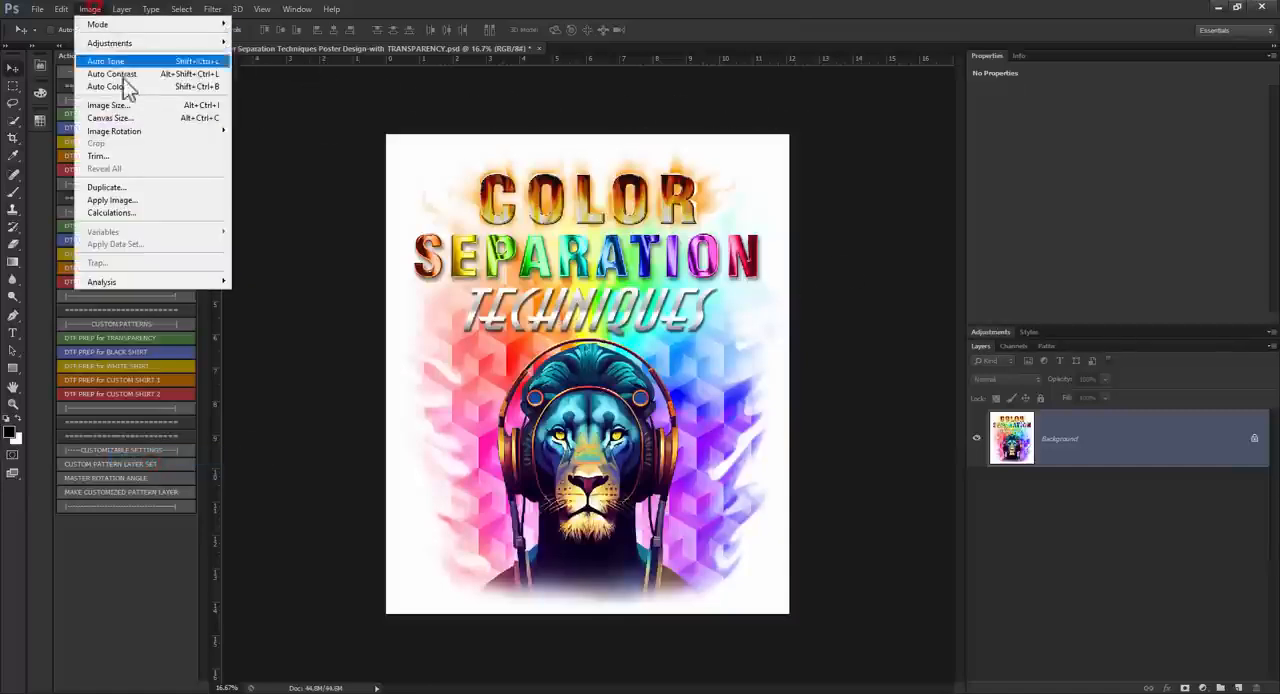
pyautogui.click(120, 105)
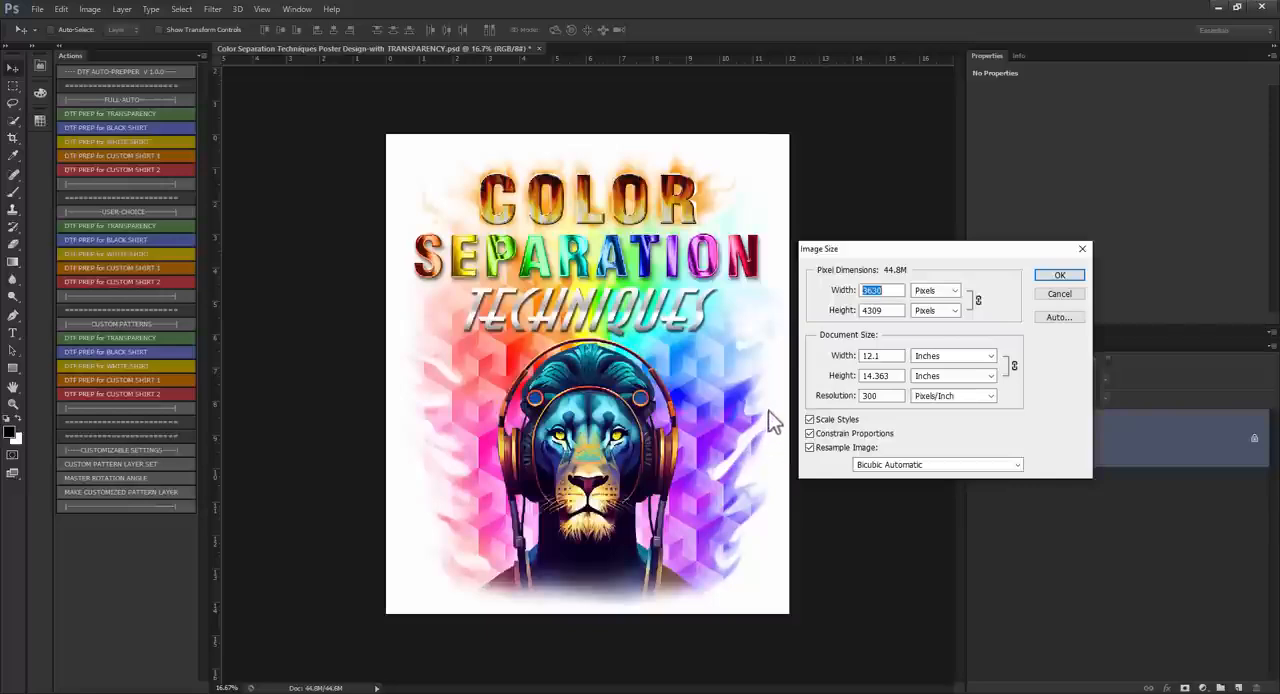
pyautogui.doubleClick(872, 356)
pyautogui.doubleClick(888, 376)
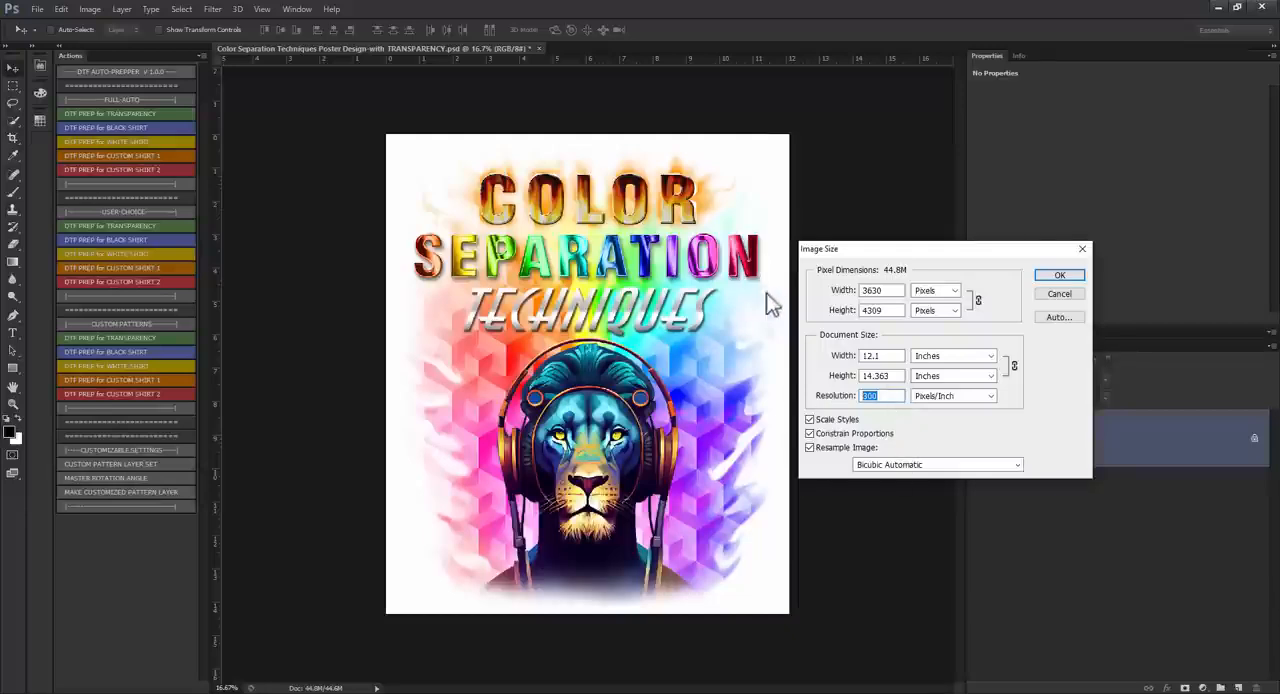
pyautogui.click(1059, 293)
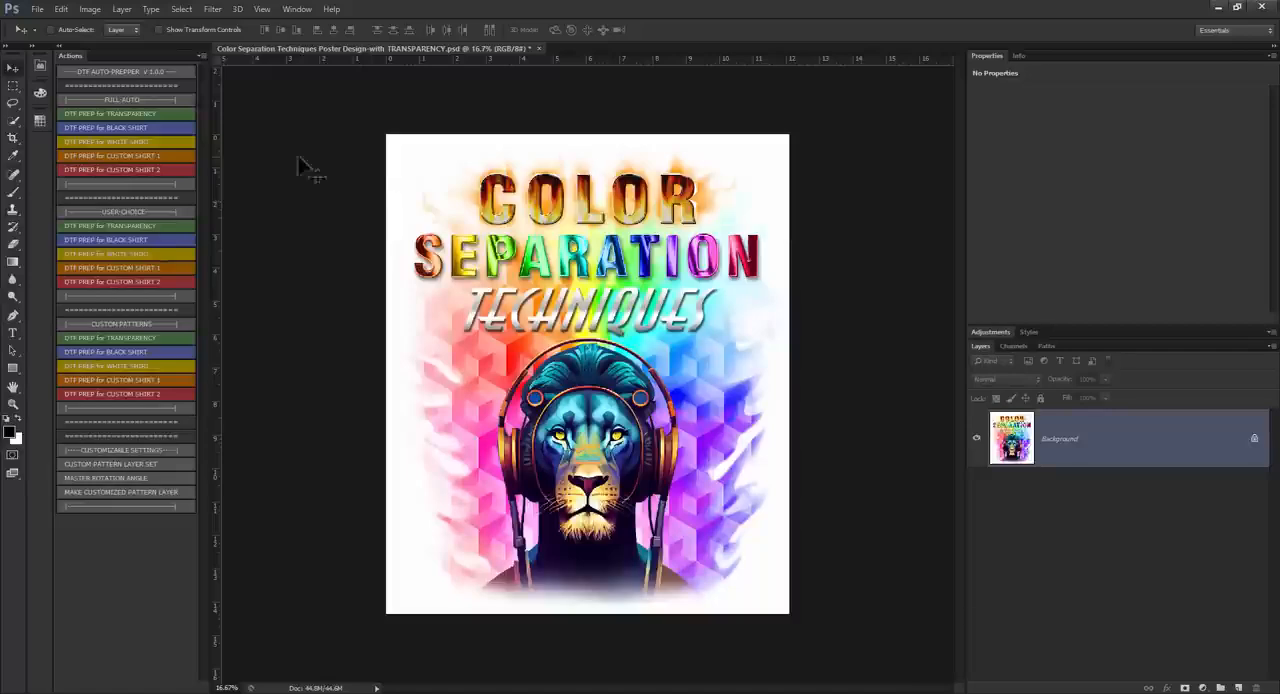
# Step: Run the FULL-AUTO DTF PREP for WHITE SHIRT action on the flattened poster
pyautogui.click(100, 141)
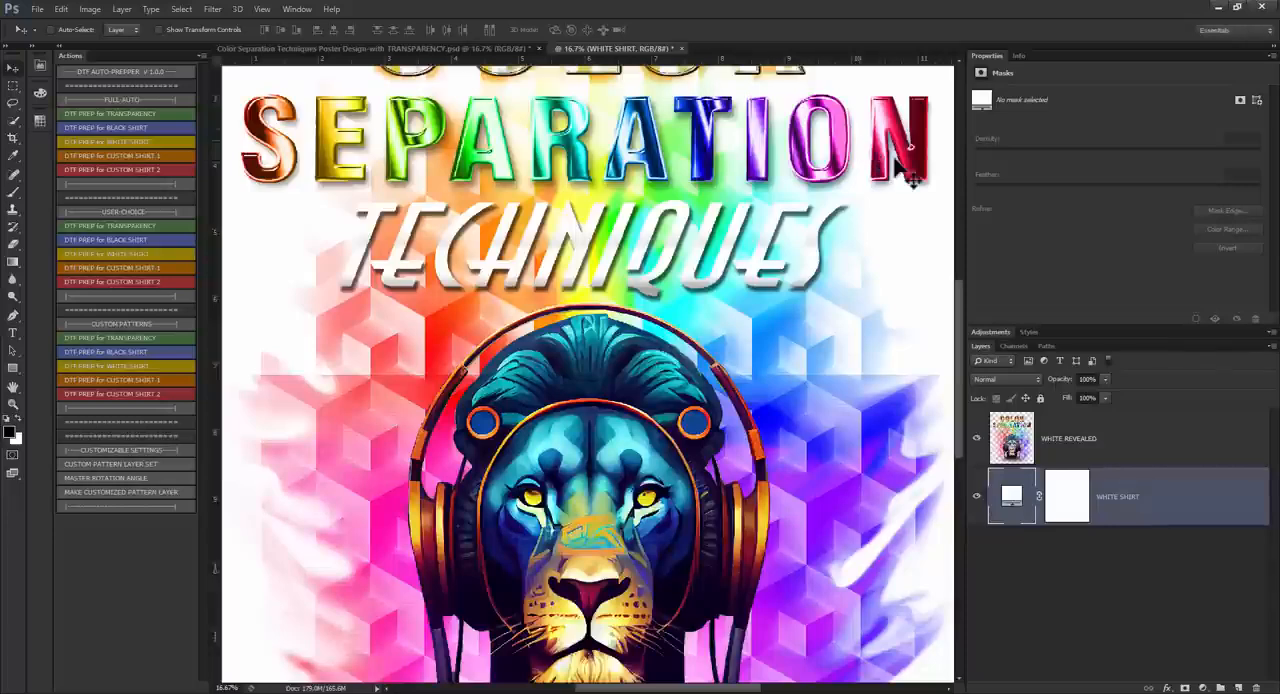
pyautogui.scroll(-3, 713, 410)
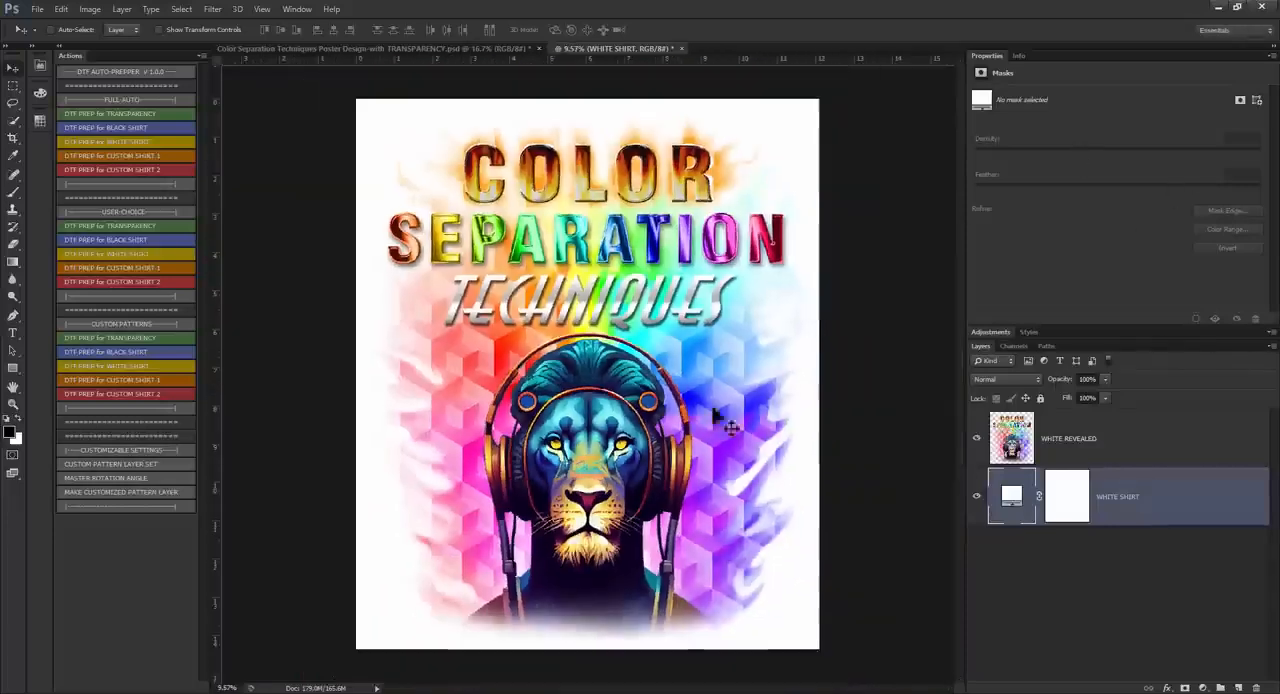
# Step: Preview a red and a black (000000) fill on the WHITE SHIRT layer and cancel the color change
pyautogui.doubleClick(1010, 496)
pyautogui.click(849, 469)
pyautogui.moveTo(886, 475); pyautogui.dragTo(914, 417)
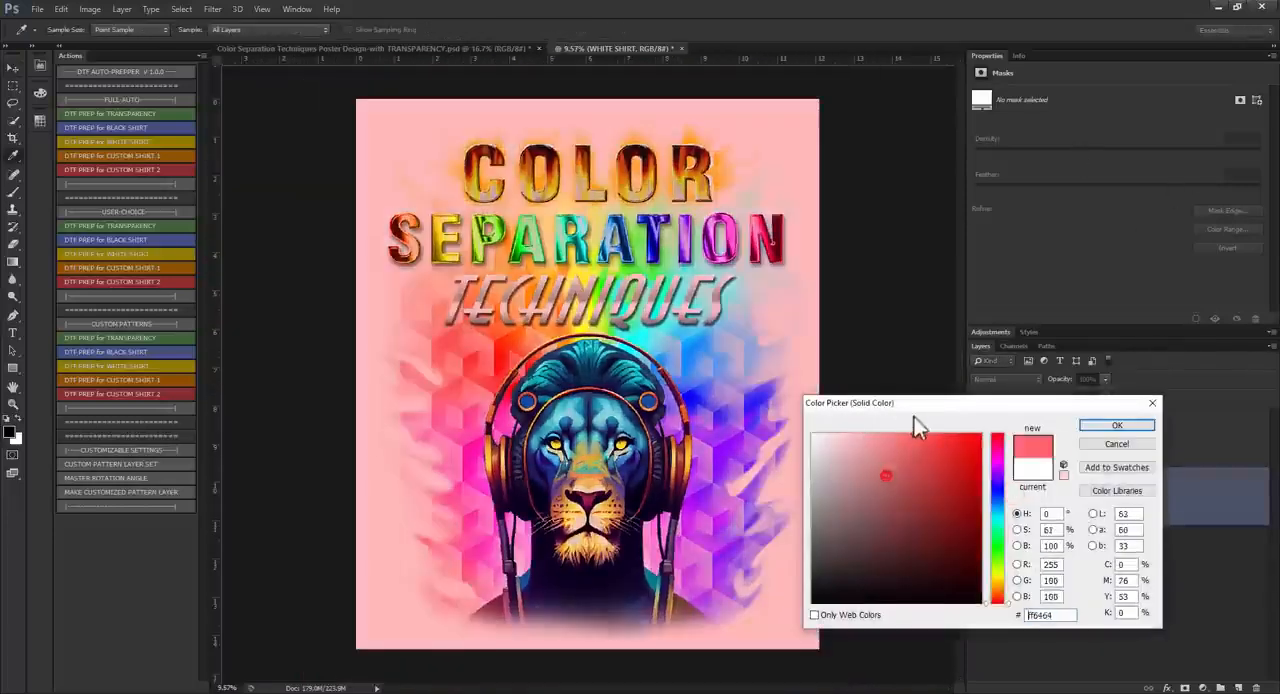
pyautogui.moveTo(934, 494); pyautogui.dragTo(1003, 403)
pyautogui.write('000000')
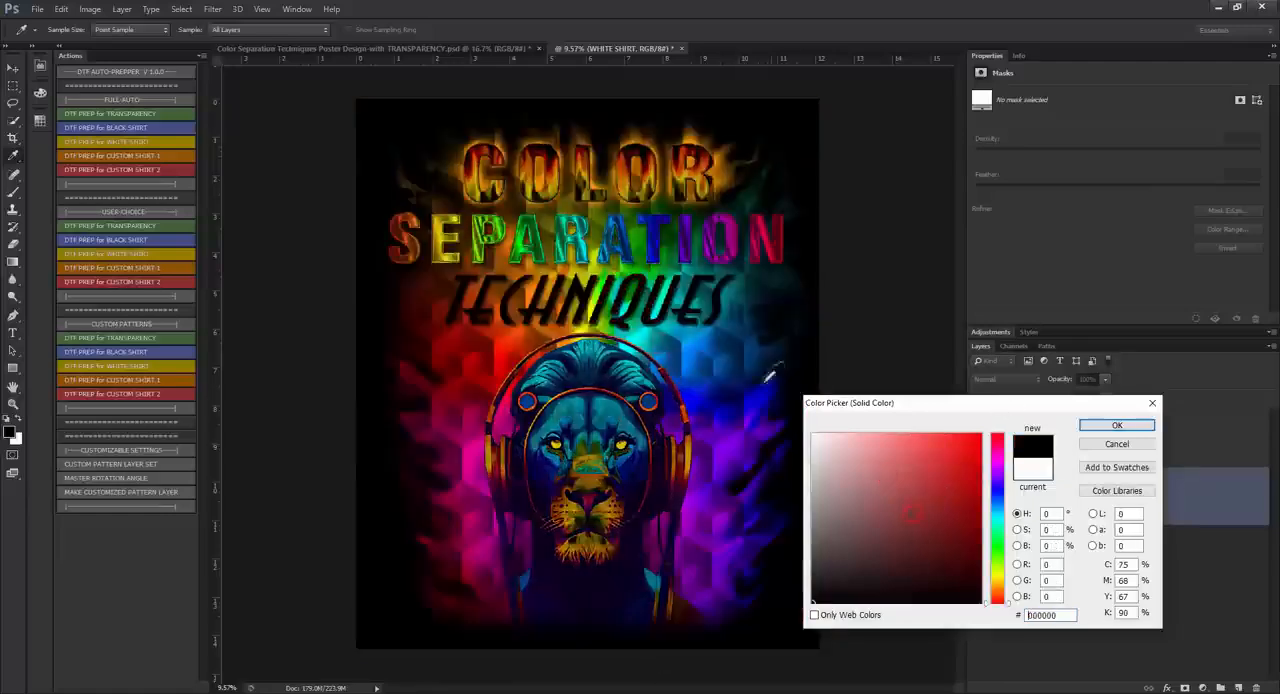
pyautogui.click(1108, 441)
# Step: Hide the WHITE SHIRT layer and examine the halftone dots in the lettering, rainbow background and lion's mane over transparency
pyautogui.click(976, 497)
pyautogui.scroll(10, 603, 262)
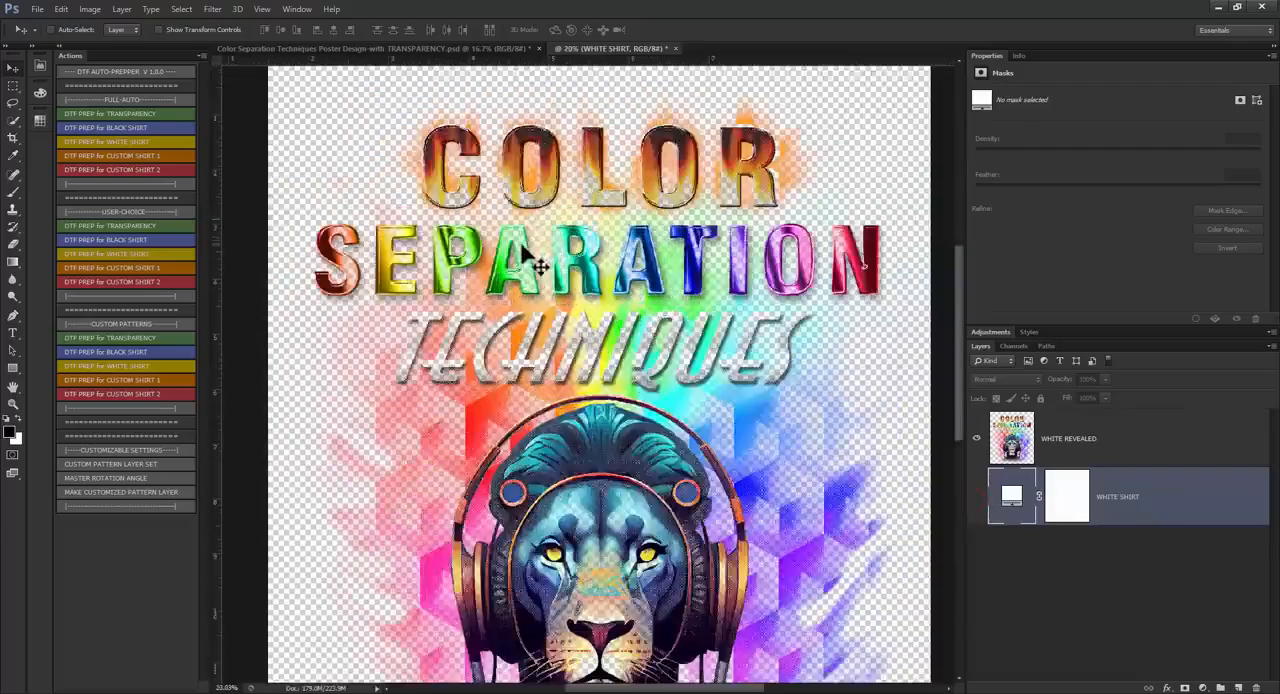
pyautogui.scroll(3, 530, 357)
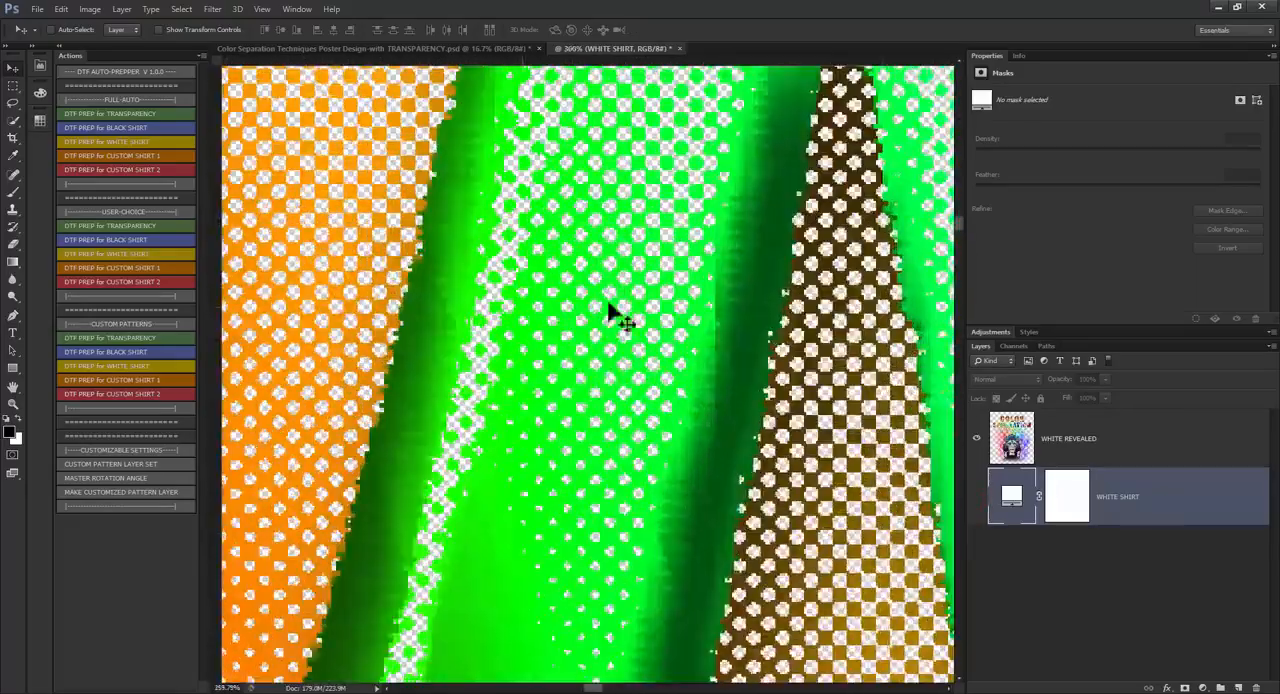
pyautogui.scroll(-4, 530, 320)
pyautogui.scroll(3, 547, 545)
pyautogui.scroll(1, 547, 510)
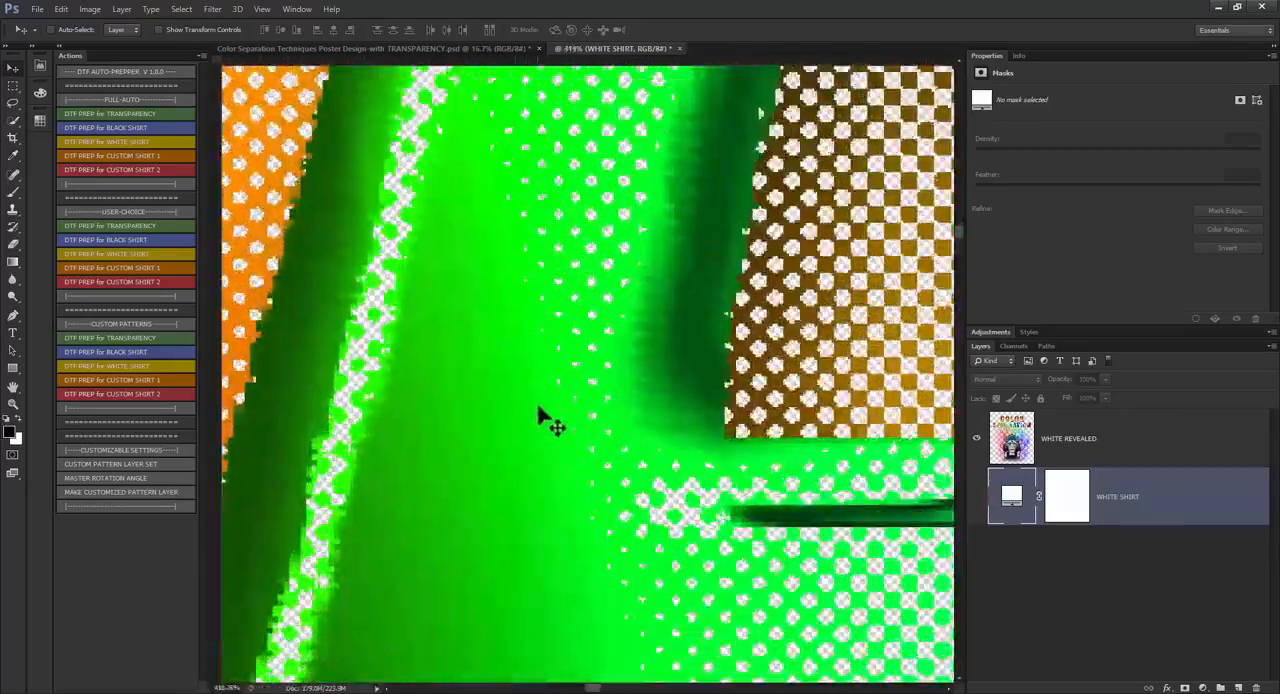
pyautogui.scroll(-2, 663, 363)
pyautogui.scroll(-5, 675, 432)
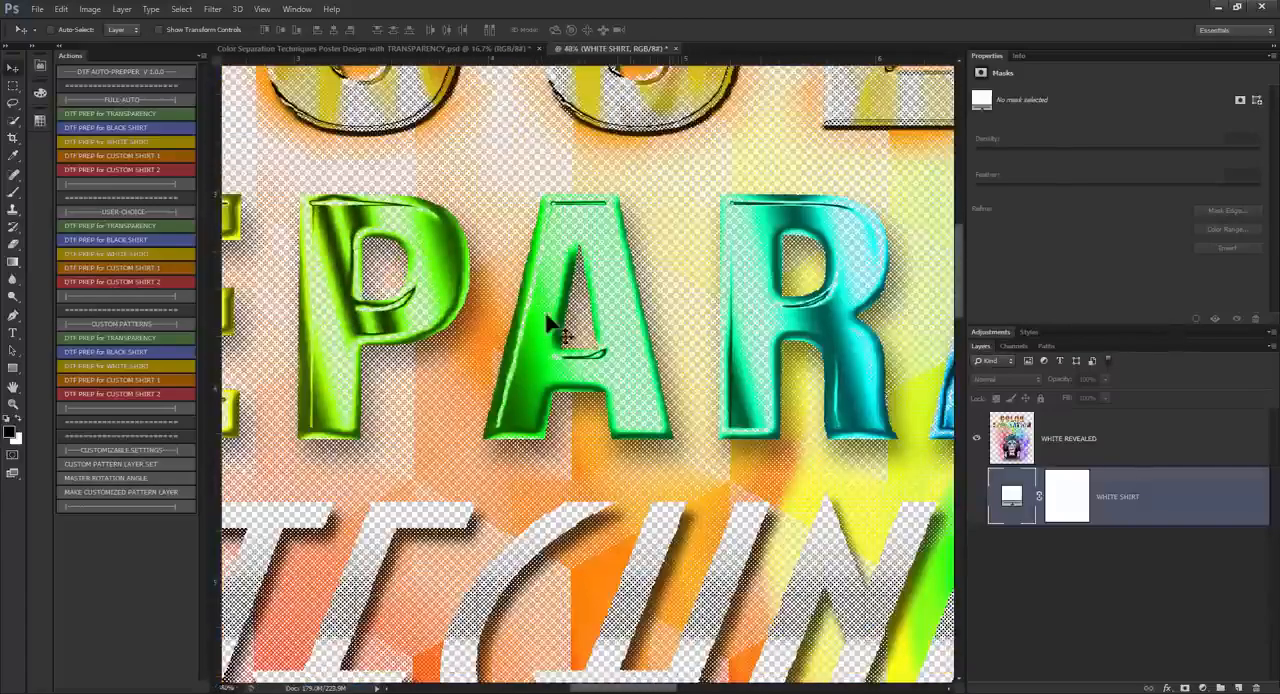
pyautogui.scroll(-2, 537, 571)
pyautogui.scroll(1, 429, 306)
pyautogui.scroll(-2, 825, 620)
pyautogui.scroll(1, 835, 621)
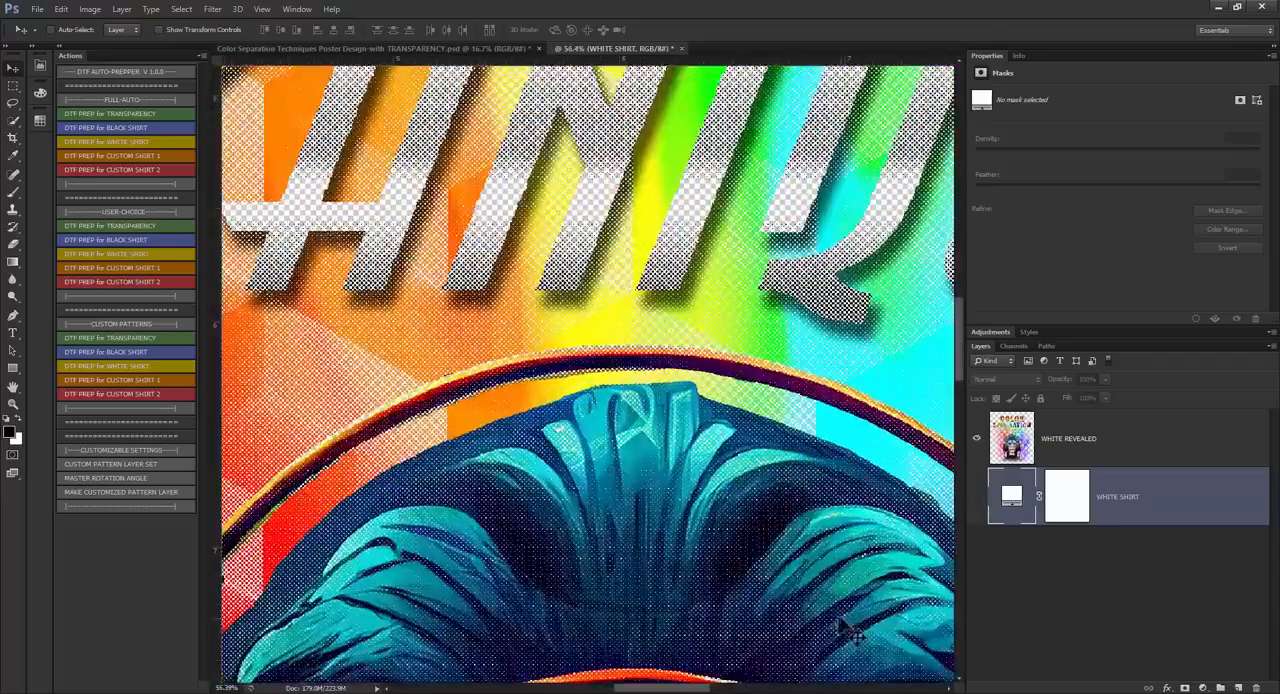
pyautogui.scroll(1, 560, 294)
pyautogui.scroll(-1, 605, 378)
pyautogui.scroll(-5, 605, 378)
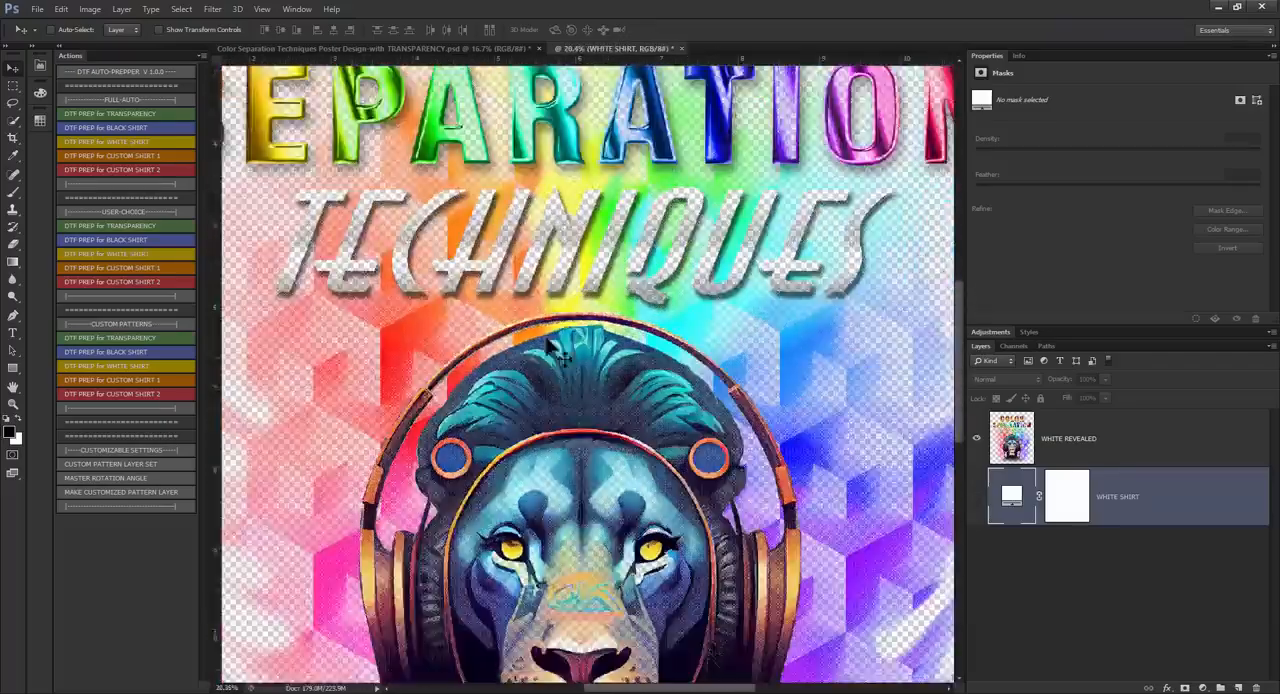
# Step: Show the WHITE SHIRT layer again and close both the halftoned and the original poster documents without saving
pyautogui.click(976, 500)
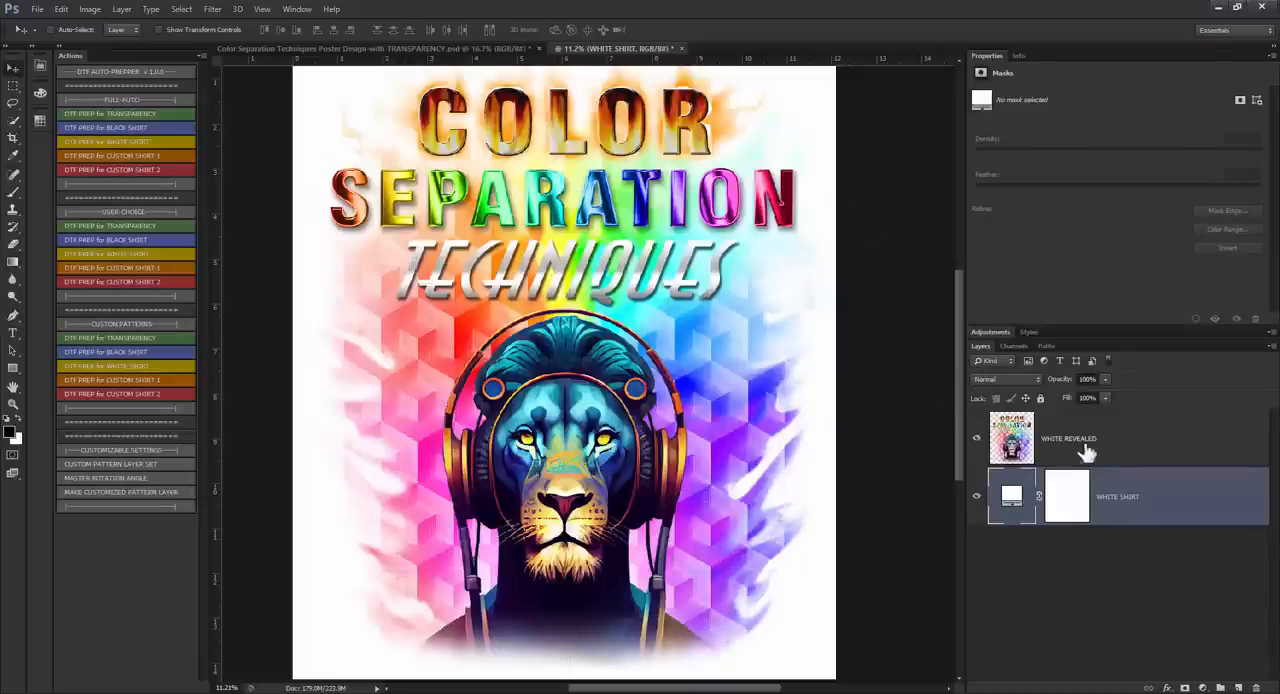
pyautogui.click(681, 48)
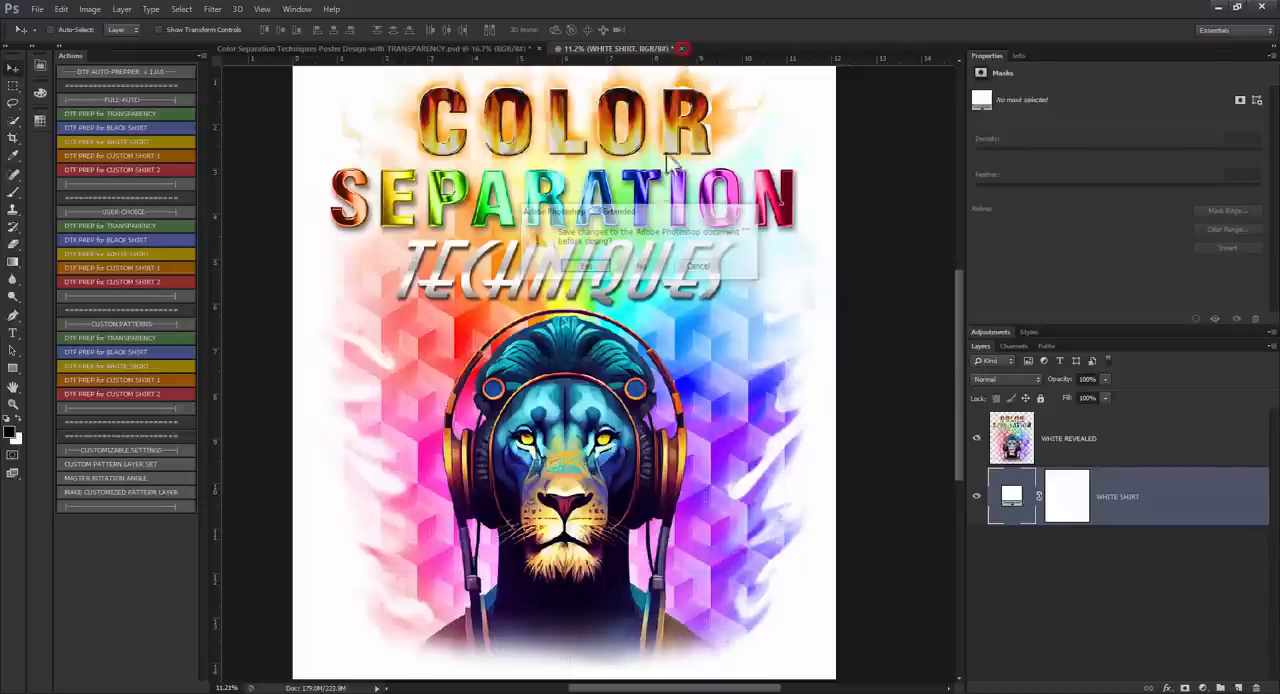
pyautogui.click(644, 270)
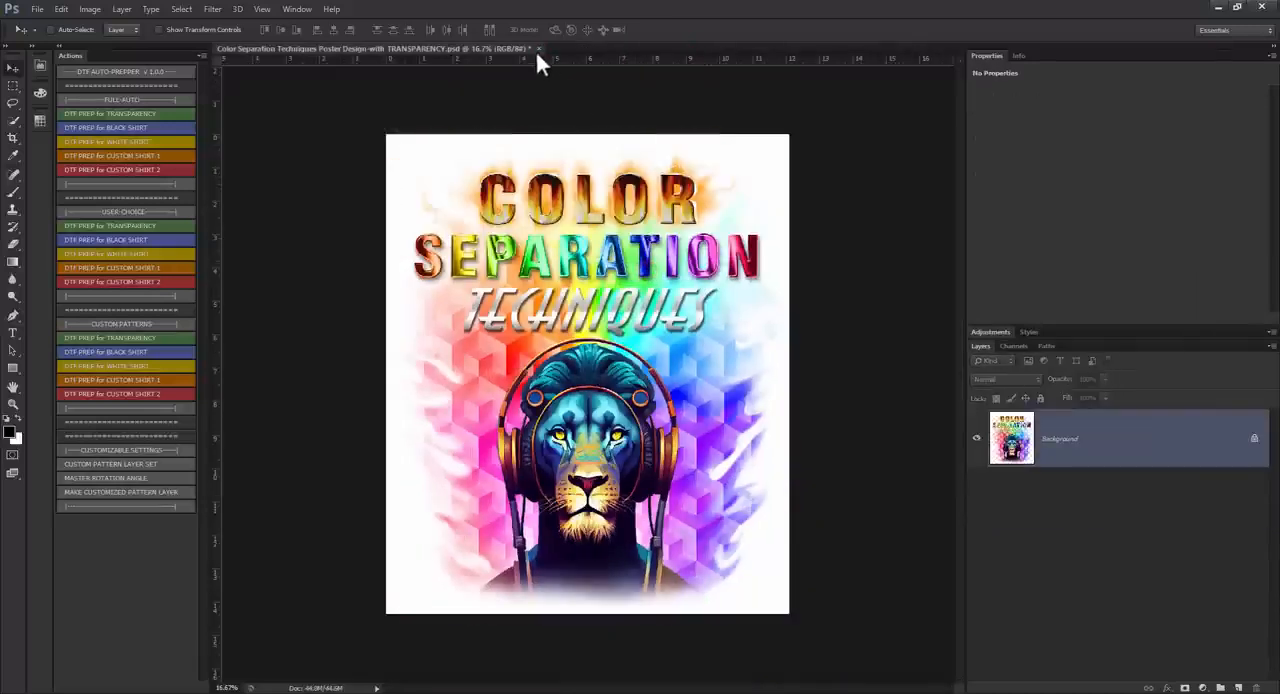
pyautogui.click(538, 48)
pyautogui.click(646, 267)
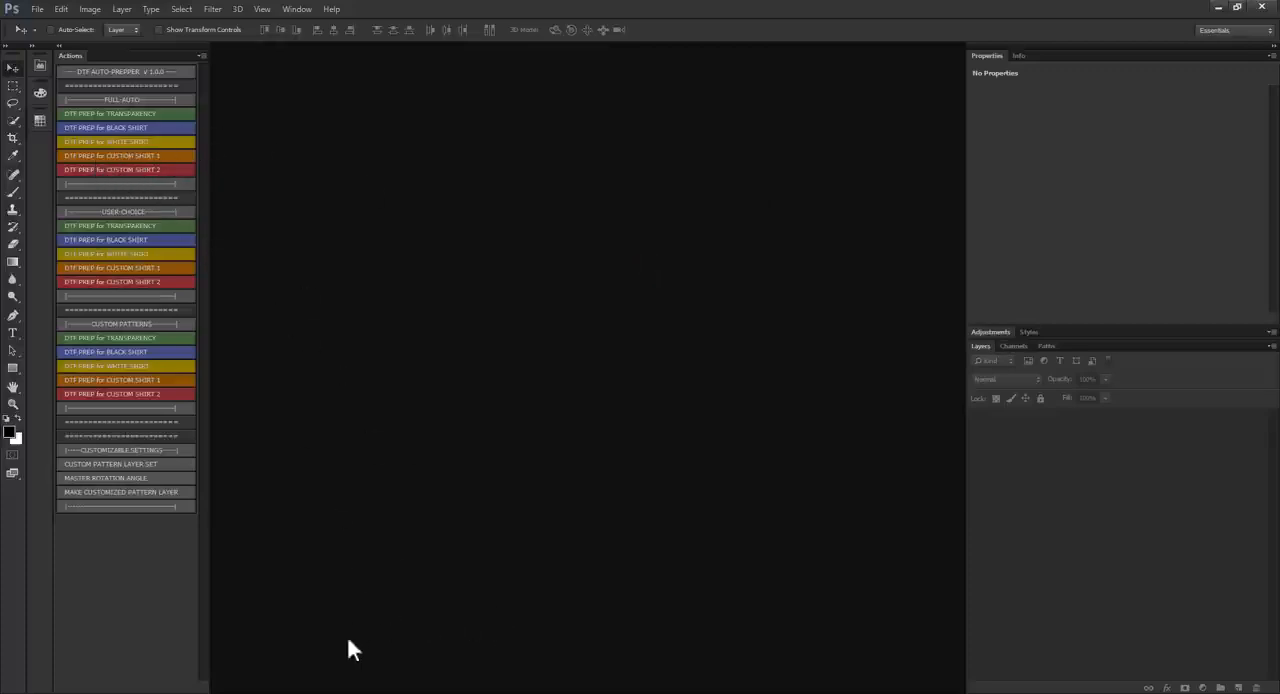
# Step: Open AdobeStock_190735112 [Converted] to RGB 2.psd from the 10-22-22 - TEST FILES folder
pyautogui.click(303, 693)
pyautogui.click(300, 660)
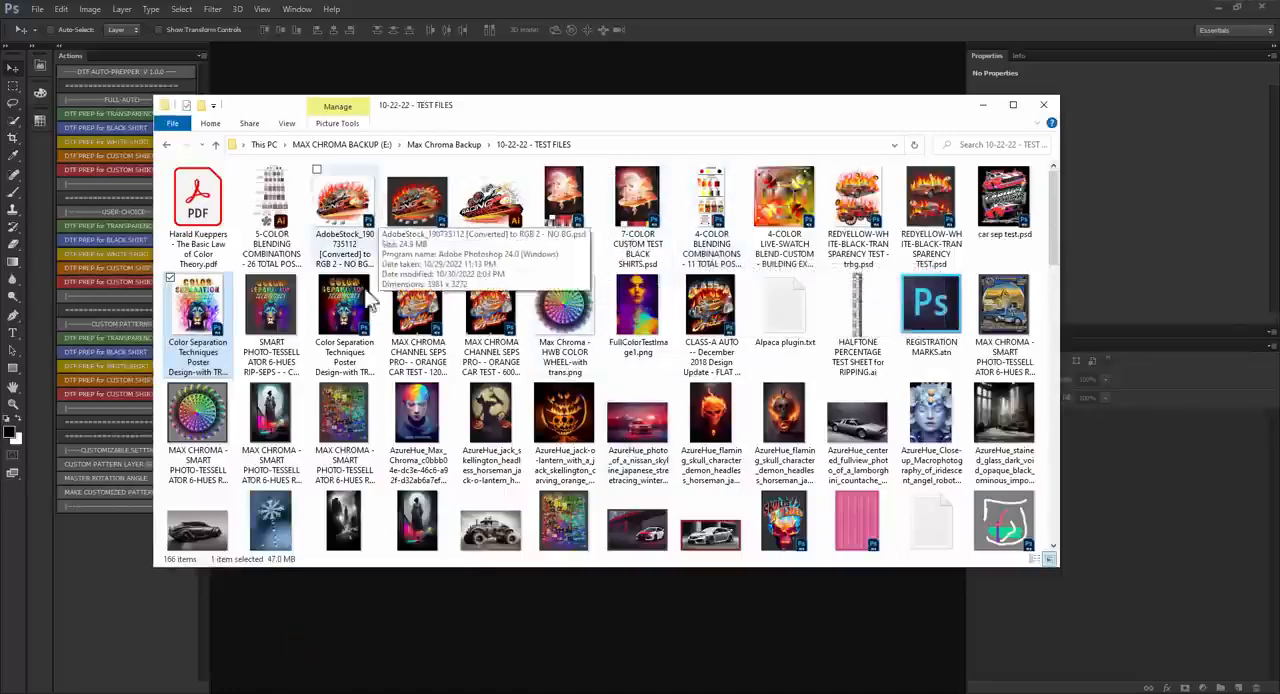
pyautogui.scroll(-1, 270, 215)
pyautogui.scroll(1, 260, 205)
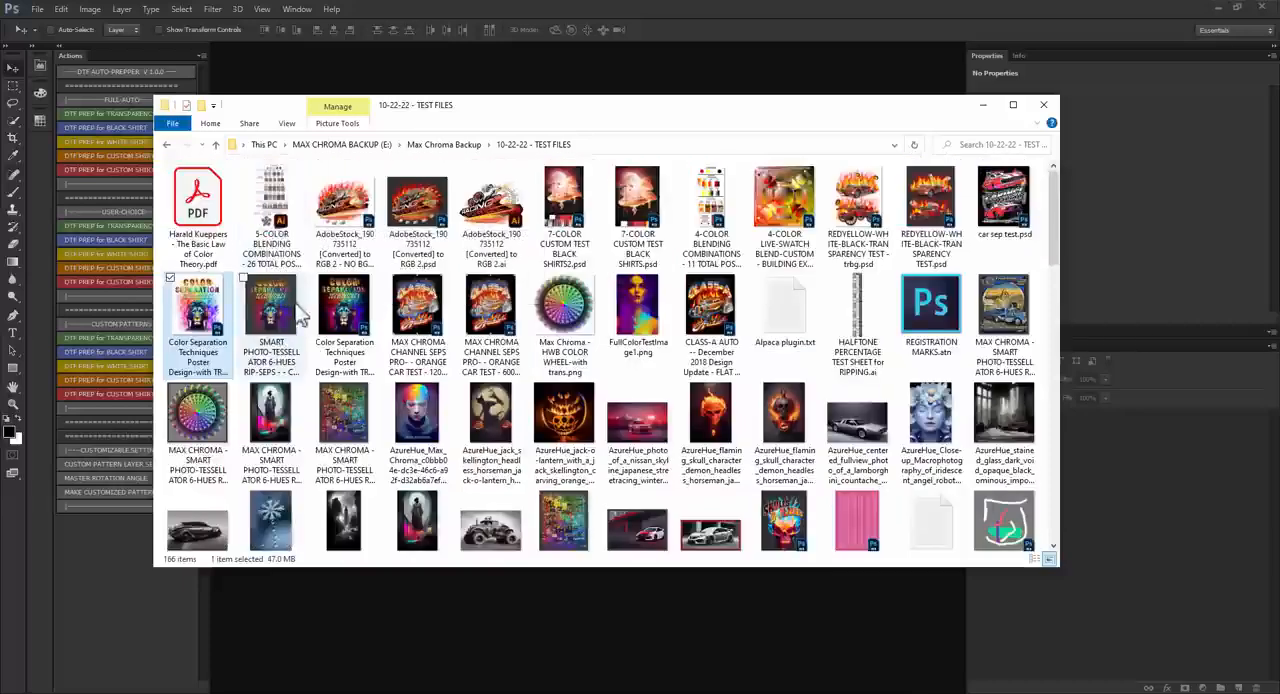
pyautogui.moveTo(430, 215); pyautogui.dragTo(565, 88)
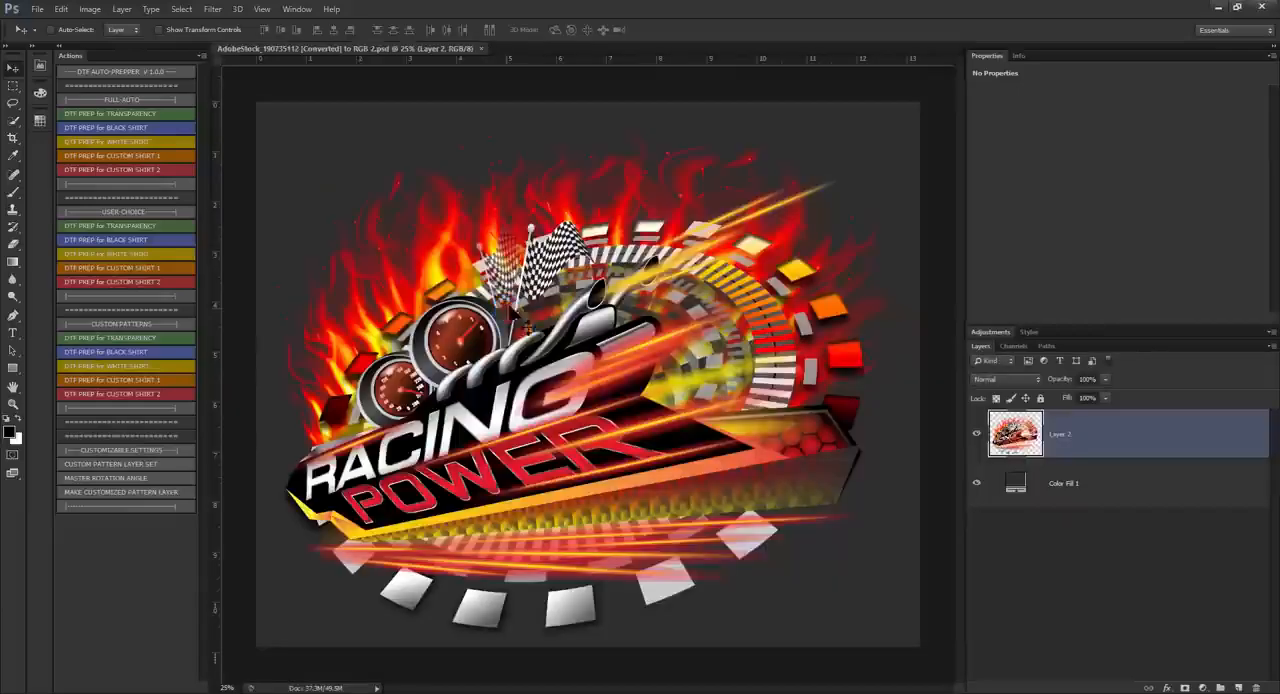
# Step: Recolor the Color Fill 1 background layer to teal (0a5c5d) and flatten the image
pyautogui.doubleClick(1014, 494)
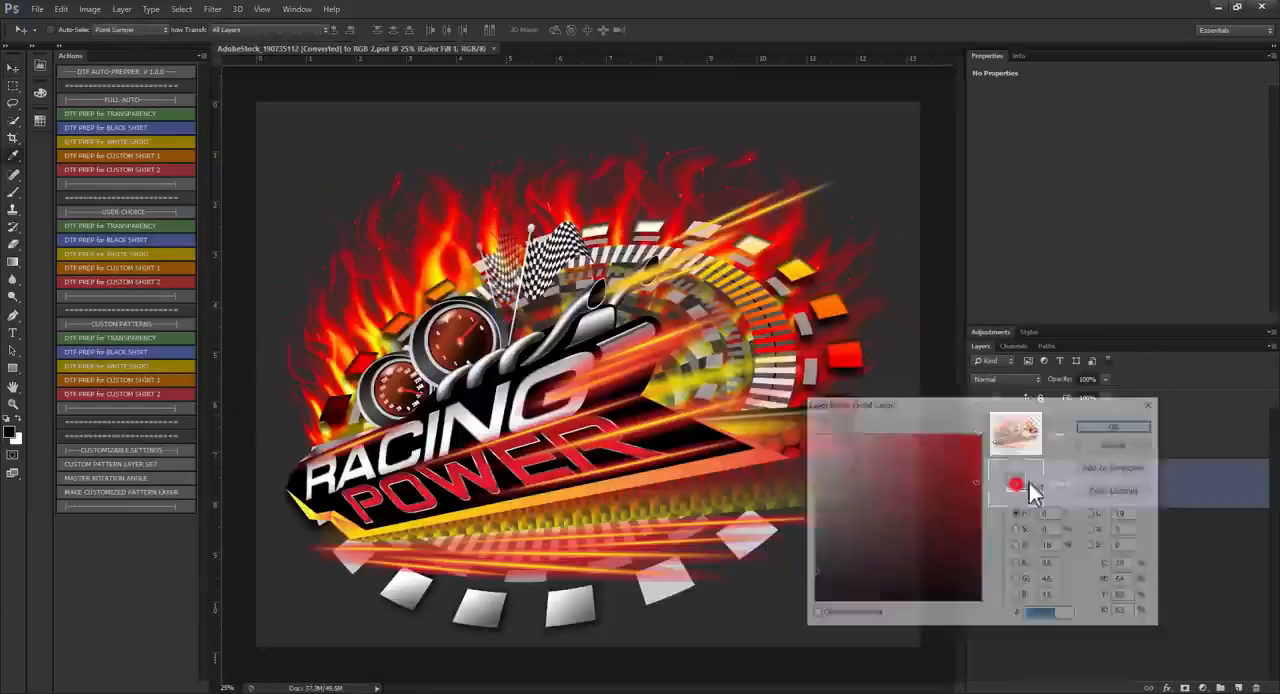
pyautogui.click(997, 517)
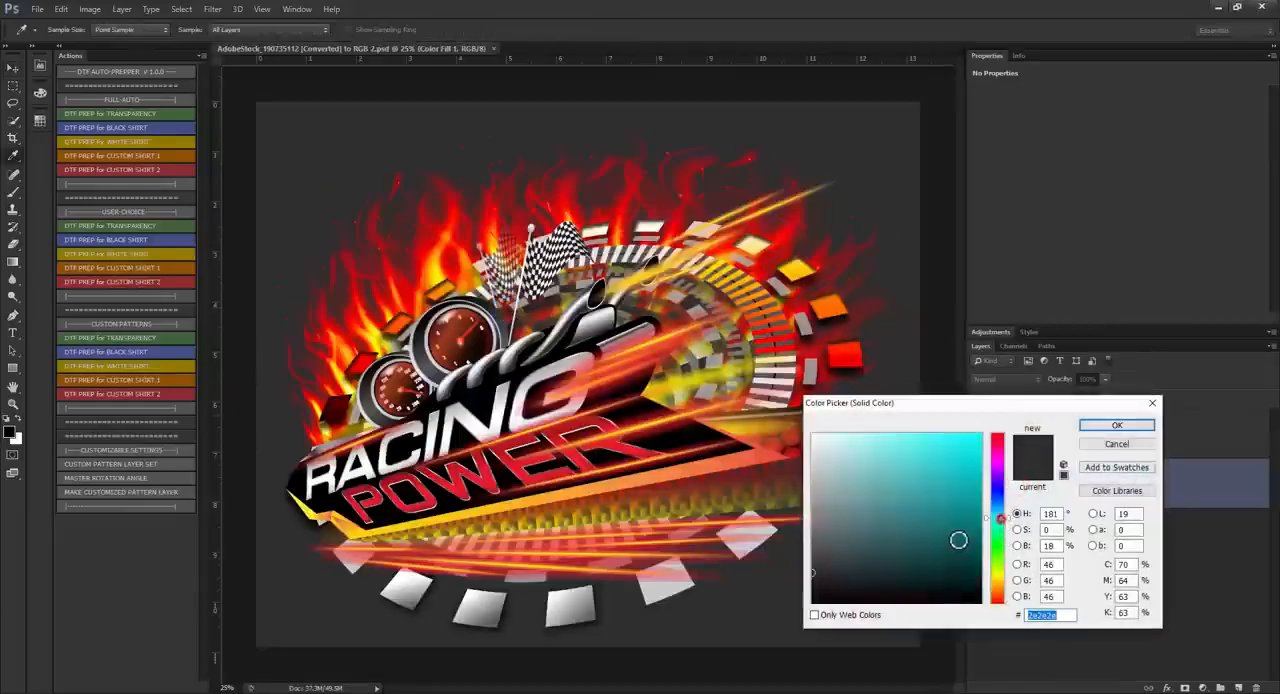
pyautogui.click(948, 549)
pyautogui.moveTo(951, 551); pyautogui.dragTo(959, 539)
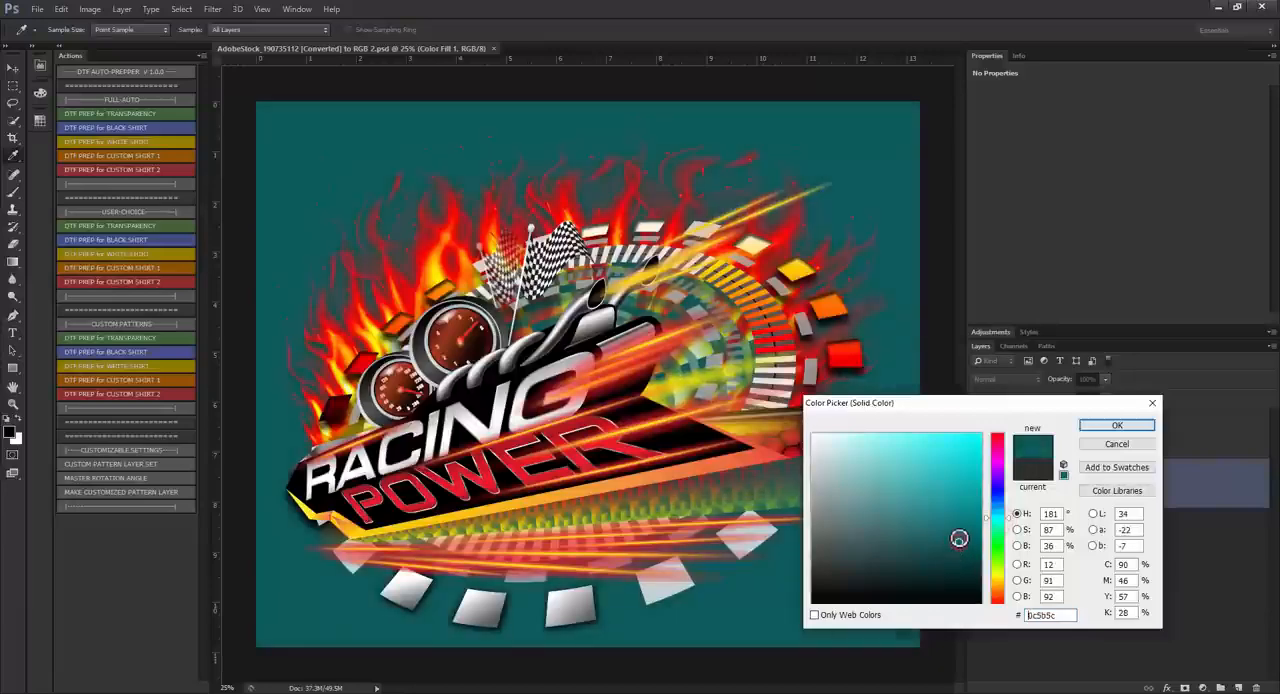
pyautogui.click(1126, 428)
pyautogui.click(124, 12)
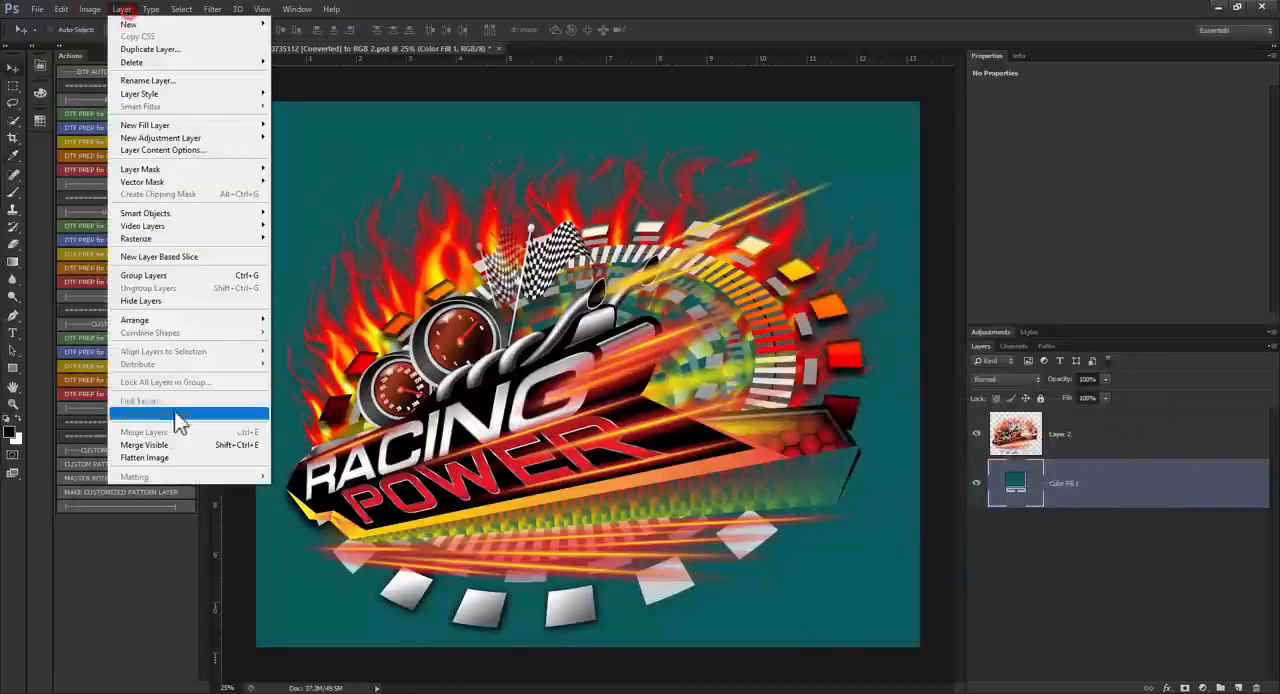
pyautogui.click(177, 461)
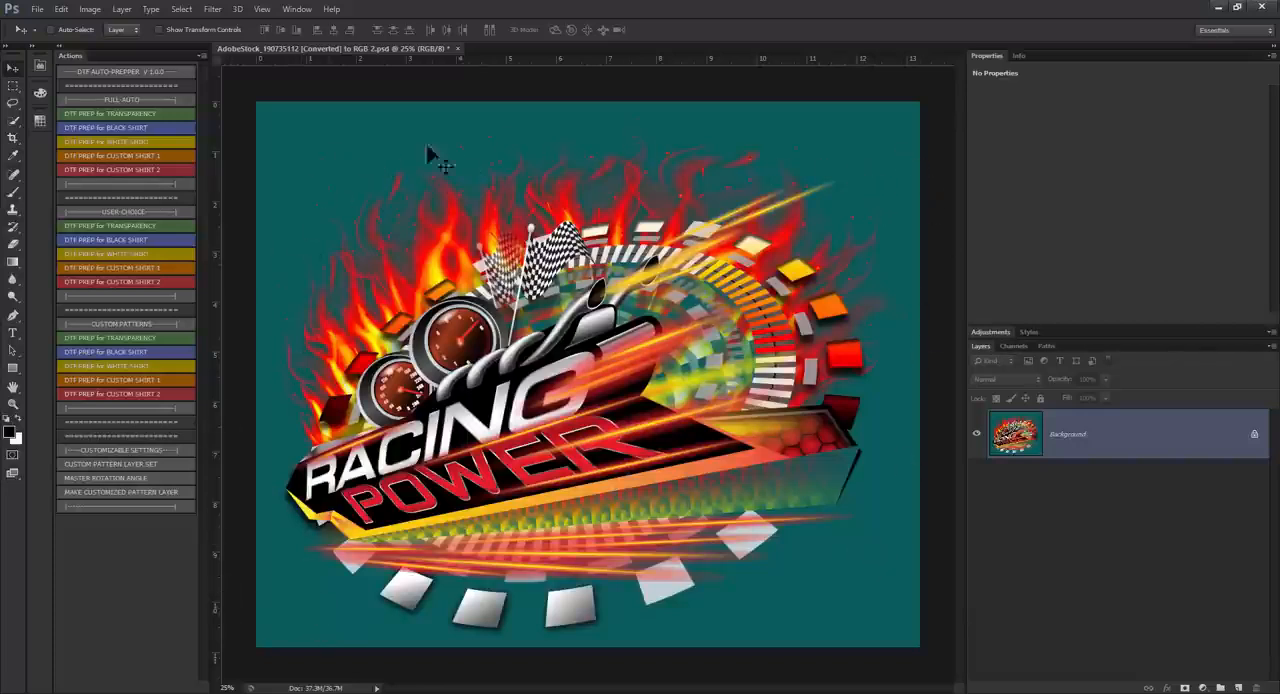
# Step: Run the full-auto DTF PREP for CUSTOM SHIRT 1 action, sampling the teal background in Color Range with fuzziness about 89
pyautogui.click(103, 152)
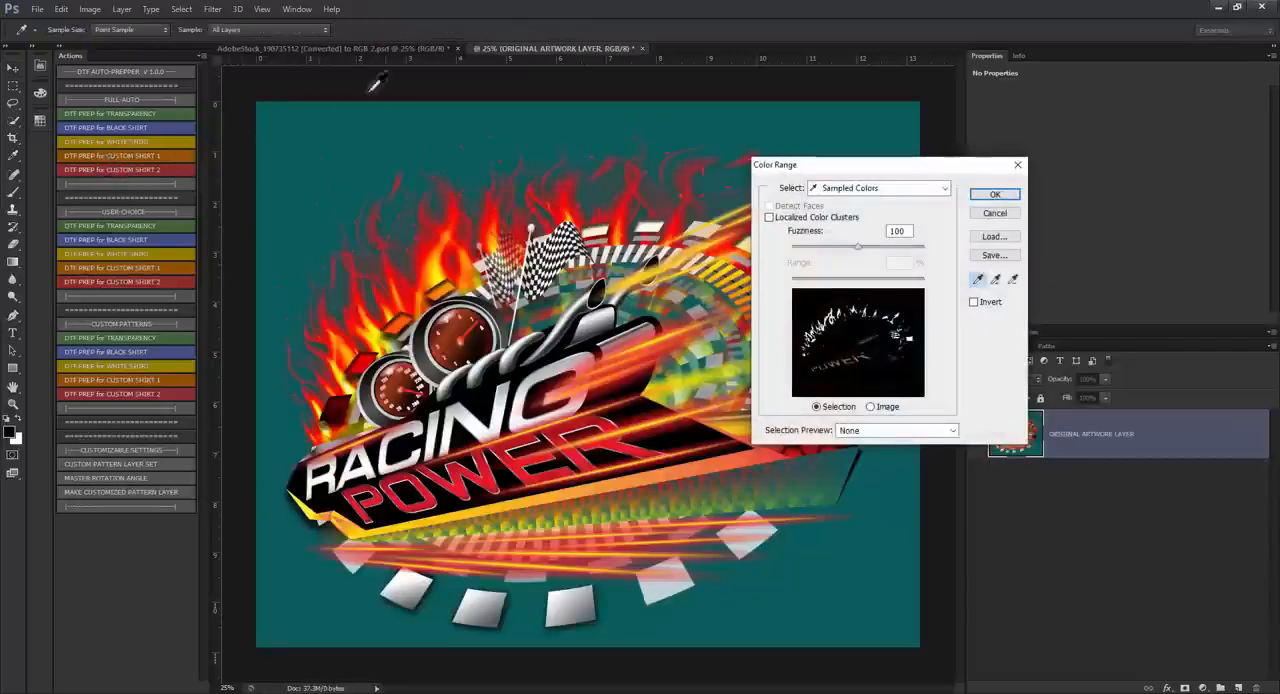
pyautogui.moveTo(891, 170); pyautogui.dragTo(884, 166)
pyautogui.click(288, 116)
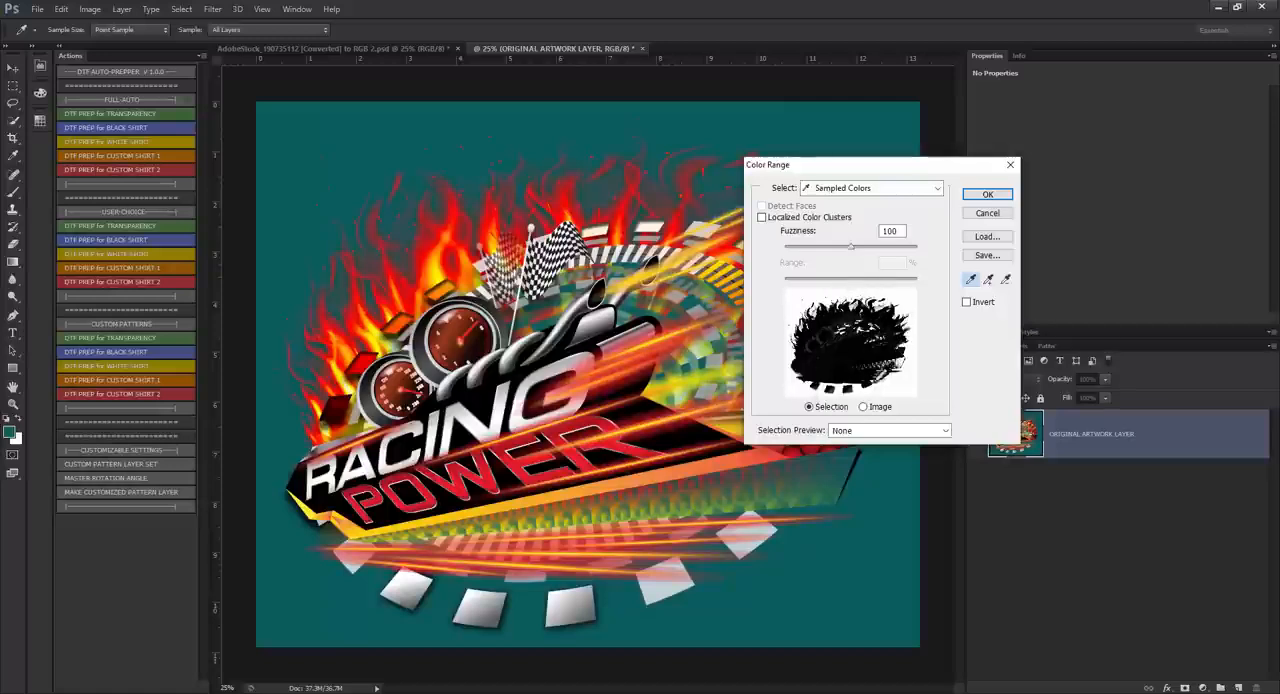
pyautogui.moveTo(857, 250); pyautogui.dragTo(822, 256)
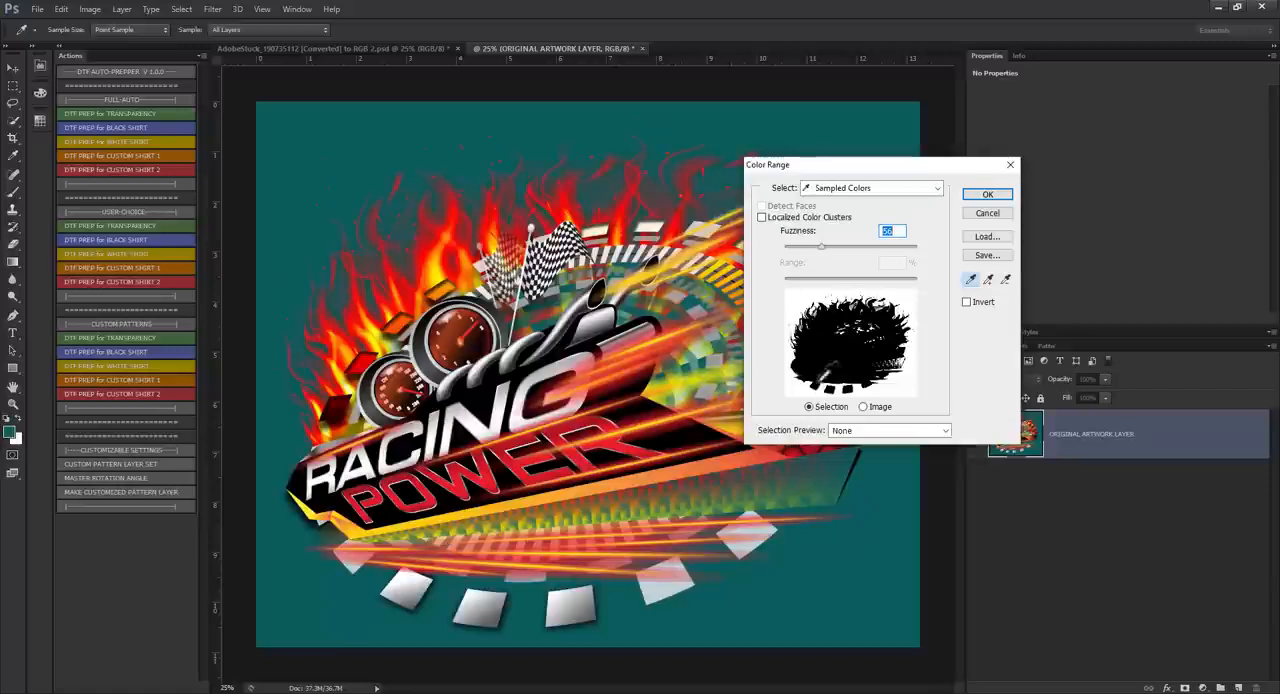
pyautogui.moveTo(822, 250); pyautogui.dragTo(850, 243)
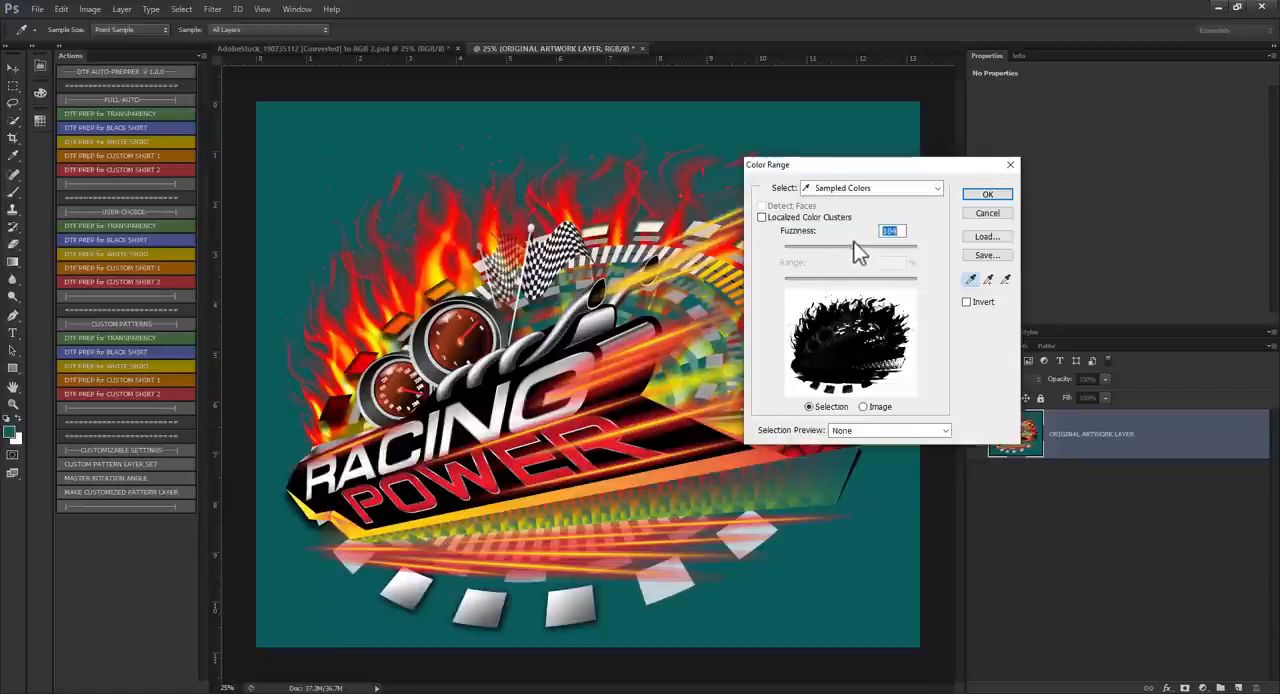
pyautogui.moveTo(854, 242); pyautogui.dragTo(840, 243)
pyautogui.click(987, 196)
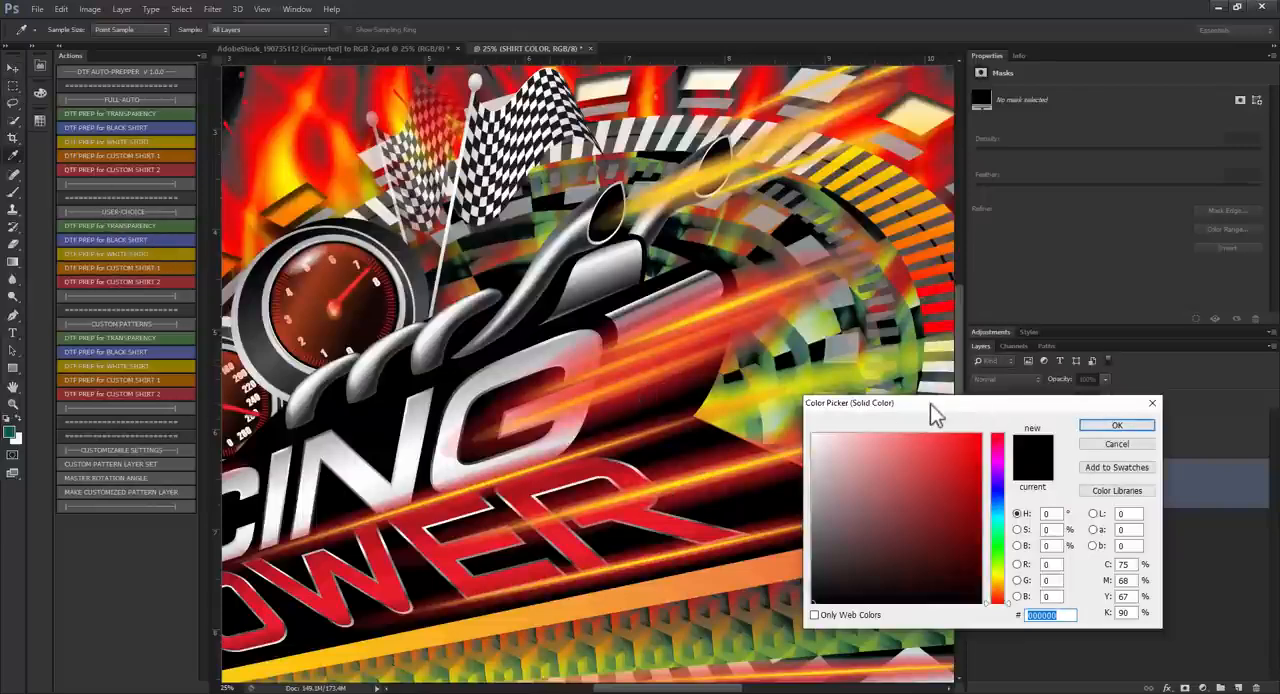
# Step: Set the SHIRT COLOR fill to teal 0a5c5d and let the action finish
pyautogui.moveTo(930, 413); pyautogui.dragTo(667, 323)
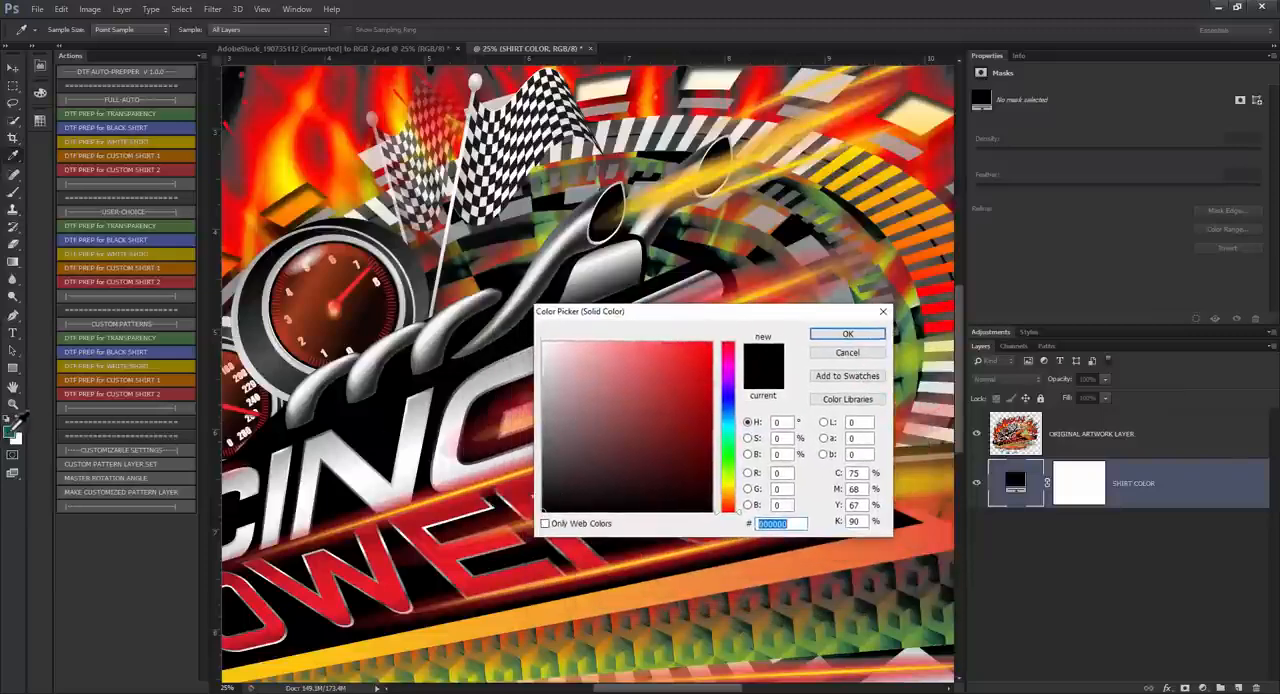
pyautogui.write('0a5c5d')
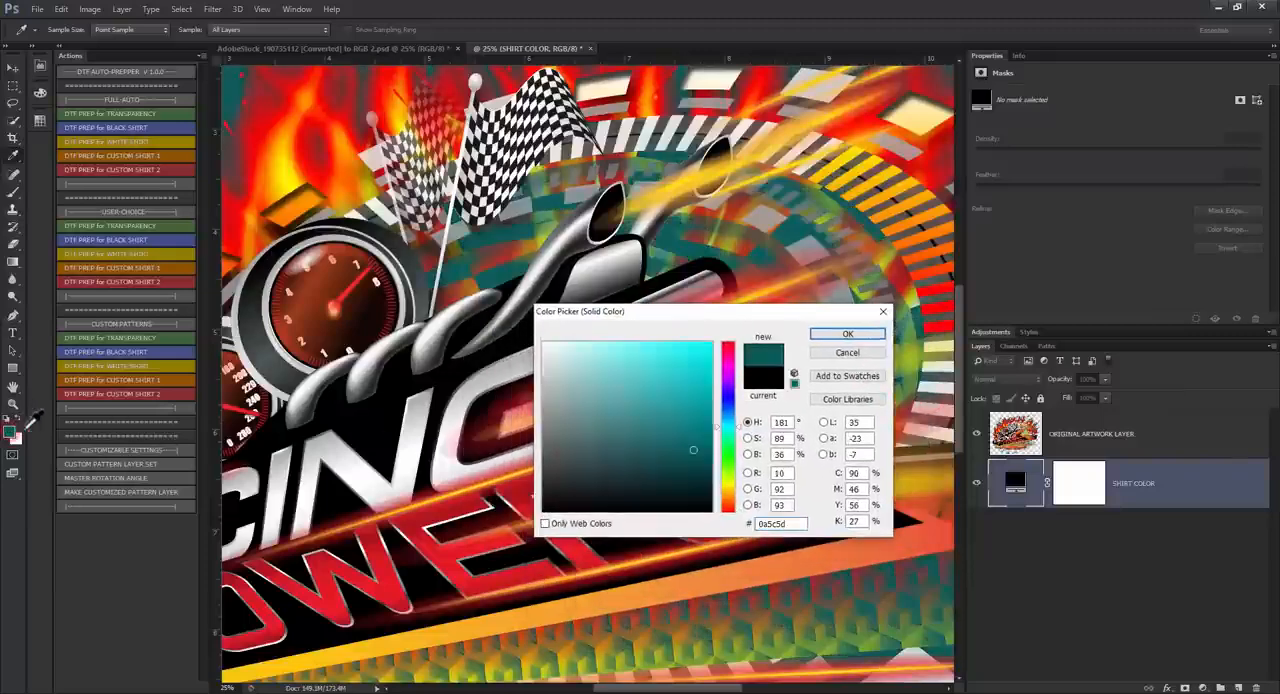
pyautogui.click(848, 334)
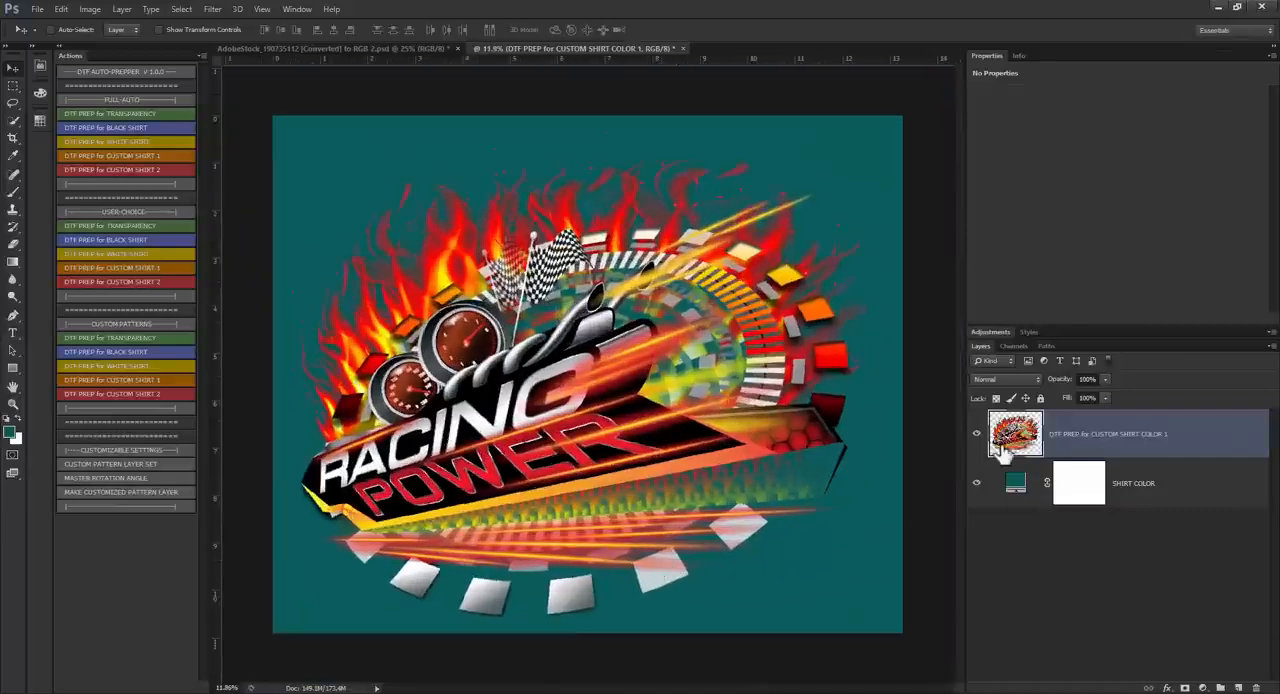
# Step: Hide the SHIRT COLOR layer and examine the halftone dots in the flames, light streaks and dial ring over transparency
pyautogui.scroll(2, 766, 182)
pyautogui.scroll(5, 766, 182)
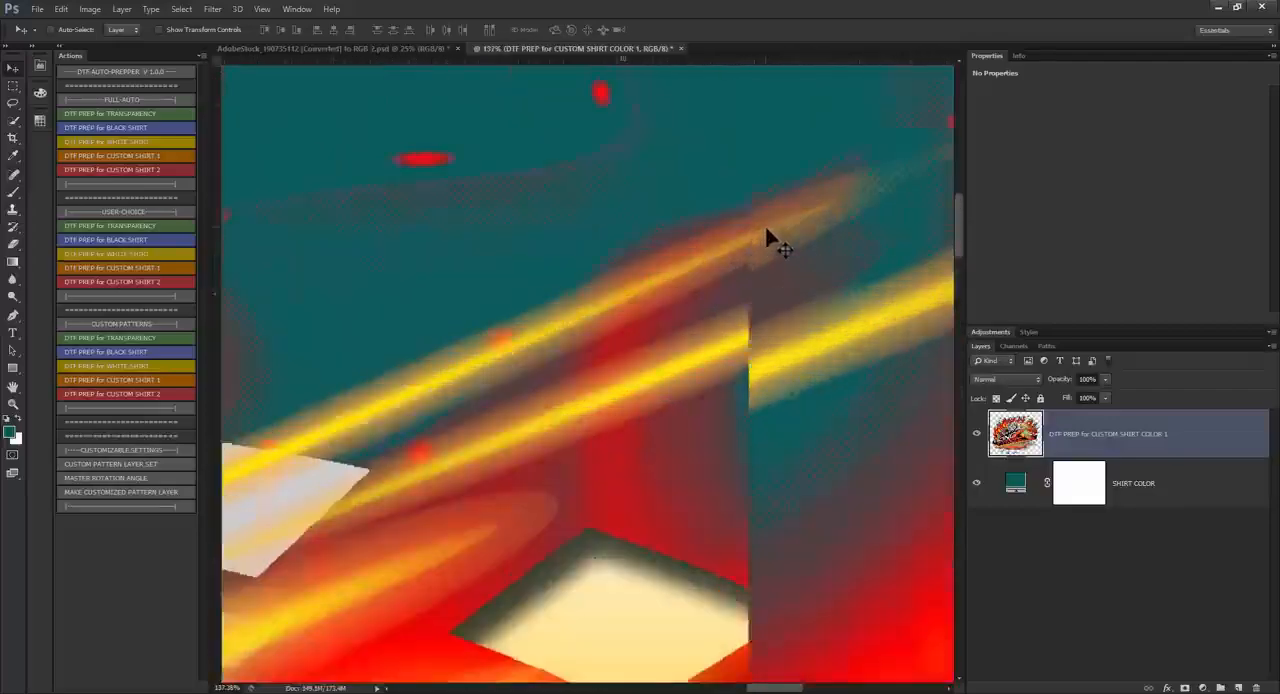
pyautogui.scroll(-2, 570, 345)
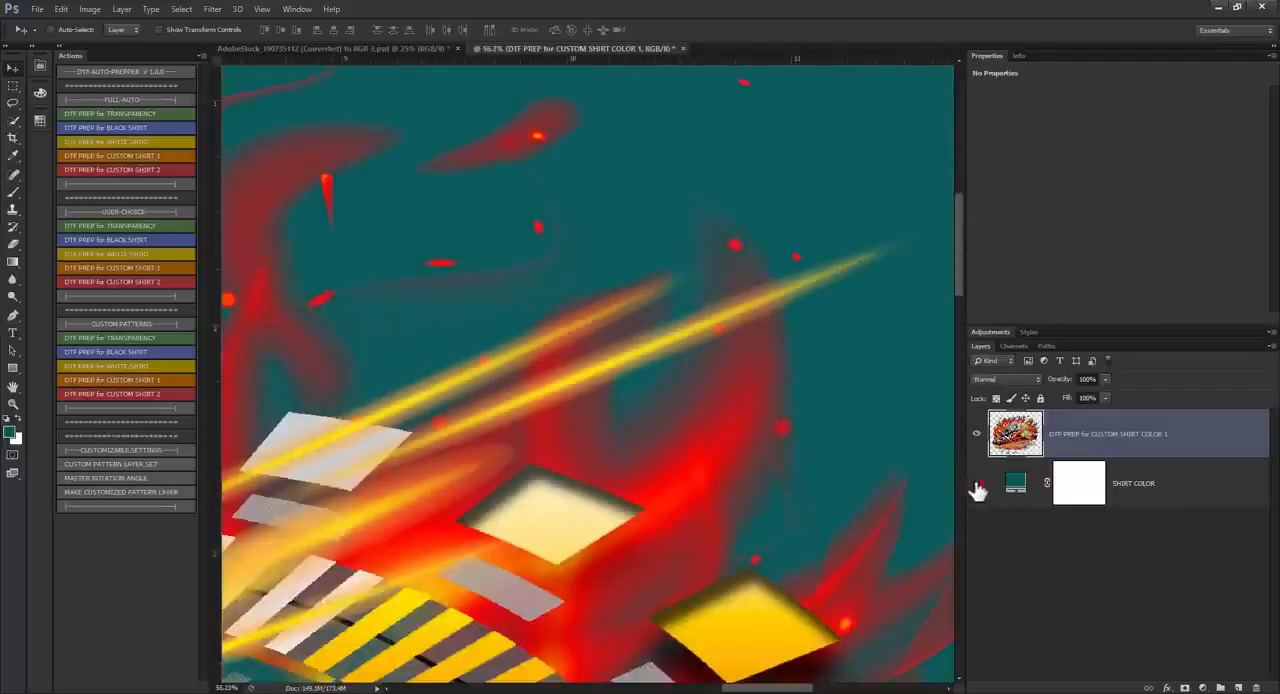
pyautogui.click(977, 490)
pyautogui.scroll(4, 765, 290)
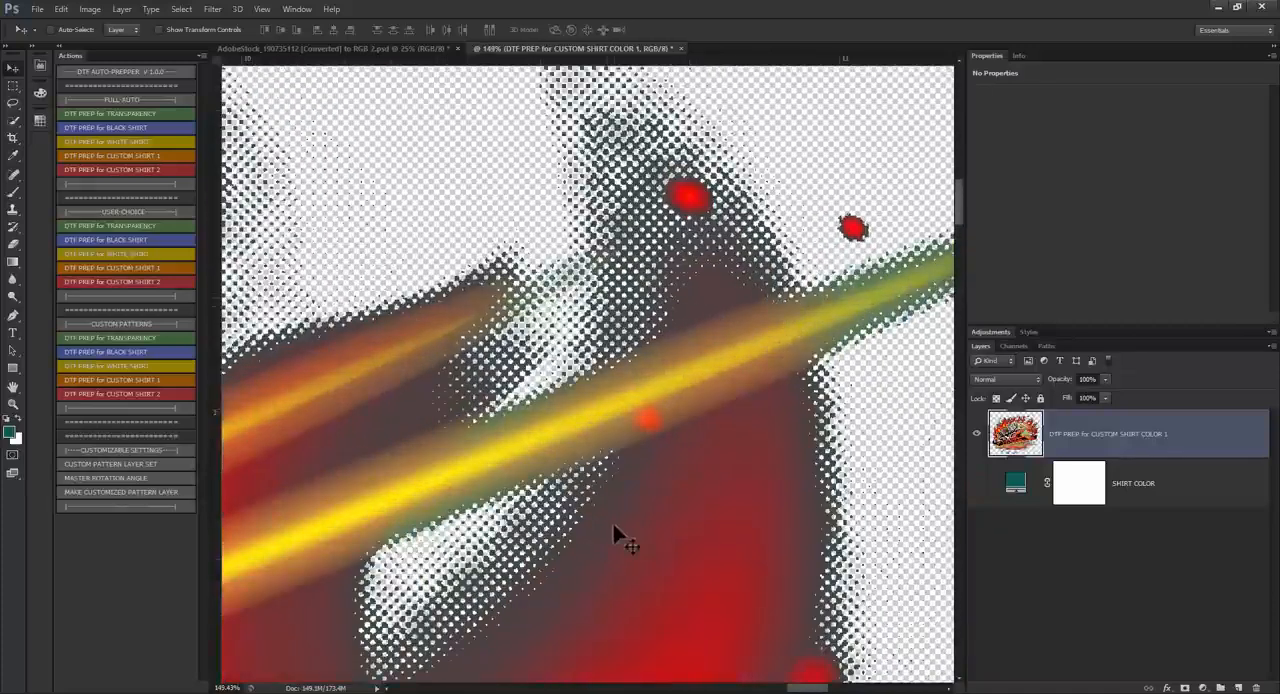
pyautogui.scroll(-2, 642, 488)
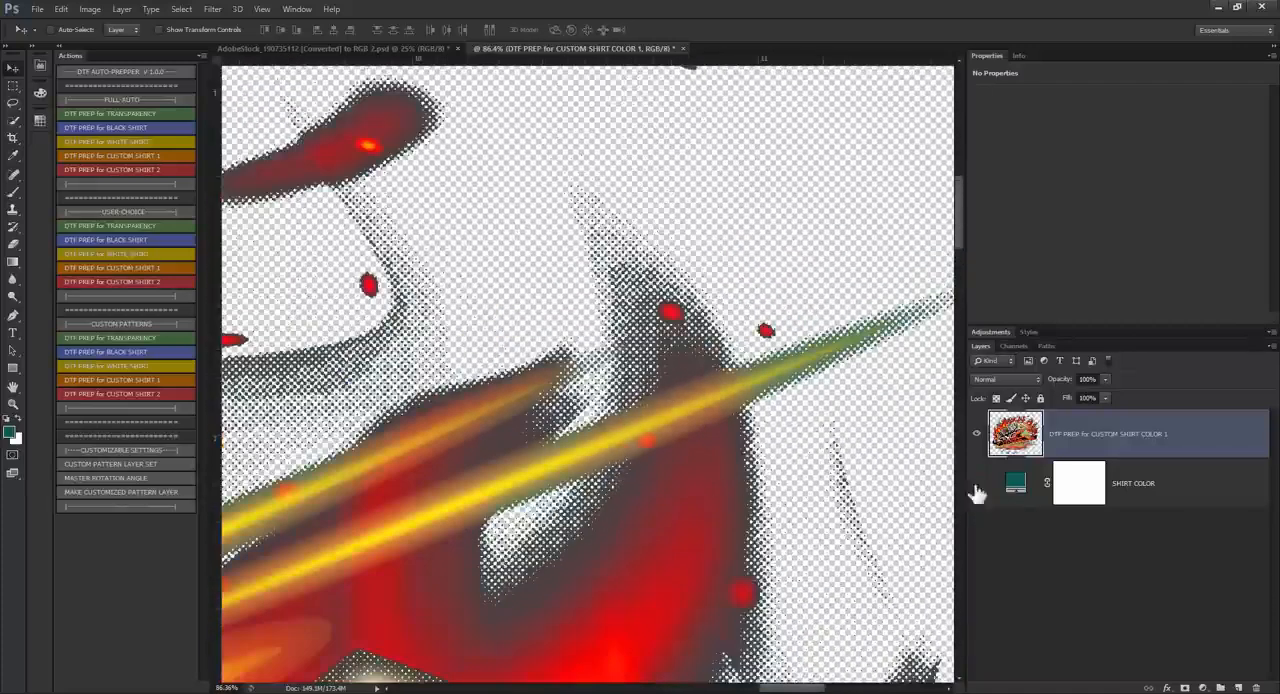
pyautogui.scroll(-5, 794, 371)
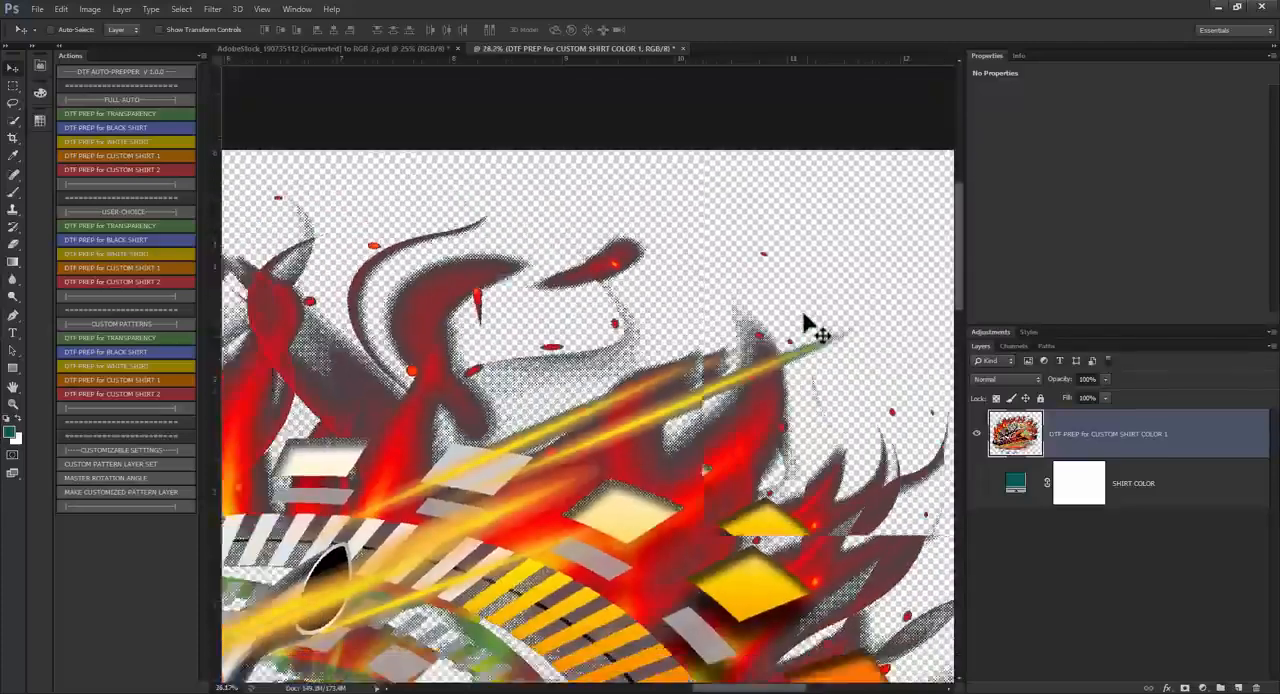
pyautogui.hotkey('ctrl', '0')
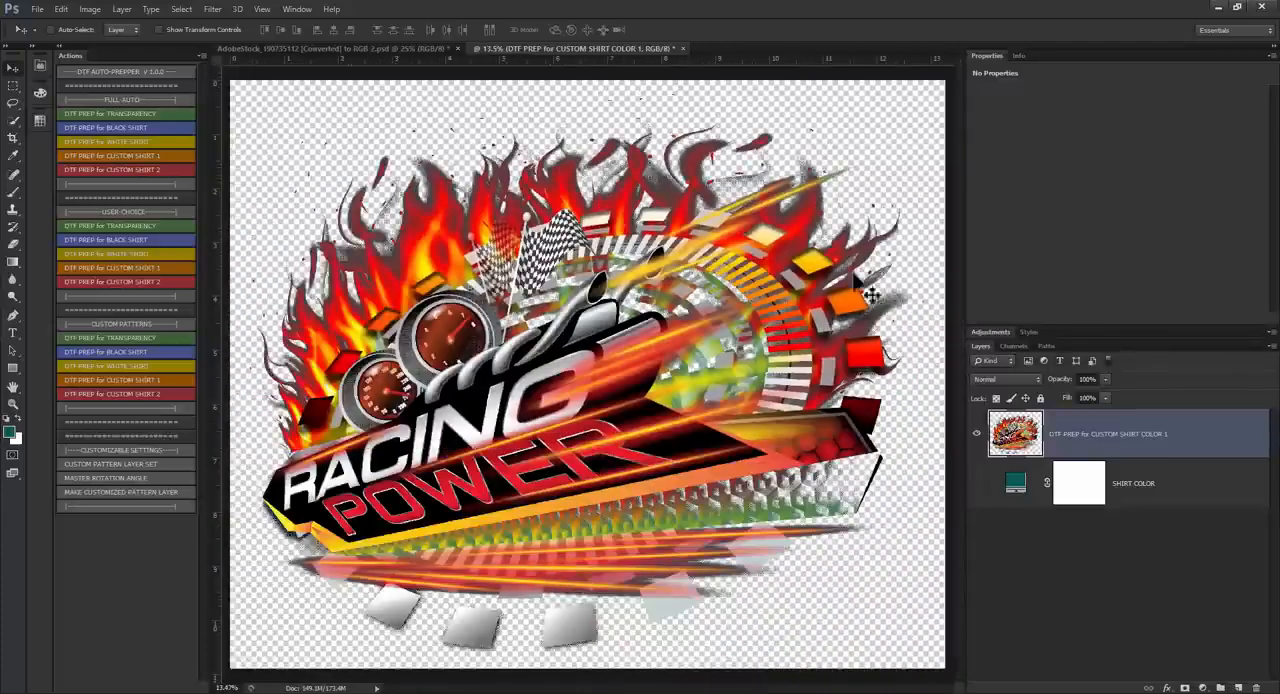
pyautogui.scroll(1, 808, 257)
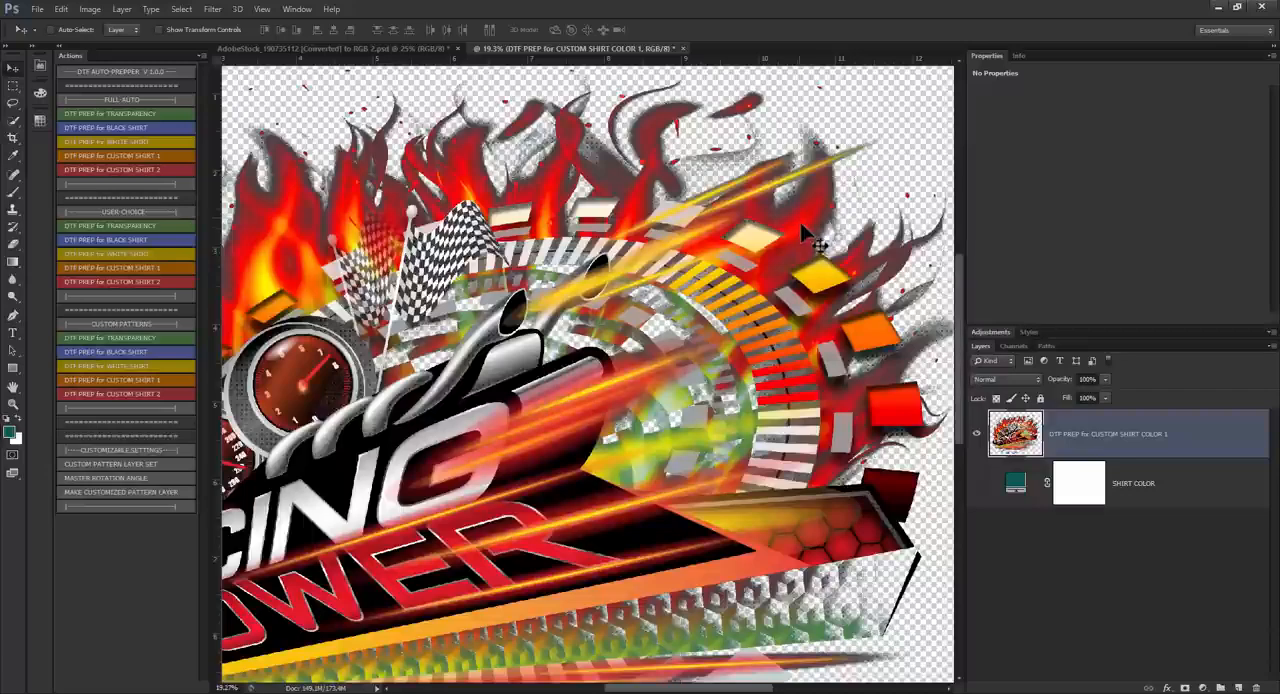
pyautogui.scroll(2, 850, 255)
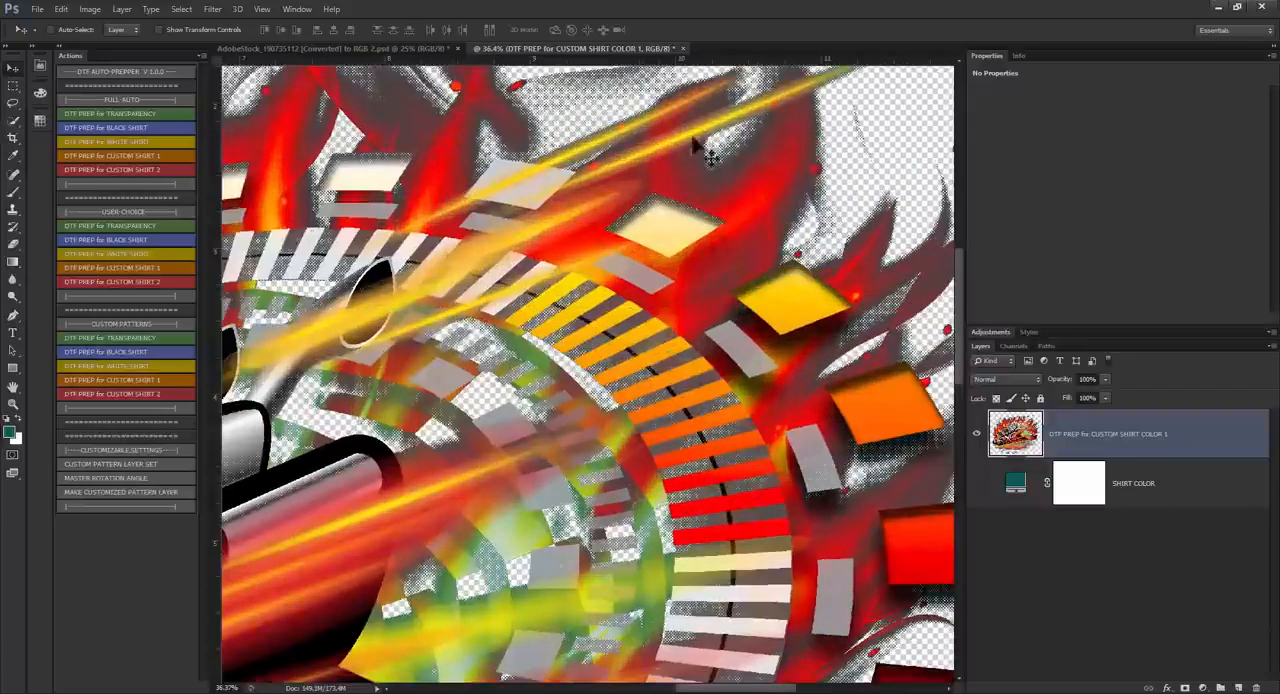
pyautogui.scroll(-2, 851, 286)
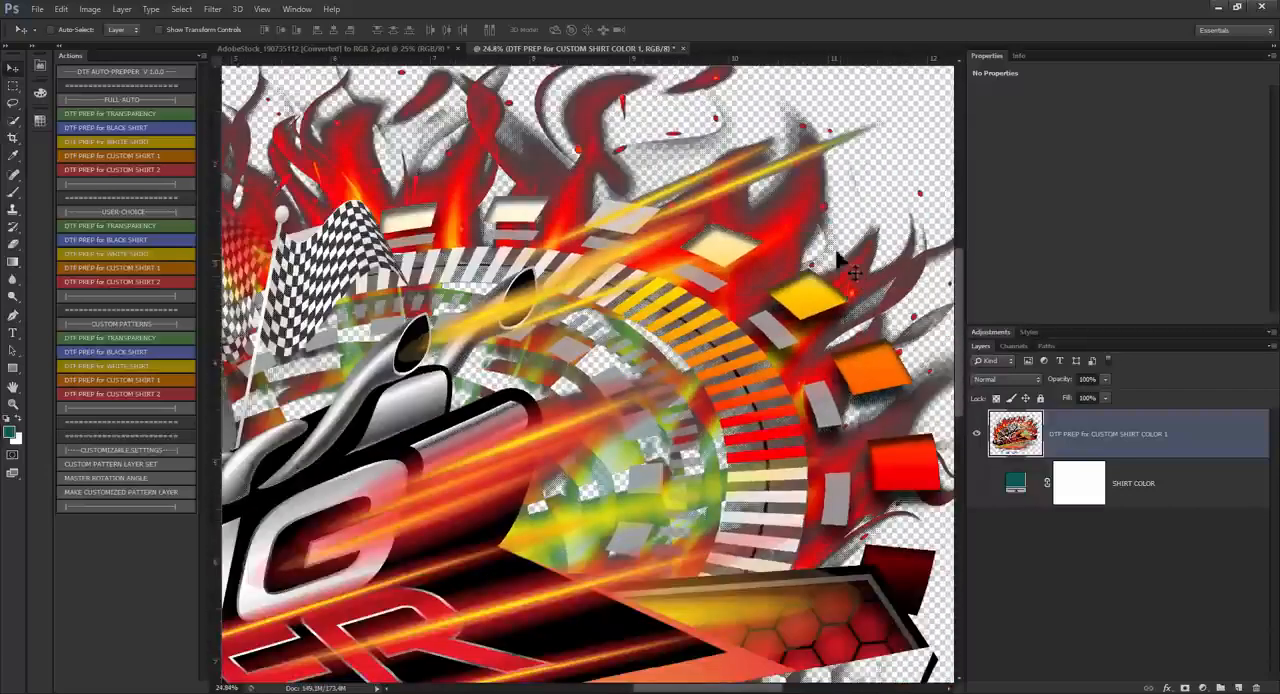
pyautogui.scroll(-1, 857, 294)
pyautogui.scroll(-1, 700, 320)
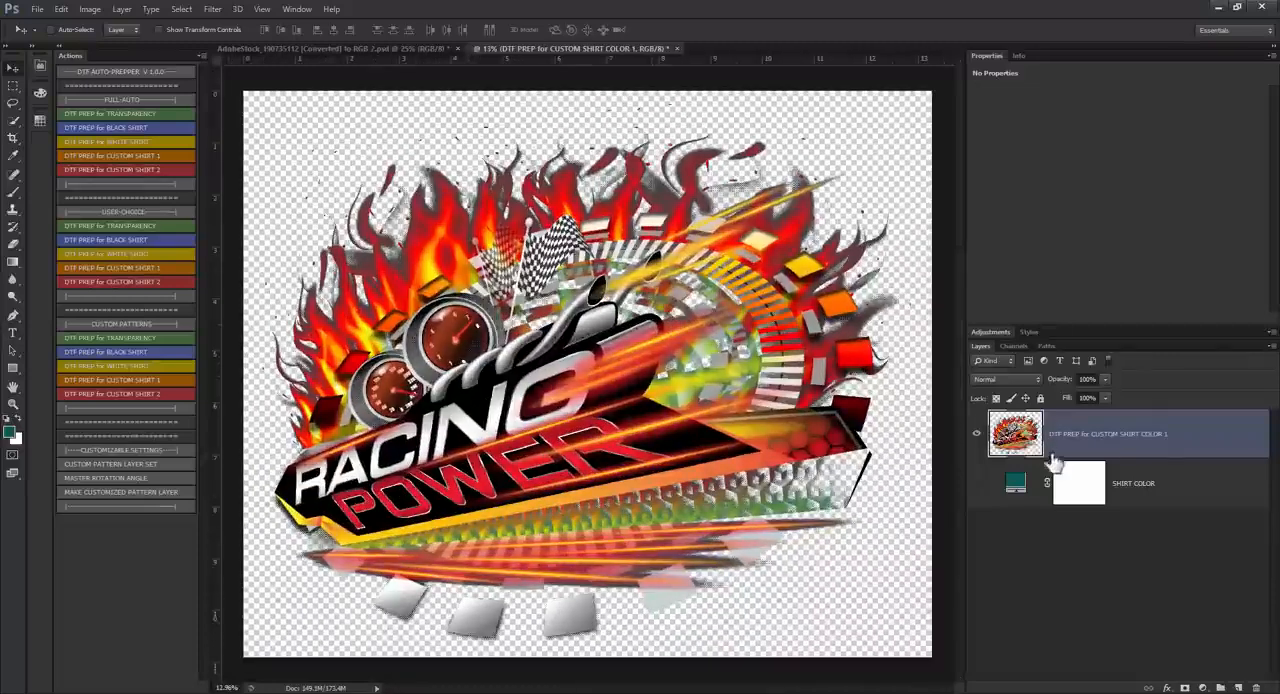
# Step: Close the halftoned result without saving and run full-auto DTF PREP for CUSTOM SHIRT 2 with the sampled teal background as shirt color
pyautogui.click(676, 48)
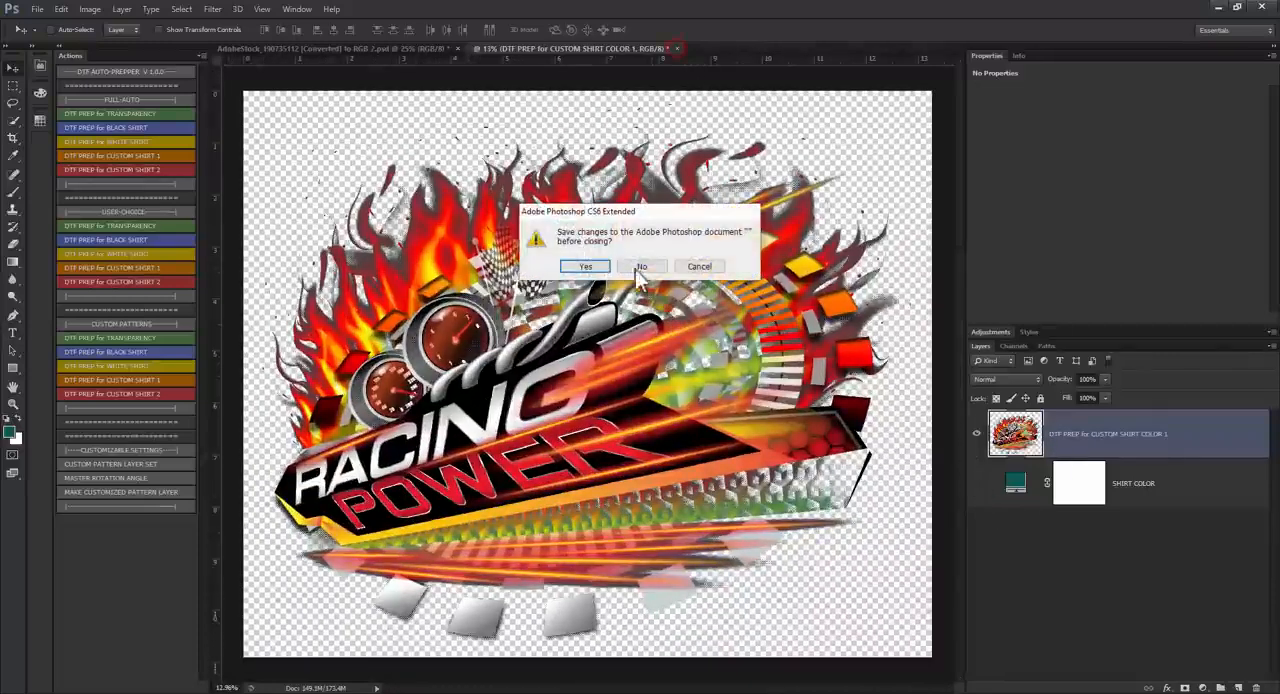
pyautogui.click(643, 266)
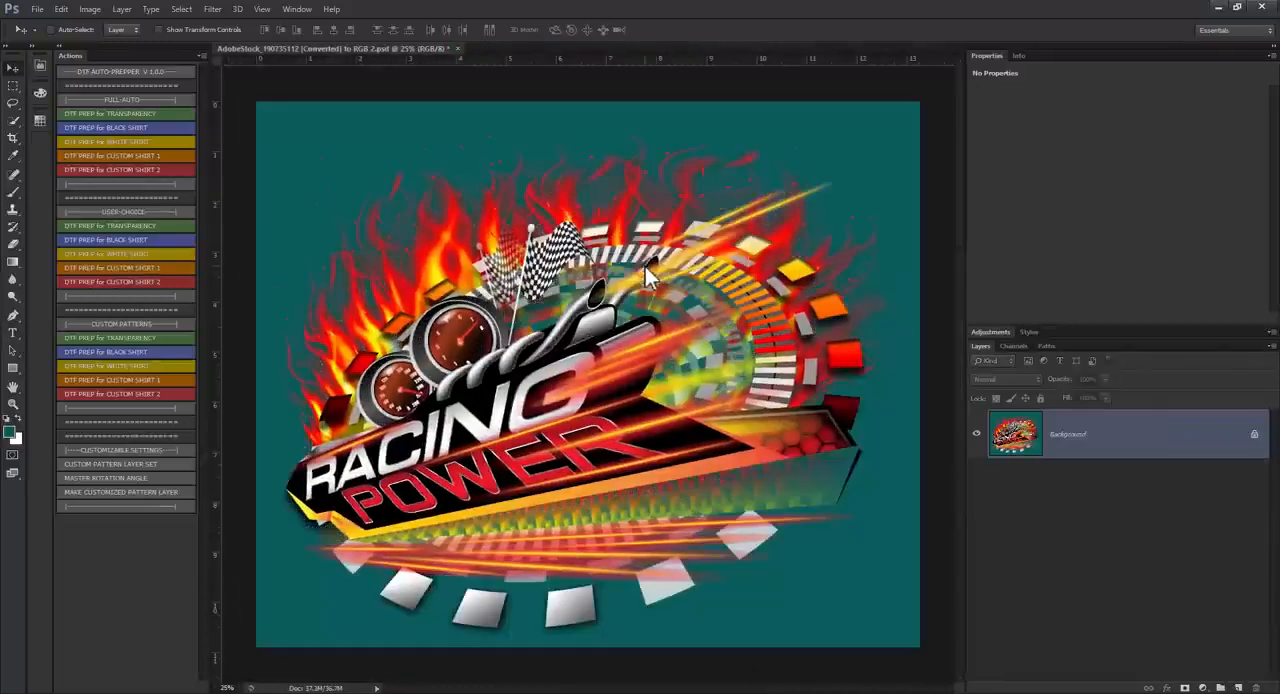
pyautogui.click(122, 168)
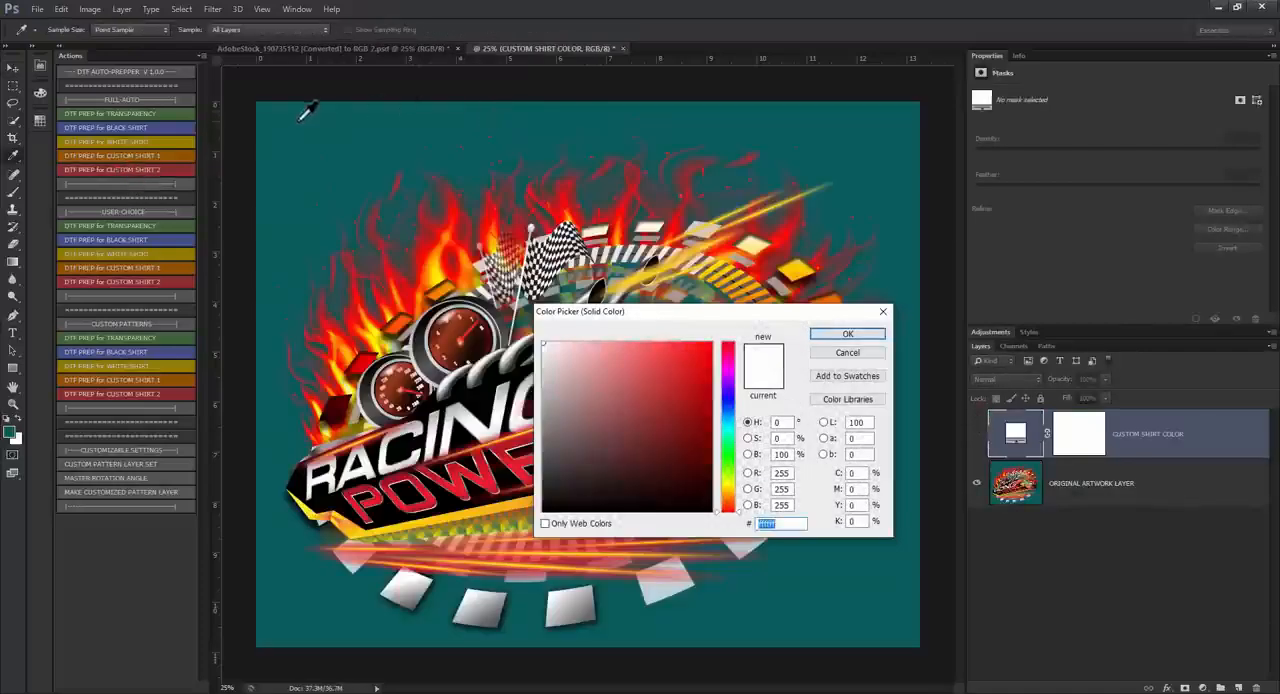
pyautogui.click(297, 117)
pyautogui.click(847, 334)
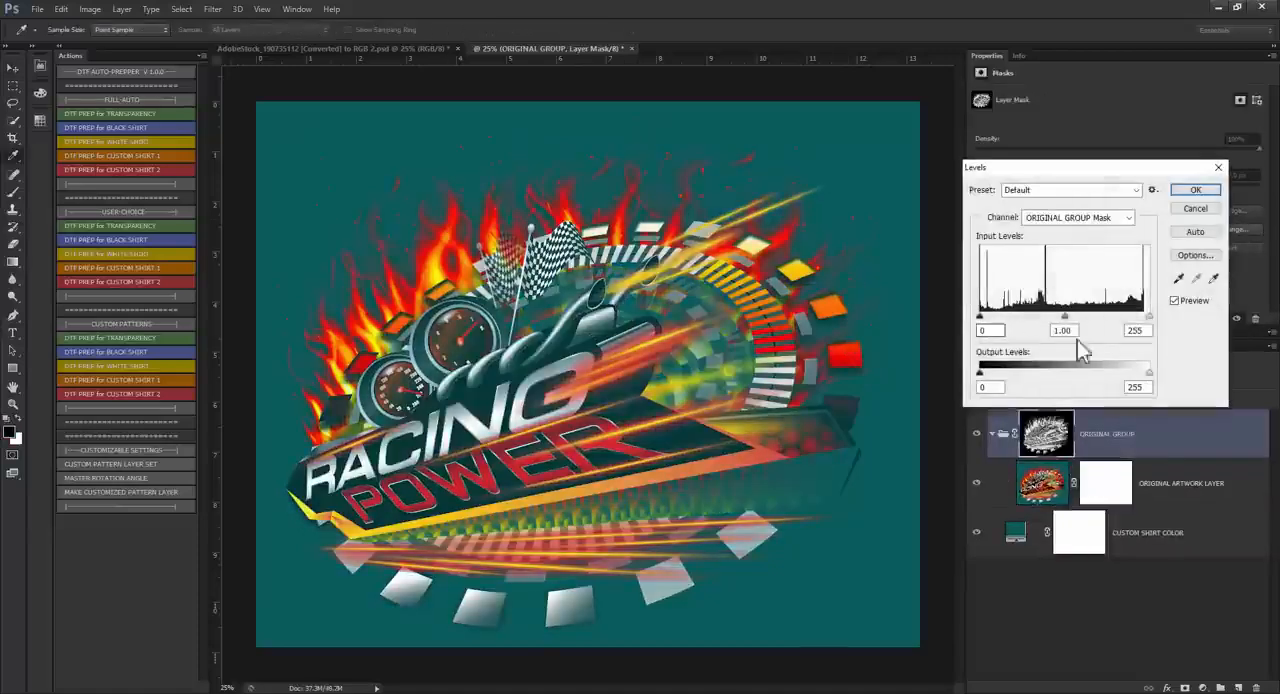
# Step: Adjust the Levels of the ORIGINAL GROUP mask with black input 0, white input 110 and slightly darkened midtones
pyautogui.moveTo(1148, 317)
pyautogui.mouseDown()
pyautogui.moveTo(1073, 331)
pyautogui.moveTo(1162, 324)
pyautogui.mouseUp()
pyautogui.moveTo(981, 319)
pyautogui.mouseDown()
pyautogui.moveTo(1119, 333)
pyautogui.moveTo(985, 330)
pyautogui.moveTo(975, 318)
pyautogui.mouseUp()
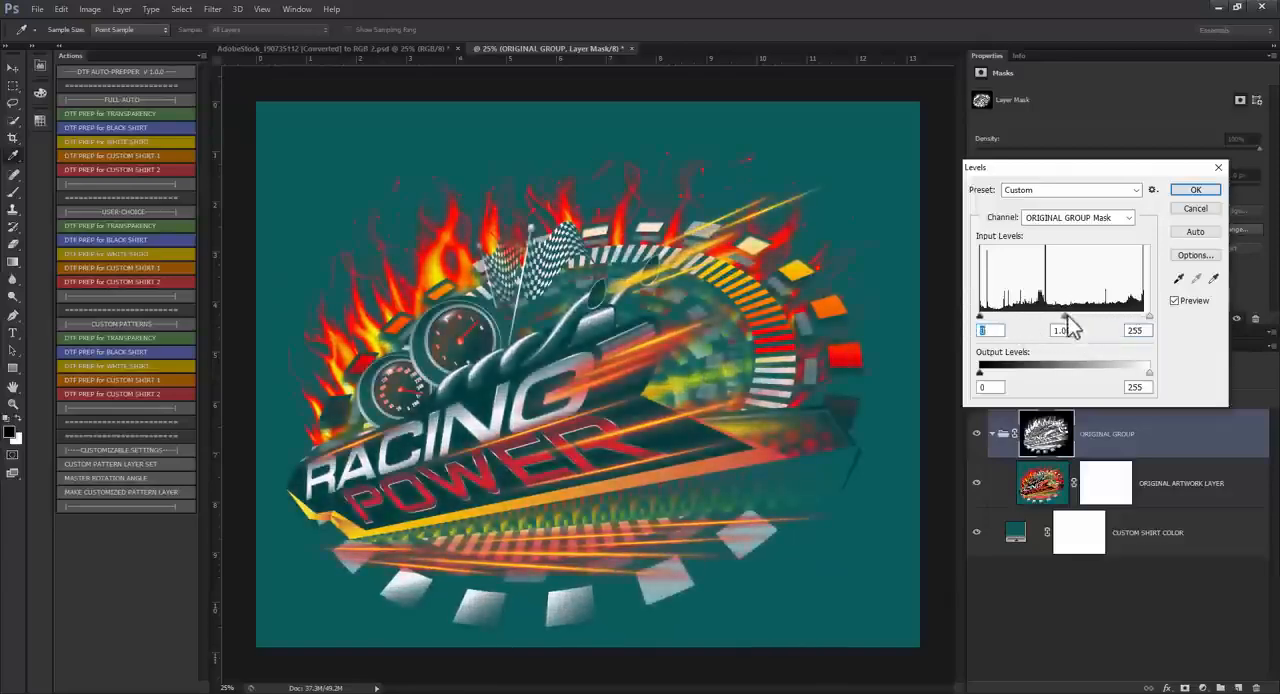
pyautogui.moveTo(1066, 318)
pyautogui.mouseDown()
pyautogui.moveTo(1022, 319)
pyautogui.moveTo(1046, 319)
pyautogui.mouseUp()
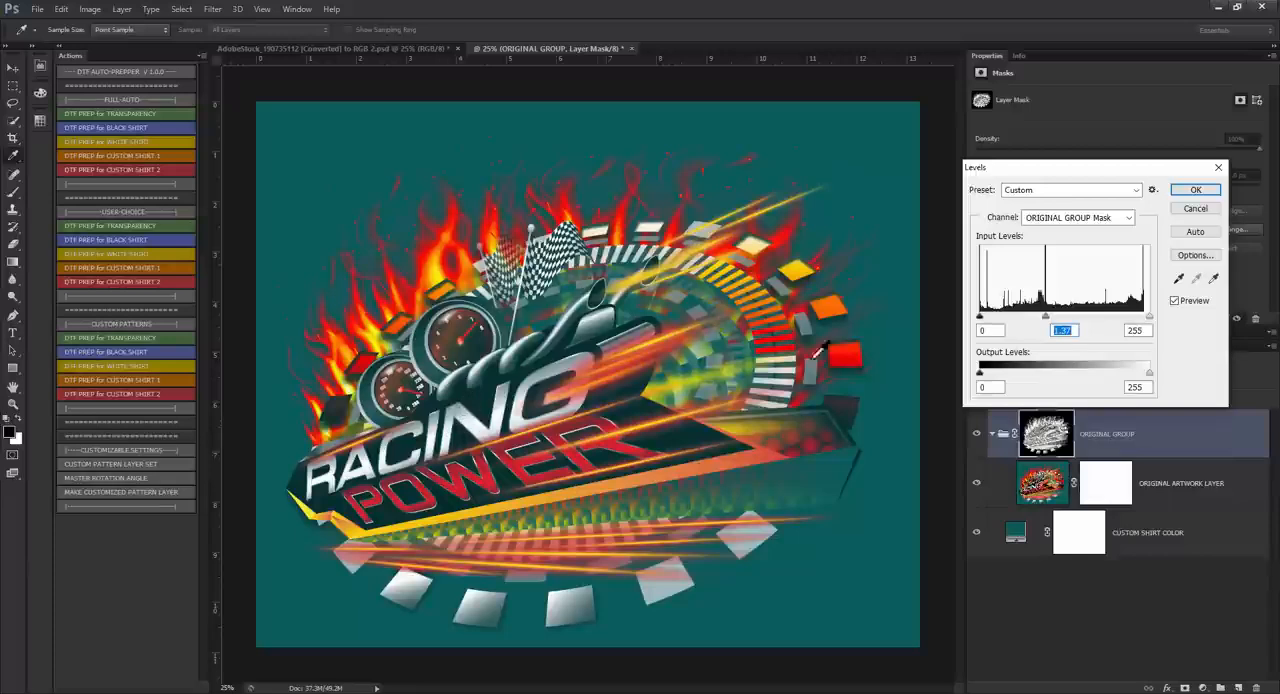
pyautogui.moveTo(1046, 318); pyautogui.dragTo(1060, 320)
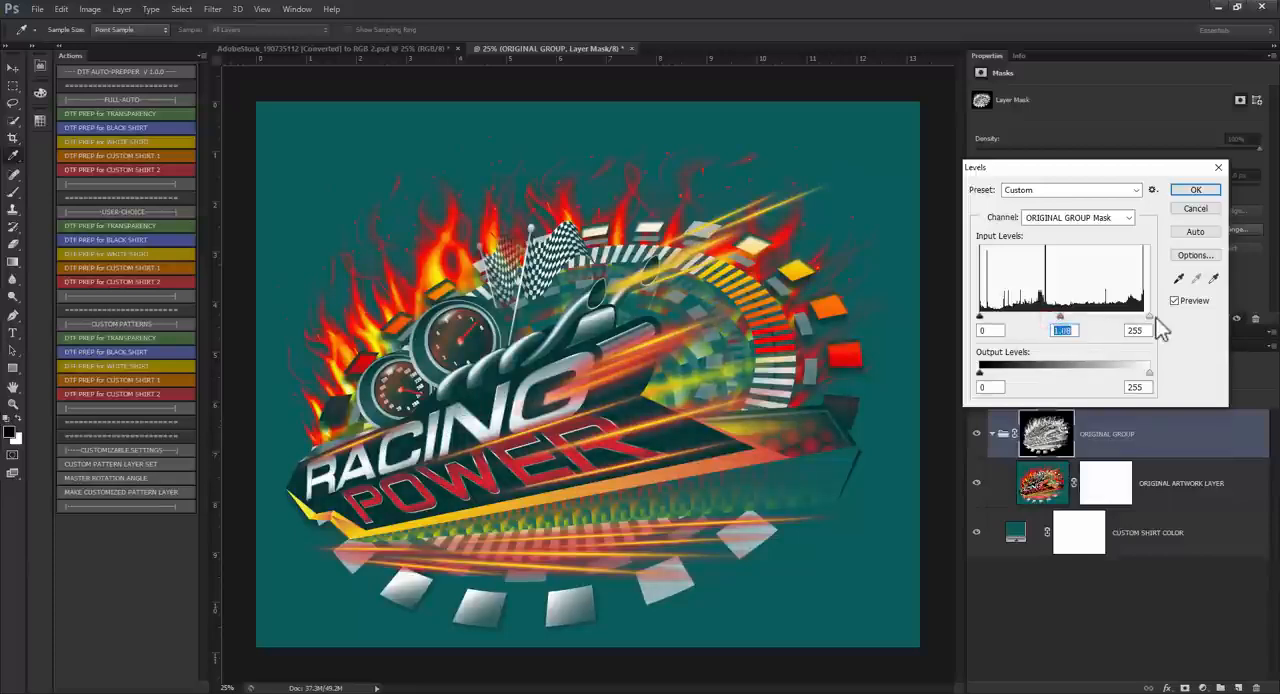
pyautogui.moveTo(1150, 318); pyautogui.dragTo(1053, 320)
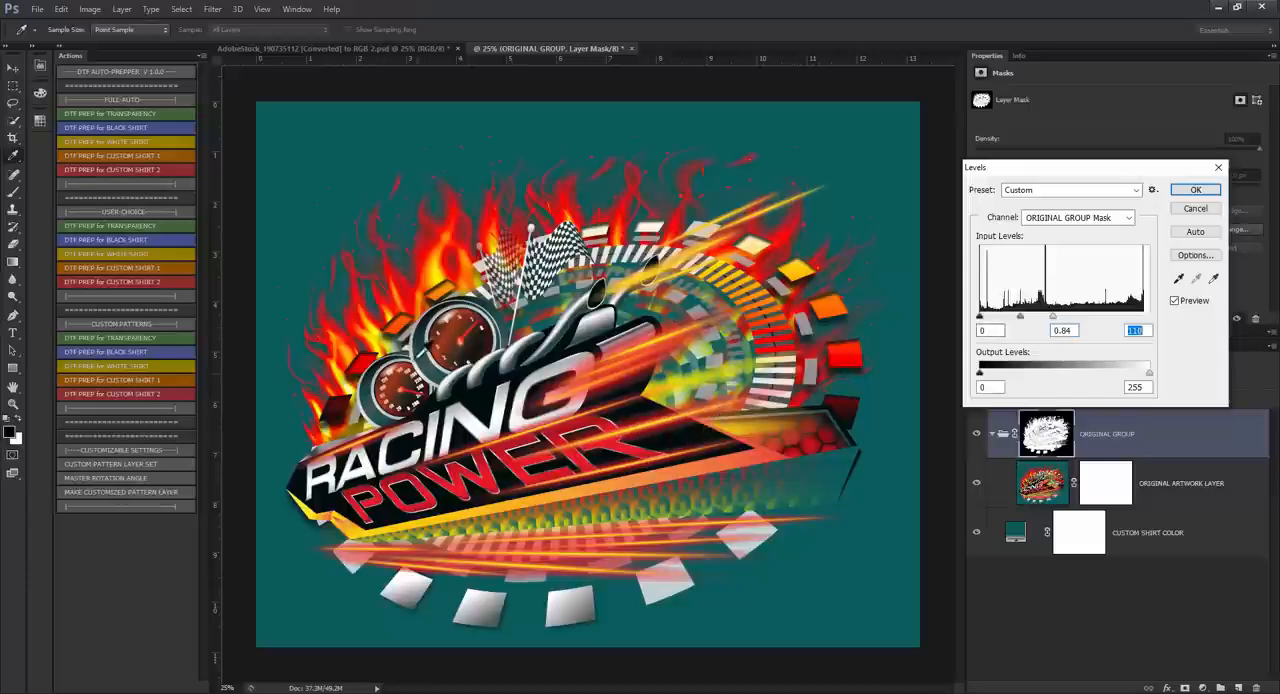
pyautogui.moveTo(985, 320)
pyautogui.mouseDown()
pyautogui.moveTo(1048, 320)
pyautogui.moveTo(978, 322)
pyautogui.mouseUp()
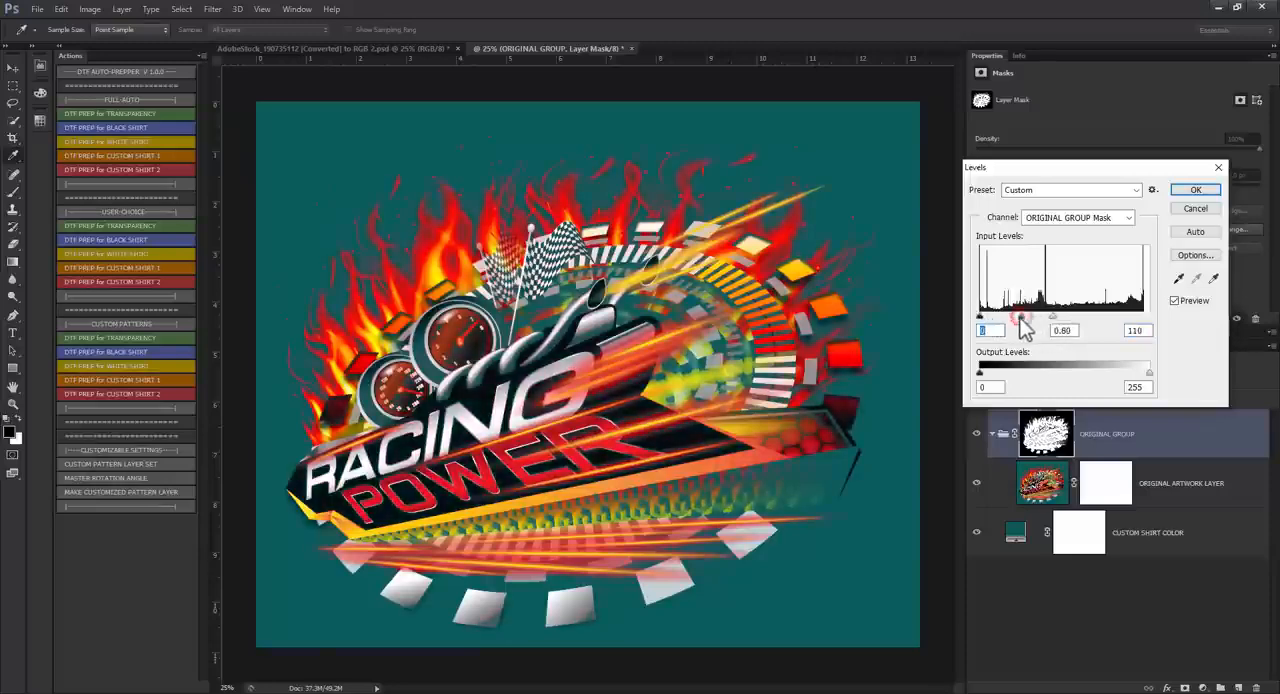
pyautogui.click(1195, 190)
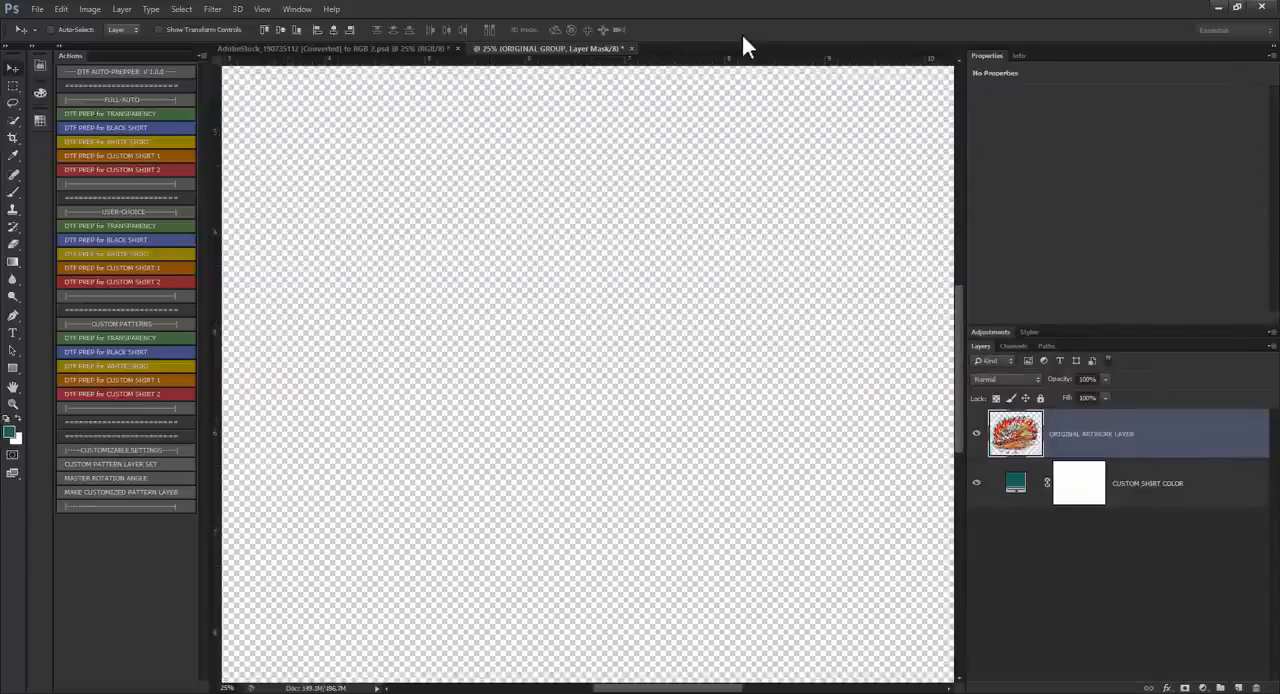
# Step: Hide the CUSTOM SHIRT COLOR layer and examine the halftone dots in the gauge, flames and dark banner areas over transparency
pyautogui.scroll(6, 365, 285)
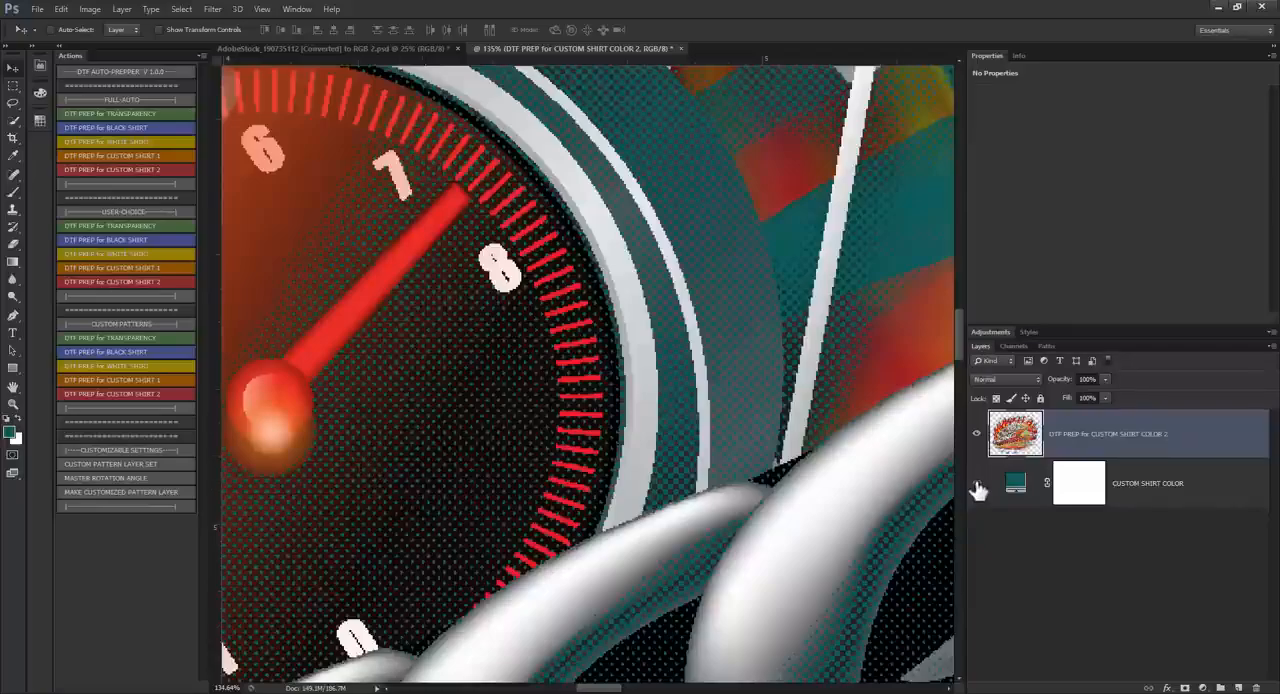
pyautogui.click(977, 484)
pyautogui.scroll(-4, 629, 363)
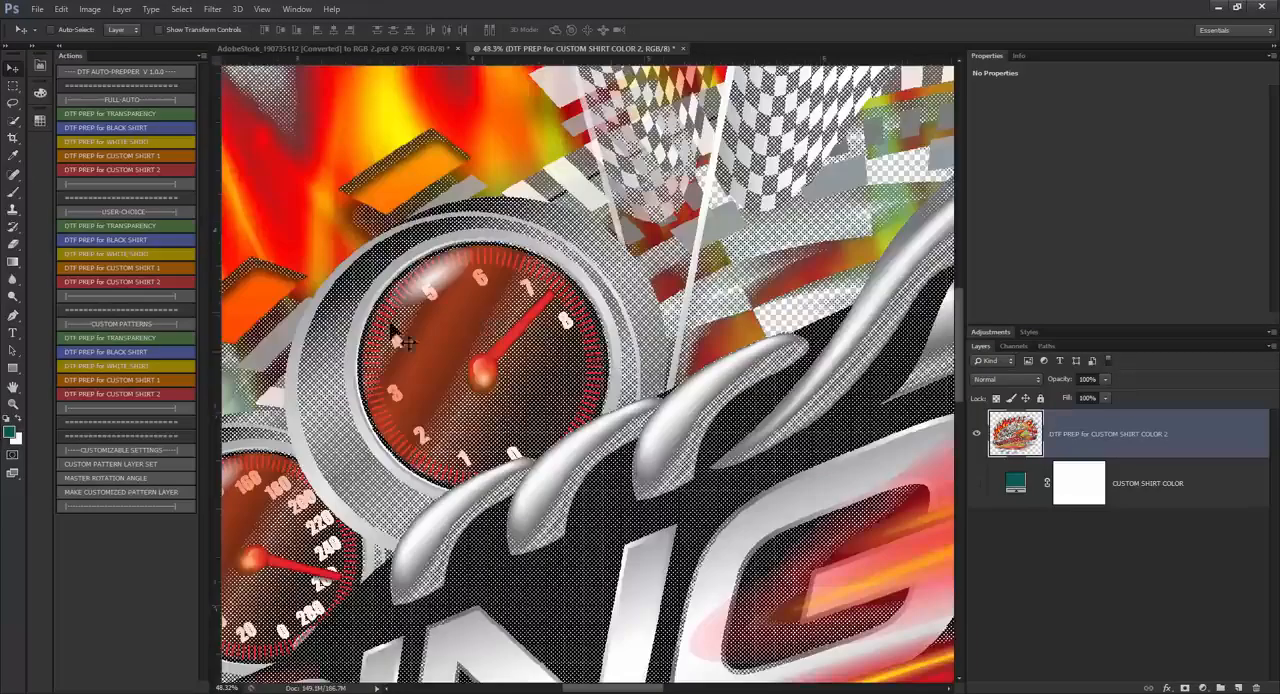
pyautogui.scroll(-3, 400, 340)
pyautogui.scroll(5, 337, 134)
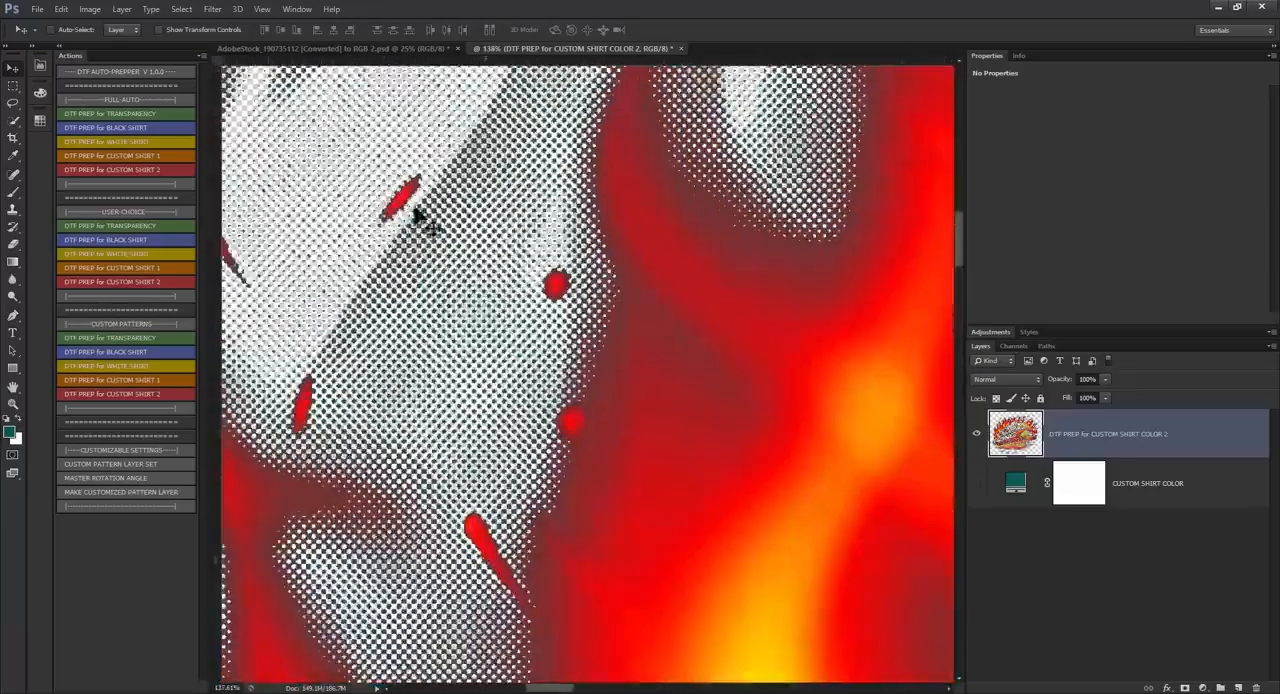
pyautogui.scroll(2, 415, 215)
pyautogui.scroll(-8, 578, 325)
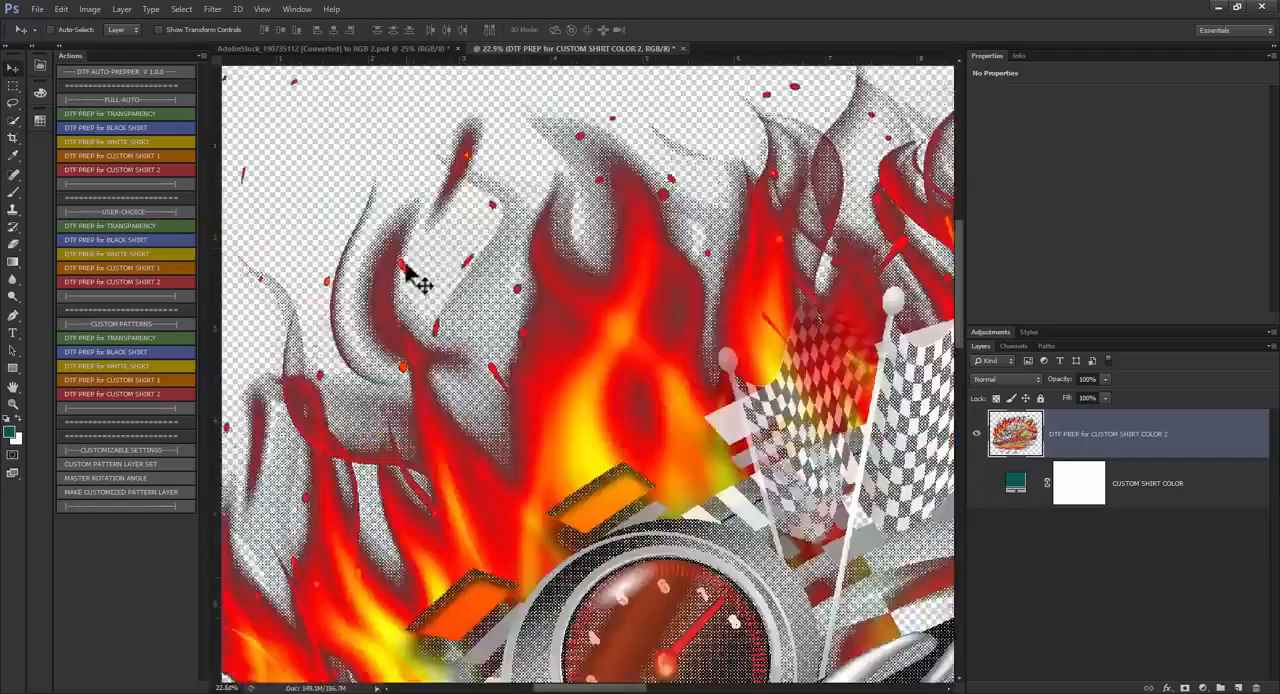
pyautogui.scroll(10, 712, 392)
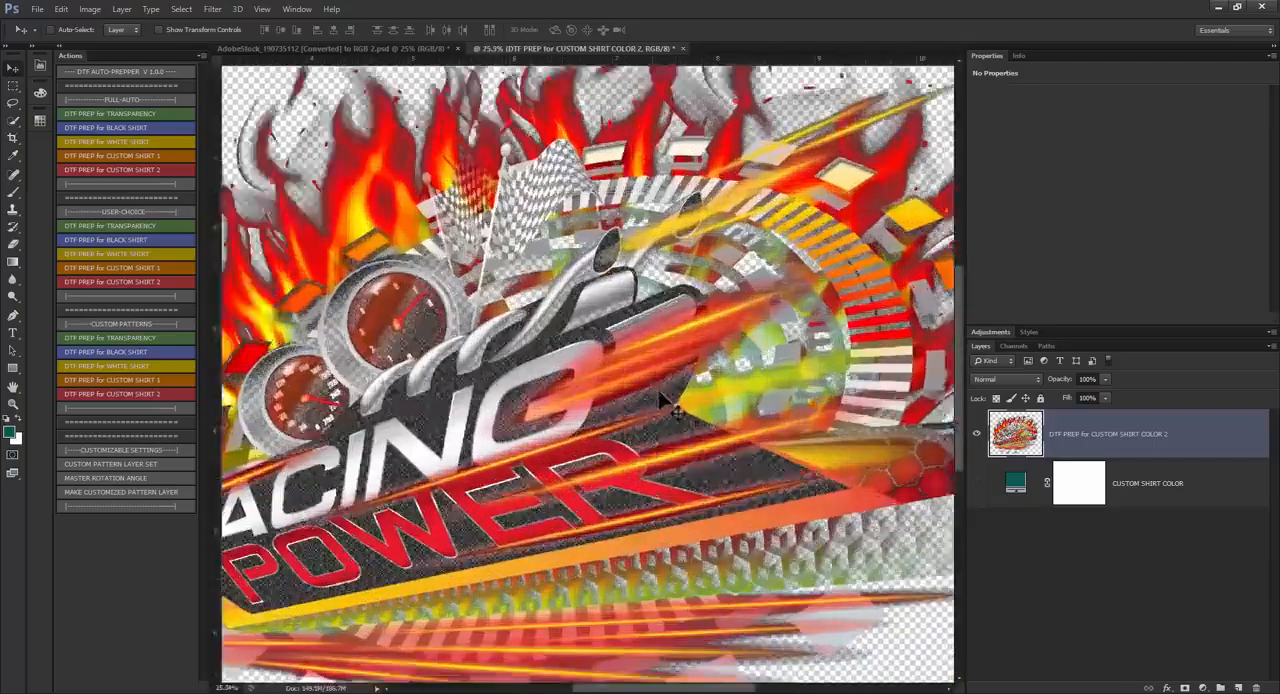
pyautogui.scroll(2, 706, 404)
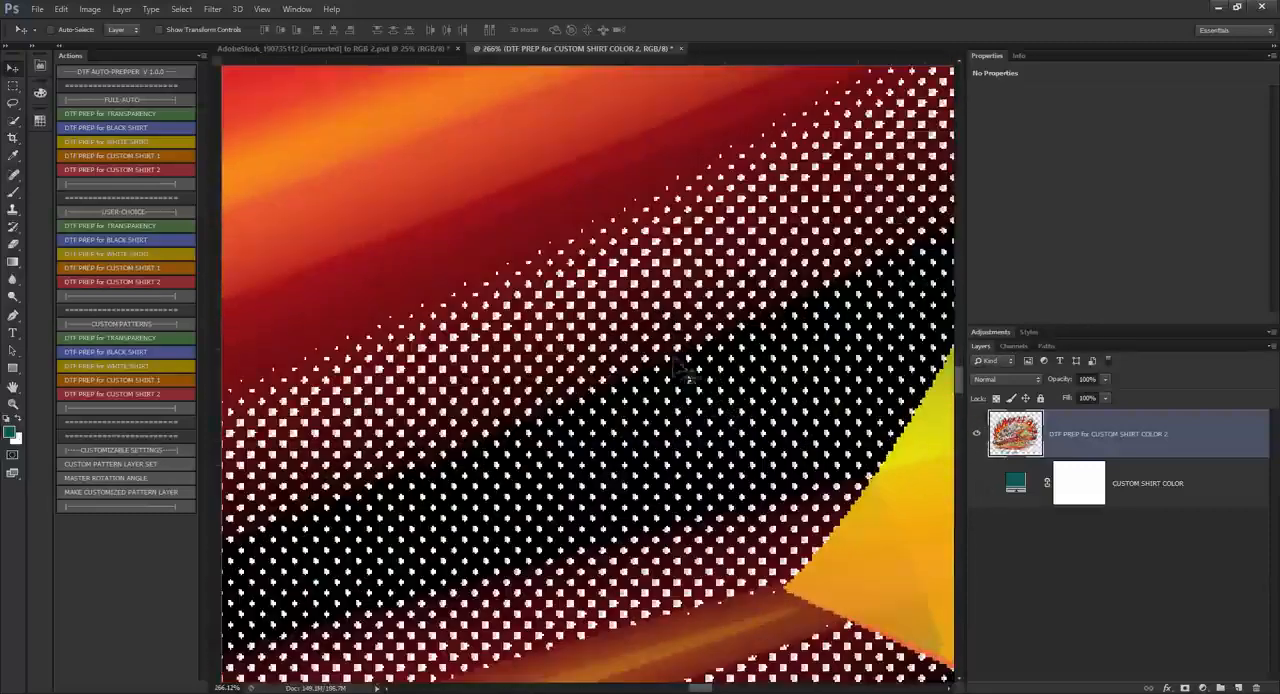
# Step: Show the CUSTOM SHIRT COLOR layer again and inspect the dots in the banner's black areas against the teal
pyautogui.click(978, 486)
pyautogui.scroll(-12, 700, 371)
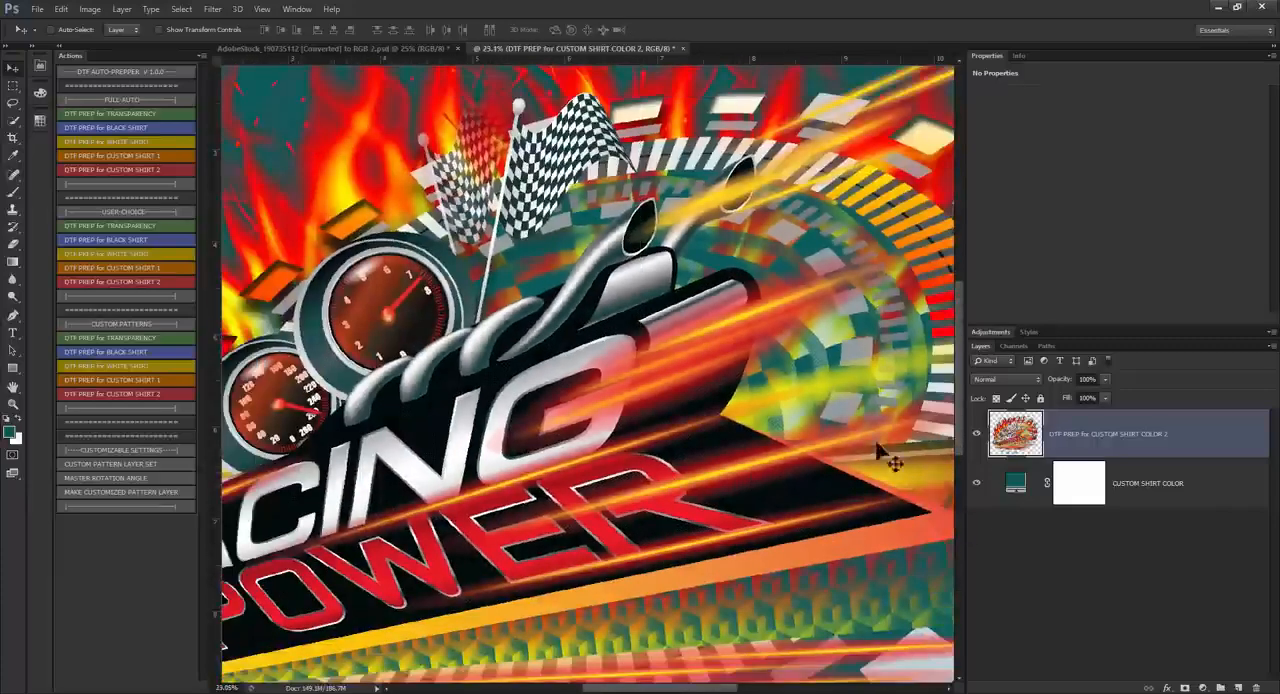
pyautogui.scroll(10, 880, 455)
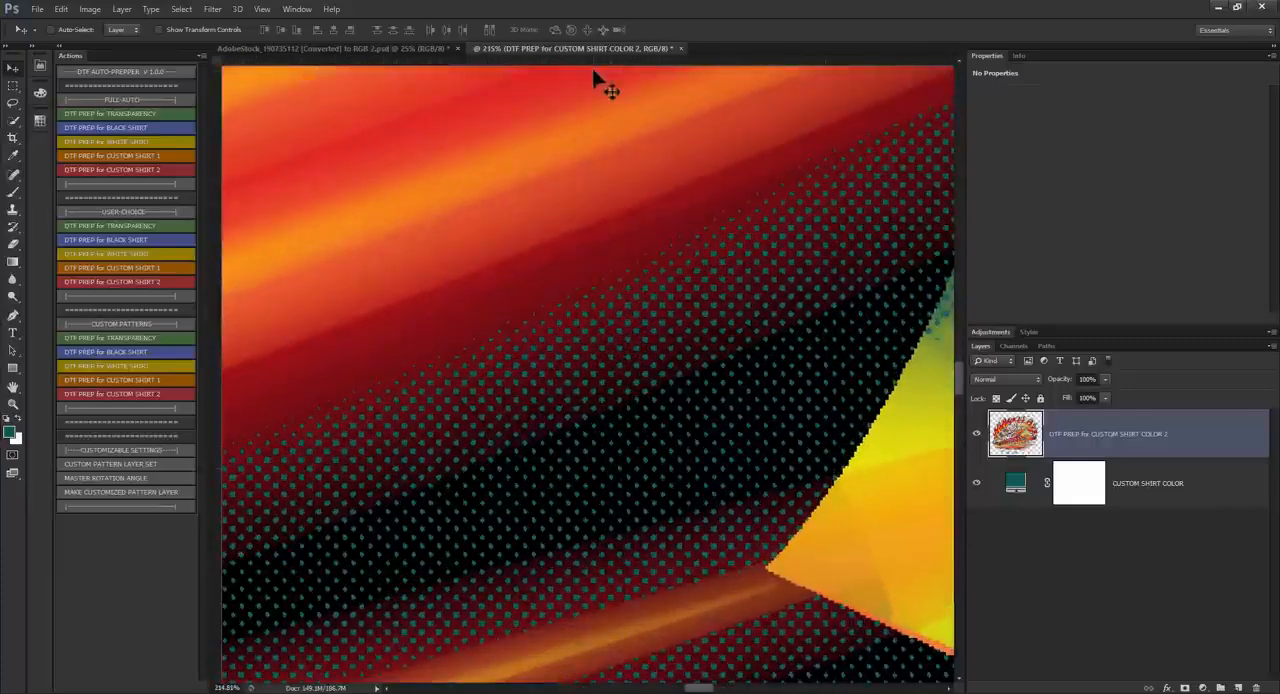
# Step: Close the halftoned result without saving and rerun full-auto DTF PREP for CUSTOM SHIRT 2, sampling the teal background as shirt color
pyautogui.click(682, 48)
pyautogui.click(648, 270)
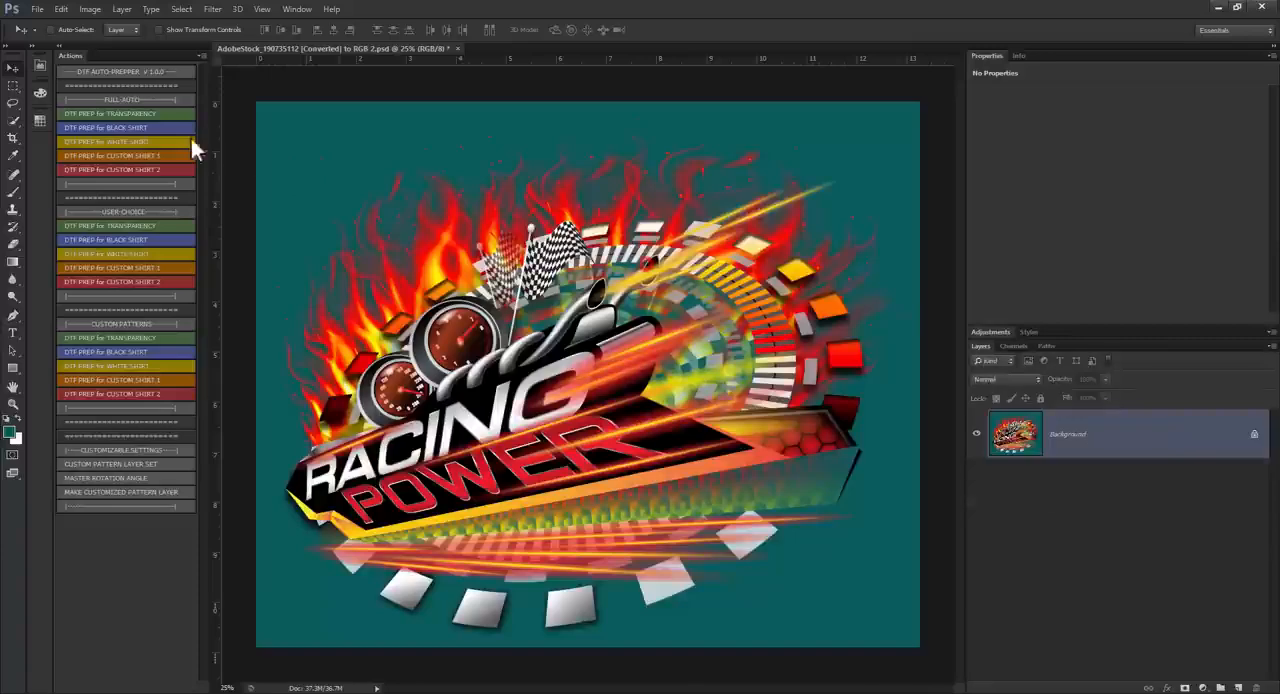
pyautogui.click(128, 172)
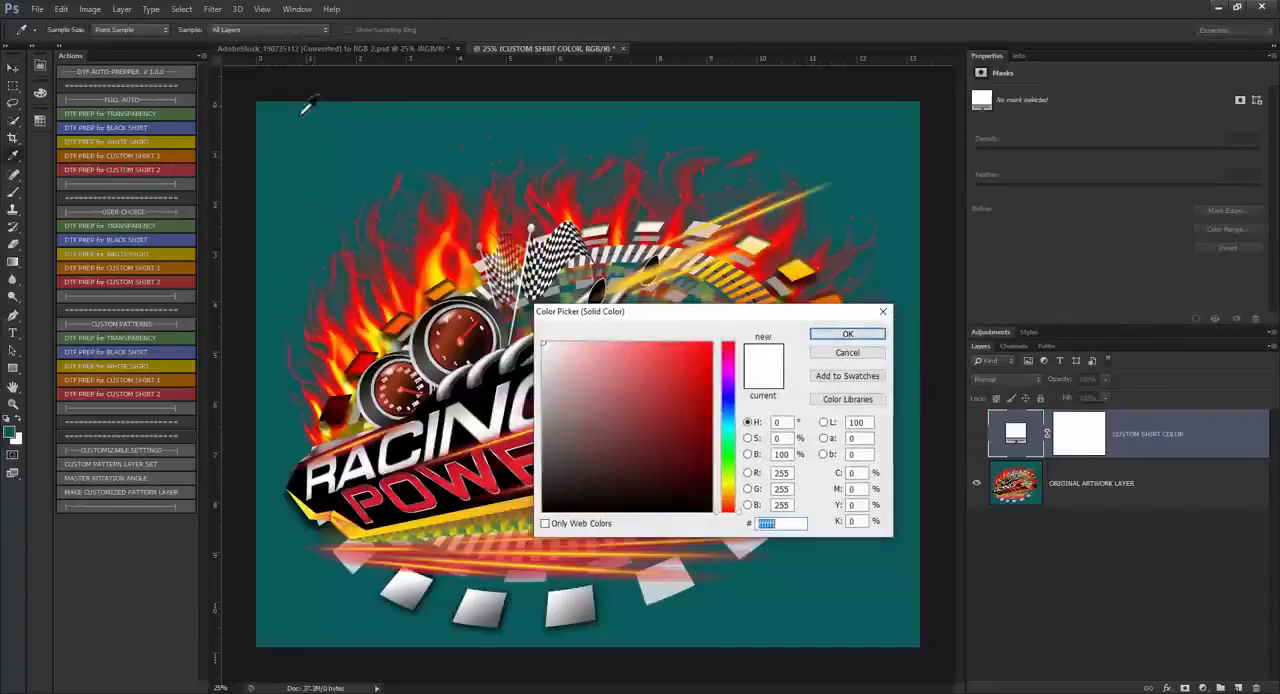
pyautogui.click(307, 104)
pyautogui.click(847, 334)
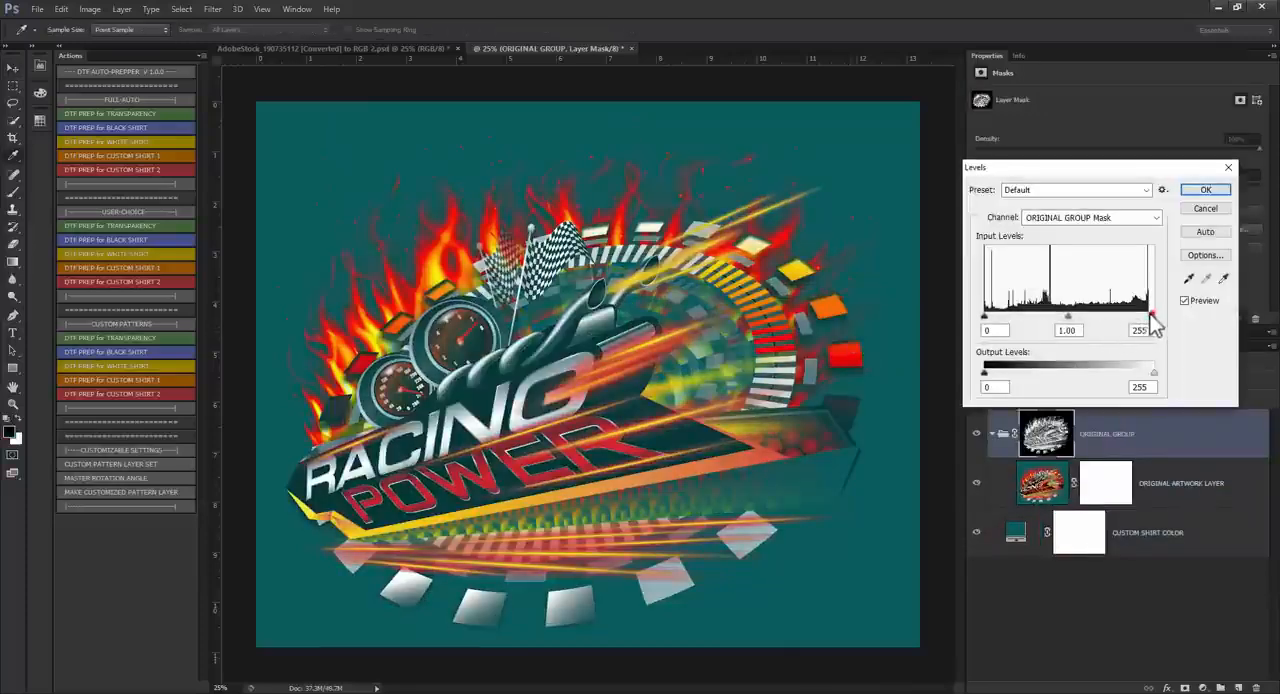
# Step: Set the white input level of the ORIGINAL GROUP mask to 88 so the banner's blacks become solid, and let the action finish
pyautogui.moveTo(1151, 318); pyautogui.dragTo(1068, 318)
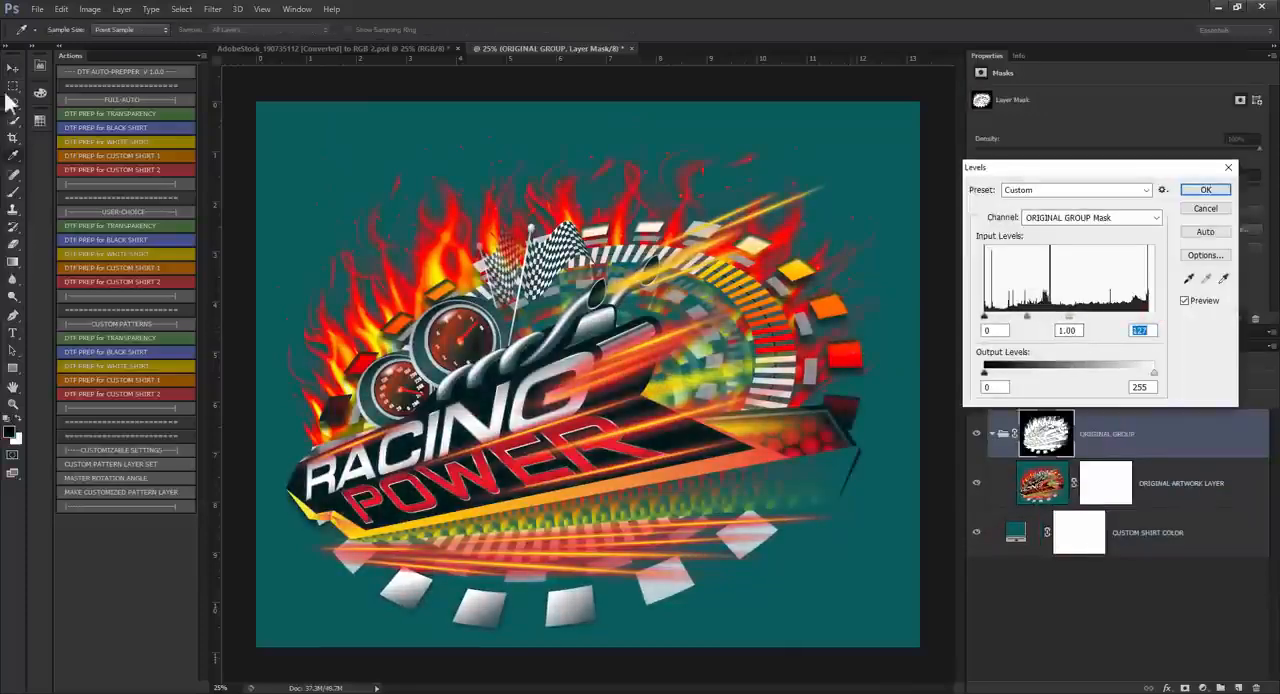
pyautogui.scroll(12, 566, 366)
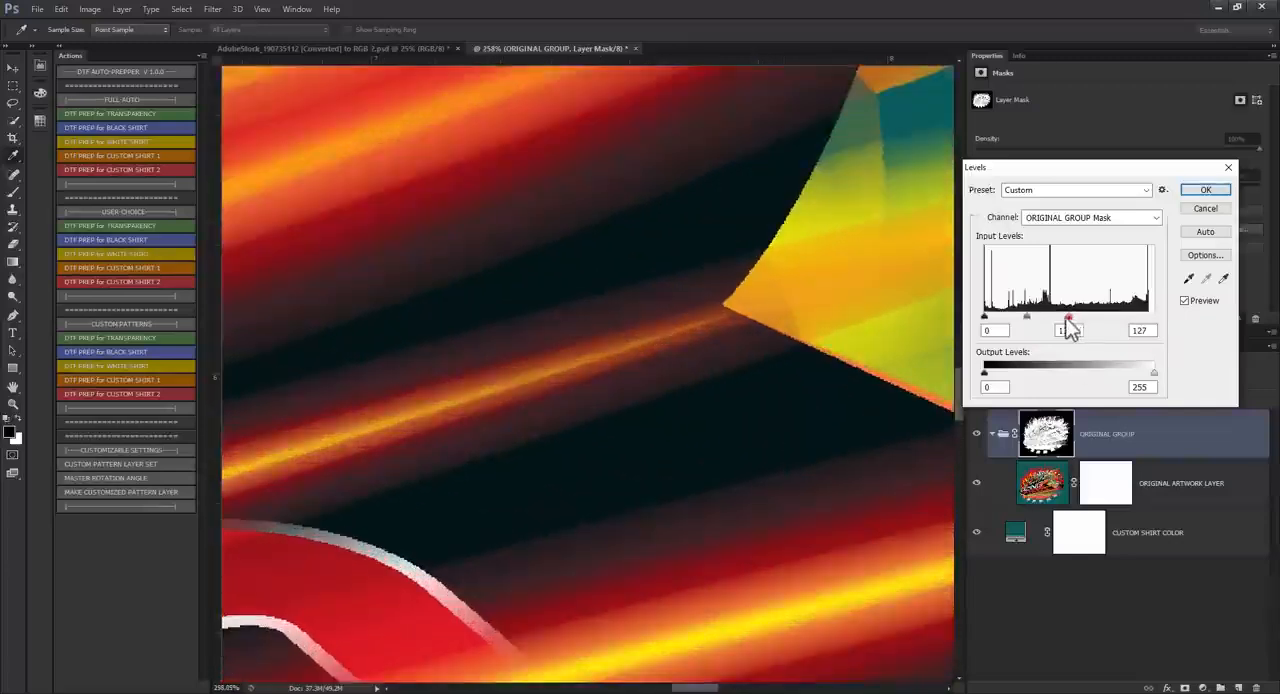
pyautogui.moveTo(1067, 318); pyautogui.dragTo(1043, 318)
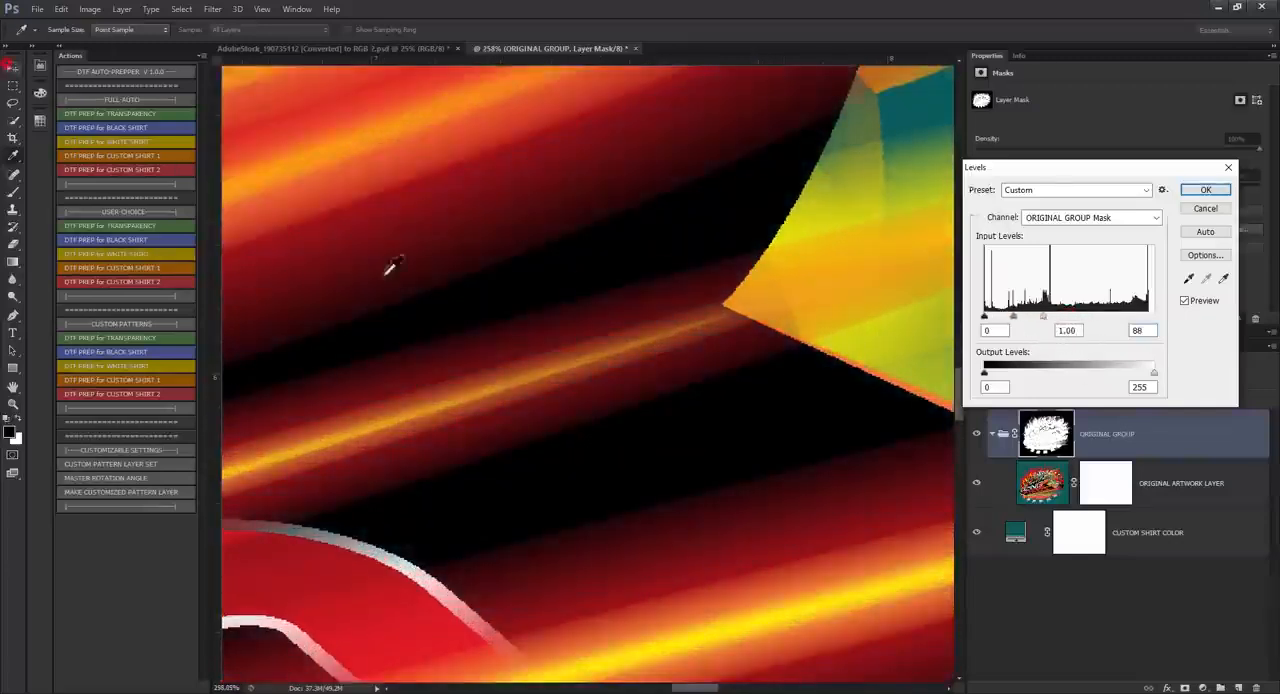
pyautogui.scroll(-15, 700, 406)
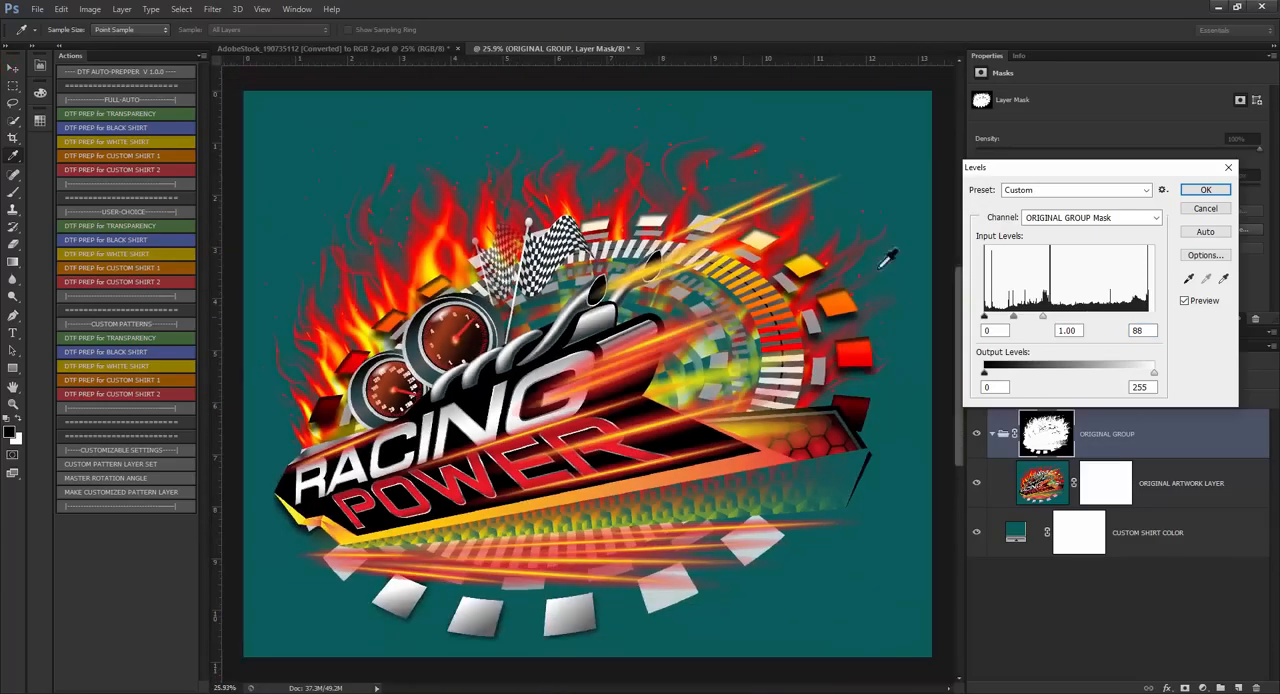
pyautogui.click(1205, 190)
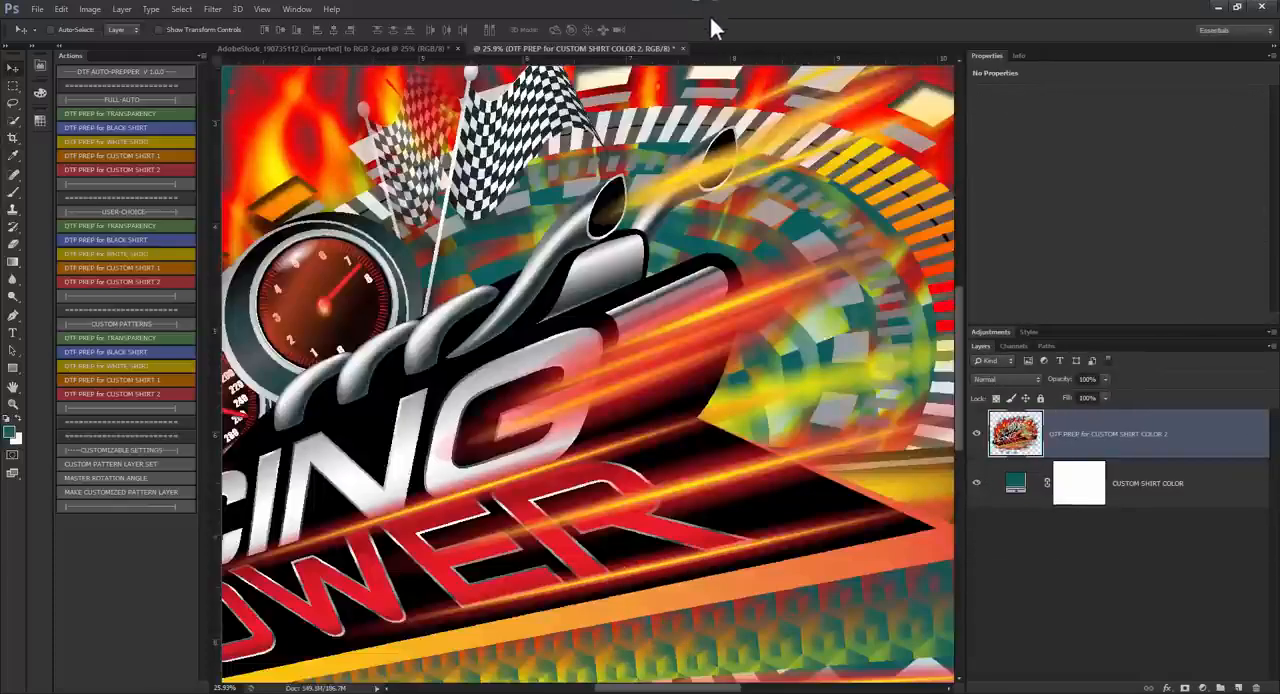
# Step: Inspect the banner's solid black areas up close, then hide the CUSTOM SHIRT COLOR layer to view the design over transparency
pyautogui.scroll(10, 690, 410)
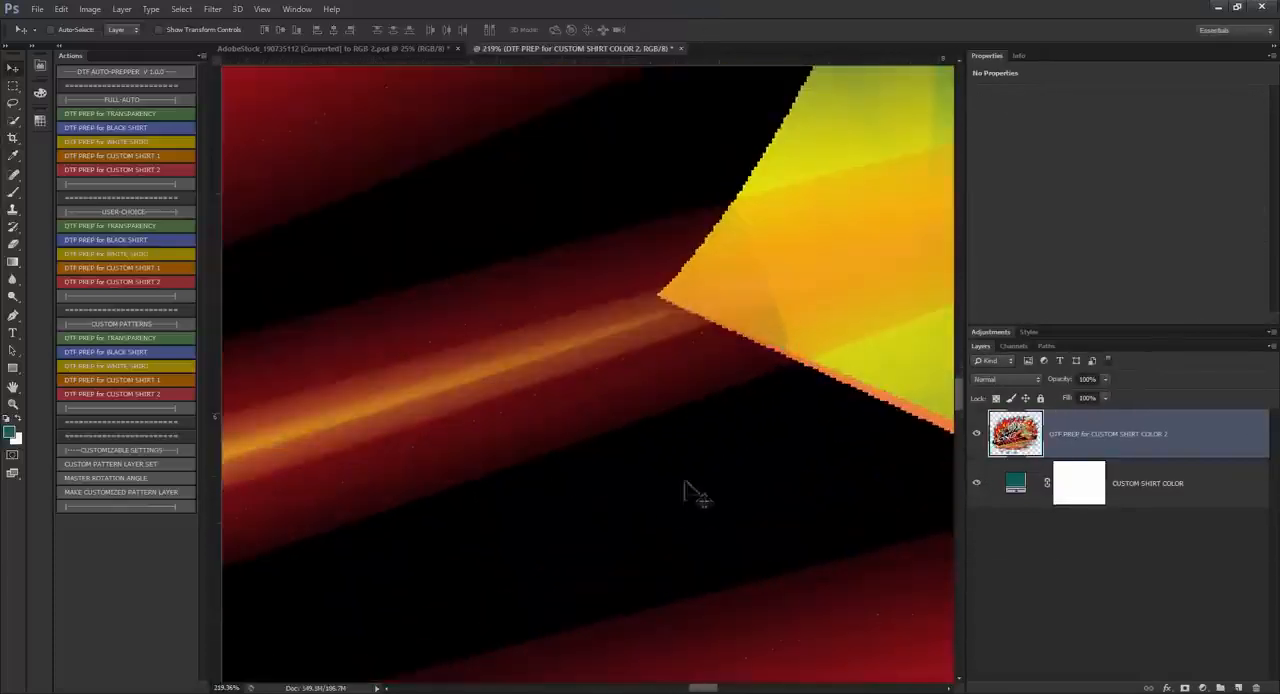
pyautogui.scroll(-10, 685, 483)
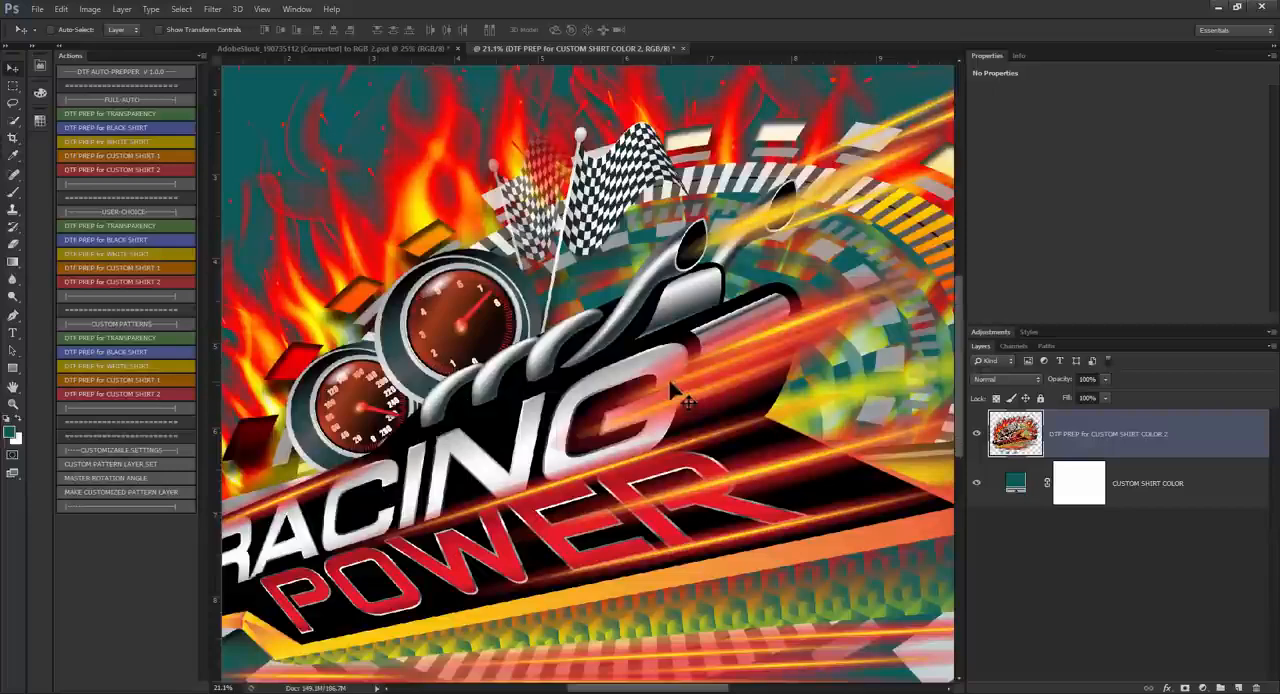
pyautogui.scroll(-3, 675, 395)
pyautogui.click(976, 483)
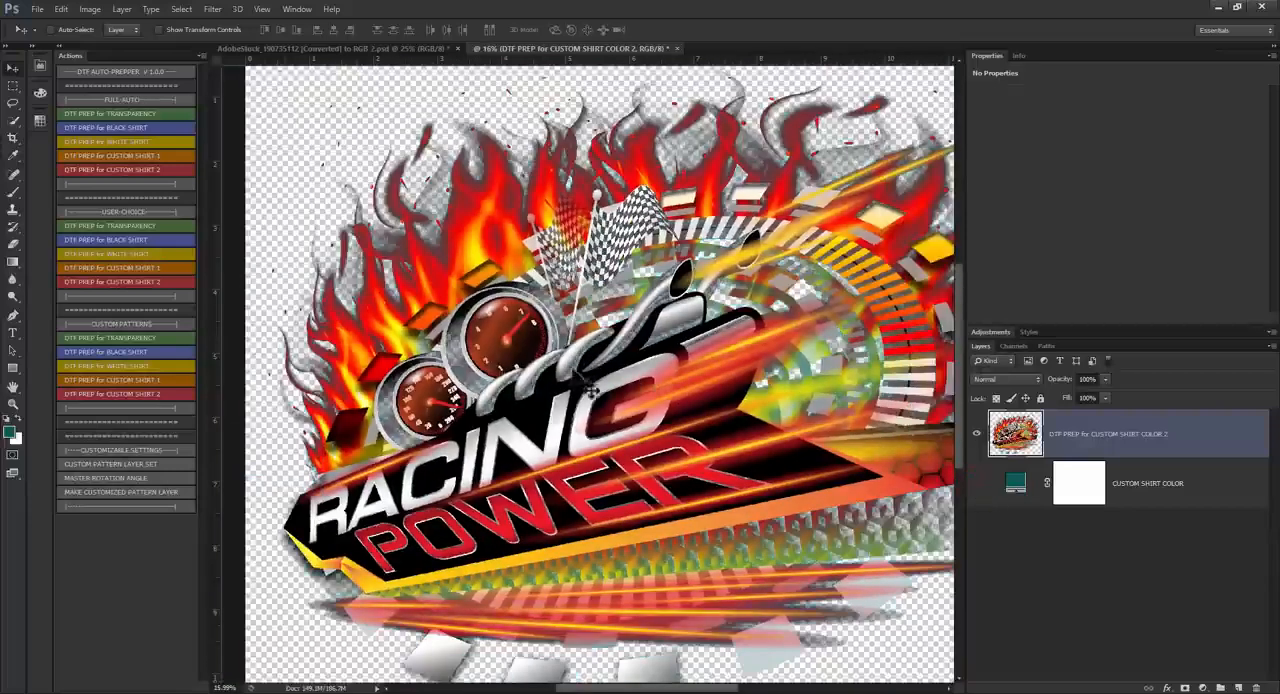
# Step: Close the halftoned result and the original Racing Power document without saving either one
pyautogui.click(667, 48)
pyautogui.click(652, 266)
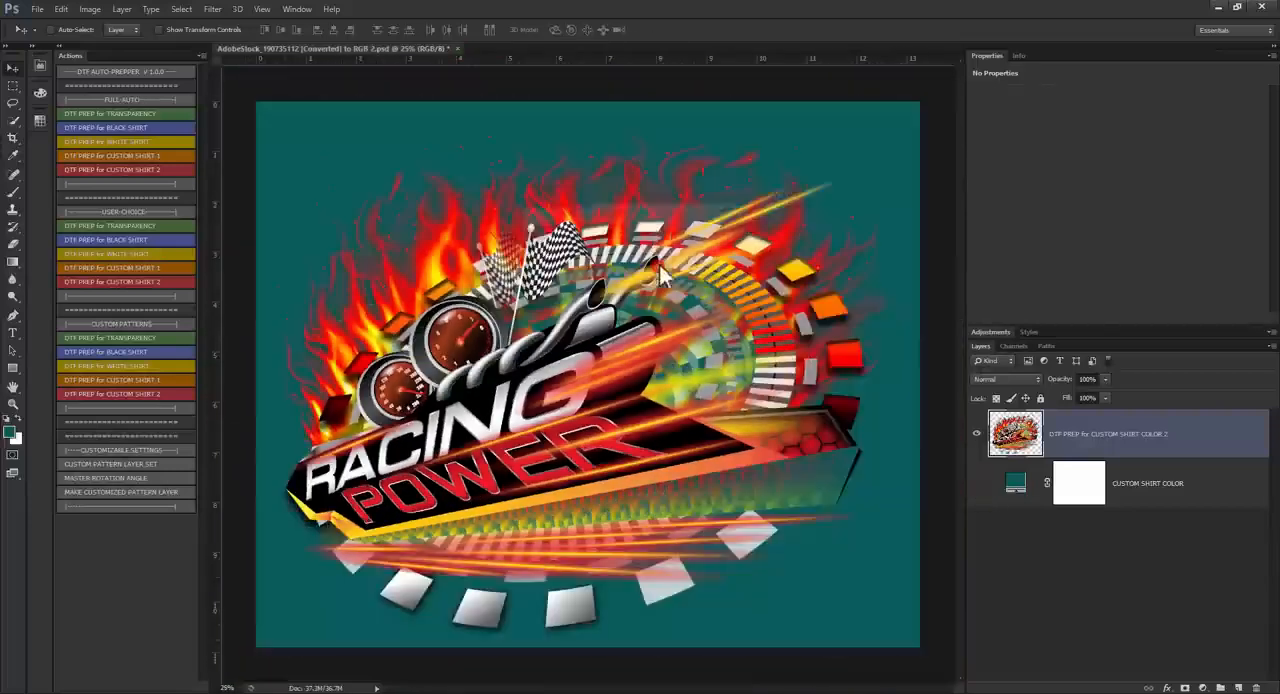
pyautogui.click(457, 48)
pyautogui.click(646, 270)
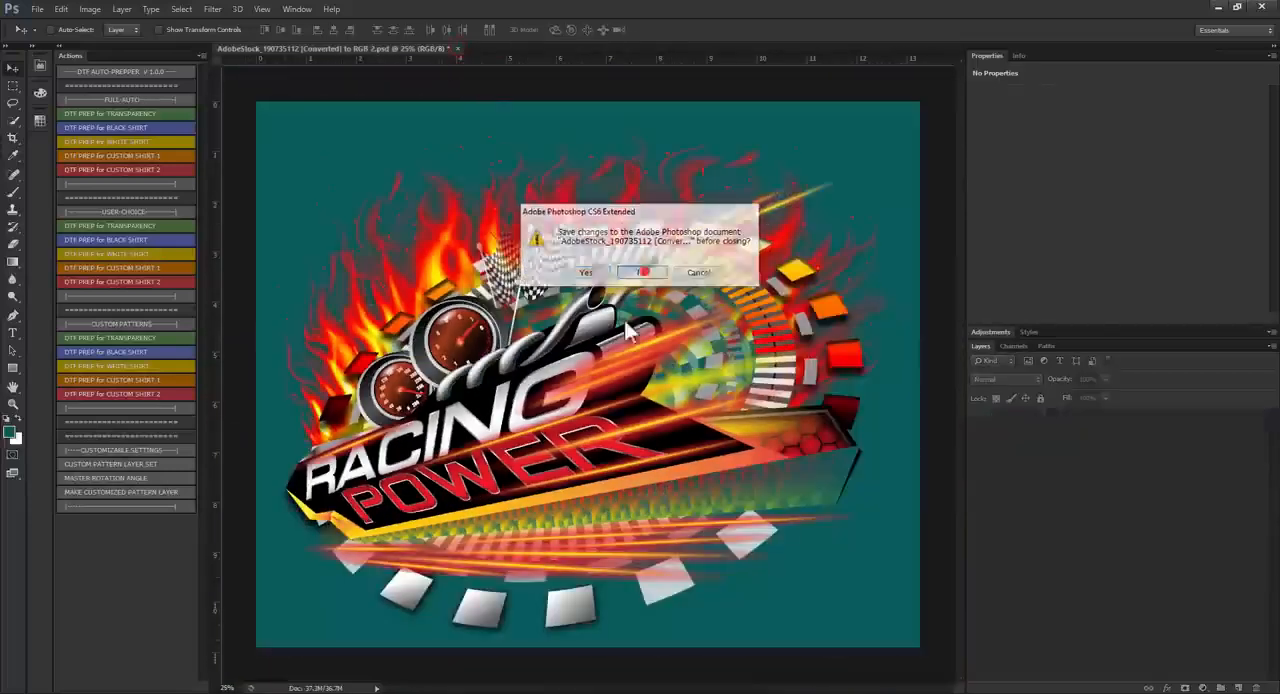
# Step: Open the Max Chroma - HWB COLOR WHEEL-with trans.png file from the 10-22-22 - TEST FILES folder
pyautogui.moveTo(302, 693)
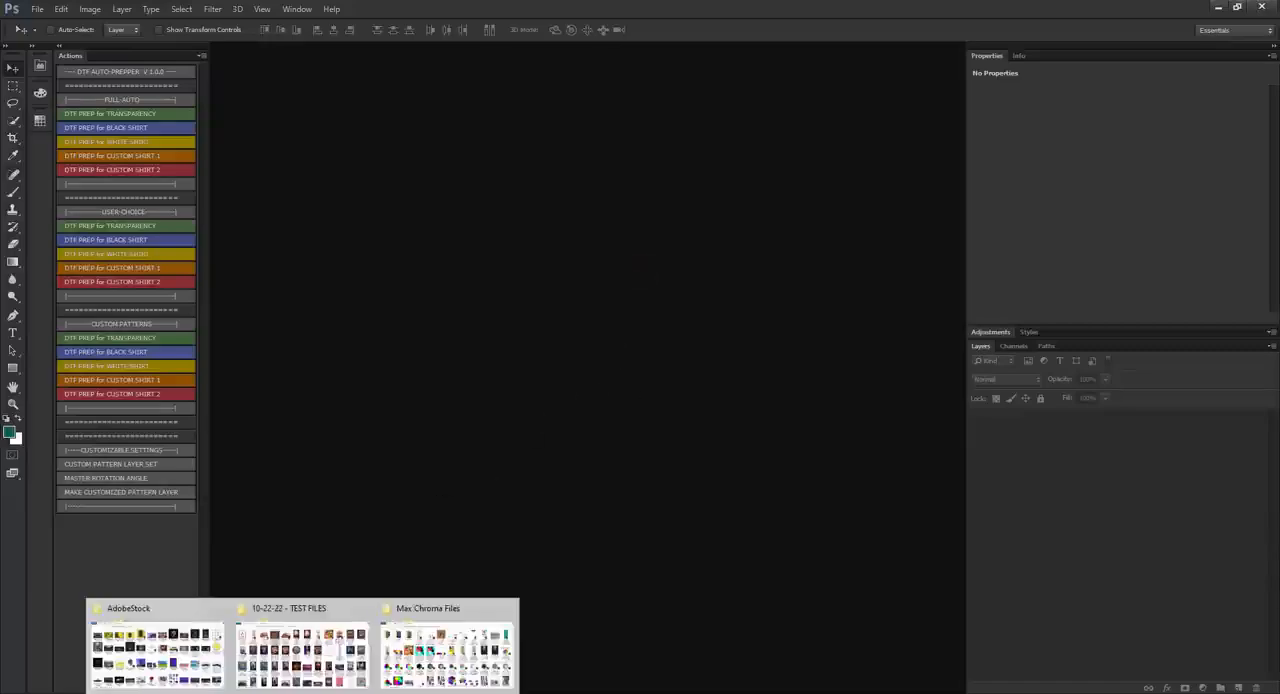
pyautogui.click(288, 652)
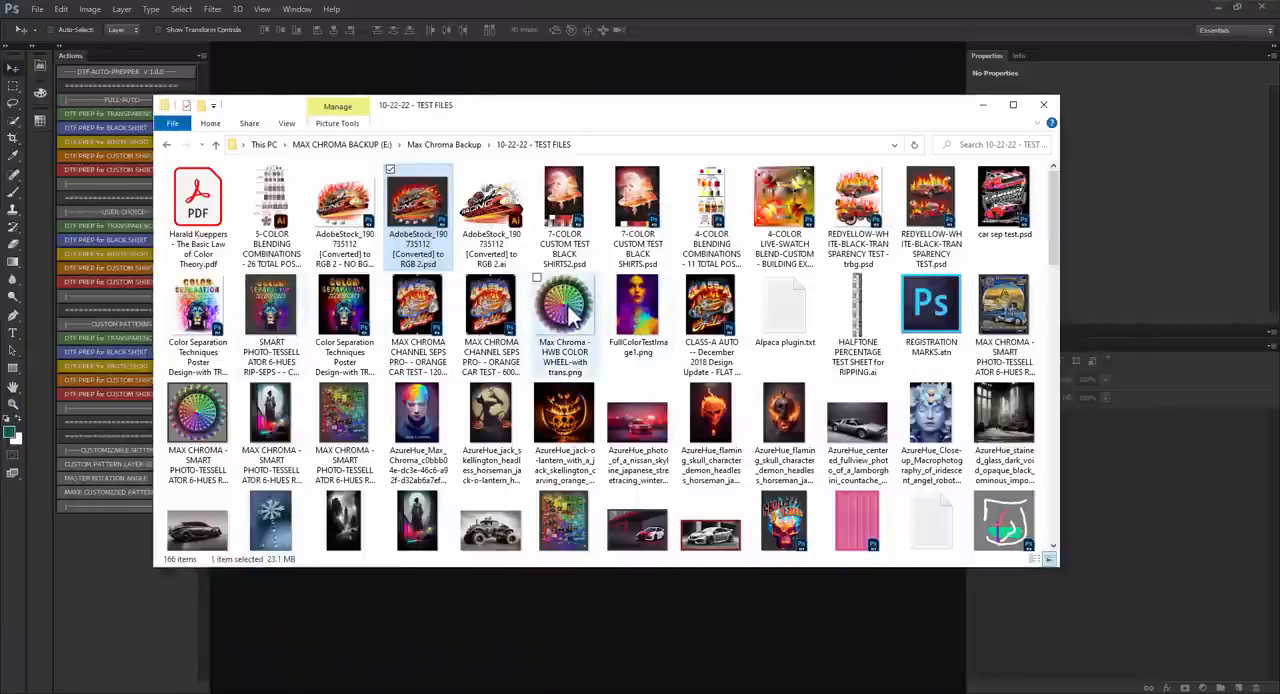
pyautogui.moveTo(570, 318); pyautogui.dragTo(708, 80)
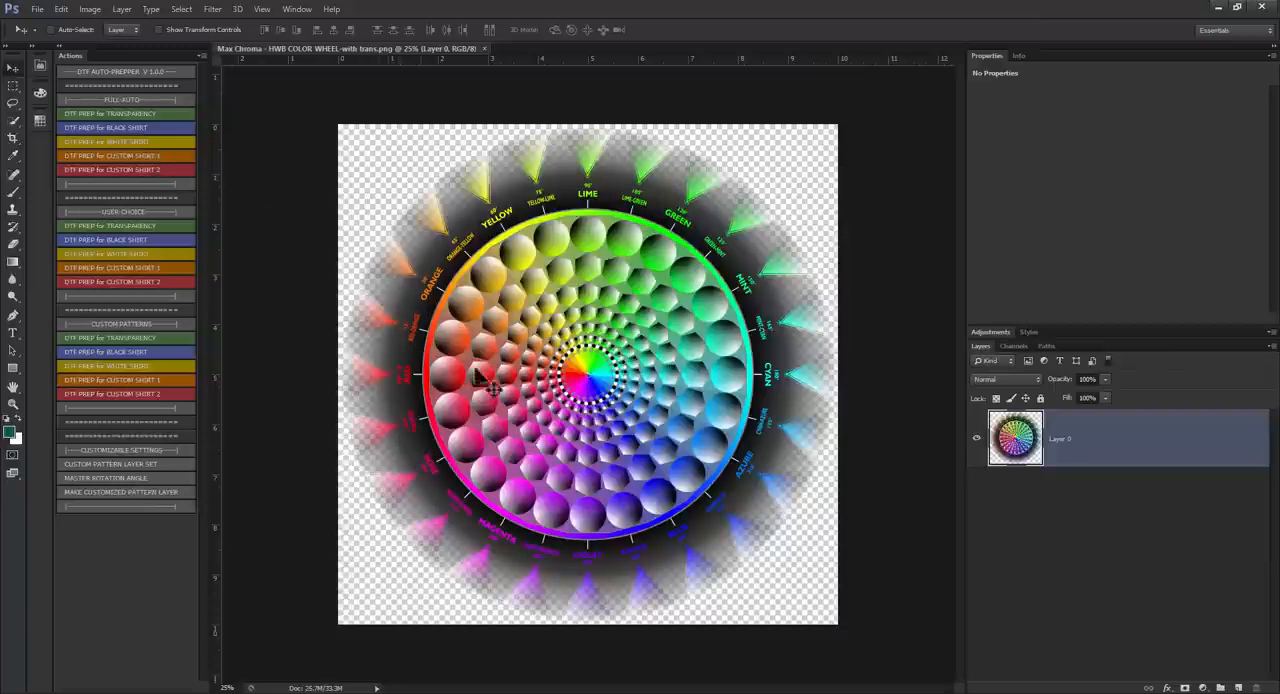
# Step: Run full-auto DTF PREP for CUSTOM SHIRT 1 on the color wheel and choose Reds as the color range to knock out
pyautogui.click(160, 155)
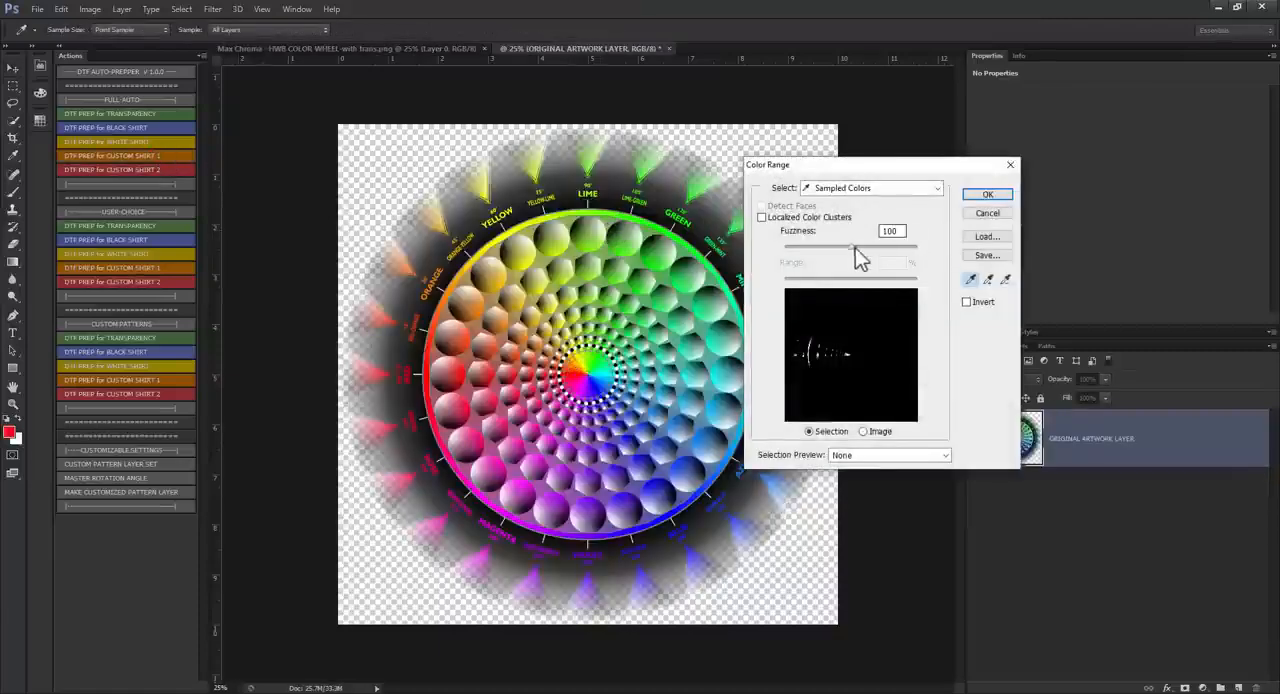
pyautogui.moveTo(856, 250)
pyautogui.mouseDown()
pyautogui.moveTo(889, 254)
pyautogui.moveTo(857, 248)
pyautogui.mouseUp()
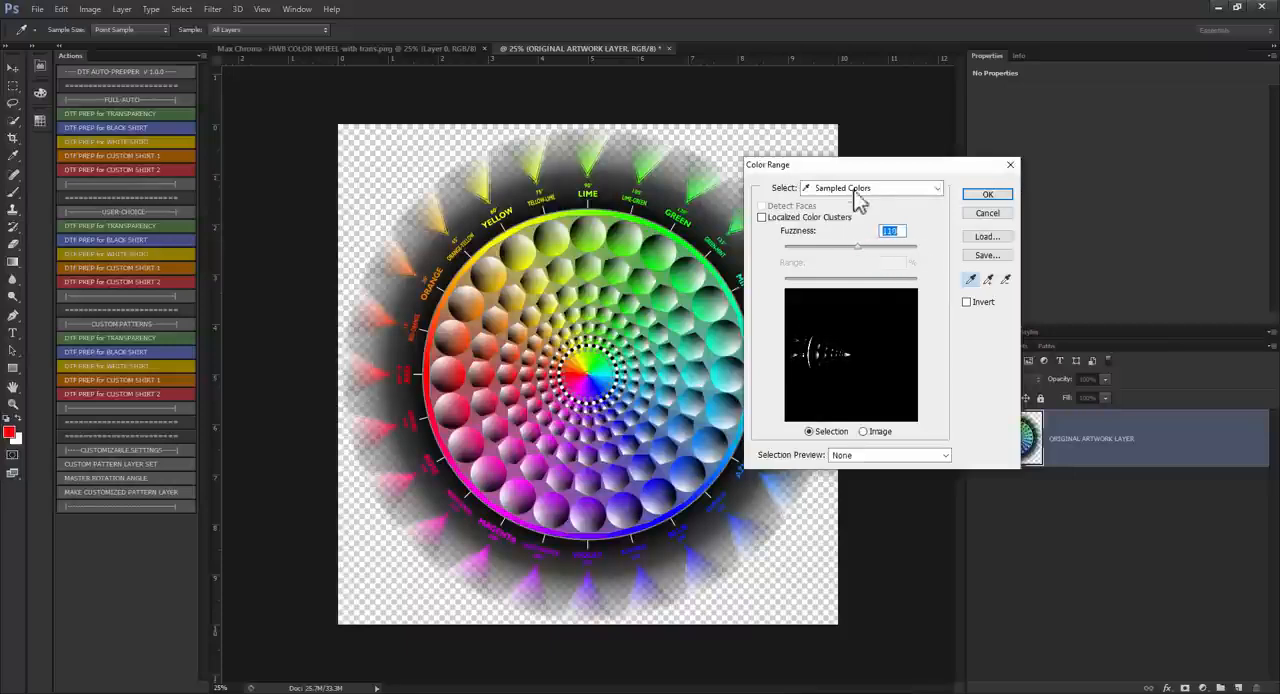
pyautogui.click(851, 192)
pyautogui.click(838, 228)
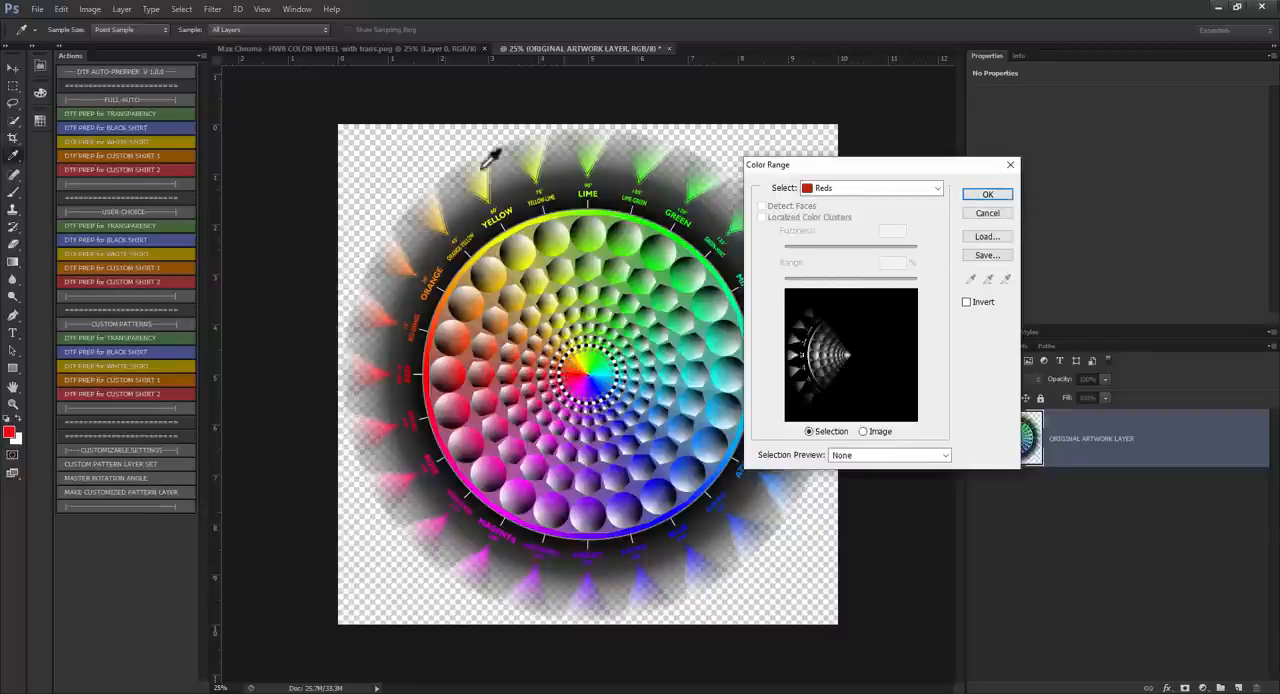
pyautogui.click(990, 195)
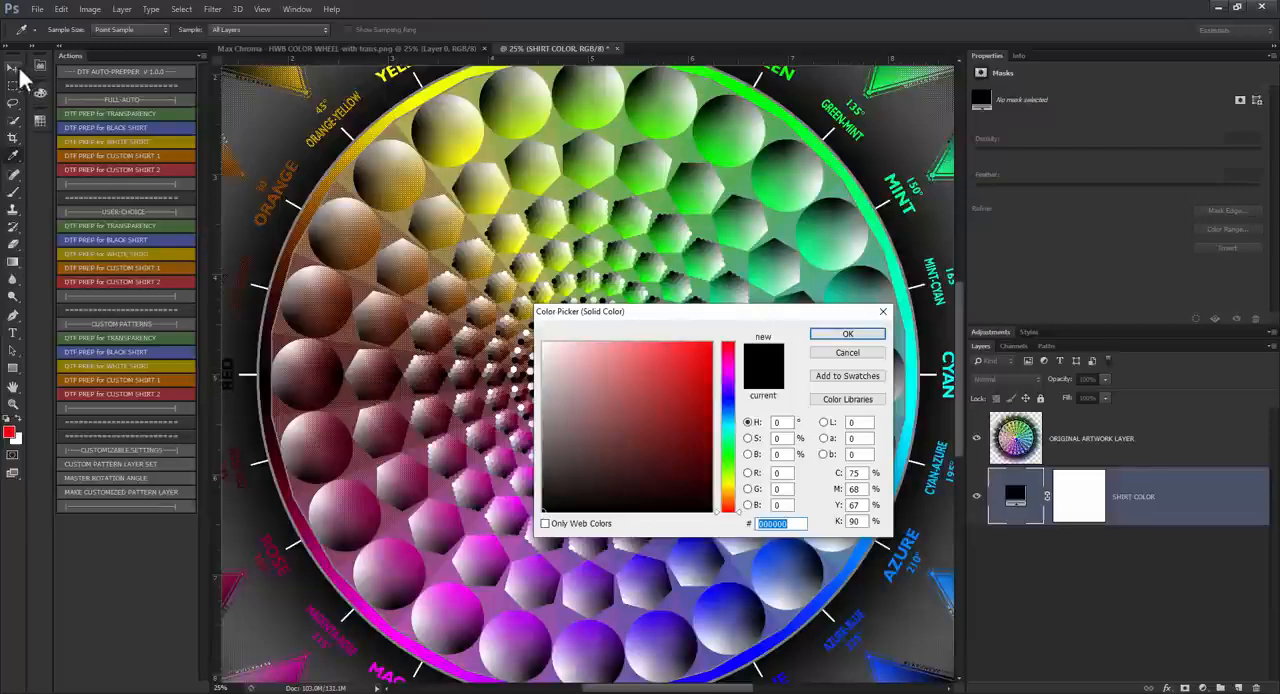
# Step: Set the SHIRT COLOR fill to pure red ff0000, checking the RED label on the wheel, and let the action finish
pyautogui.scroll(-5, 254, 378)
pyautogui.scroll(10, 368, 374)
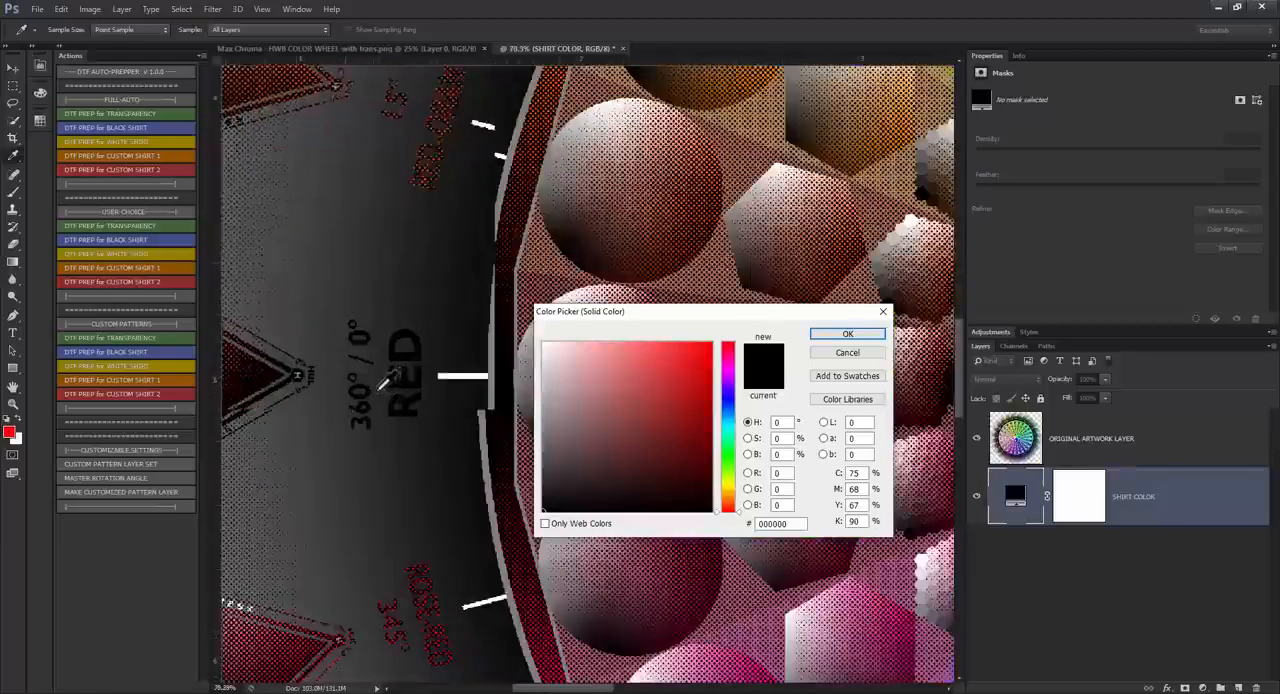
pyautogui.scroll(4, 383, 383)
pyautogui.write('ff0000')
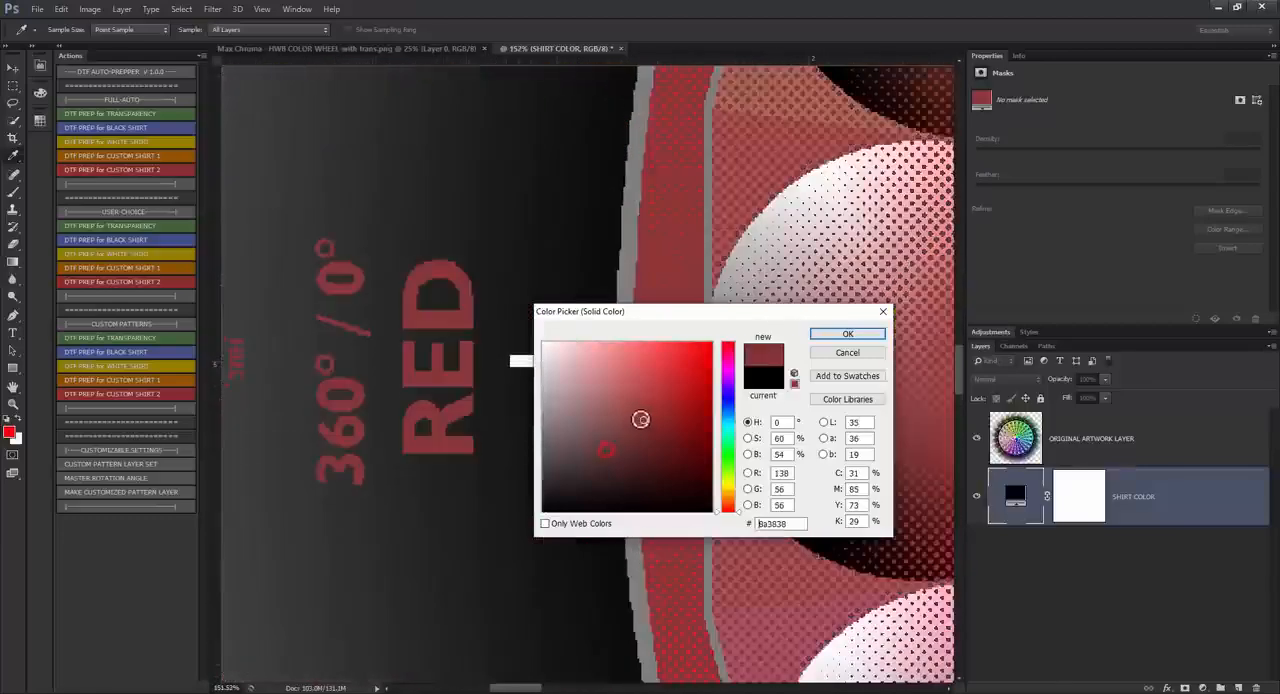
pyautogui.click(833, 336)
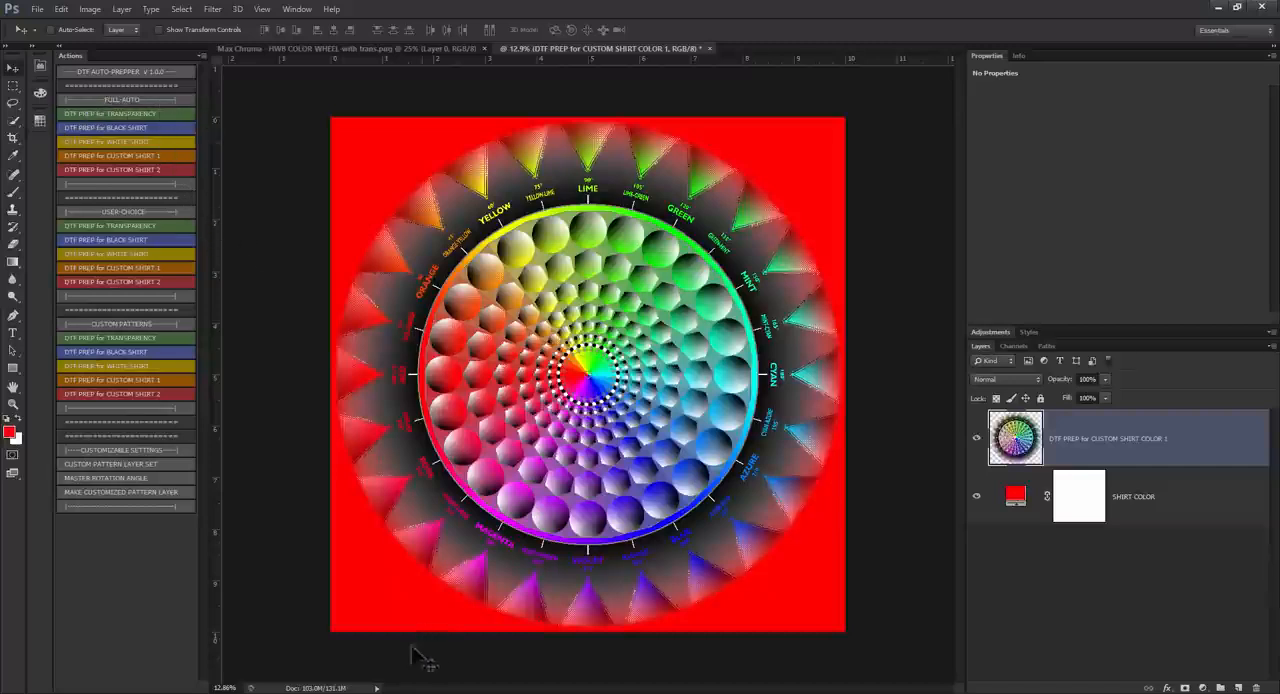
# Step: Open the pumpkin artwork AdobeStock_460753208.ai from the 10-22-22 - TEST FILES folder as a separate document
pyautogui.moveTo(305, 690)
pyautogui.click(329, 655)
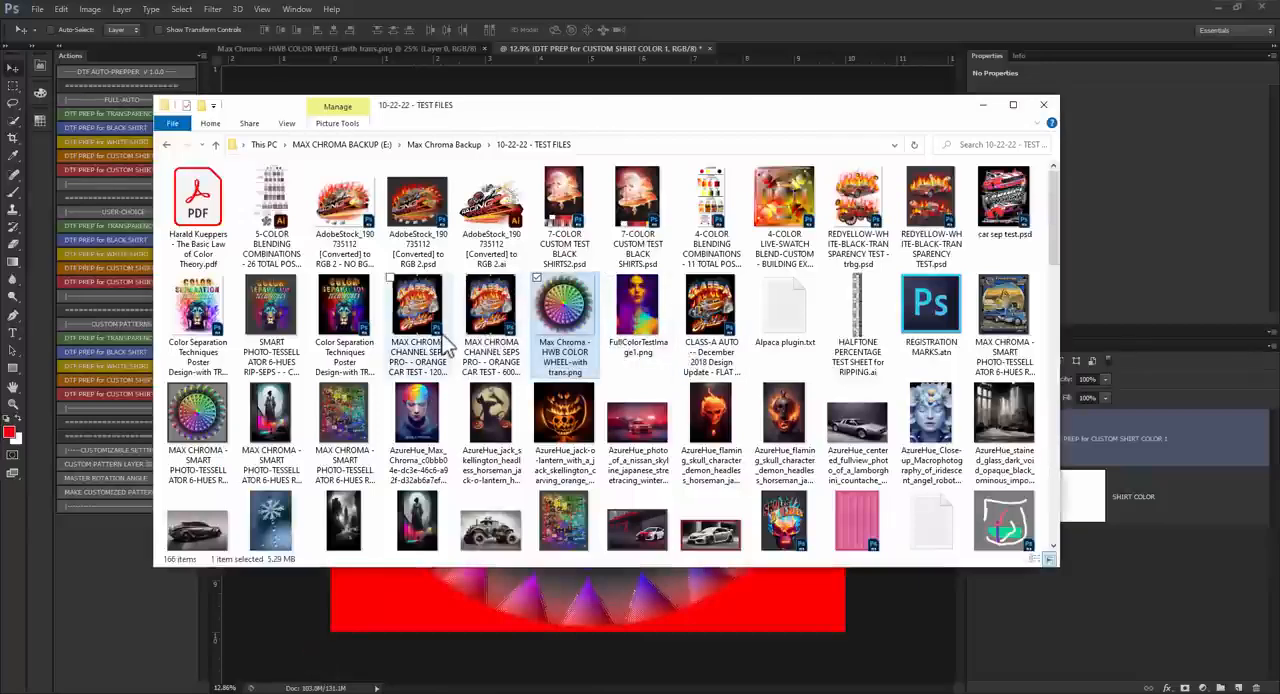
pyautogui.scroll(-5, 529, 323)
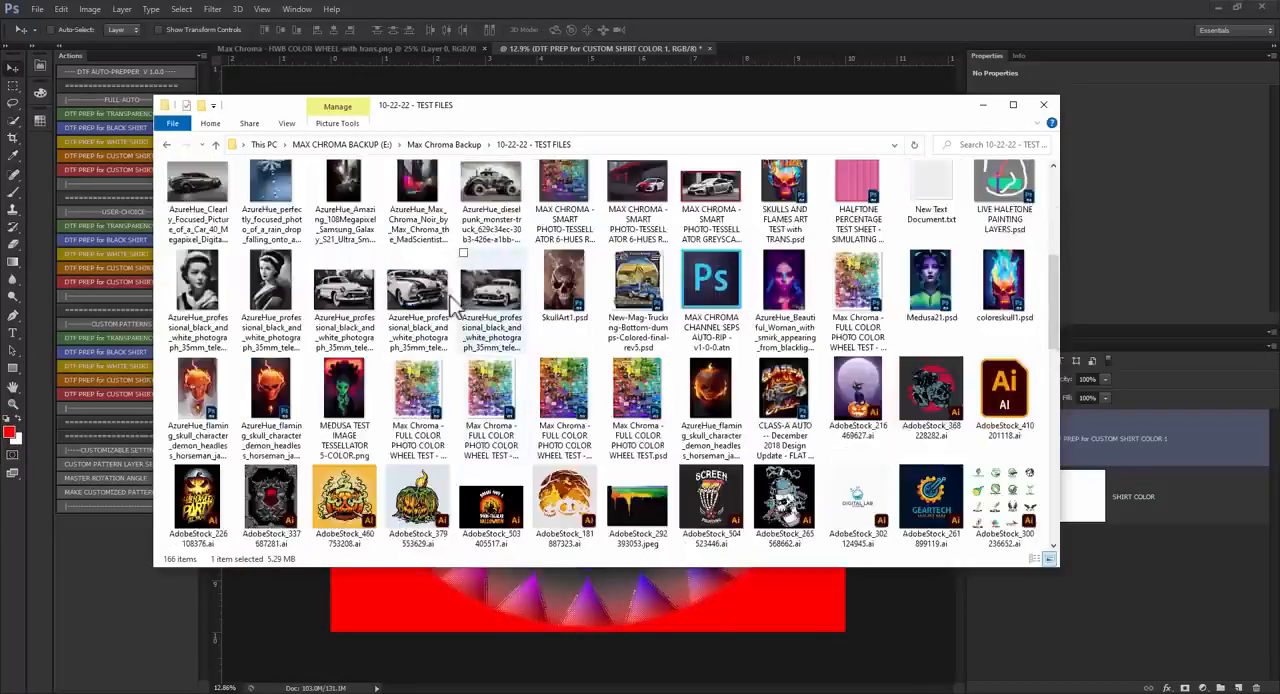
pyautogui.scroll(-3, 445, 316)
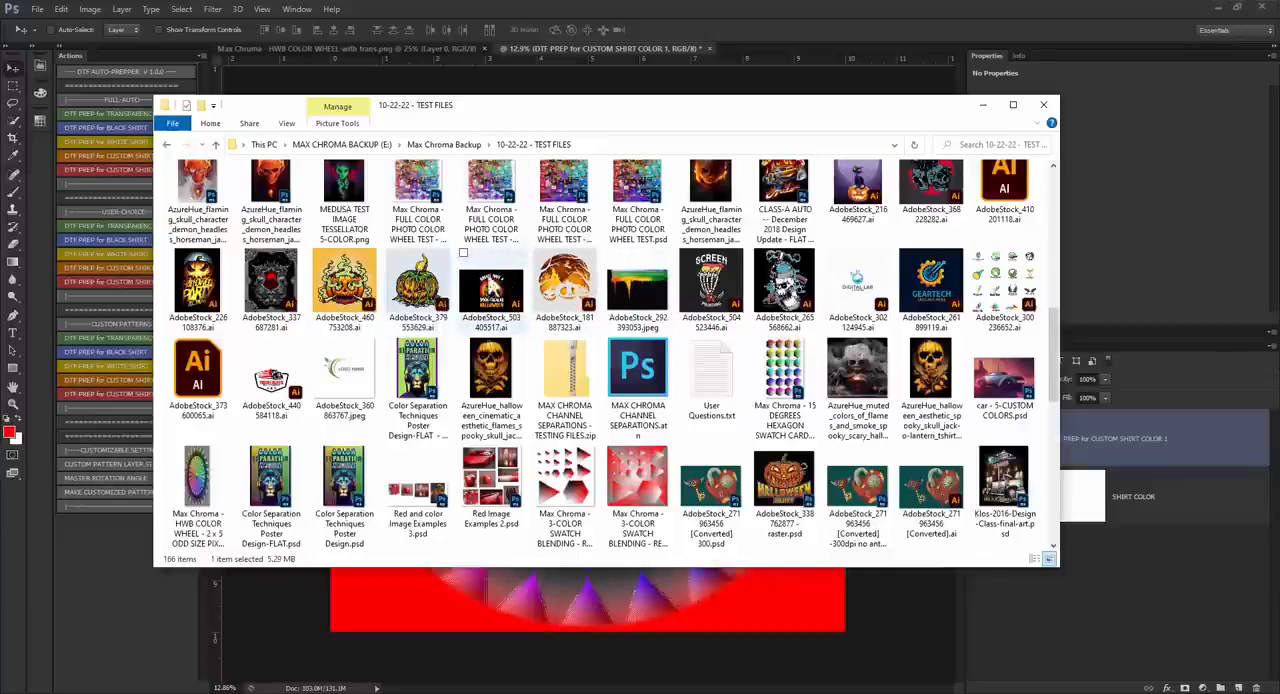
pyautogui.moveTo(345, 285); pyautogui.dragTo(805, 32)
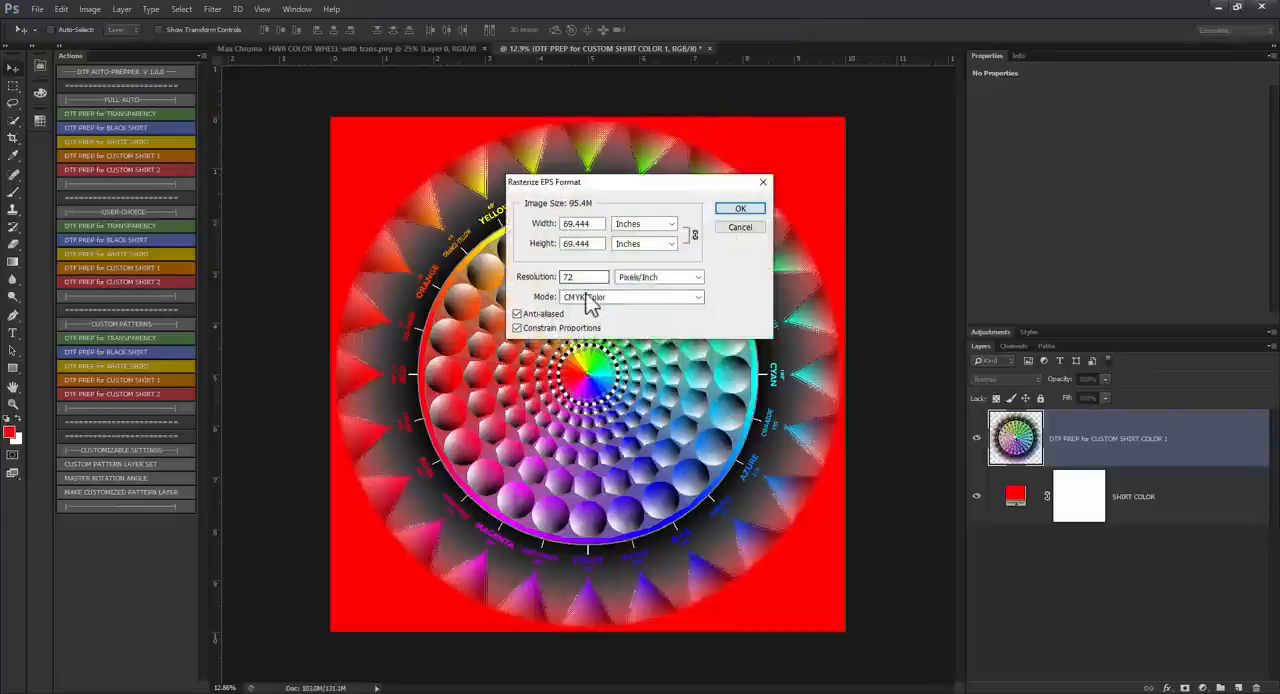
# Step: Rasterize the pumpkin artwork at 11 inches wide, 300 pixels/inch, in RGB Color mode with anti-aliasing off
pyautogui.click(590, 297)
pyautogui.click(590, 318)
pyautogui.doubleClick(580, 277)
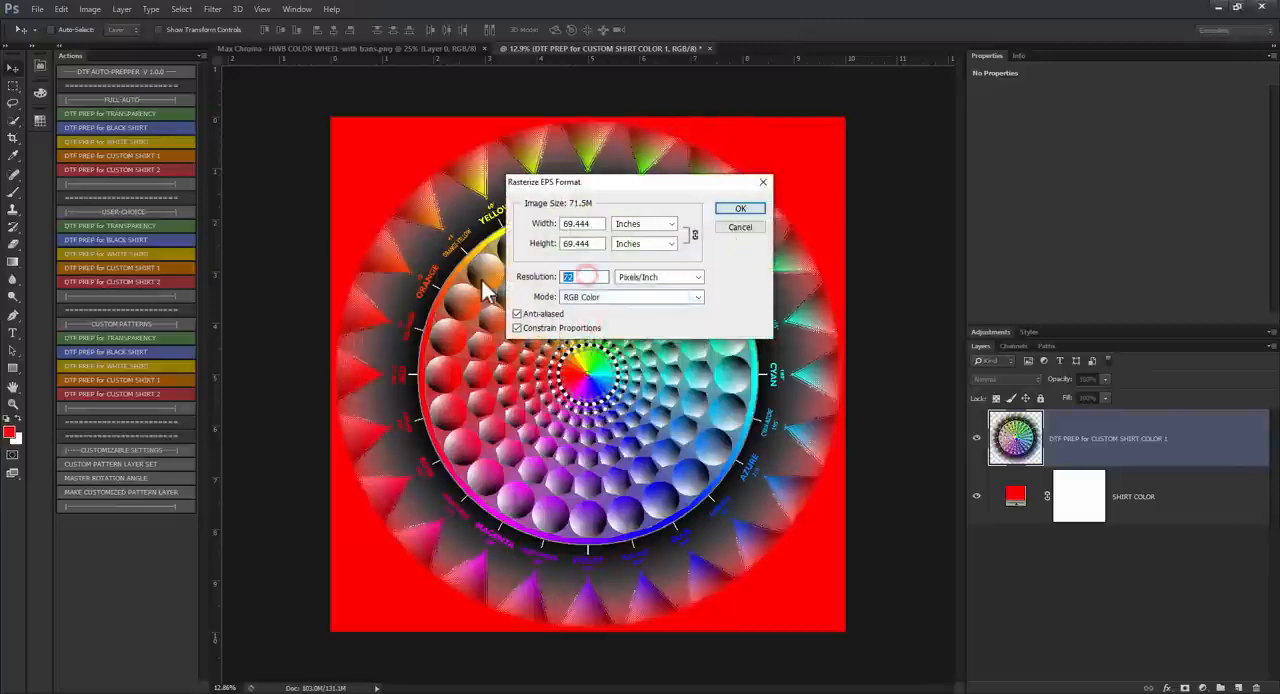
pyautogui.click(550, 314)
pyautogui.moveTo(600, 223); pyautogui.dragTo(530, 238)
pyautogui.write('11')
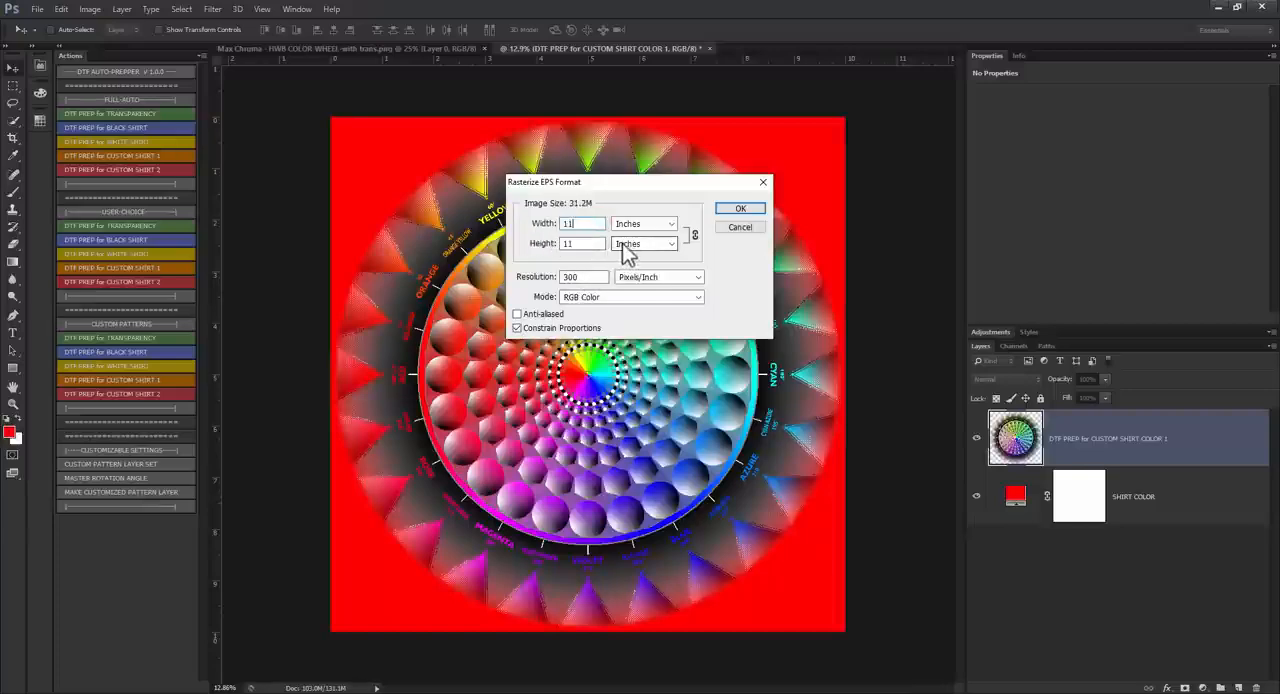
pyautogui.press('Return')
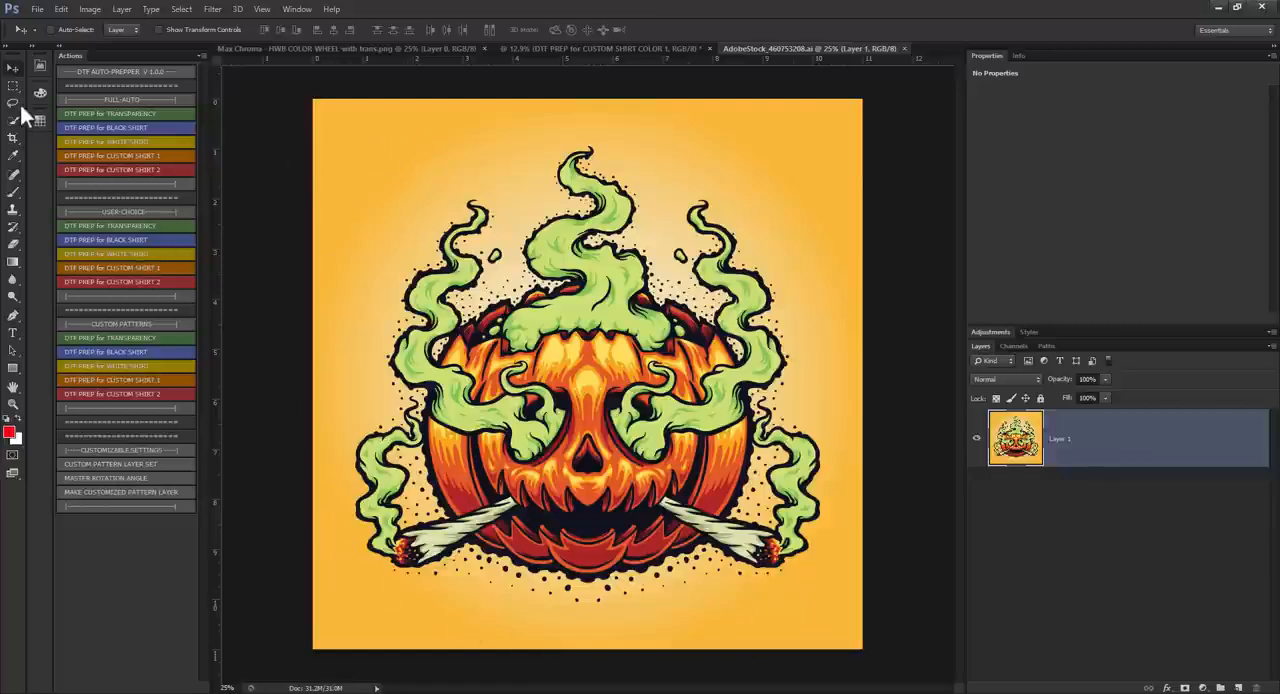
# Step: Erase the outer orange background around the pumpkin and smoke with a soft eraser of 442 px
pyautogui.click(13, 243)
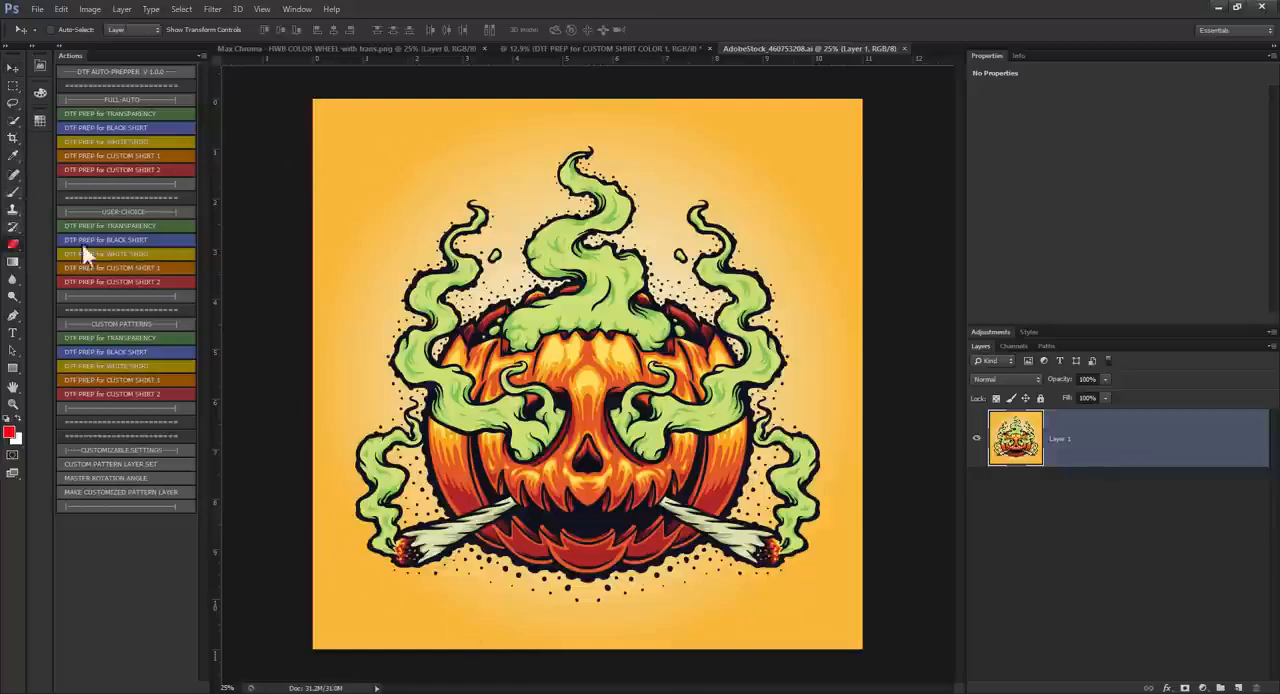
pyautogui.rightClick(393, 164)
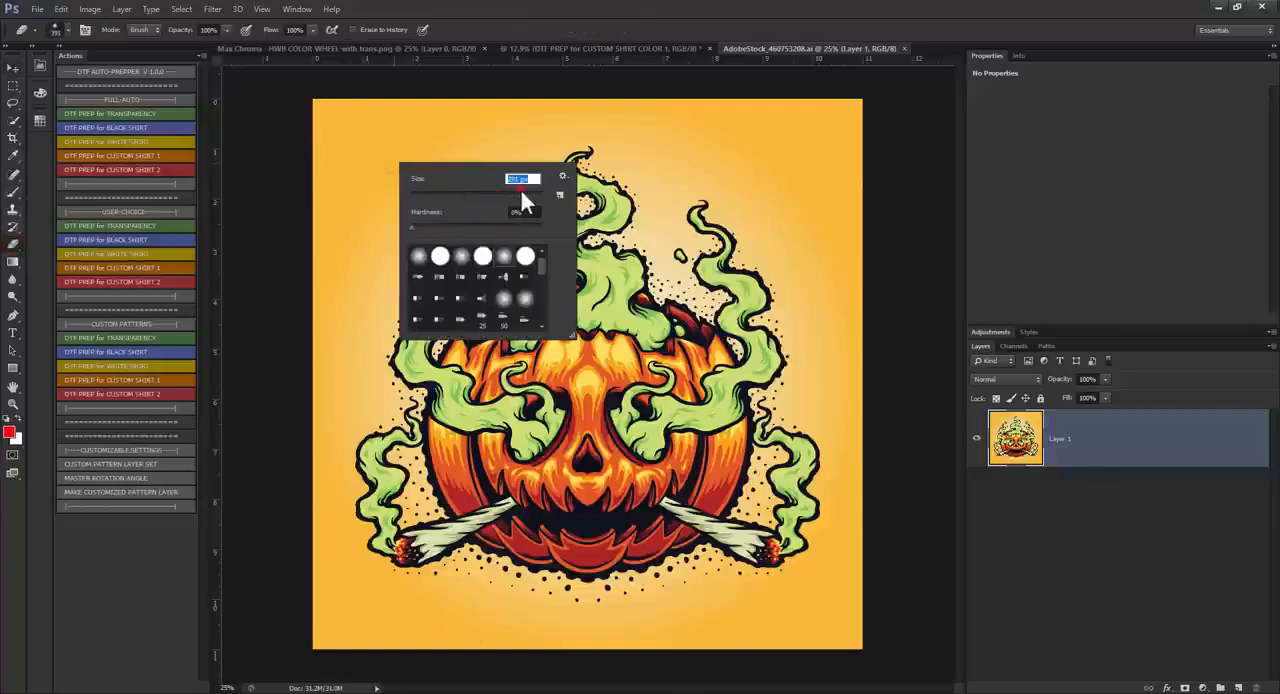
pyautogui.moveTo(520, 188); pyautogui.dragTo(524, 188)
pyautogui.moveTo(345, 117)
pyautogui.mouseDown()
pyautogui.moveTo(292, 137)
pyautogui.moveTo(302, 173)
pyautogui.moveTo(421, 118)
pyautogui.moveTo(390, 215)
pyautogui.moveTo(347, 273)
pyautogui.moveTo(300, 493)
pyautogui.moveTo(309, 556)
pyautogui.moveTo(358, 631)
pyautogui.moveTo(340, 633)
pyautogui.moveTo(578, 652)
pyautogui.moveTo(859, 626)
pyautogui.moveTo(838, 647)
pyautogui.moveTo(877, 571)
pyautogui.moveTo(886, 483)
pyautogui.moveTo(853, 333)
pyautogui.moveTo(863, 254)
pyautogui.moveTo(846, 114)
pyautogui.moveTo(855, 291)
pyautogui.moveTo(784, 127)
pyautogui.moveTo(668, 91)
pyautogui.moveTo(886, 96)
pyautogui.moveTo(808, 184)
pyautogui.moveTo(834, 275)
pyautogui.moveTo(724, 157)
pyautogui.moveTo(649, 118)
pyautogui.moveTo(552, 100)
pyautogui.moveTo(429, 139)
pyautogui.moveTo(554, 93)
pyautogui.moveTo(402, 161)
pyautogui.moveTo(312, 312)
pyautogui.moveTo(325, 211)
pyautogui.moveTo(275, 444)
pyautogui.moveTo(282, 600)
pyautogui.moveTo(313, 650)
pyautogui.moveTo(298, 478)
pyautogui.moveTo(296, 590)
pyautogui.moveTo(352, 671)
pyautogui.moveTo(559, 667)
pyautogui.moveTo(846, 638)
pyautogui.moveTo(893, 571)
pyautogui.moveTo(870, 619)
pyautogui.mouseUp()
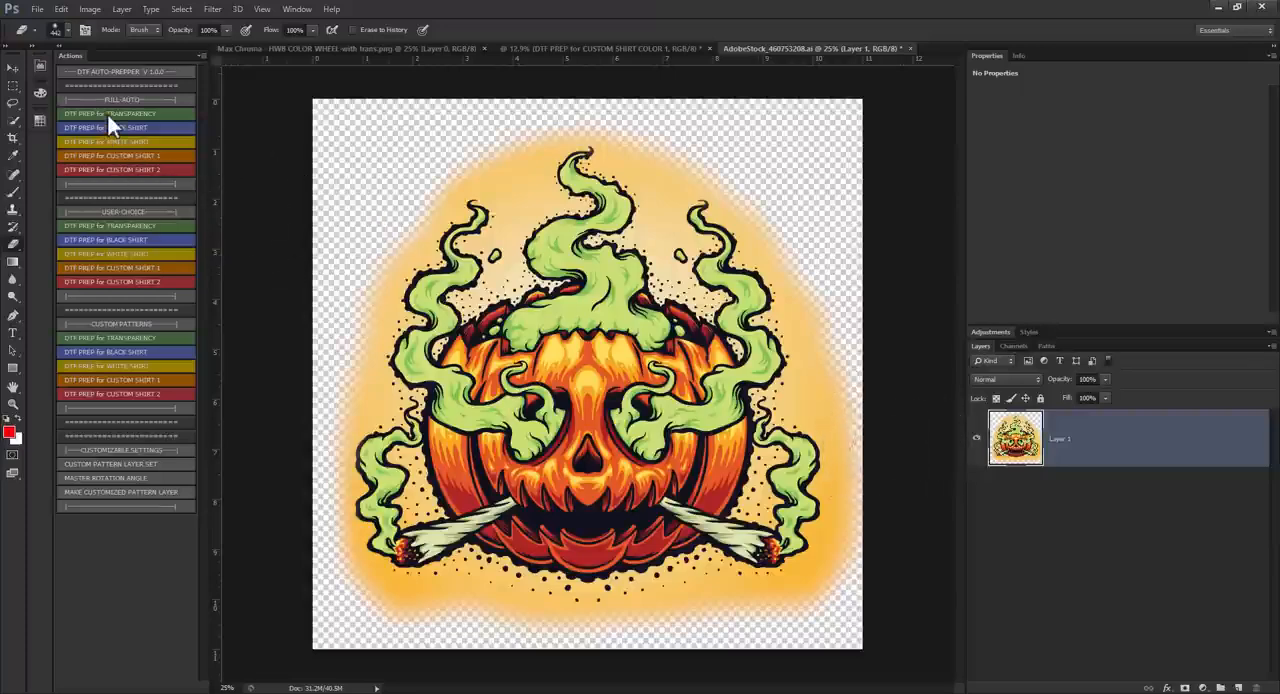
pyautogui.click(13, 67)
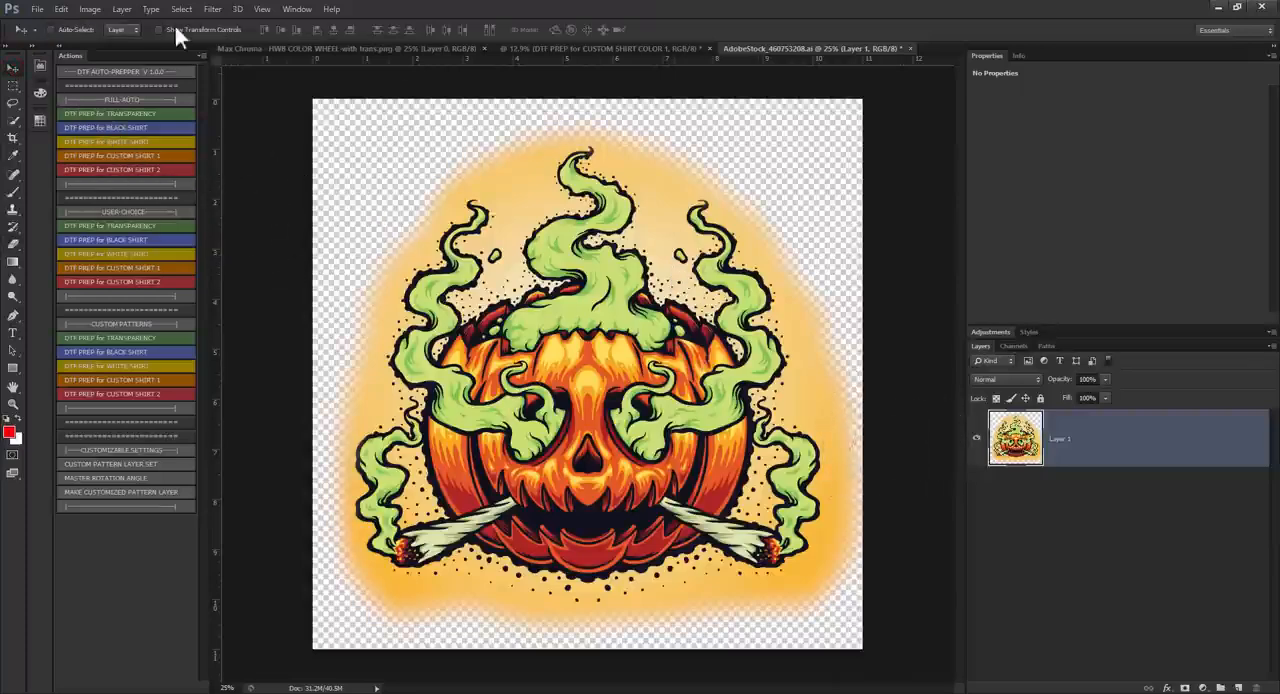
# Step: Revert the pumpkin artwork to bring back its full orange background
pyautogui.click(40, 10)
pyautogui.click(66, 211)
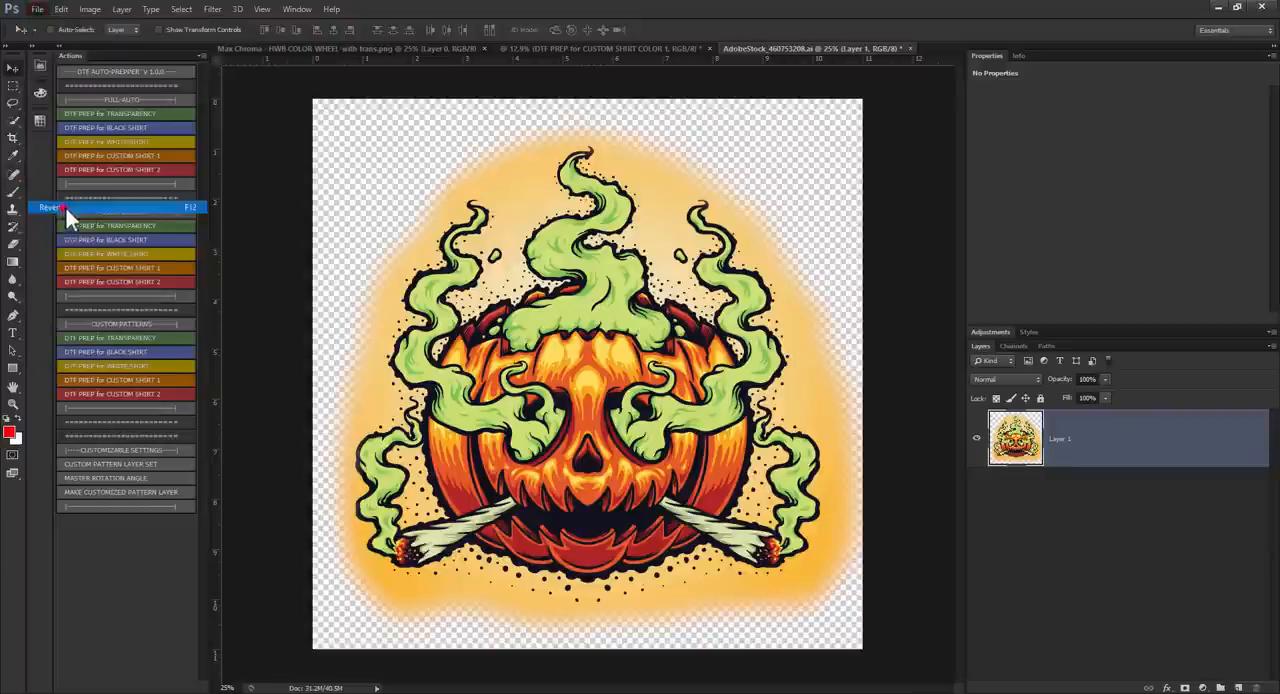
pyautogui.click(740, 209)
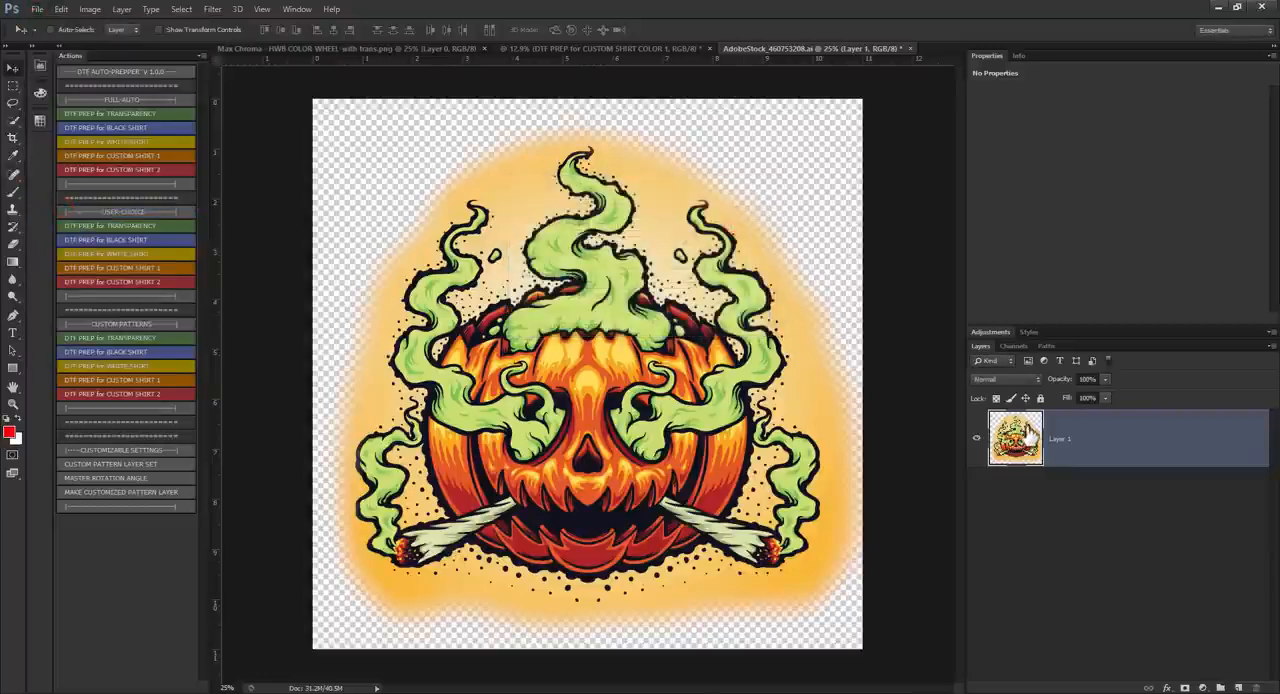
pyautogui.hotkey('ctrl', 'z')
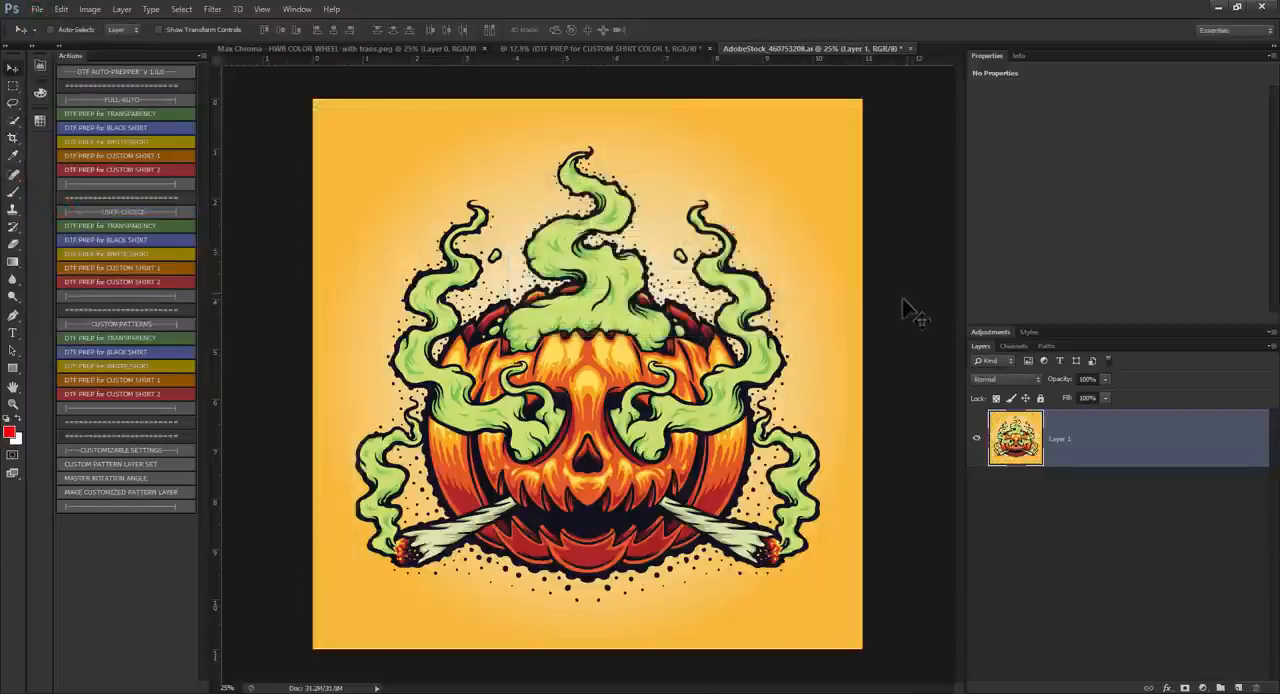
# Step: Try selecting the orange background with the Magic Wand at tolerance 5, turn off Contiguous and drop the selection
pyautogui.click(12, 119)
pyautogui.click(77, 132)
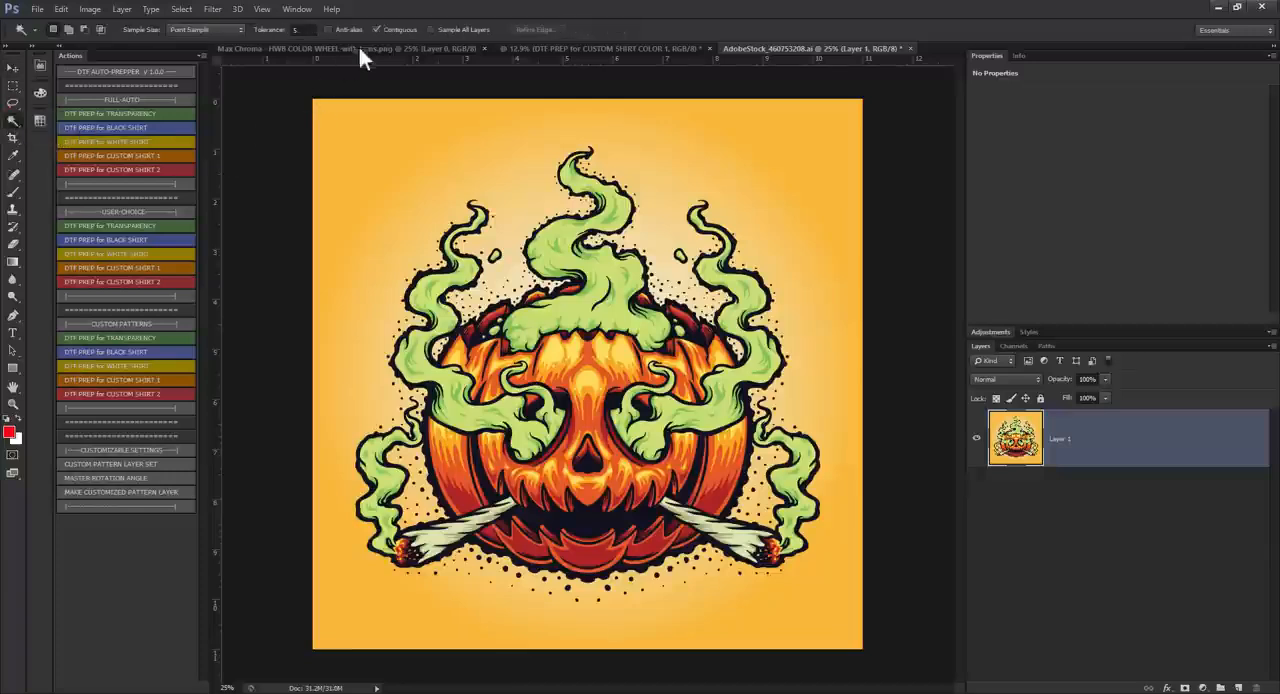
pyautogui.click(343, 122)
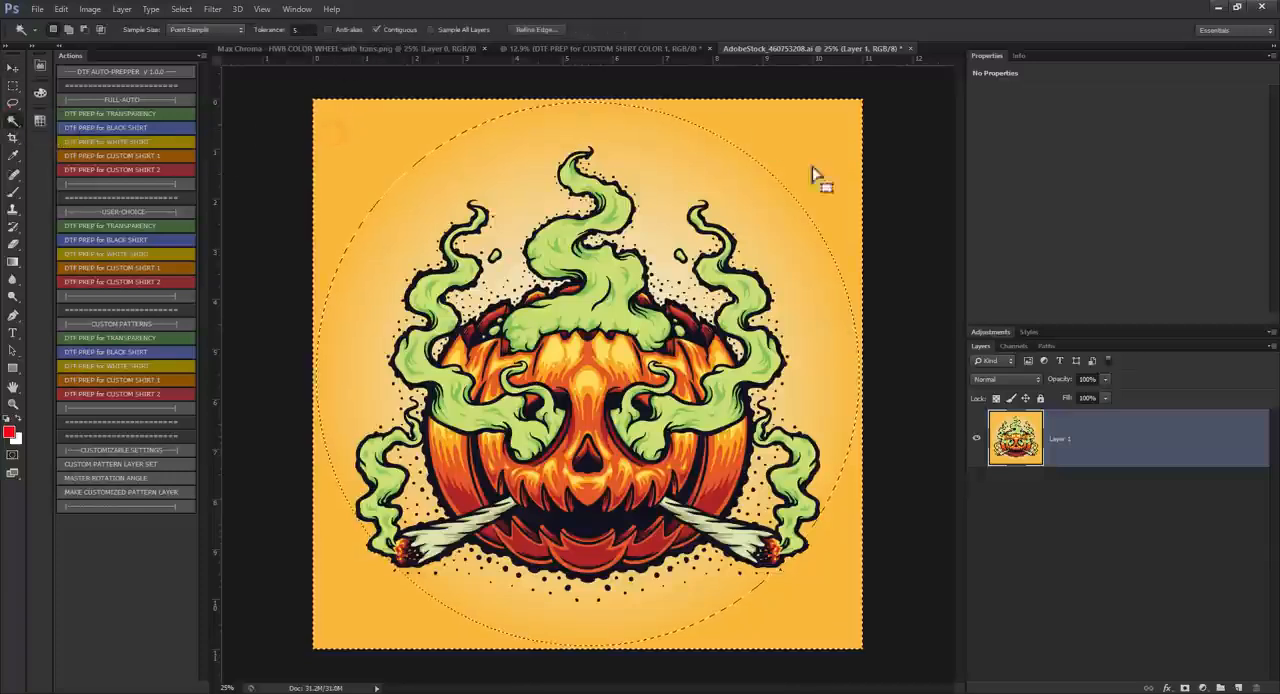
pyautogui.click(378, 30)
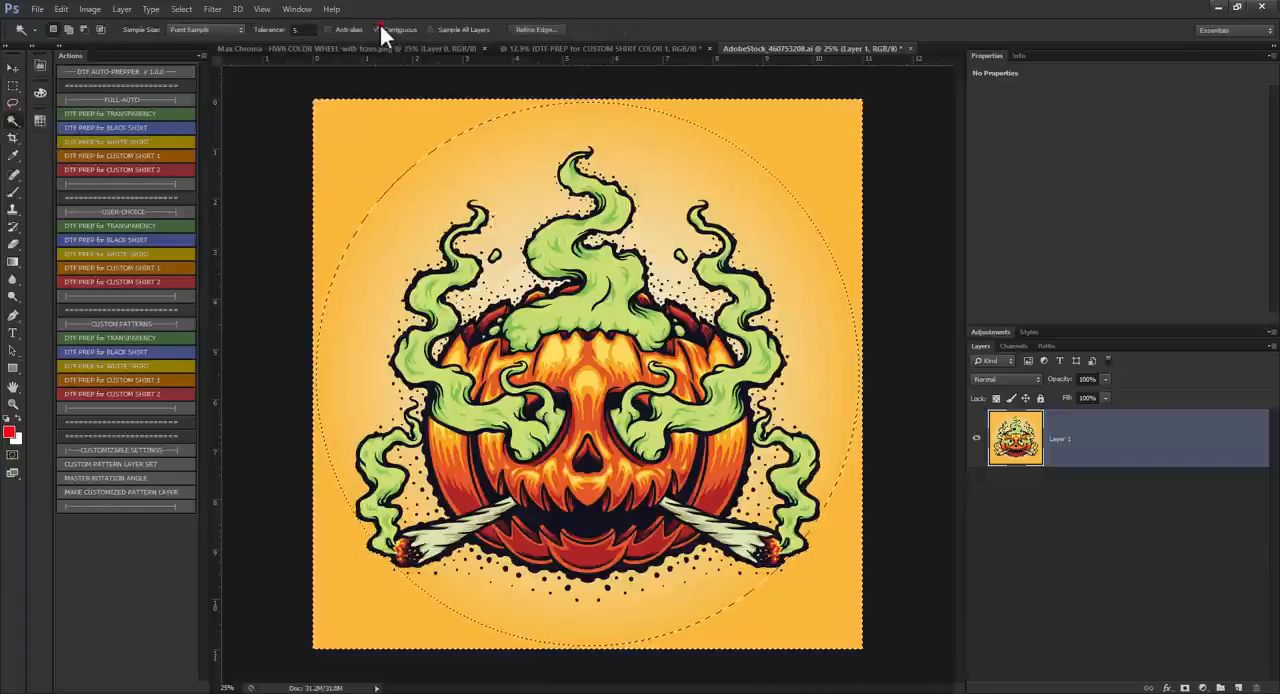
pyautogui.click(277, 165)
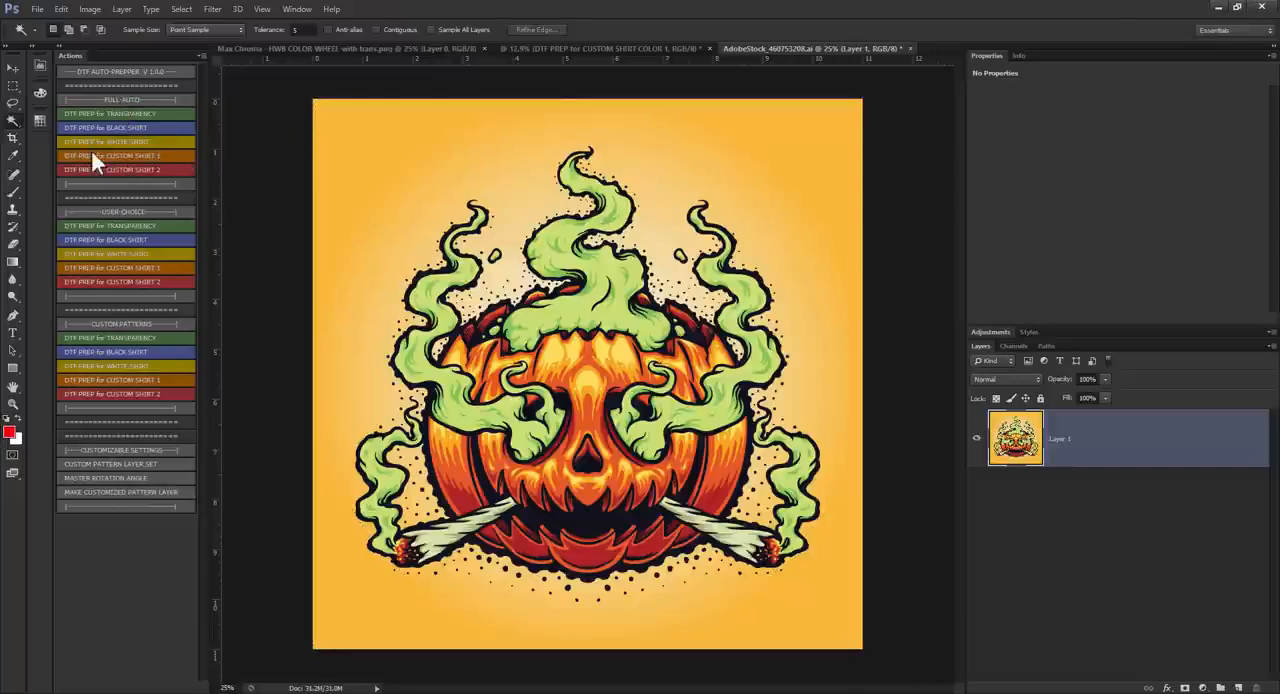
# Step: Run full-auto DTF PREP for CUSTOM SHIRT 1, knocking out the orange background as Sampled Colors with fuzziness about 99
pyautogui.click(136, 155)
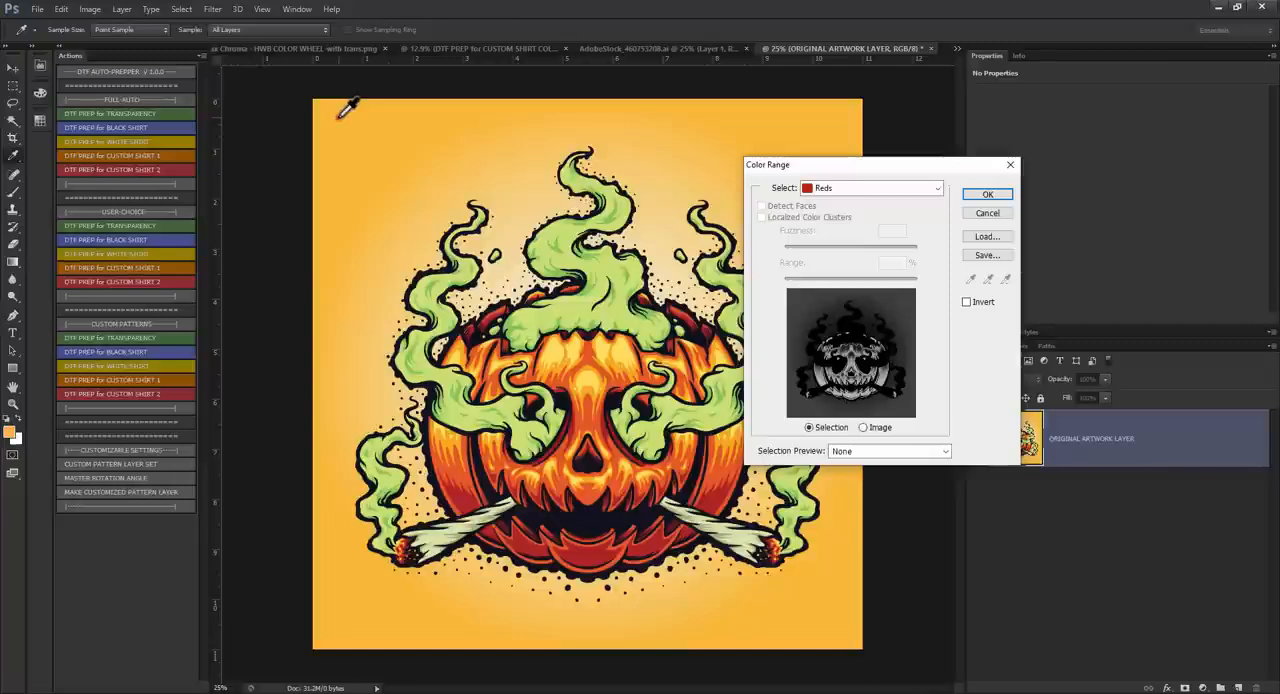
pyautogui.click(851, 189)
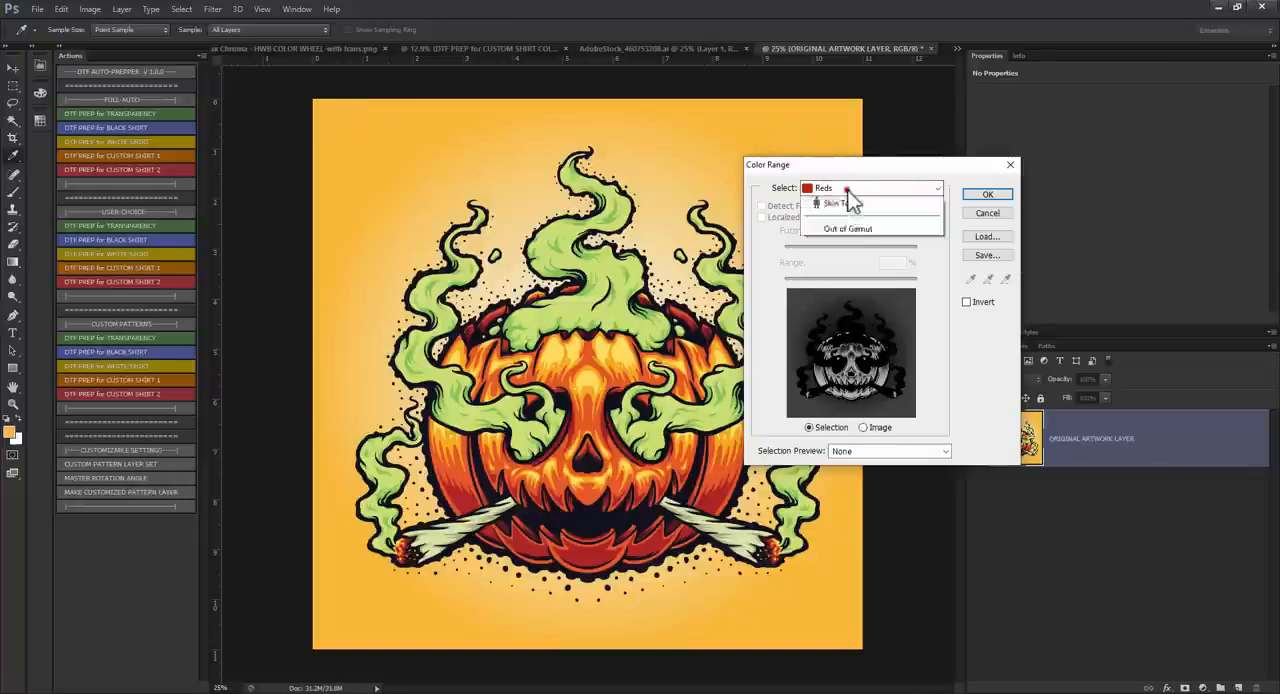
pyautogui.click(832, 204)
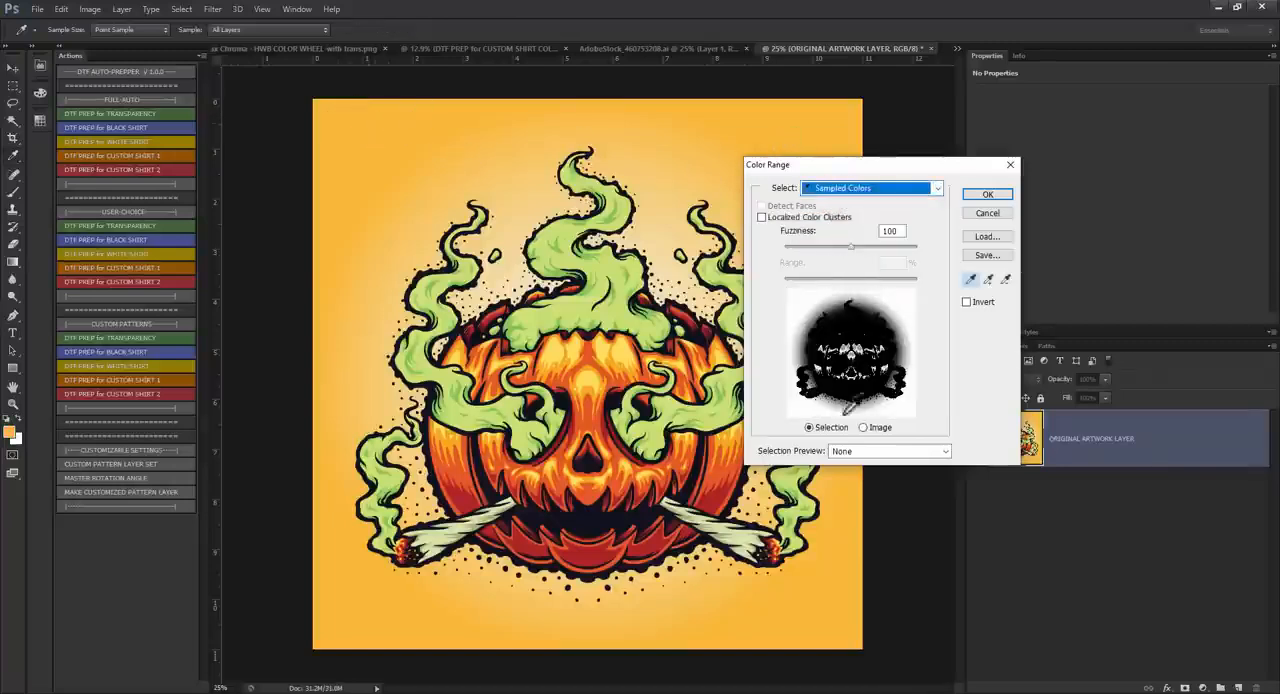
pyautogui.moveTo(854, 246)
pyautogui.mouseDown()
pyautogui.moveTo(911, 250)
pyautogui.moveTo(845, 259)
pyautogui.mouseUp()
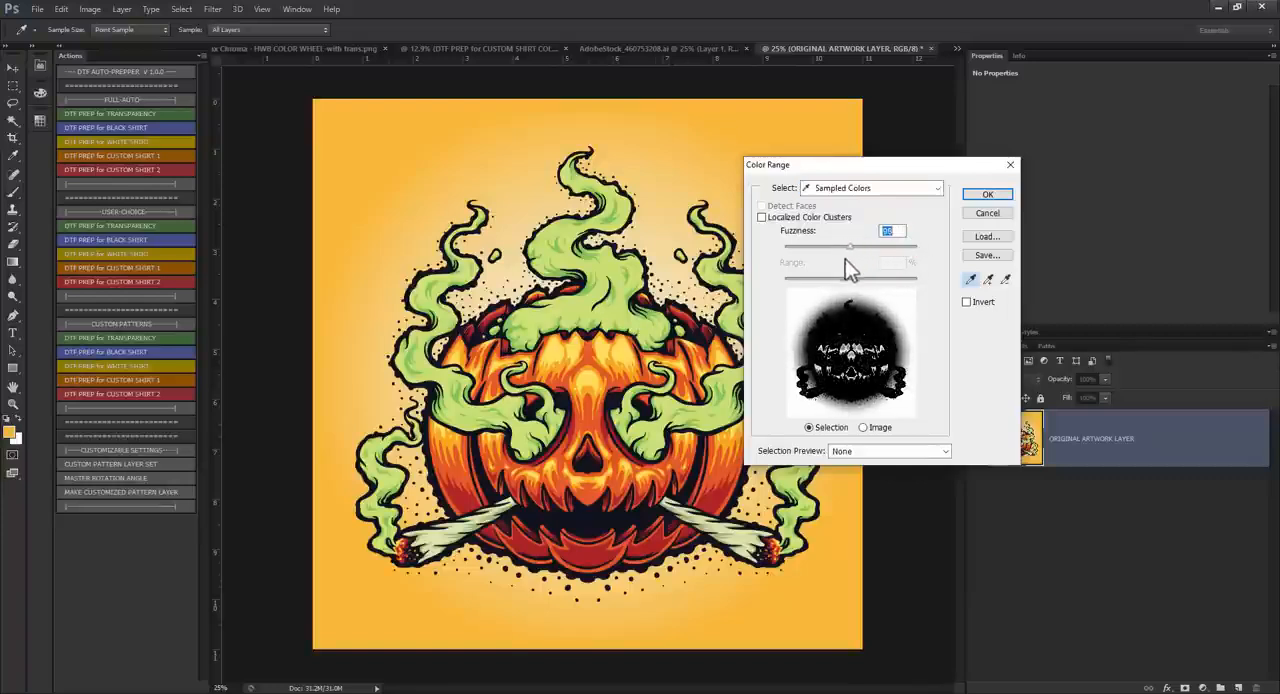
pyautogui.click(987, 194)
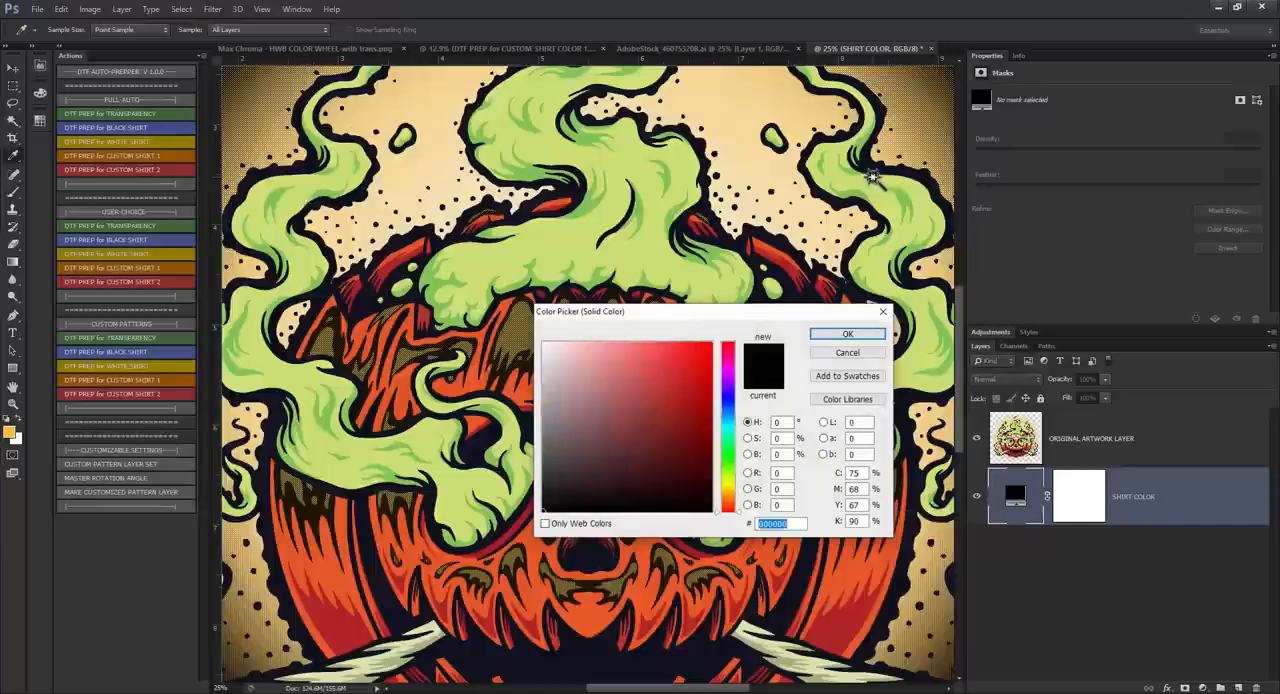
# Step: Set the SHIRT COLOR fill to the sampled orange f9ba3a, and hide that layer to inspect the halftone dots on transparency
pyautogui.click(13, 429)
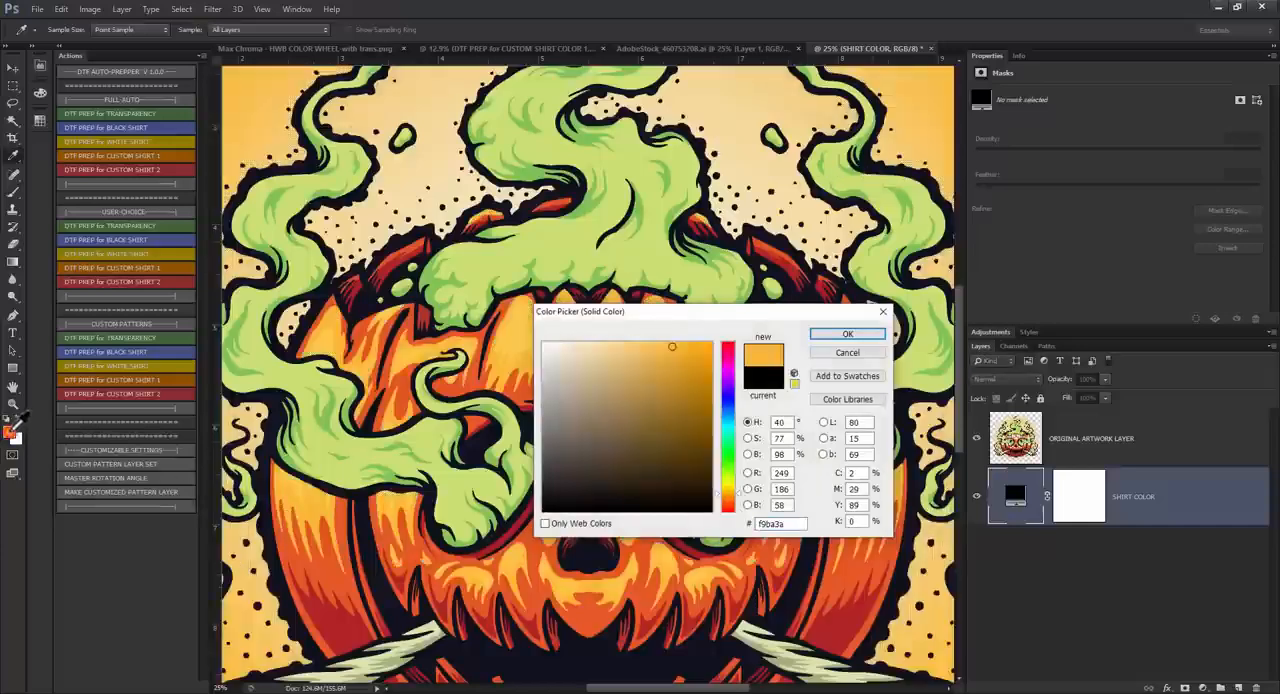
pyautogui.click(847, 334)
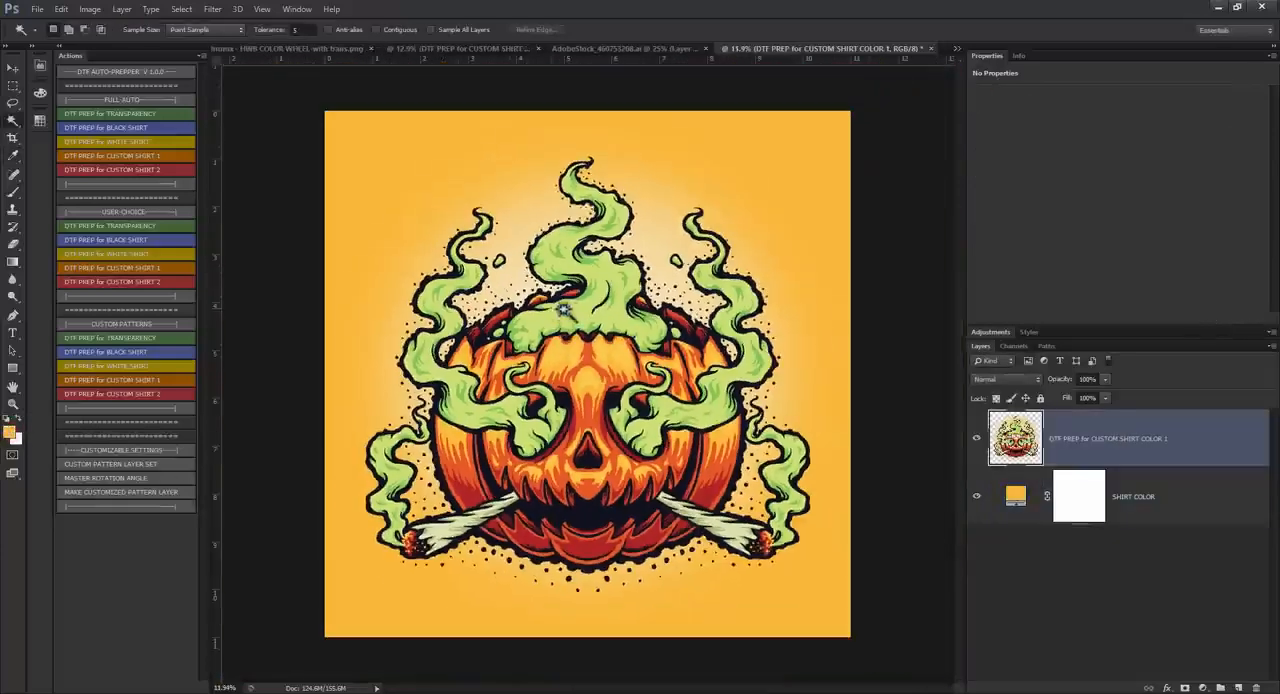
pyautogui.click(977, 500)
pyautogui.scroll(10, 478, 212)
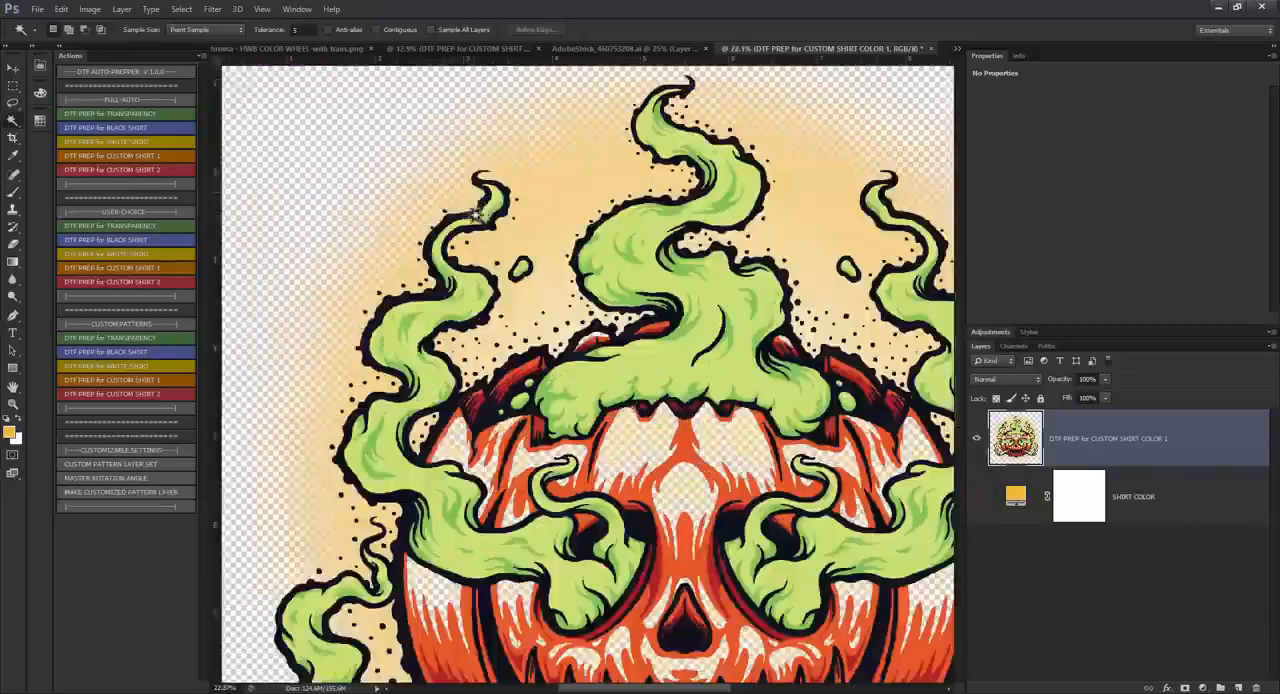
pyautogui.scroll(3, 460, 190)
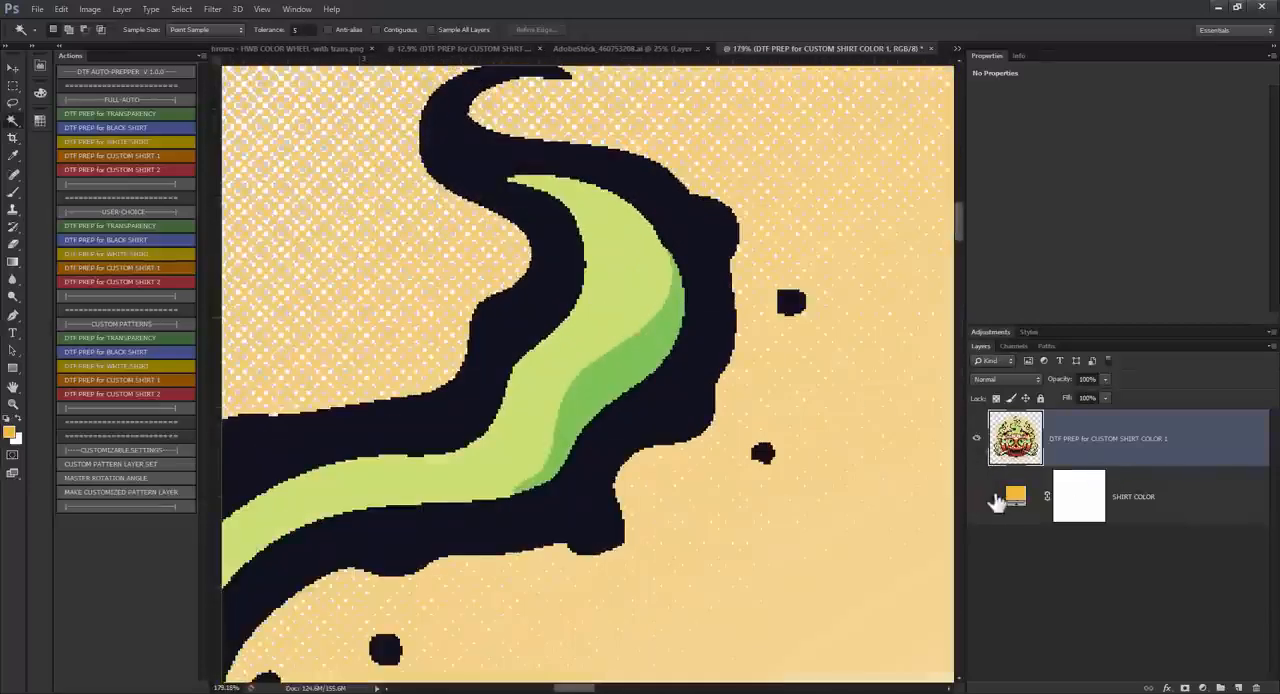
# Step: Duplicate the SHIRT COLOR layer, make the copy visible and change its fill to hot pink
pyautogui.click(1158, 498)
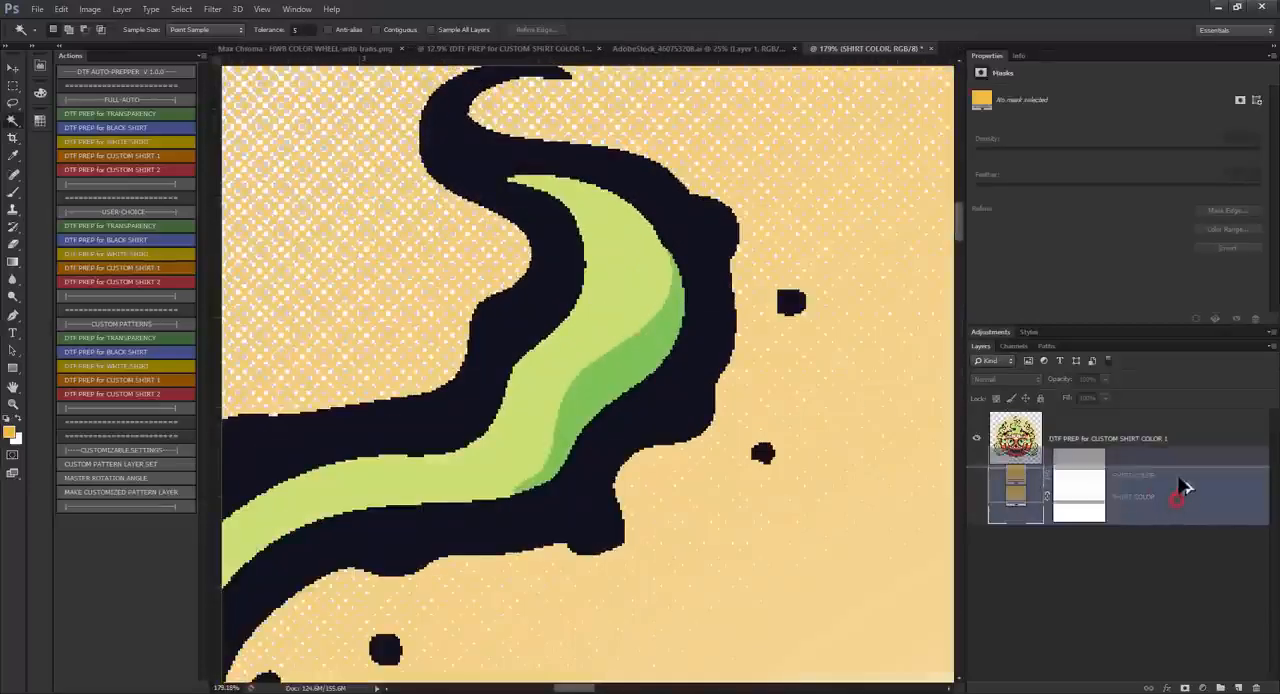
pyautogui.hotkey('ctrl', 'j')
pyautogui.click(977, 496)
pyautogui.doubleClick(1018, 500)
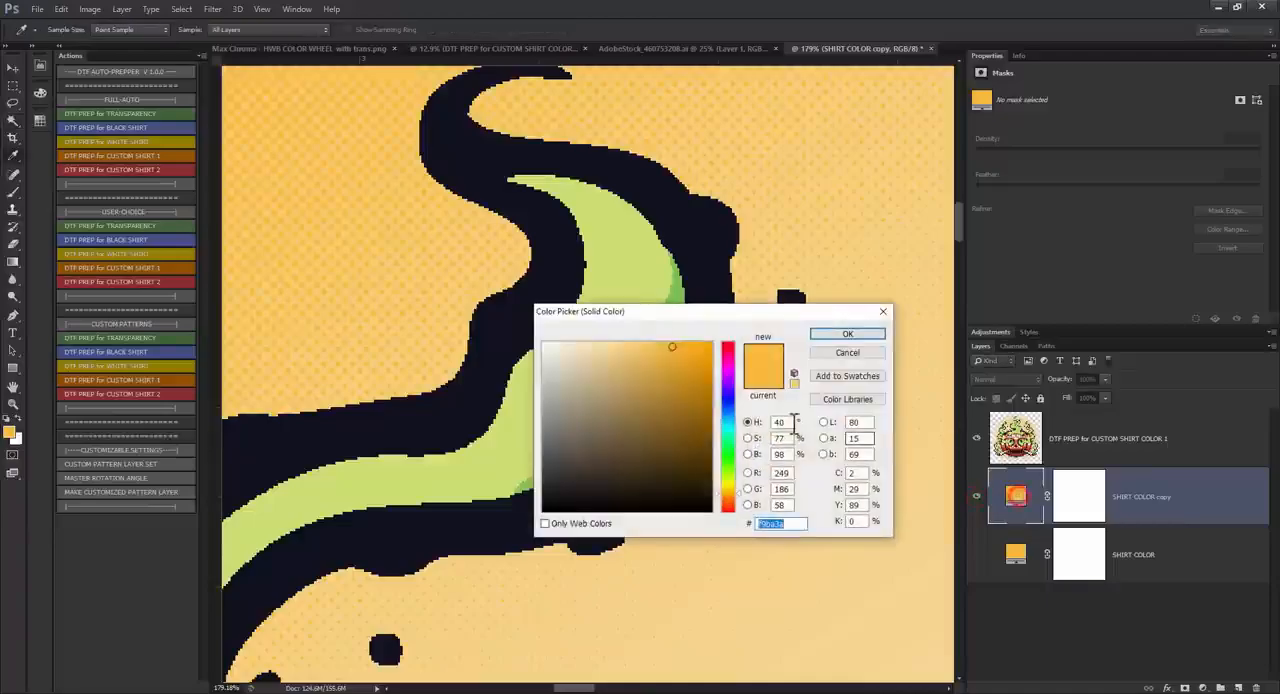
pyautogui.click(728, 363)
pyautogui.click(848, 335)
# Step: Show the orange SHIRT COLOR fill instead of the pink copy and move it directly below the halftoned artwork layer
pyautogui.scroll(-8, 529, 338)
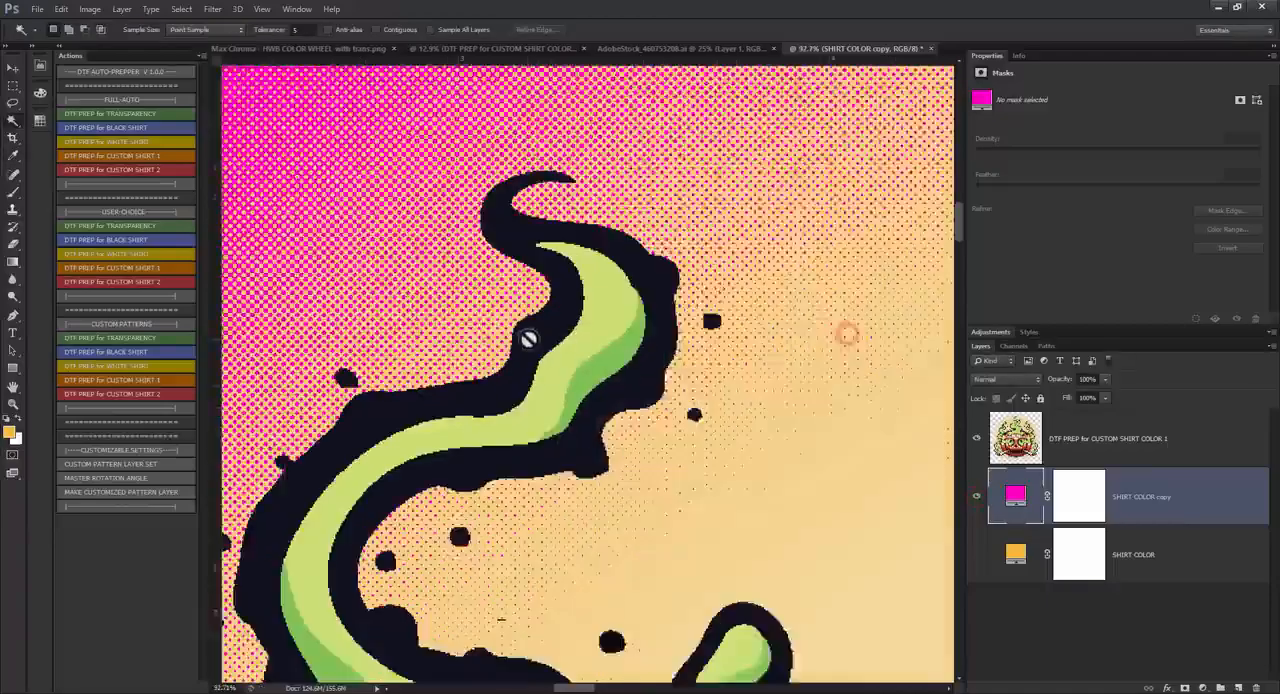
pyautogui.scroll(3, 432, 257)
pyautogui.scroll(2, 432, 257)
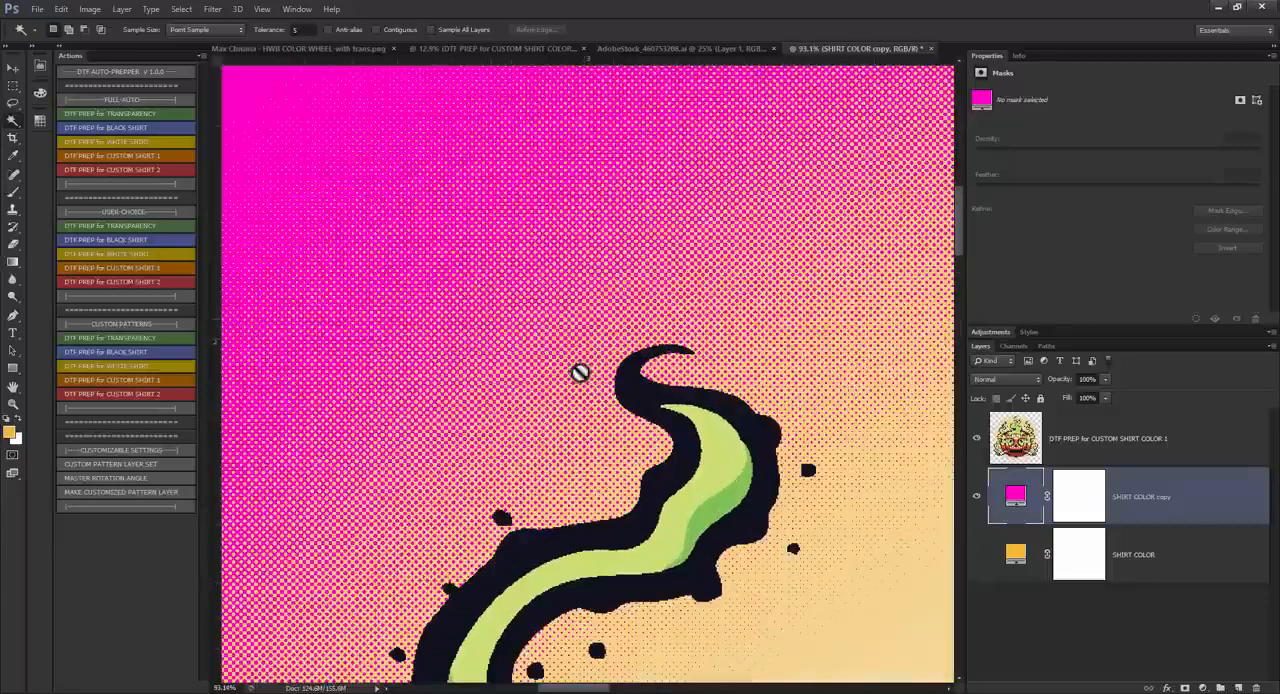
pyautogui.scroll(-6, 448, 270)
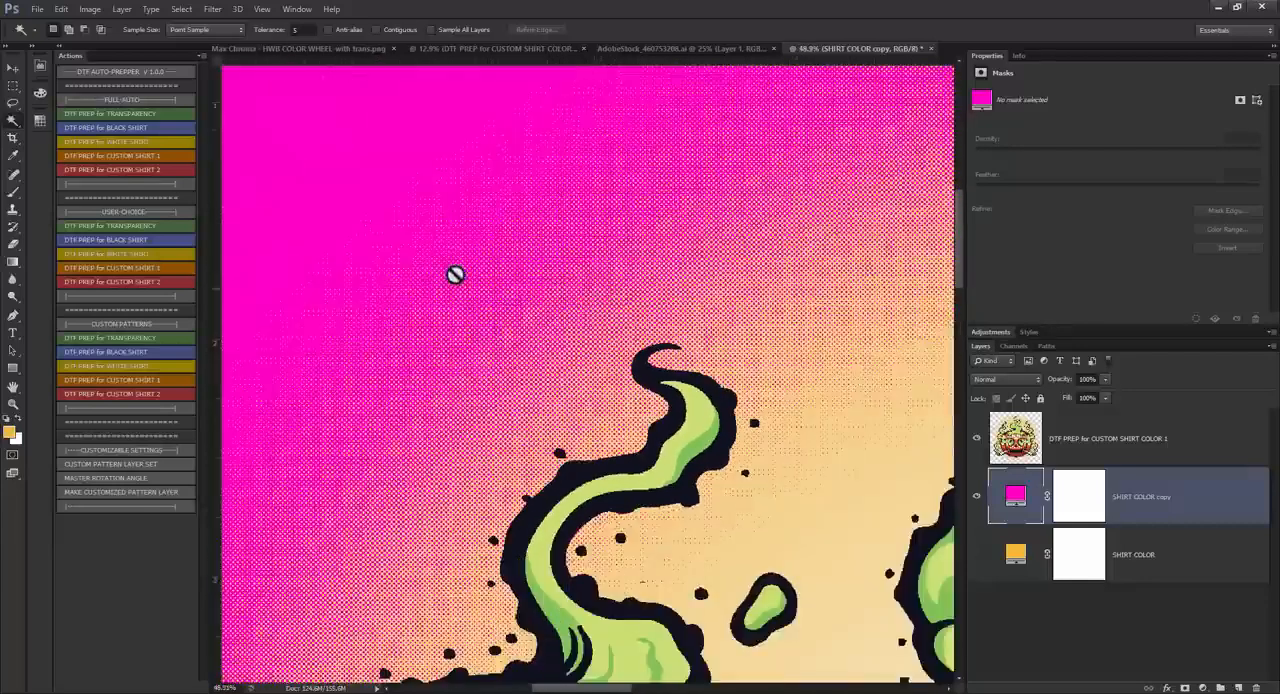
pyautogui.scroll(1, 605, 381)
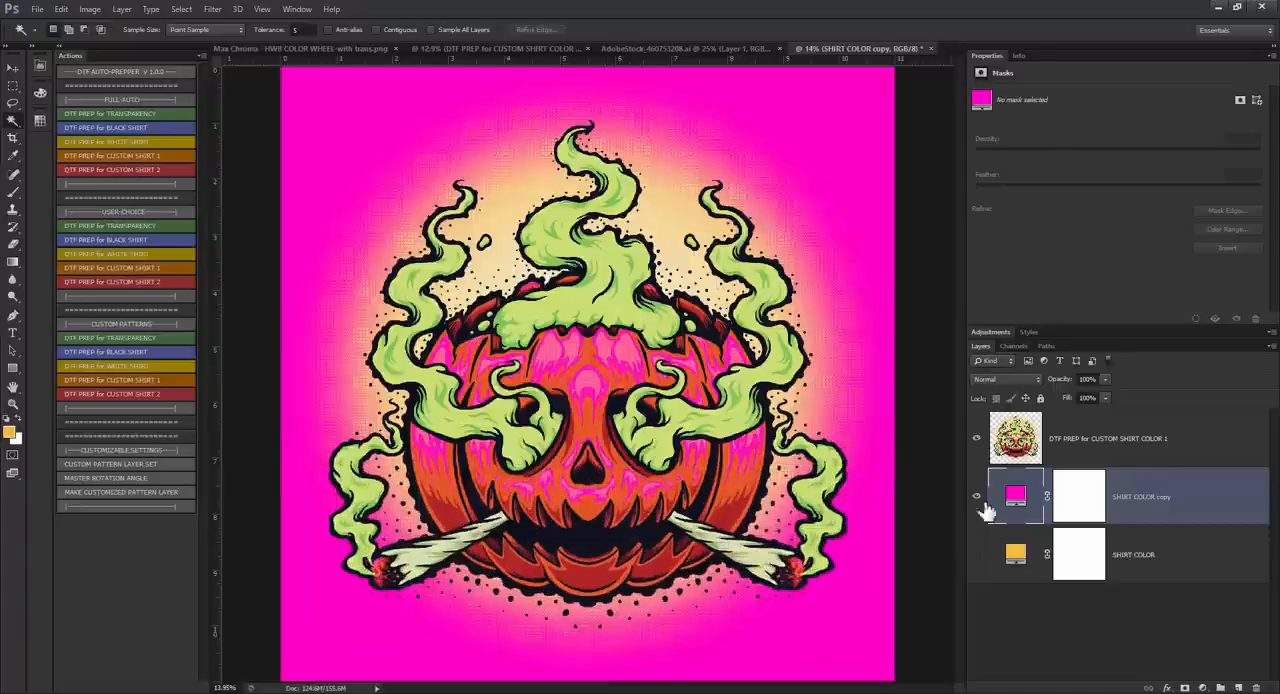
pyautogui.click(977, 497)
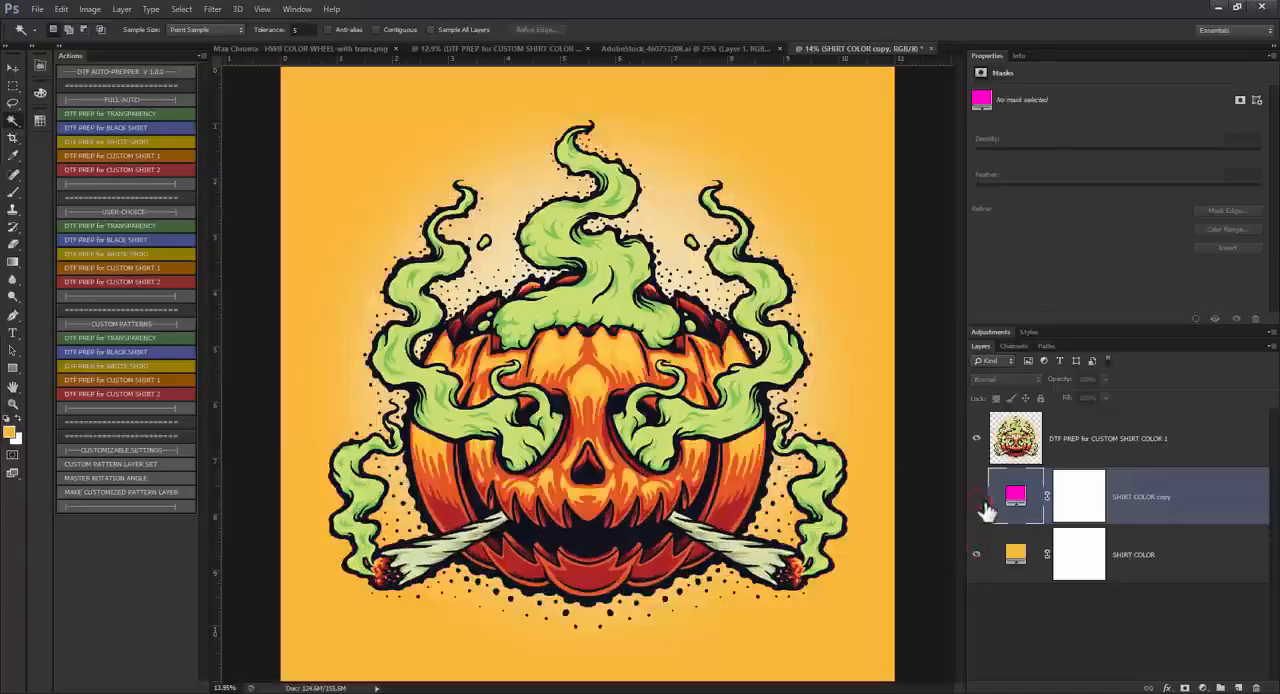
pyautogui.moveTo(1155, 558); pyautogui.dragTo(1145, 495)
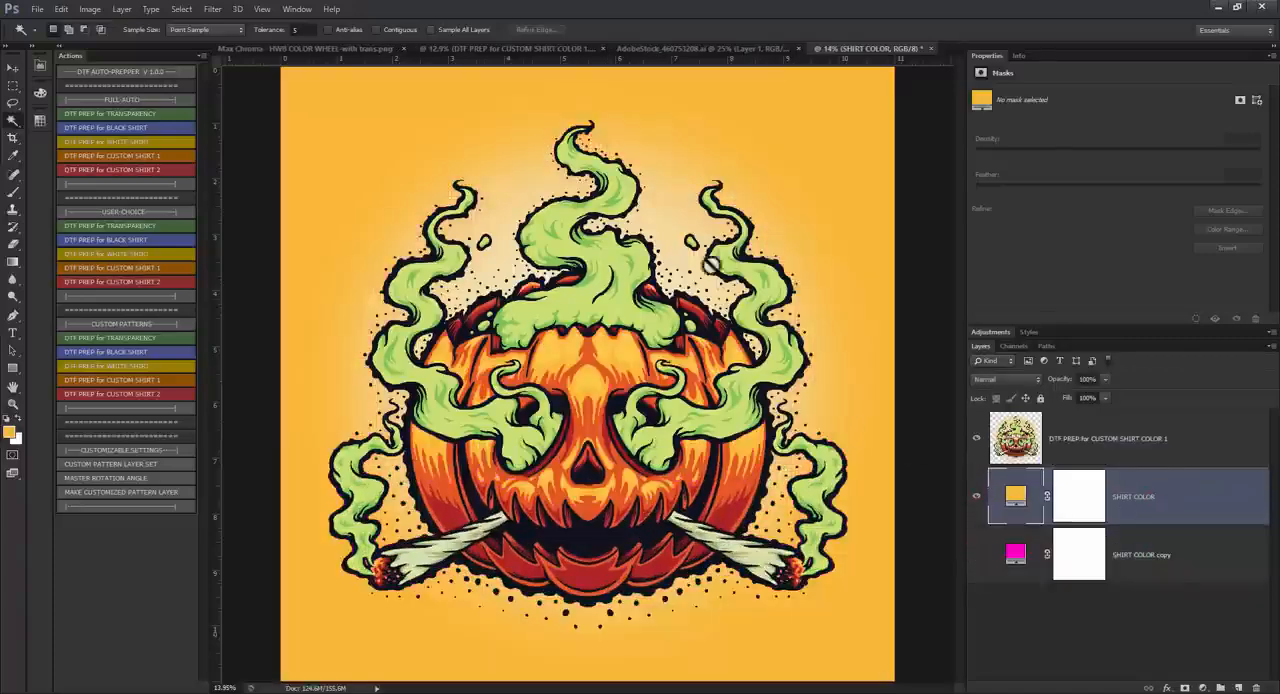
# Step: Compare the halftoned pumpkin artwork with and without the orange SHIRT COLOR layer, inspect its dots on transparency, and activate the Move tool
pyautogui.click(976, 439)
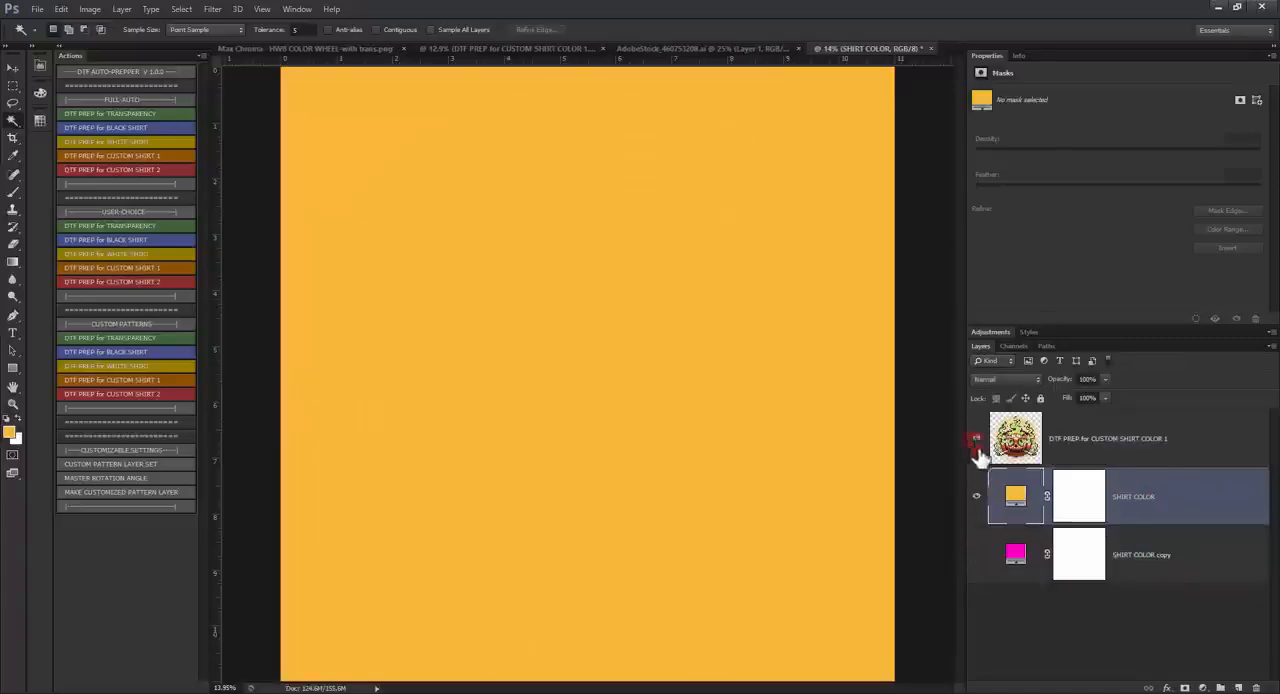
pyautogui.keyDown('alt'); pyautogui.click(976, 440); pyautogui.keyUp('alt')
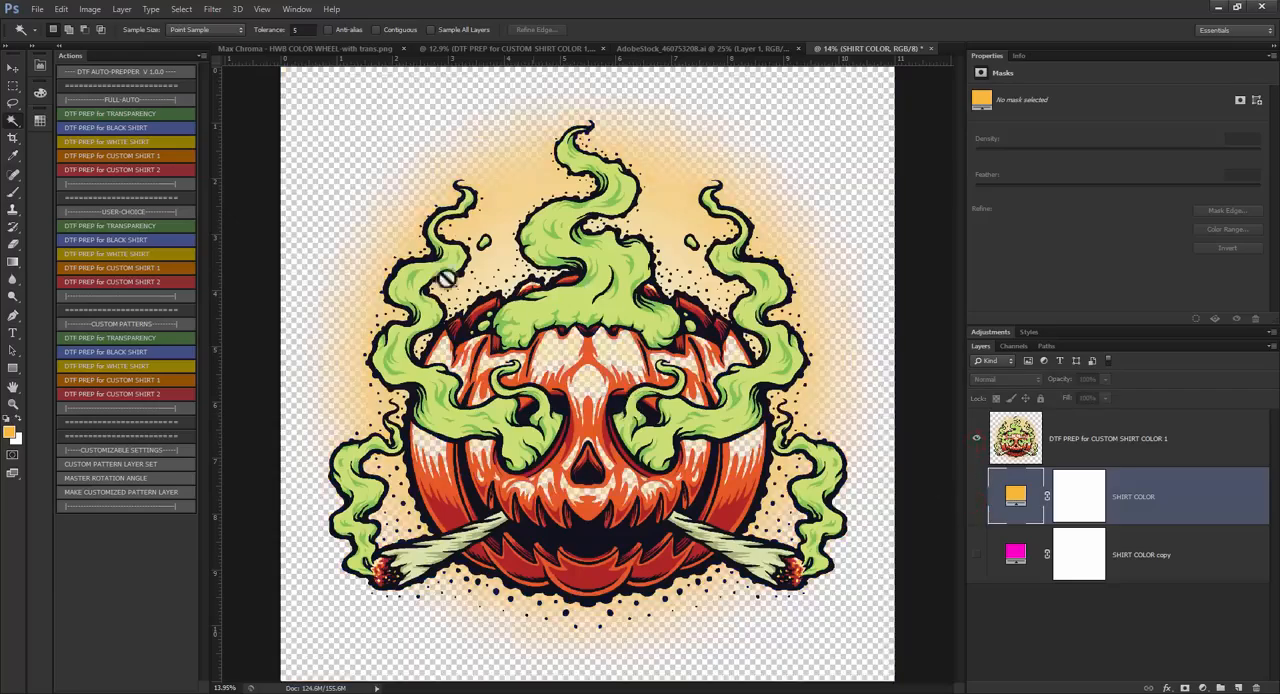
pyautogui.scroll(5, 560, 345)
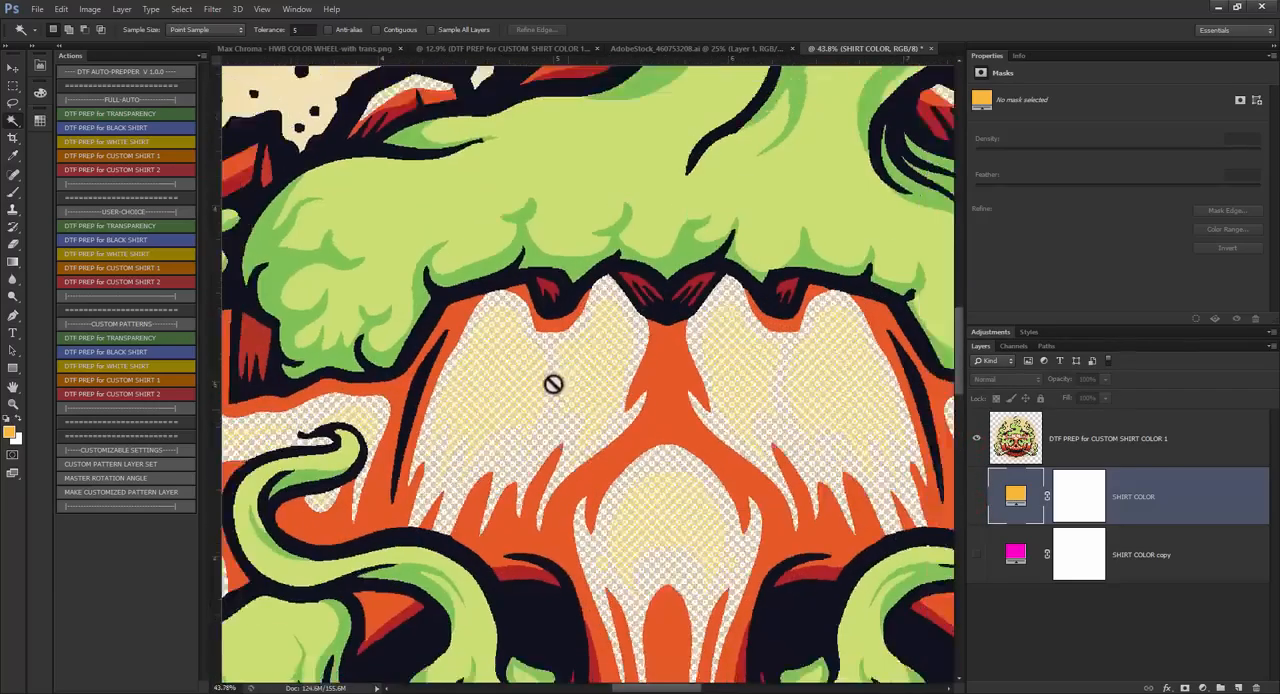
pyautogui.scroll(-5, 553, 384)
pyautogui.click(975, 497)
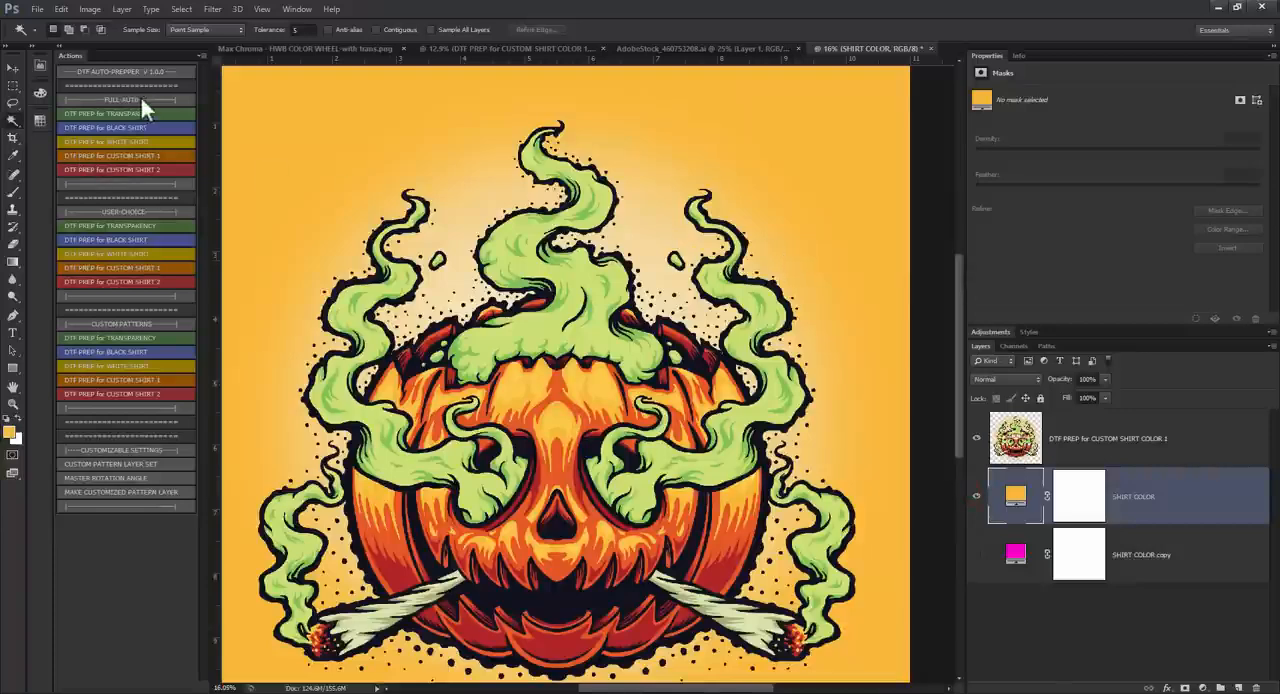
pyautogui.click(13, 67)
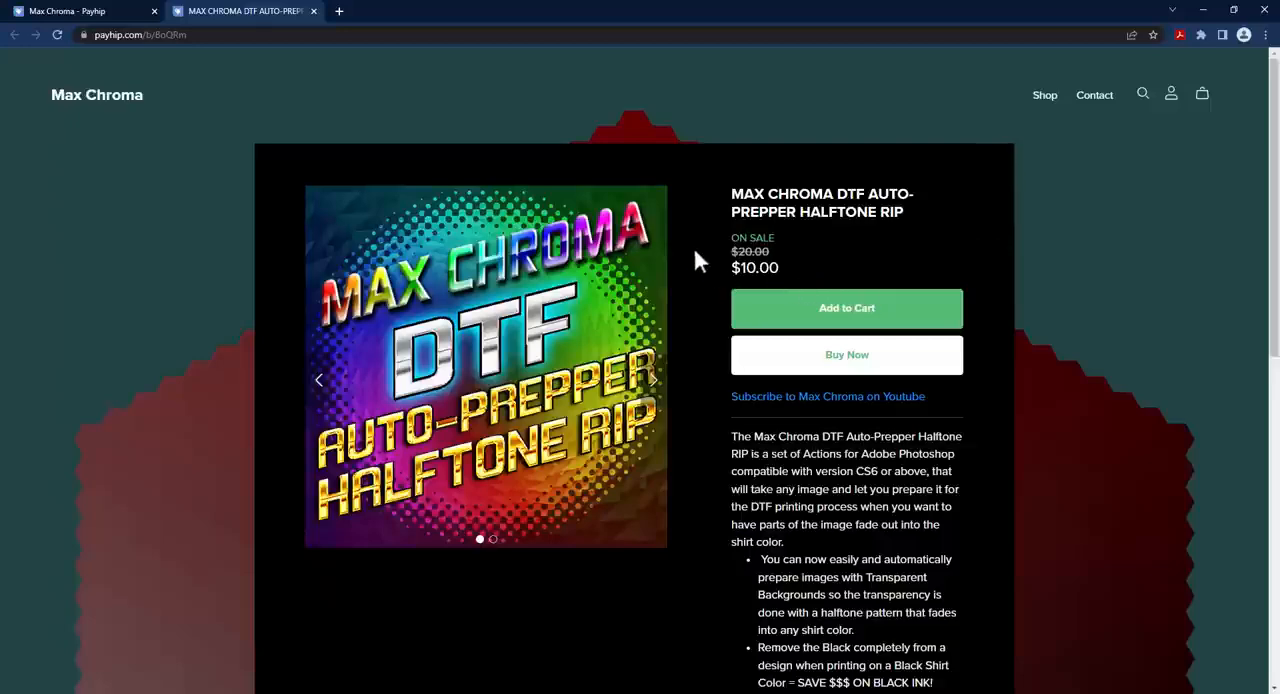
# Step: View the second product image on the Max Chroma DTF Auto-Prepper Halftone RIP page and return to Photoshop
pyautogui.click(648, 379)
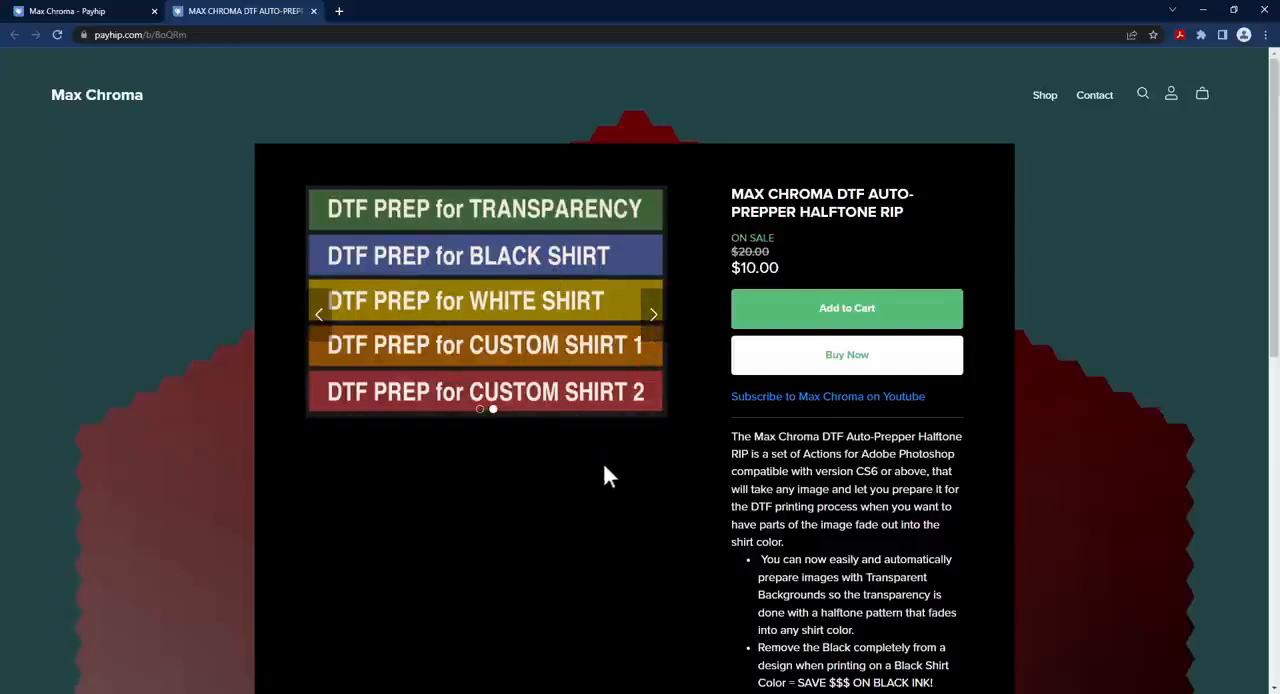
pyautogui.click(1203, 10)
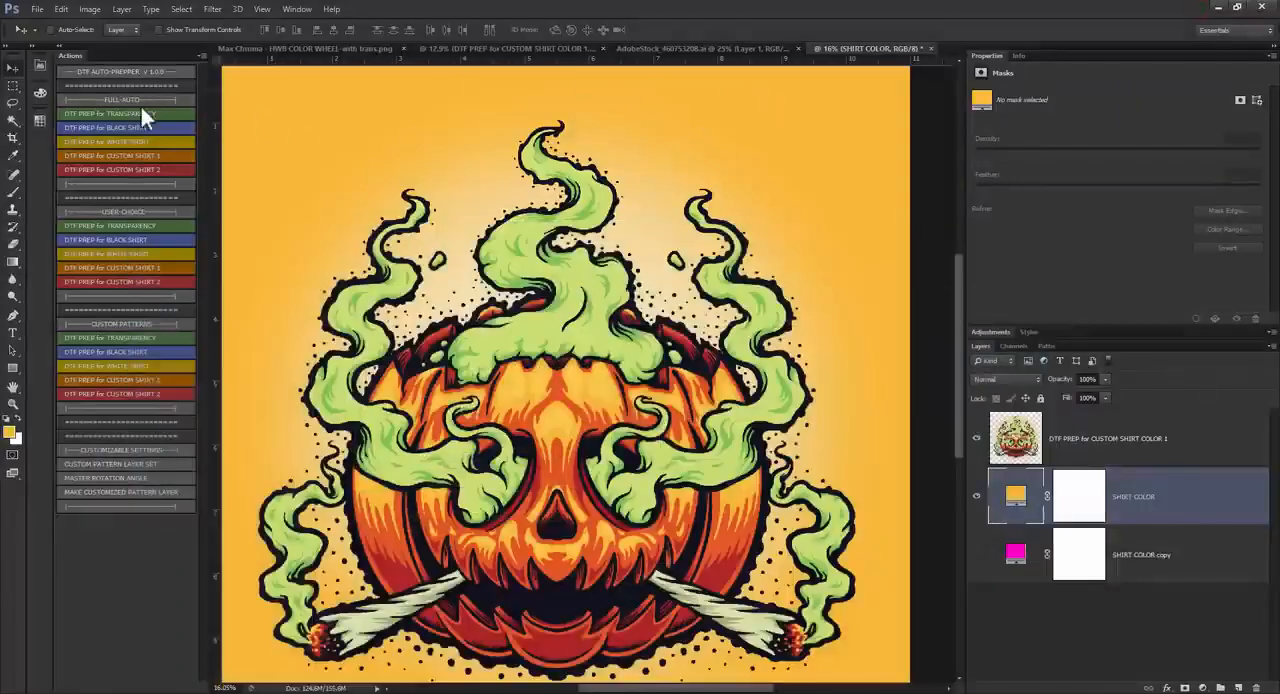
# Step: Delete the SHIRT COLOR and SHIRT COLOR copy layers, keeping only the halftoned artwork layer on transparency
pyautogui.click(976, 497)
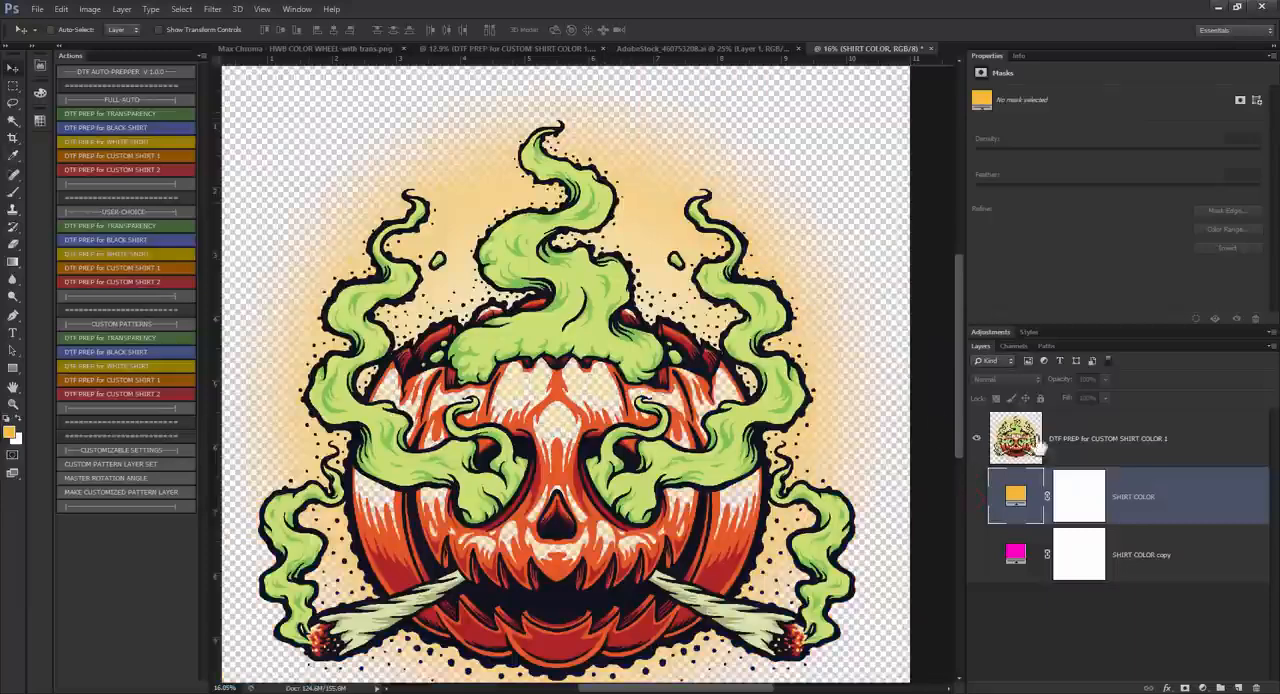
pyautogui.press('Delete')
pyautogui.press('Delete')
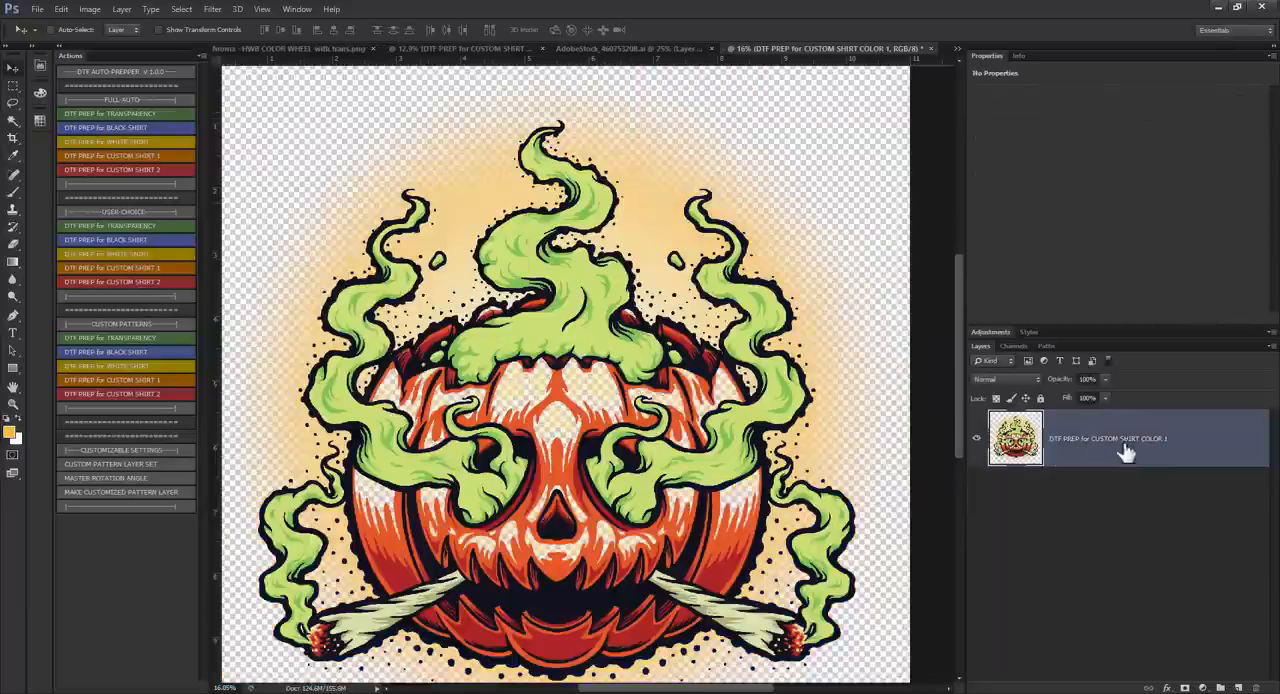
# Step: Check the Save As options for a PNG copy of the halftoned artwork on the Desktop, without saving the file
pyautogui.click(38, 9)
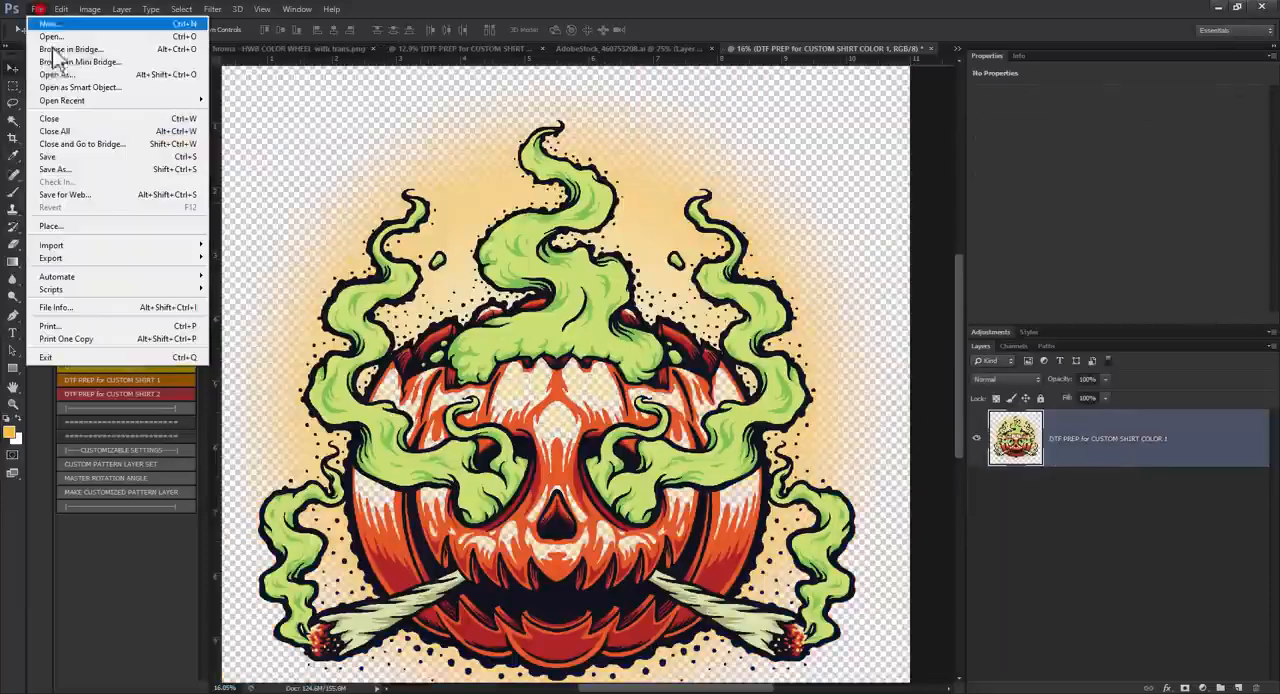
pyautogui.click(50, 167)
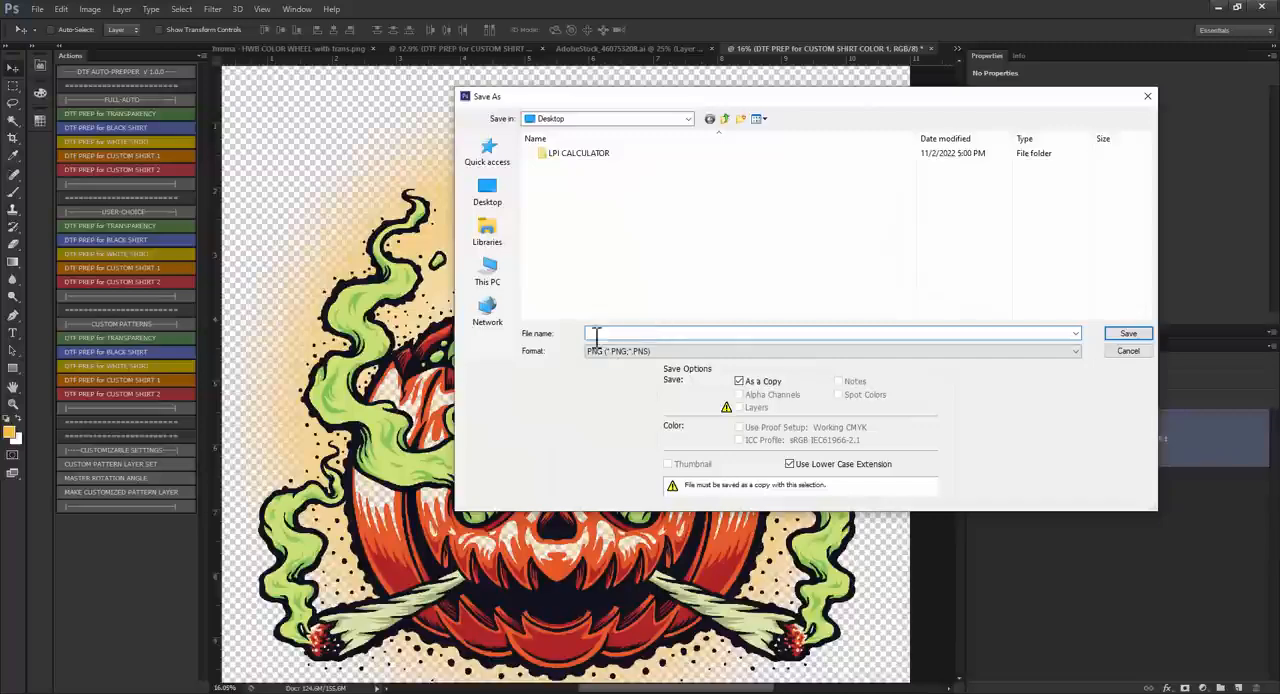
pyautogui.click(1128, 350)
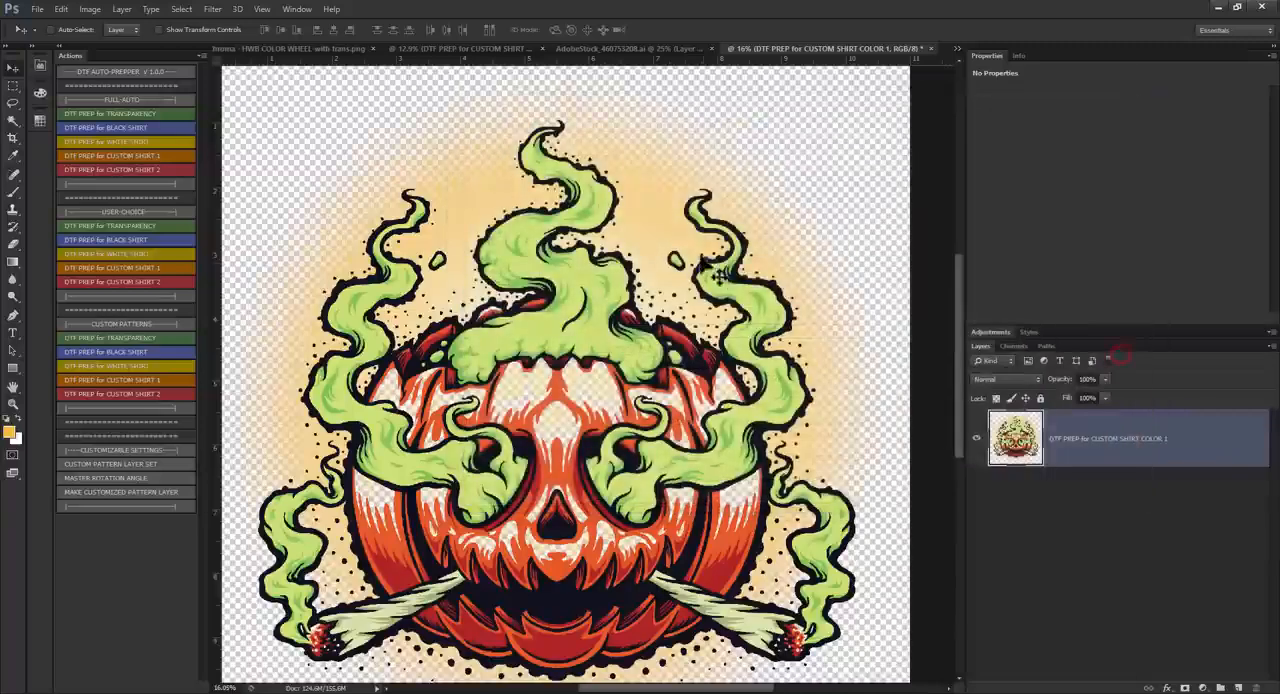